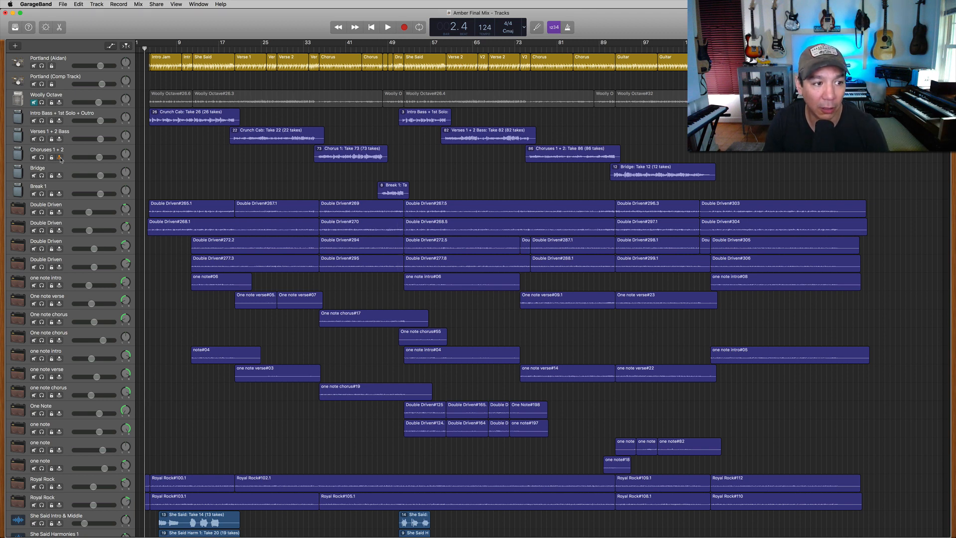
- Turn off input monitoring on the Outro Harmony 3 tracks and the three Chorus 2 tracks that have it enabled
scroll(83, 131, down, 15)
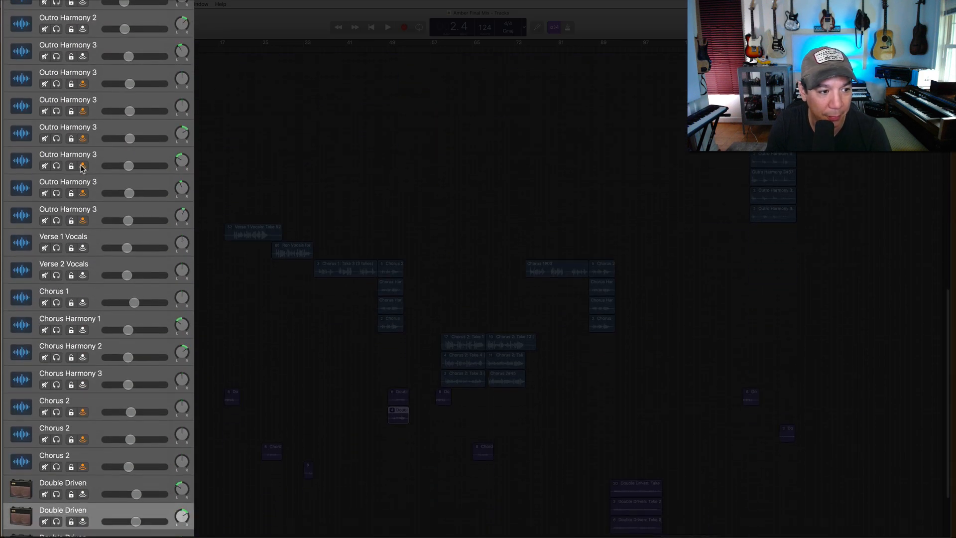
scroll(103, 181, down, 3)
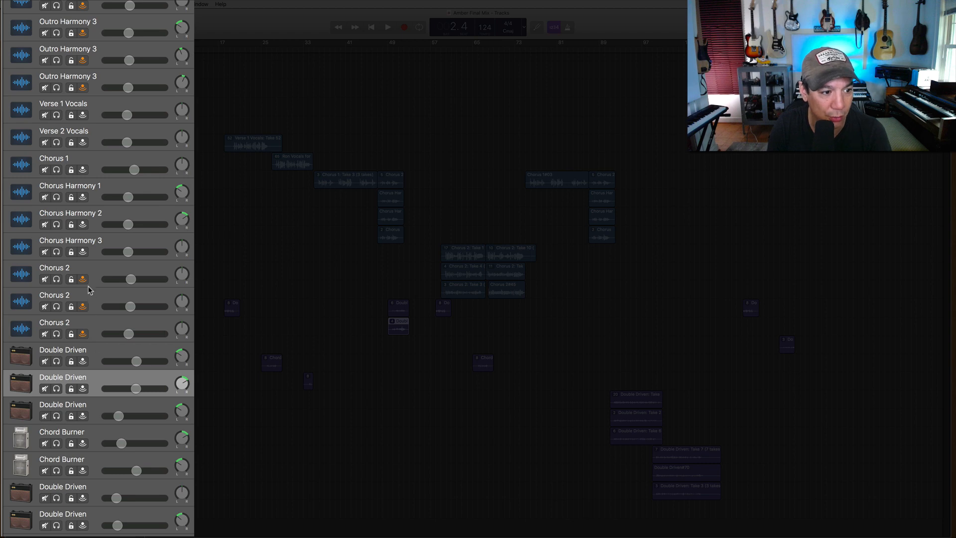
scroll(87, 282, up, 5)
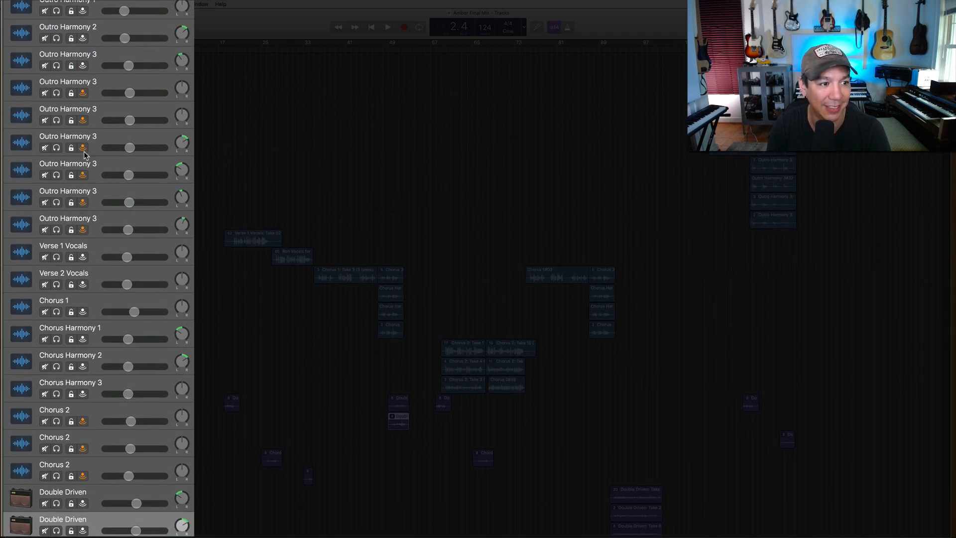
scroll(89, 97, up, 20)
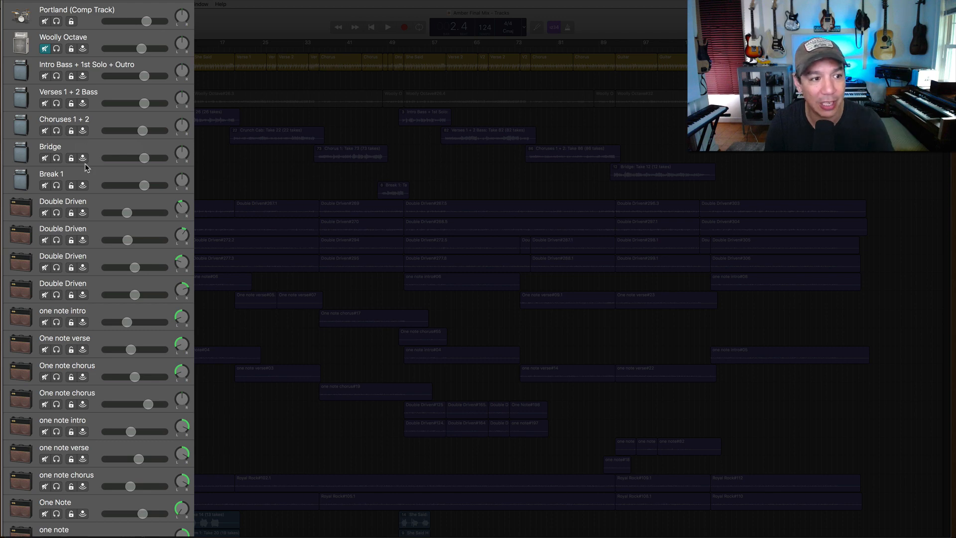
scroll(84, 164, down, 10)
scroll(85, 163, up, 5)
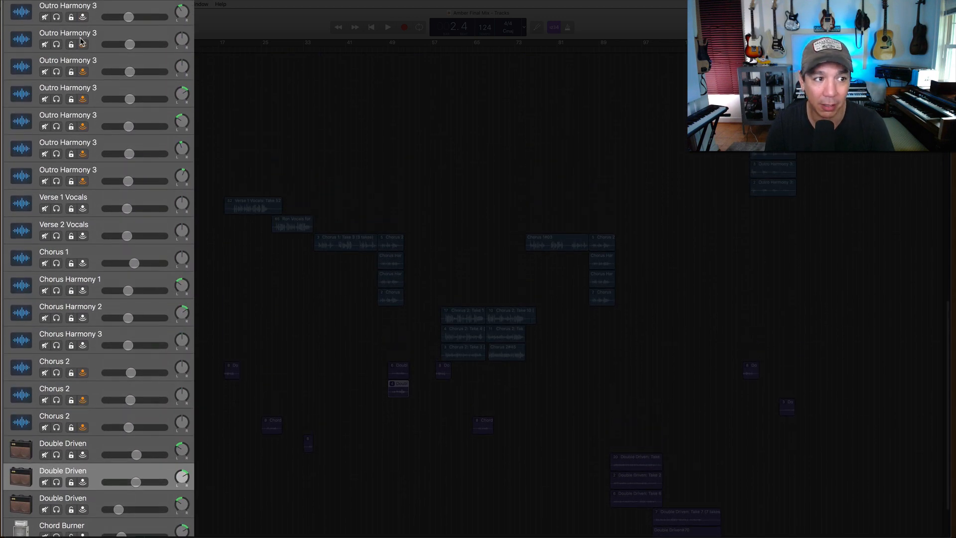
drag(84, 99, 89, 177)
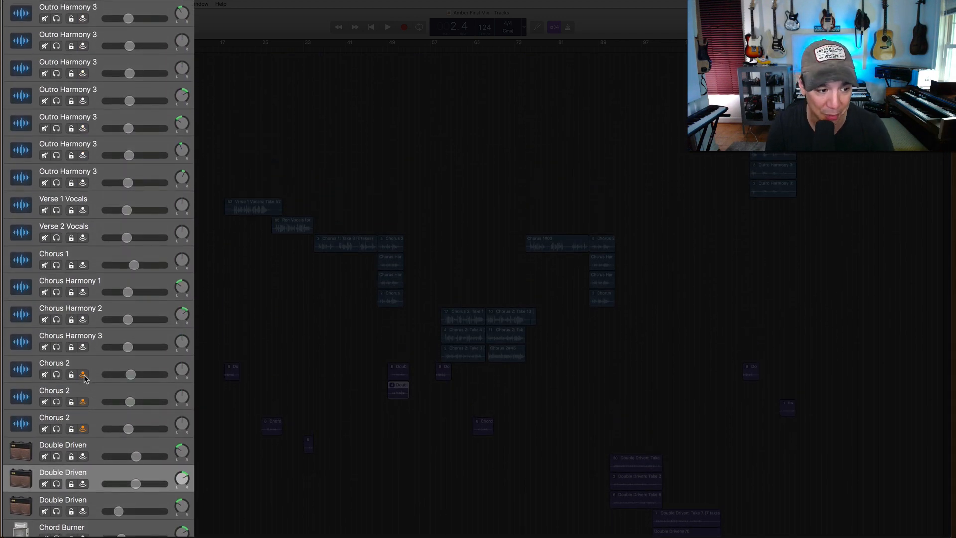
drag(84, 374, 85, 427)
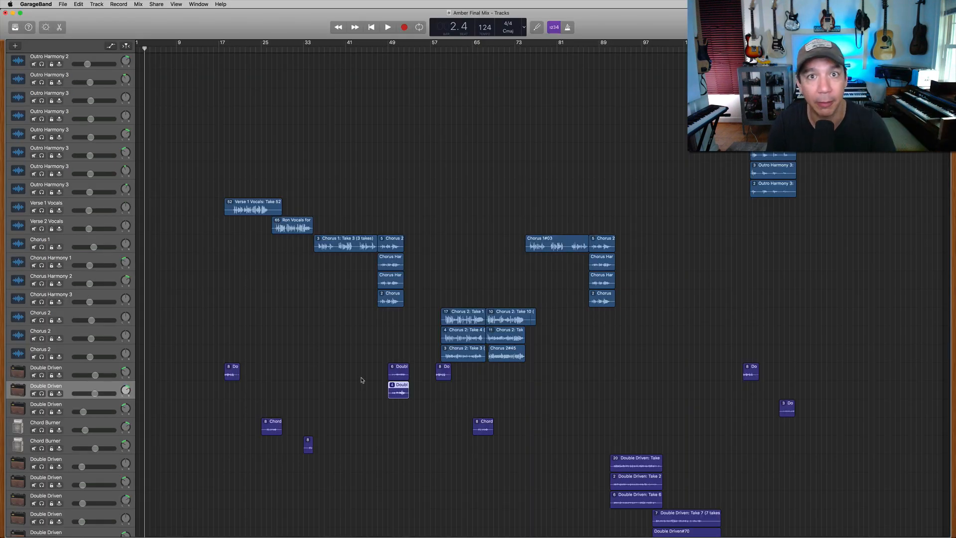
- Select every region in the project and delete all their unused takes, checking the regions throughout the arrangement
scroll(546, 437, down, 3)
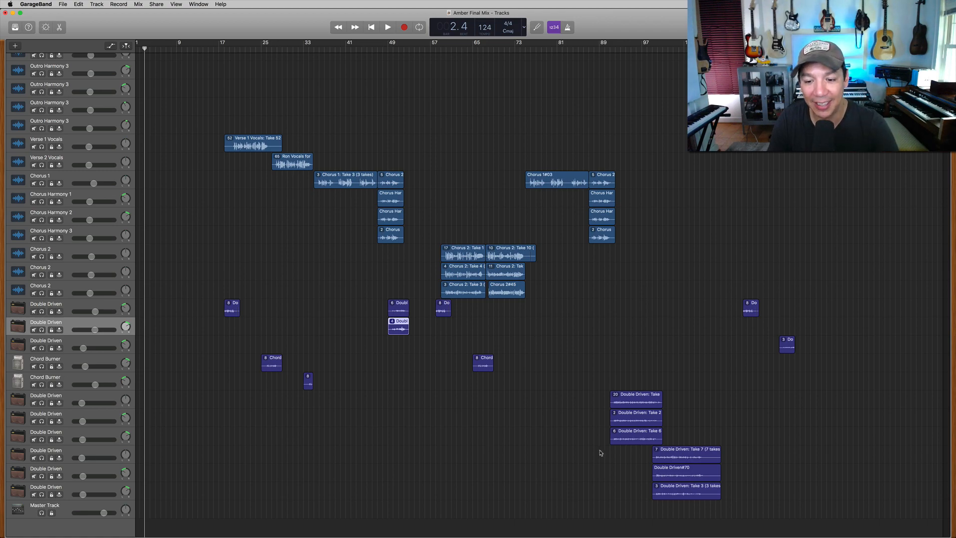
scroll(633, 421, up, 15)
scroll(634, 419, up, 10)
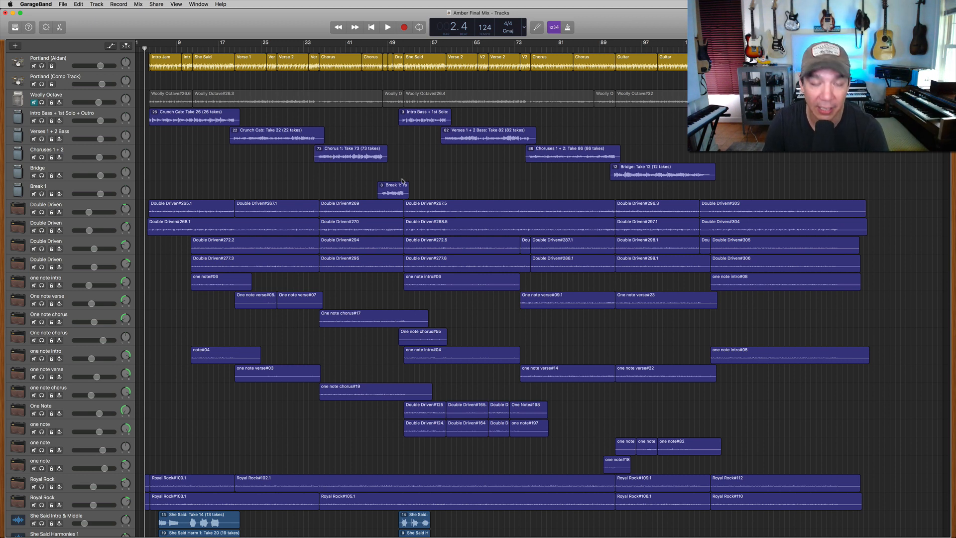
key(super+a)
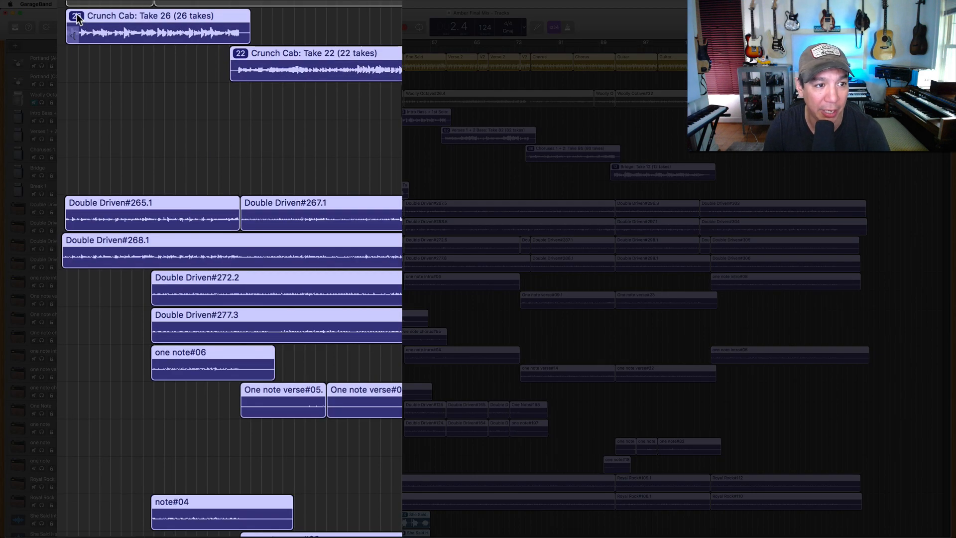
click(156, 112)
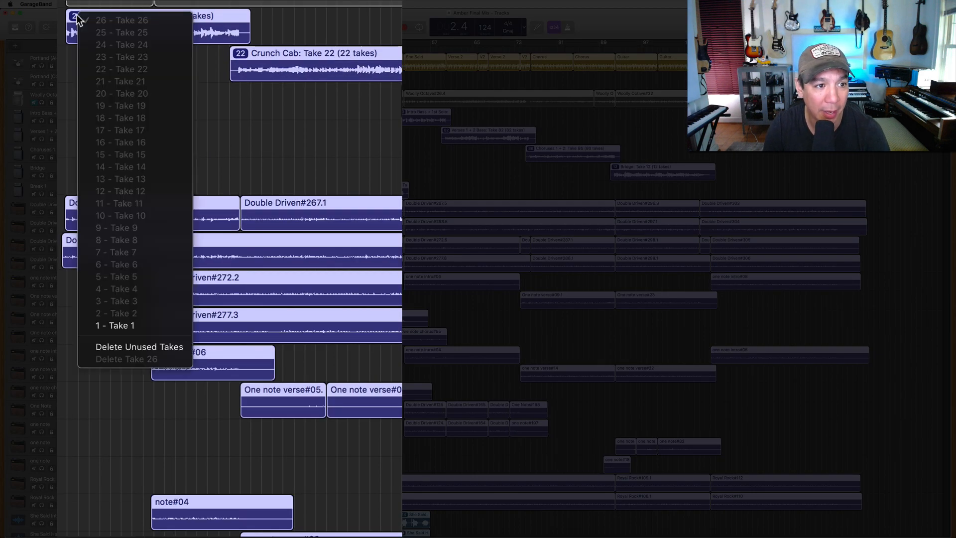
click(139, 347)
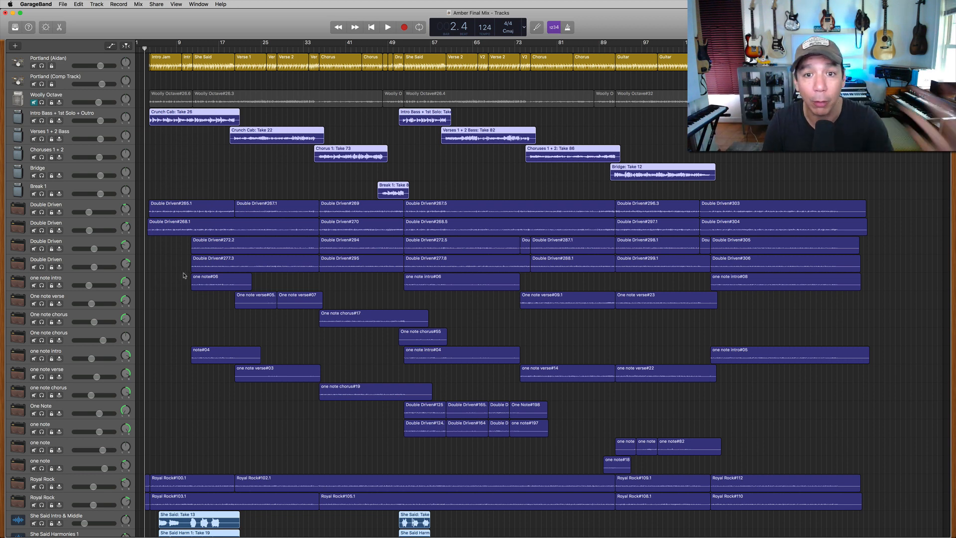
scroll(313, 377, down, 8)
scroll(313, 377, down, 15)
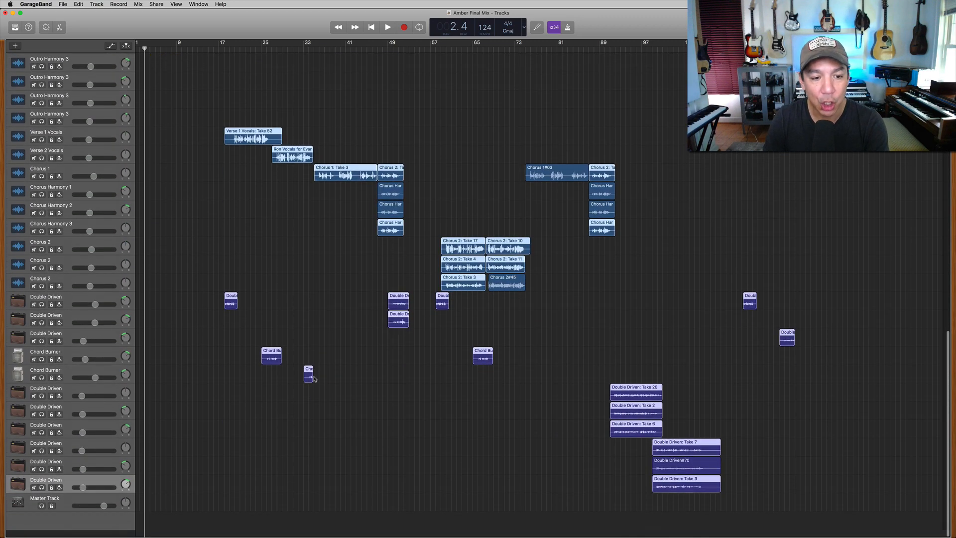
scroll(399, 440, up, 12)
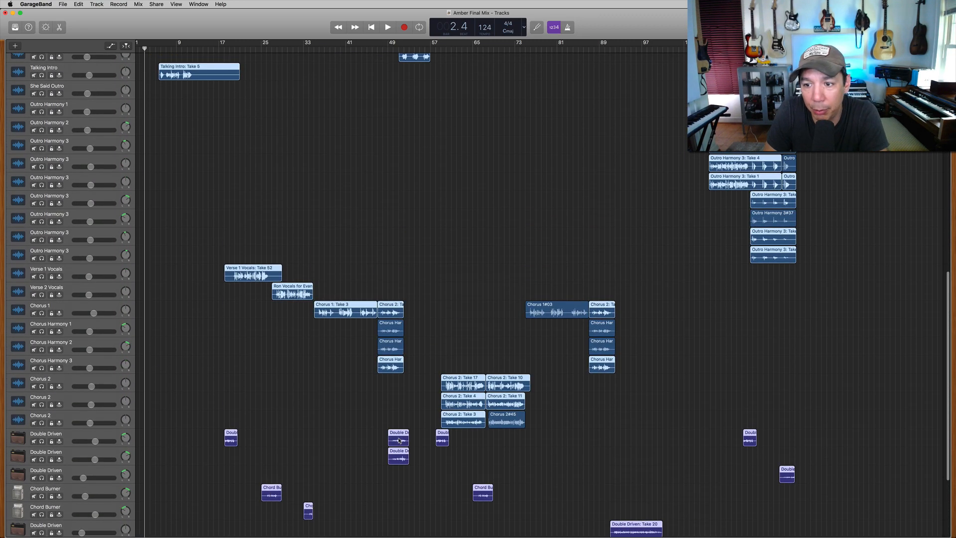
scroll(412, 391, down, 10)
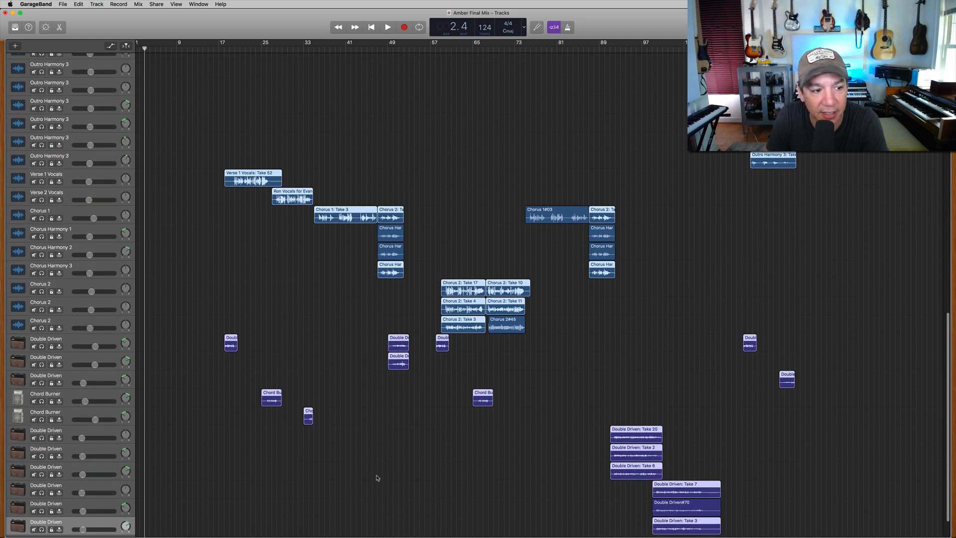
scroll(216, 503, up, 15)
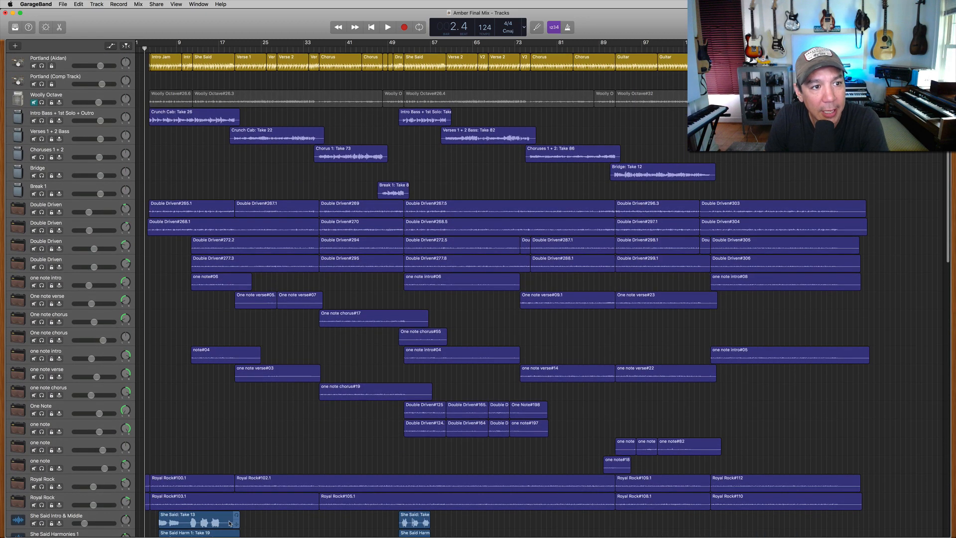
- Play the song from bar 4 and check the level meters on all tracks, including the master
click(150, 49)
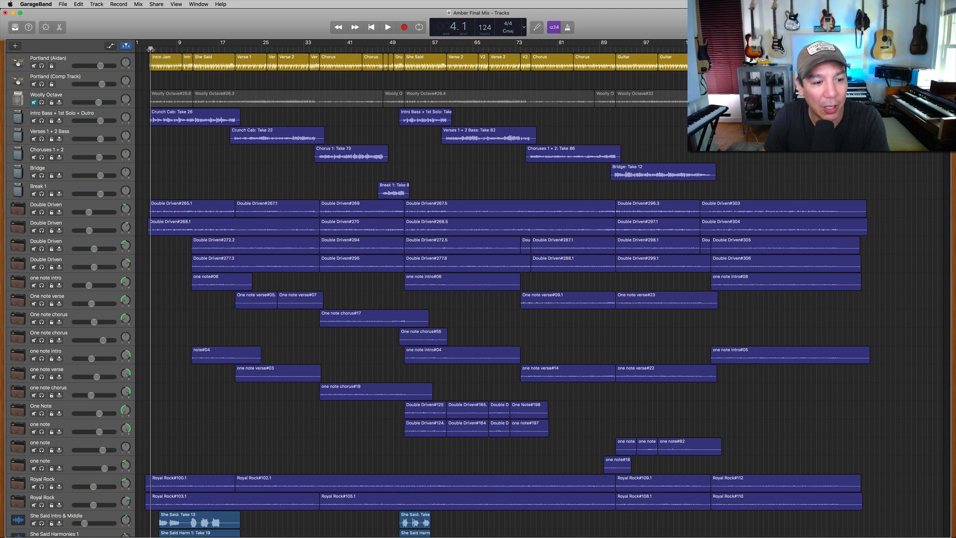
key(space)
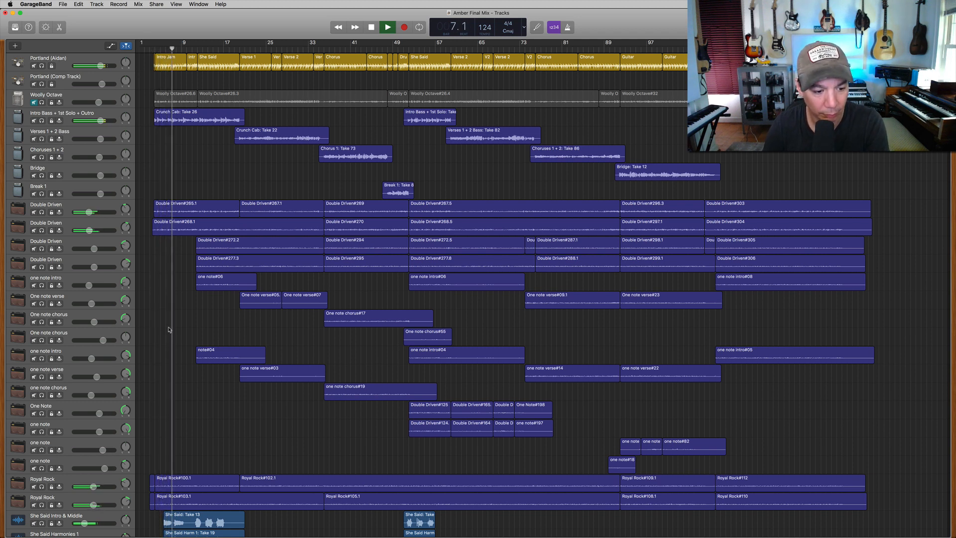
scroll(169, 326, down, 5)
scroll(169, 330, down, 10)
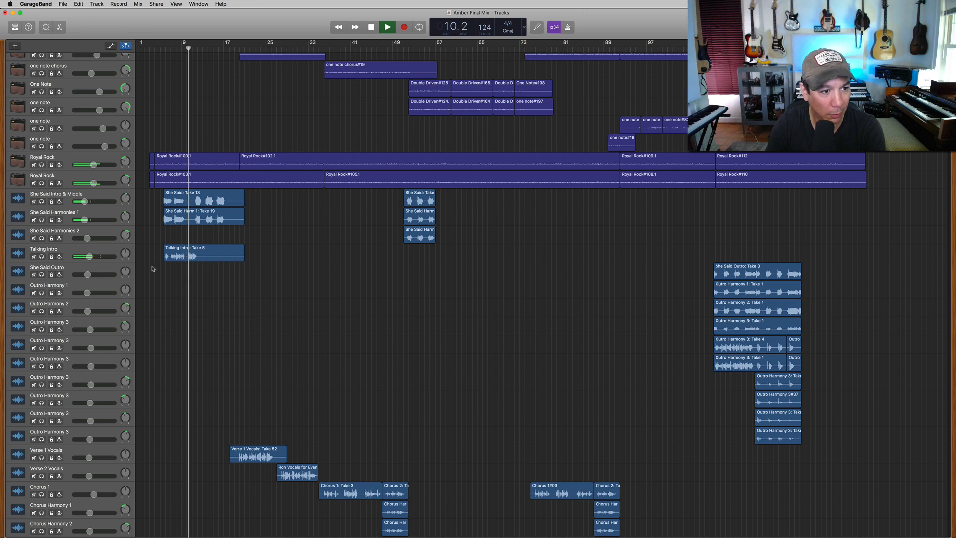
scroll(153, 269, down, 1)
scroll(153, 269, down, 3)
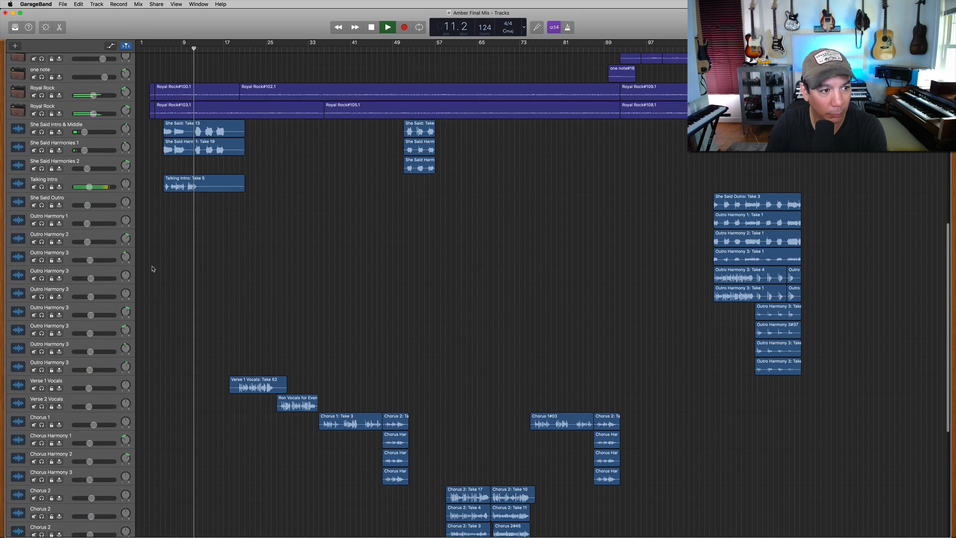
scroll(153, 269, down, 8)
scroll(153, 269, down, 2)
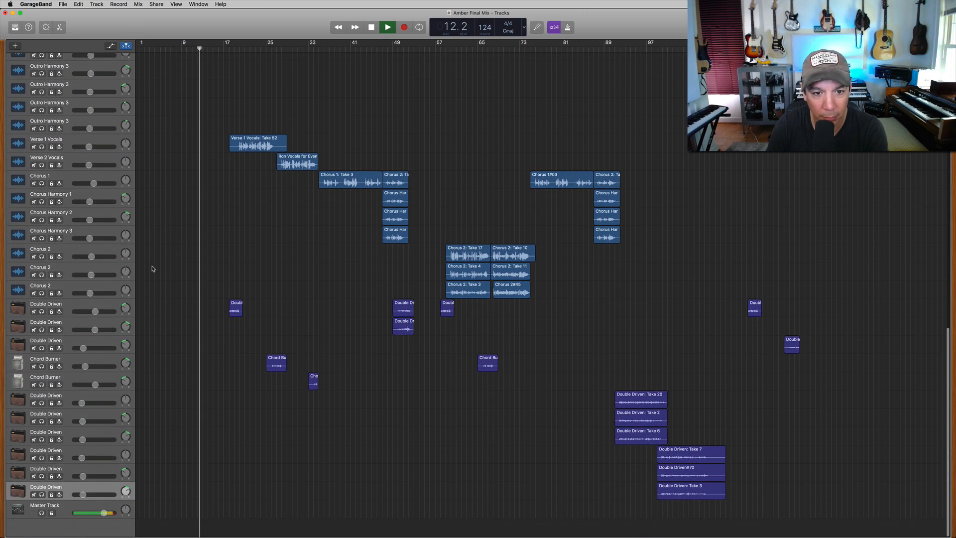
scroll(152, 268, up, 15)
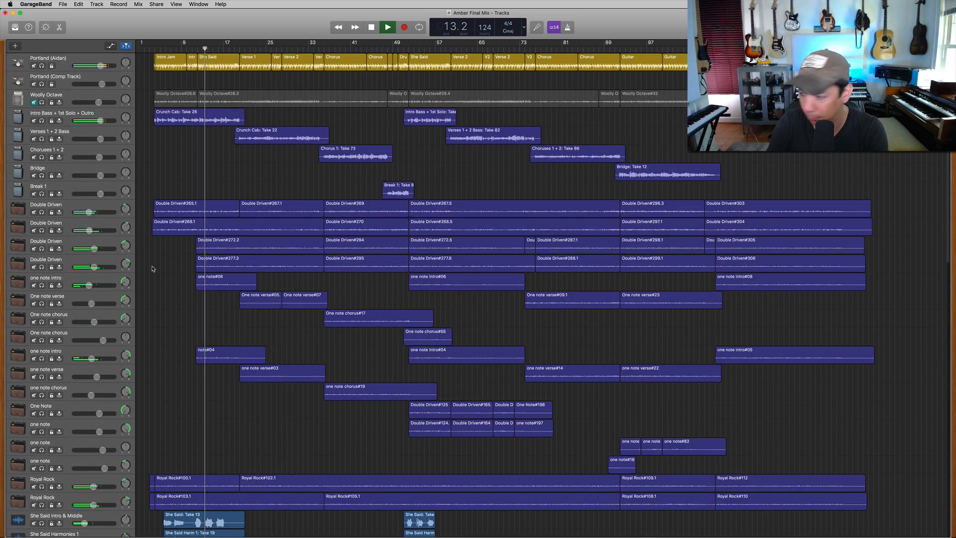
- Inspect the Master Track's output controls and level during playback, stop the song, and hide the controls
scroll(153, 269, down, 20)
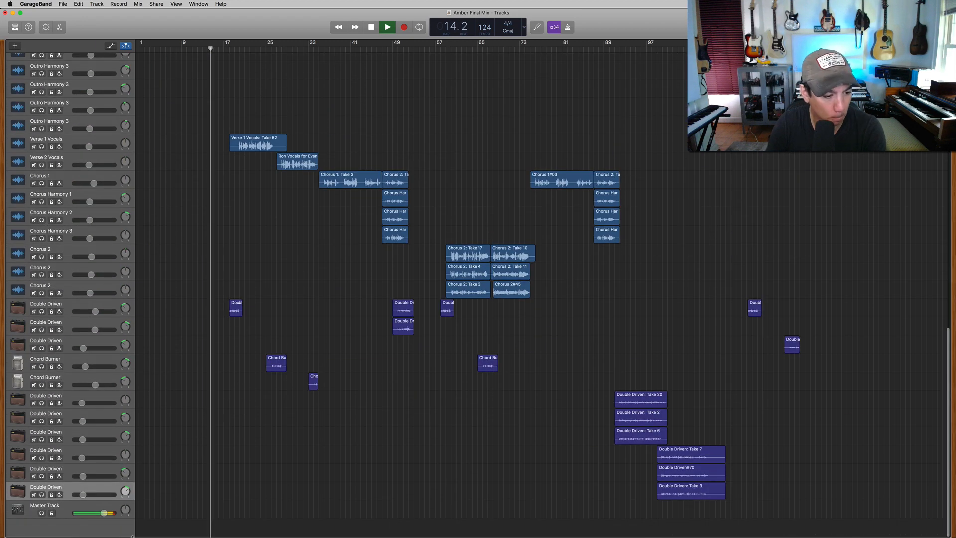
key(Down)
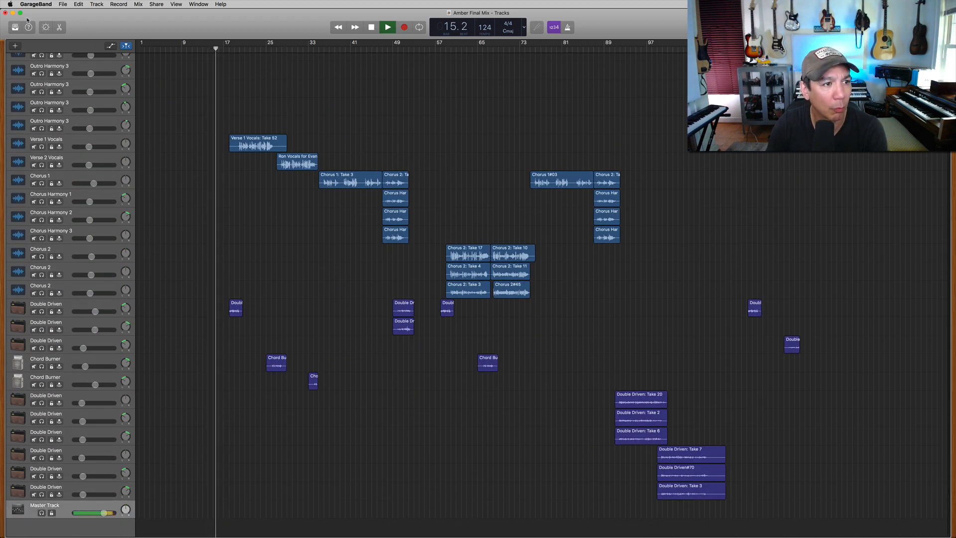
click(45, 27)
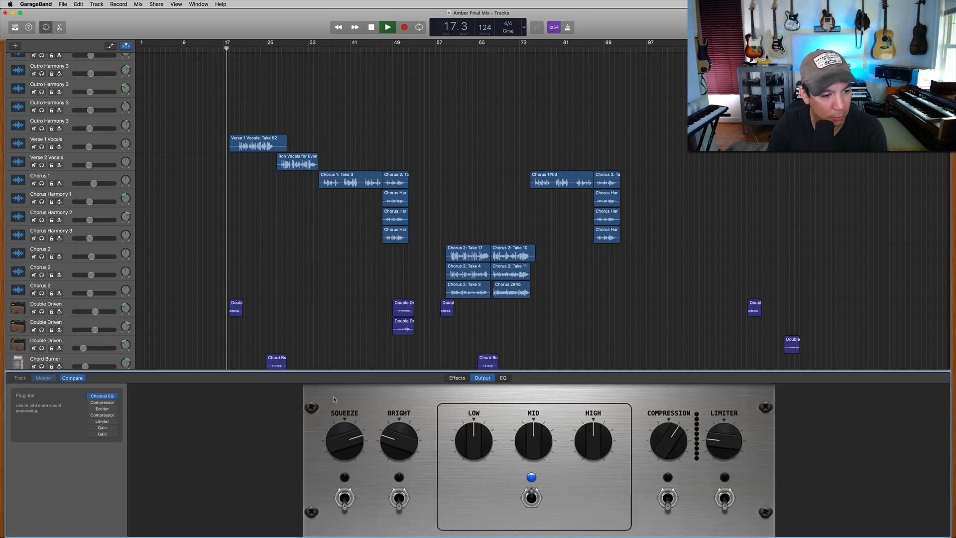
scroll(294, 296, down, 5)
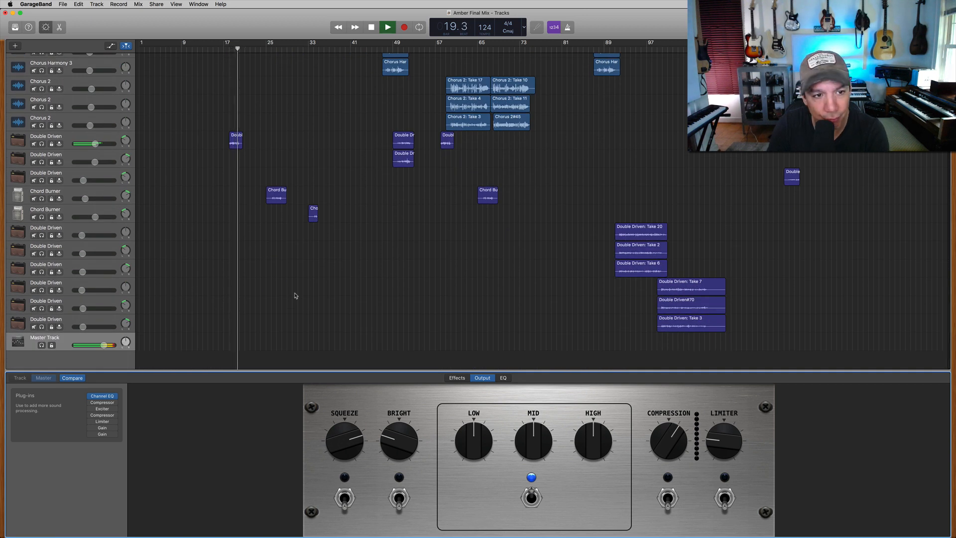
key(space)
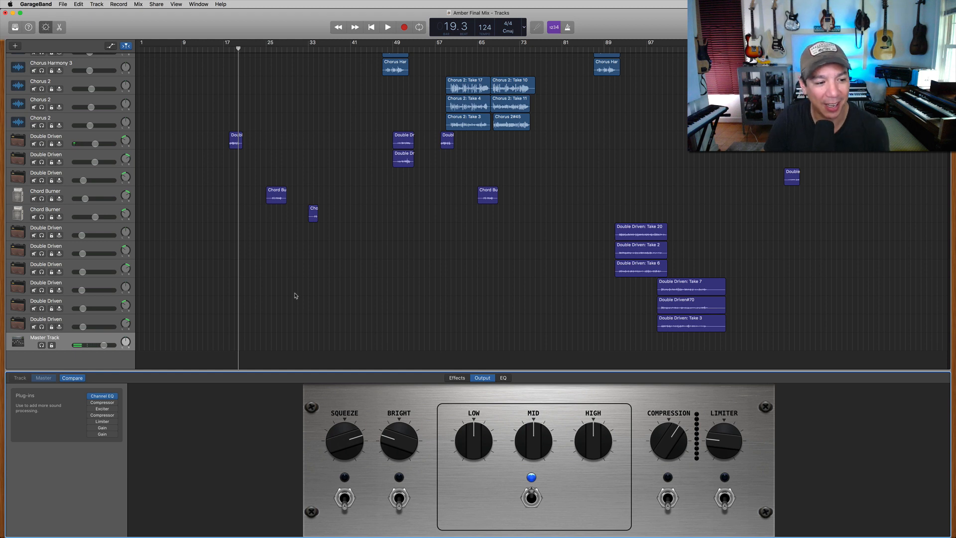
click(50, 29)
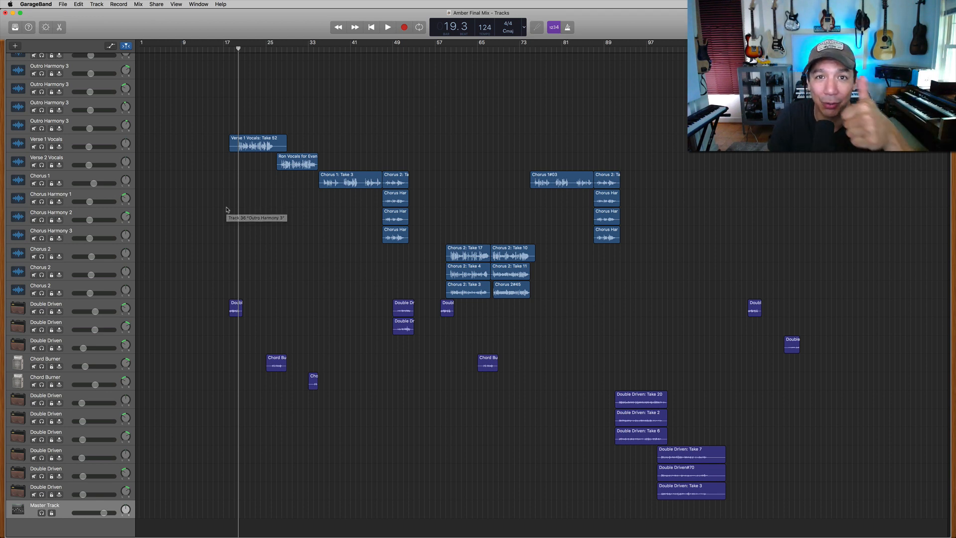
- Open the first Double Driven track's regions in the audio editor and examine the gaps between played sections around bars 35 to 38
scroll(292, 273, up, 15)
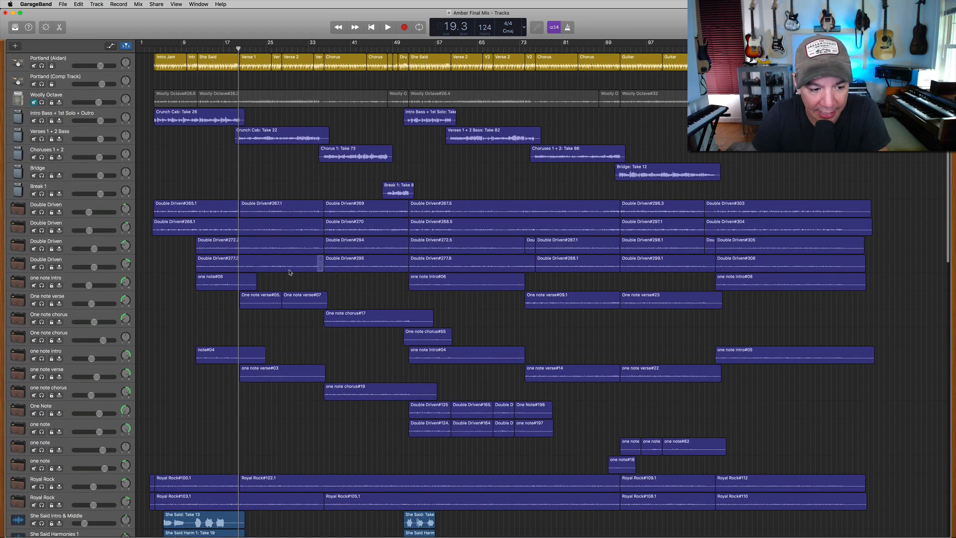
click(78, 205)
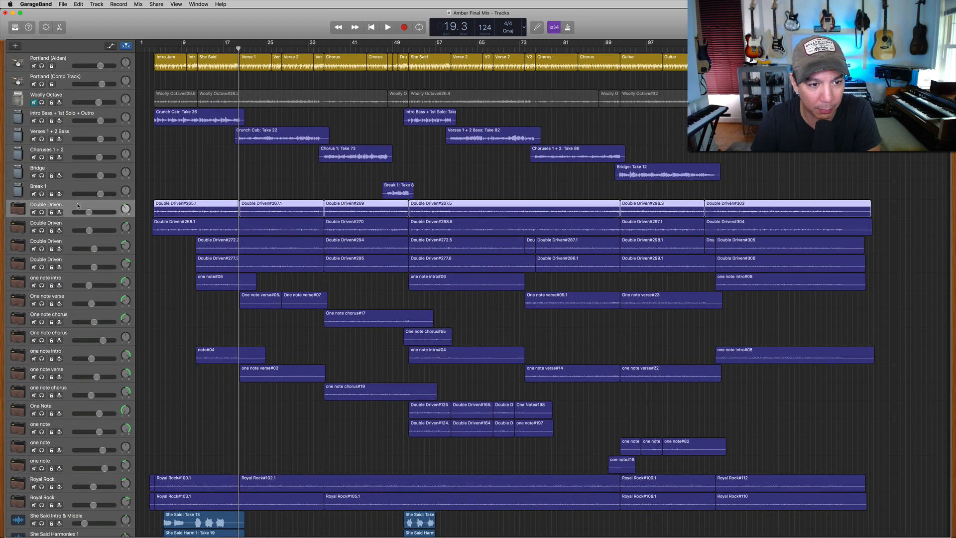
click(59, 27)
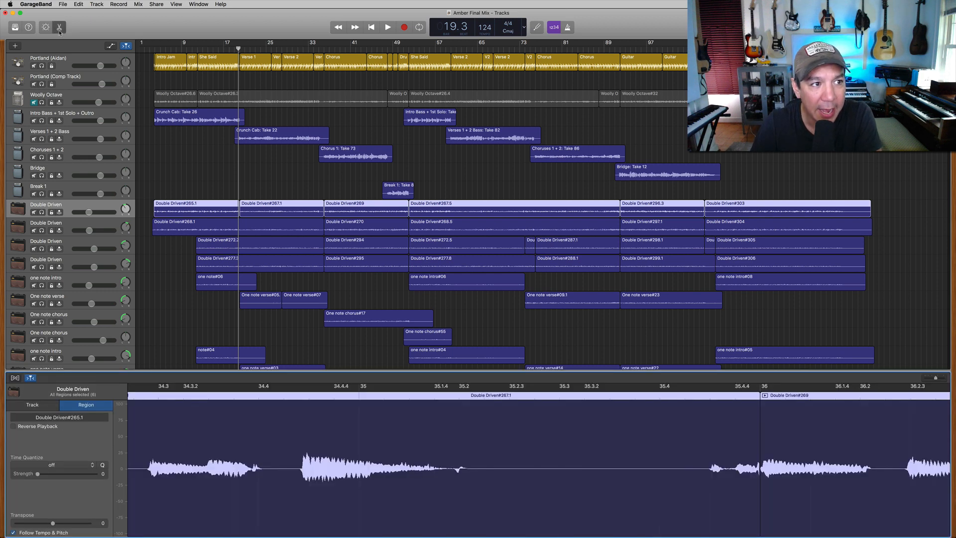
scroll(269, 419, right, 10)
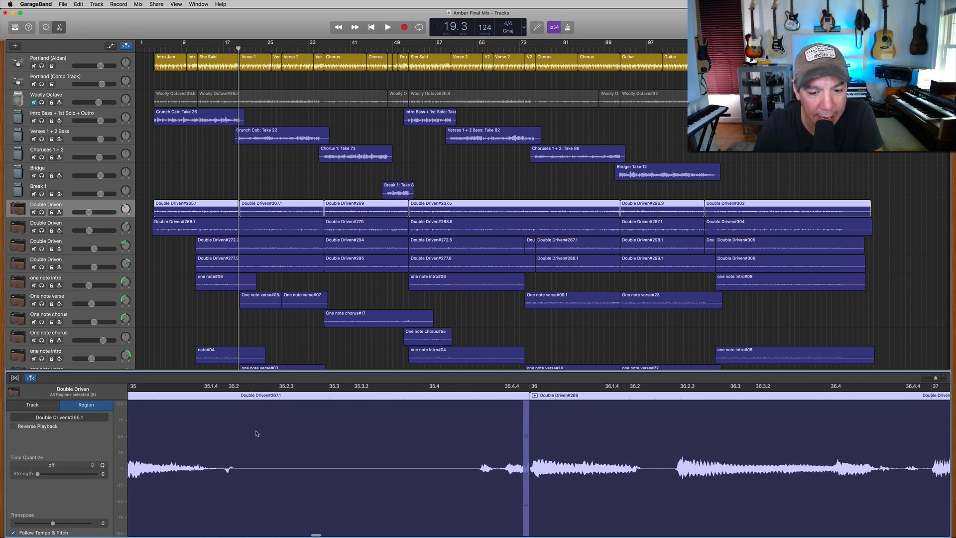
scroll(257, 434, right, 8)
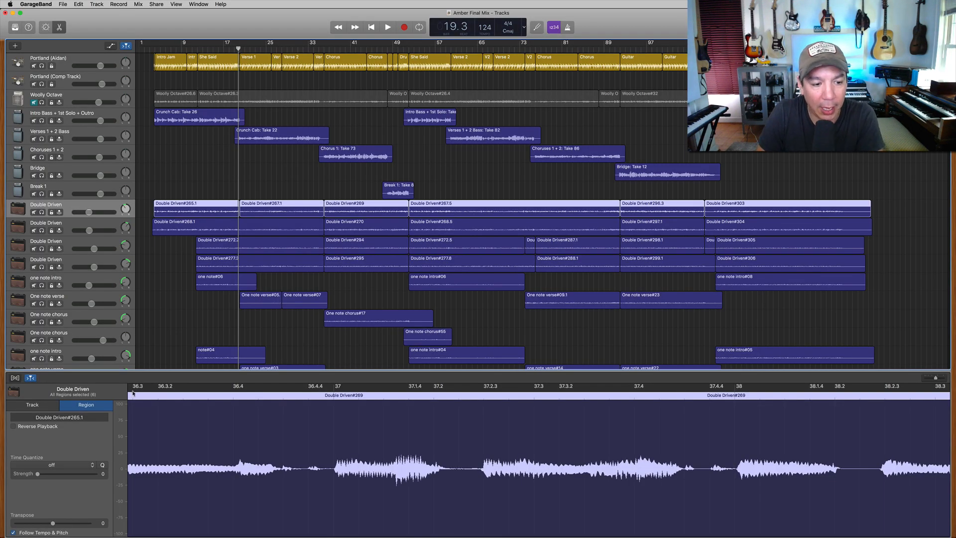
- Insert the Utility Gain plug-in on the first Double Driven track
click(45, 27)
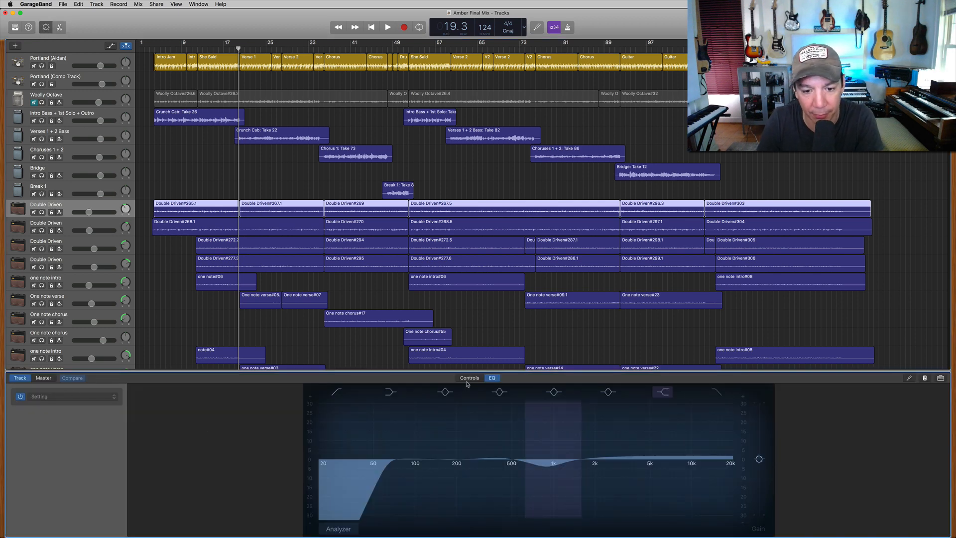
click(473, 378)
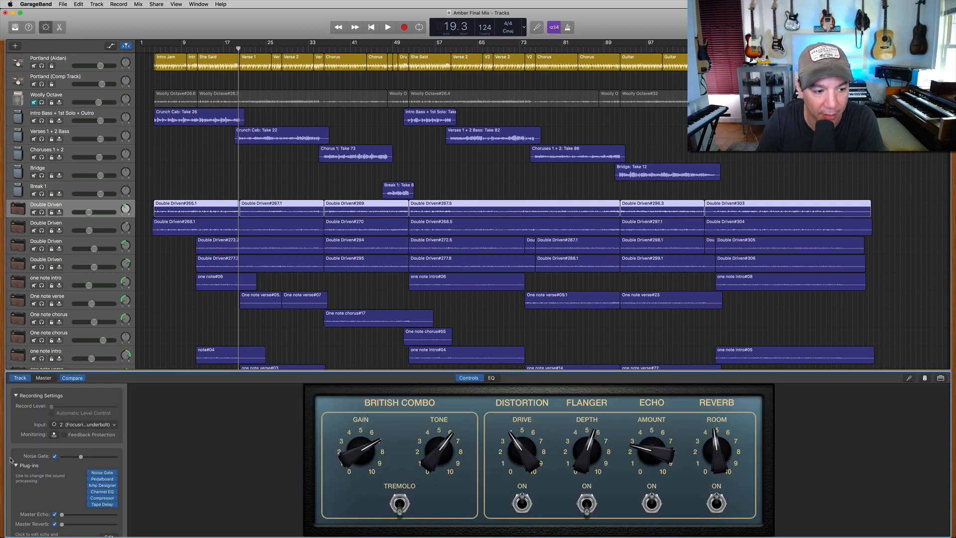
click(106, 472)
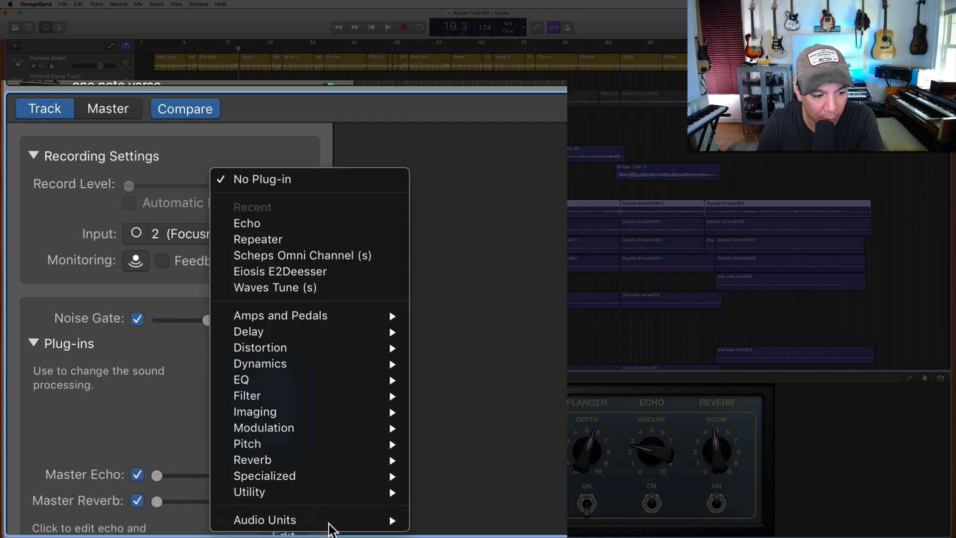
mouse_move(130, 521)
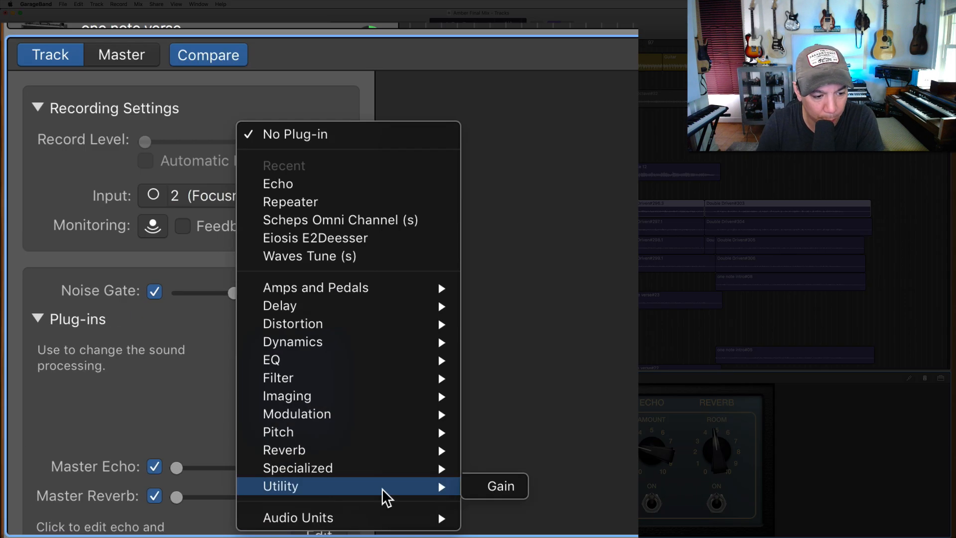
click(516, 486)
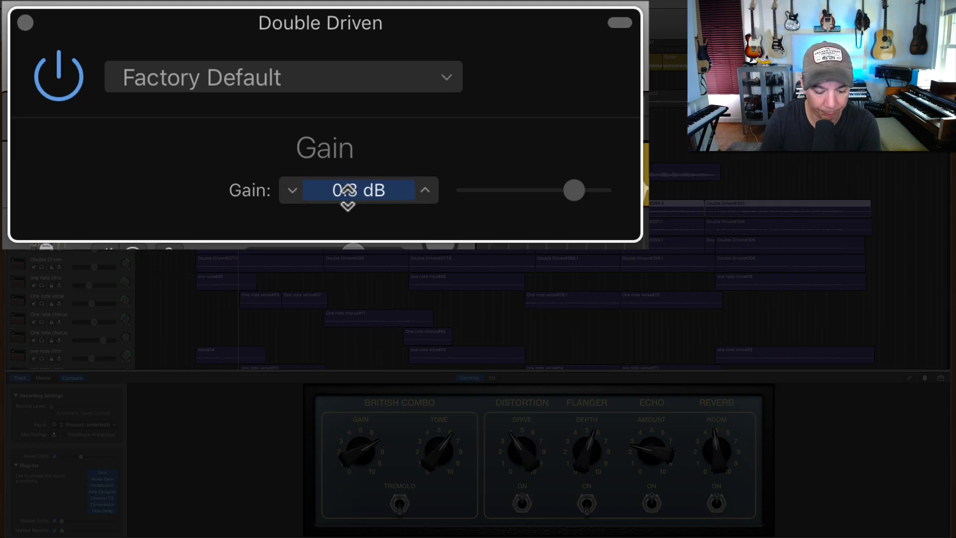
- Set the first Double Driven track's Gain plug-in to +2.0 dB and close its window
double_click(347, 194)
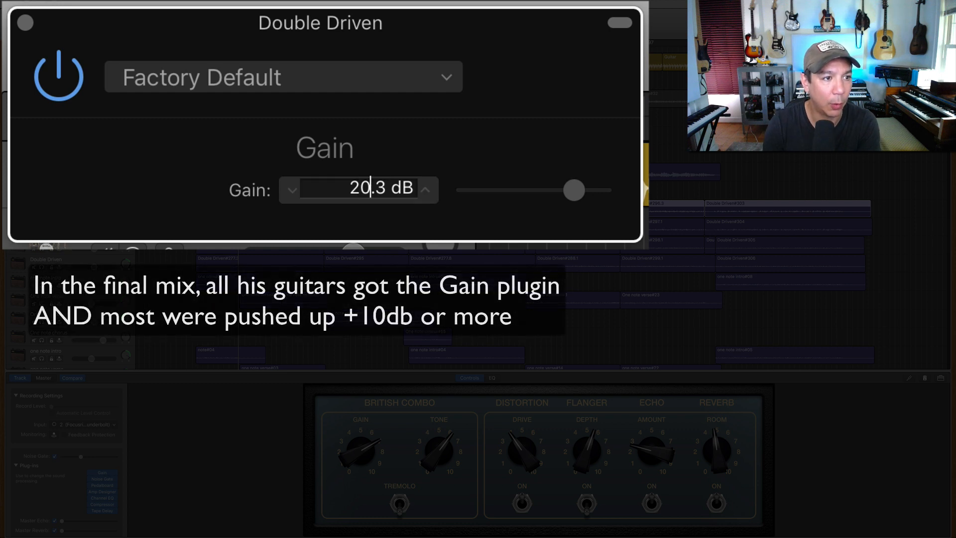
key(BackSpace)
key(Right)
key(Right)
key(BackSpace)
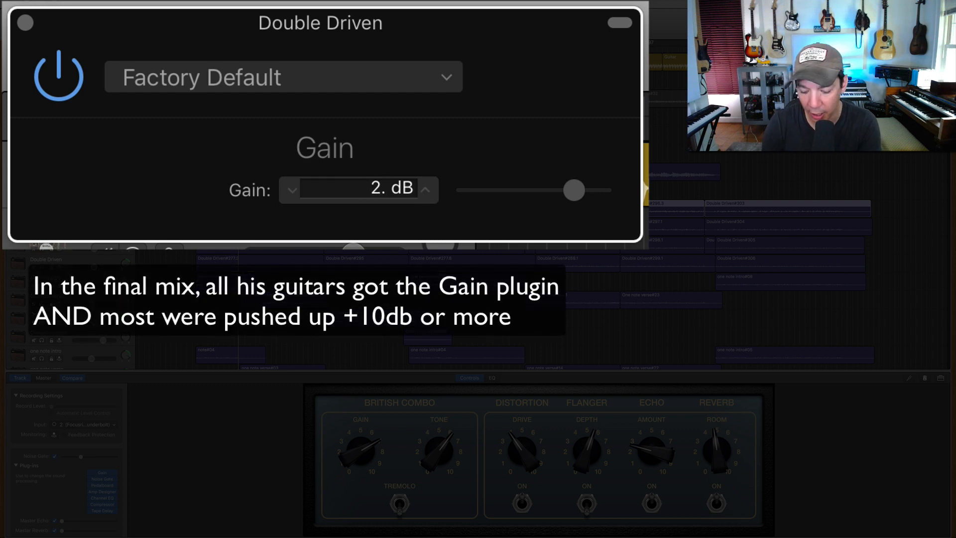
key(Return)
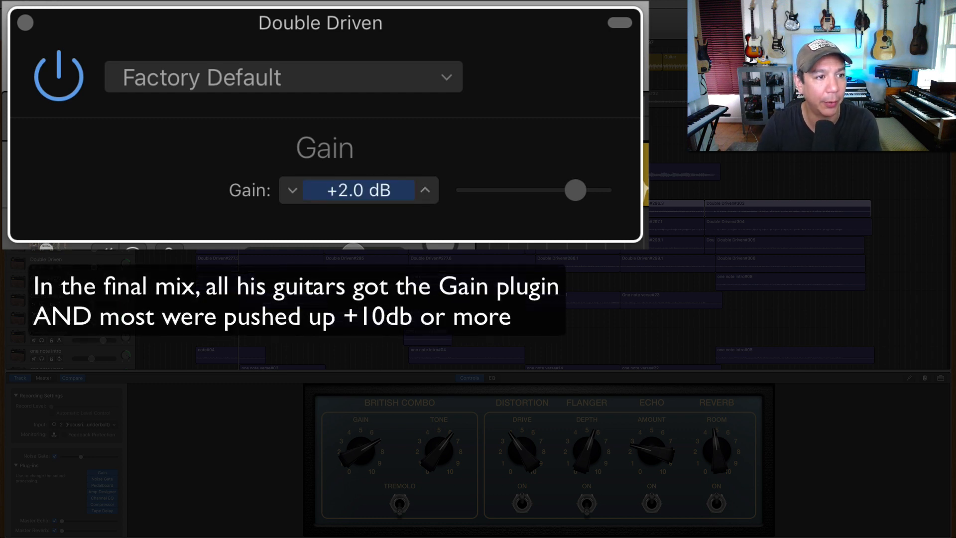
click(26, 23)
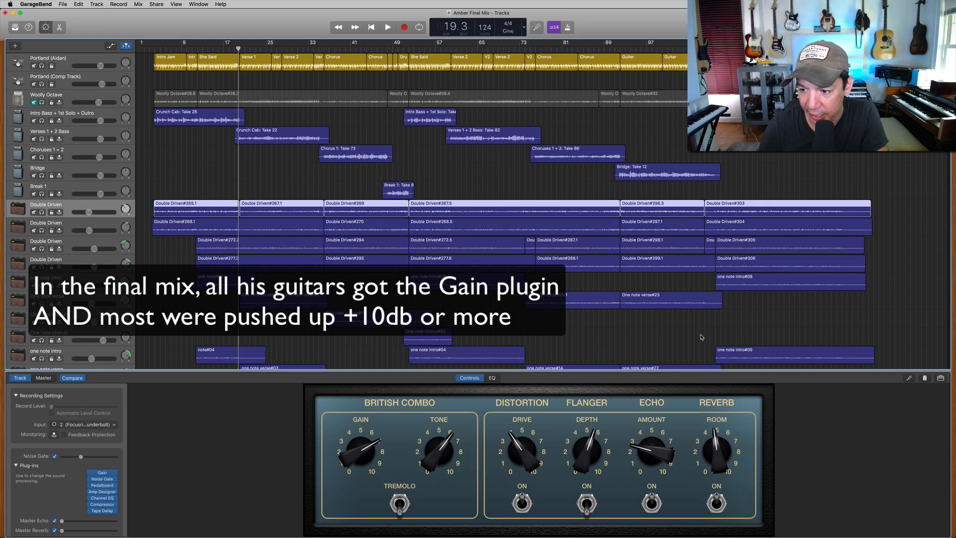
- Compare the Amp Designer settings of the first and second Double Driven tracks
click(941, 379)
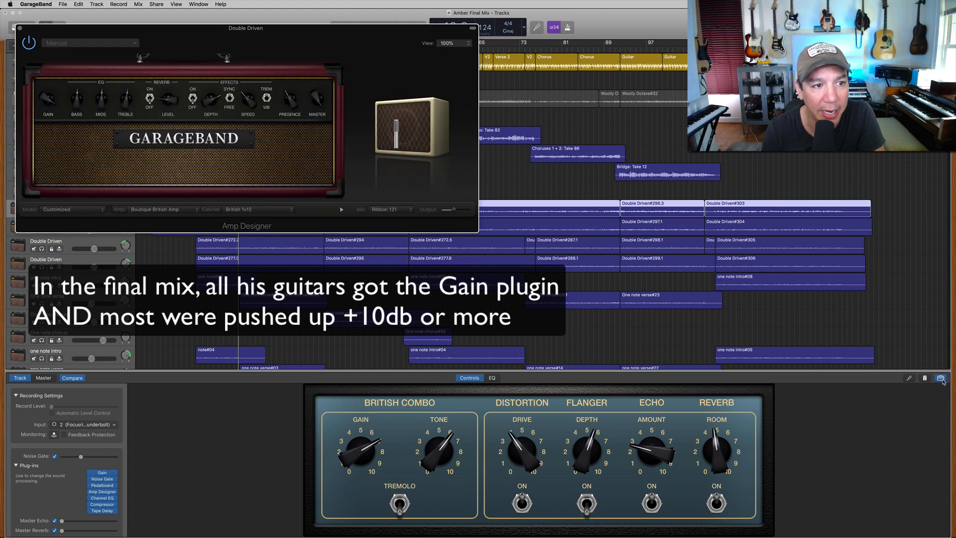
key(Down)
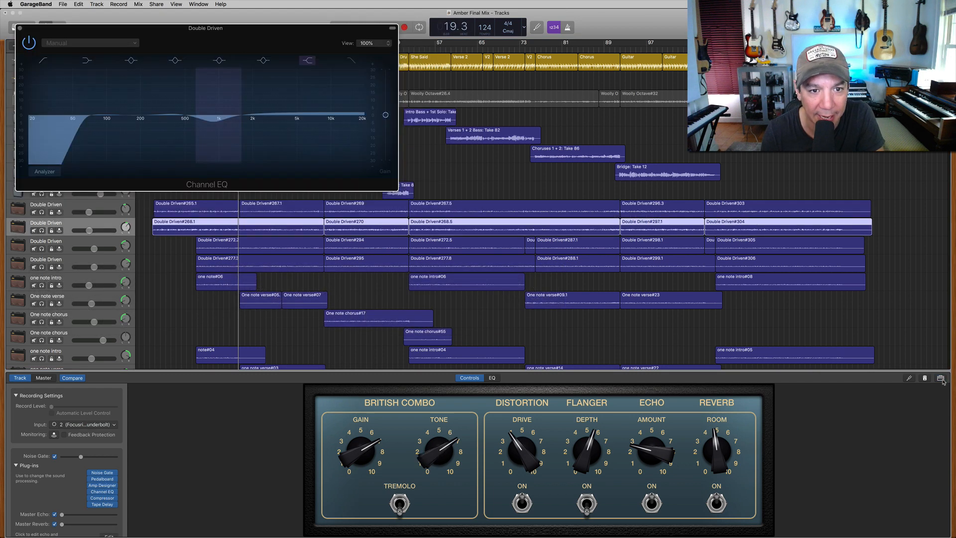
click(941, 379)
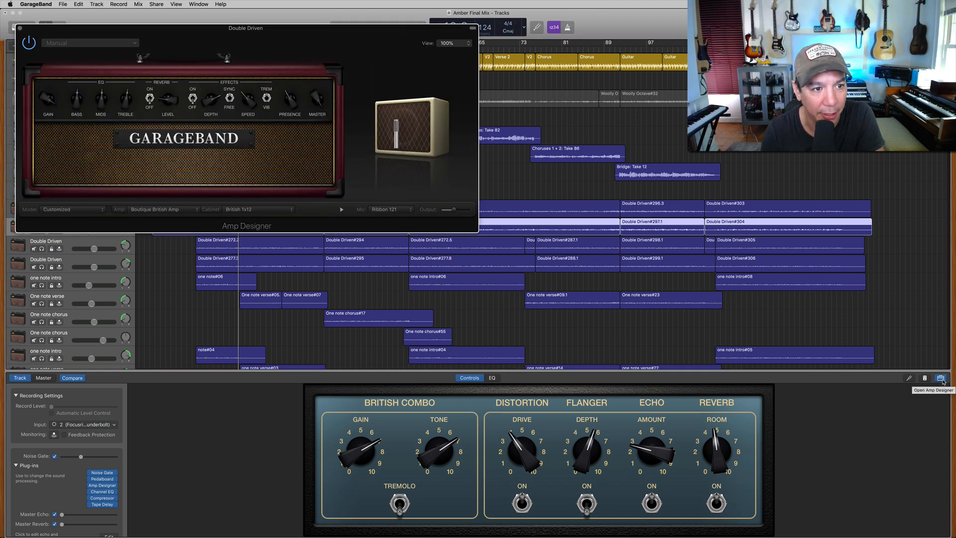
key(Up)
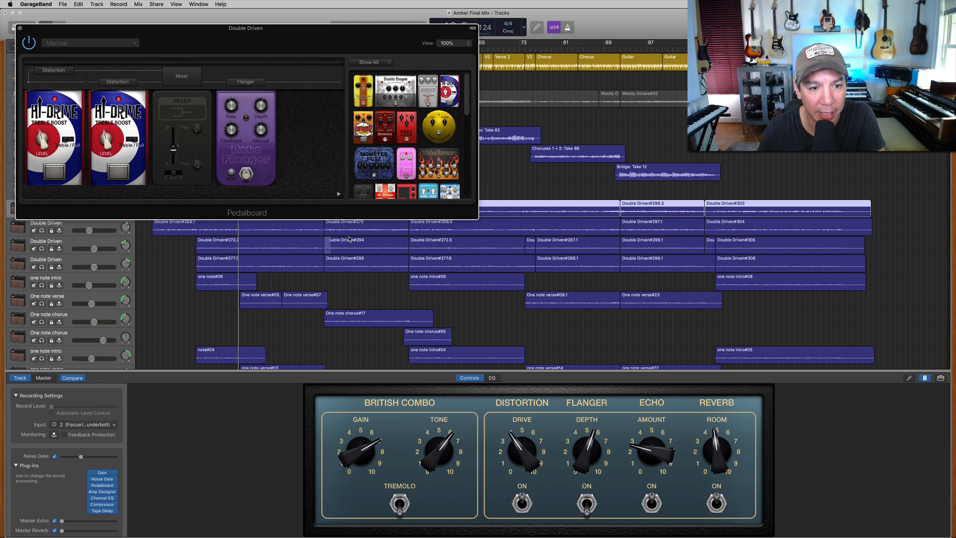
- Compare the Amp Designer amp, cabinet and microphone settings across the remaining Double Driven and one-note guitar tracks
click(539, 223)
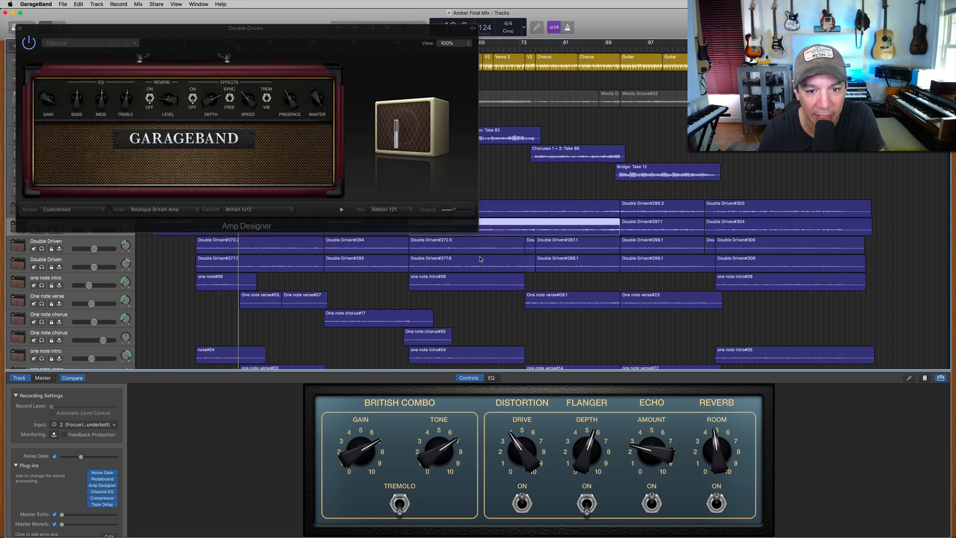
click(481, 249)
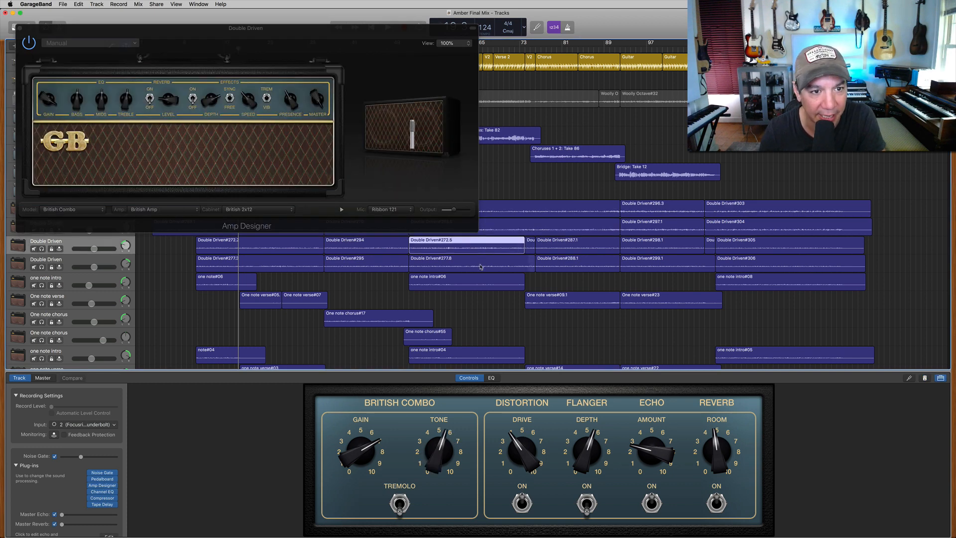
click(481, 267)
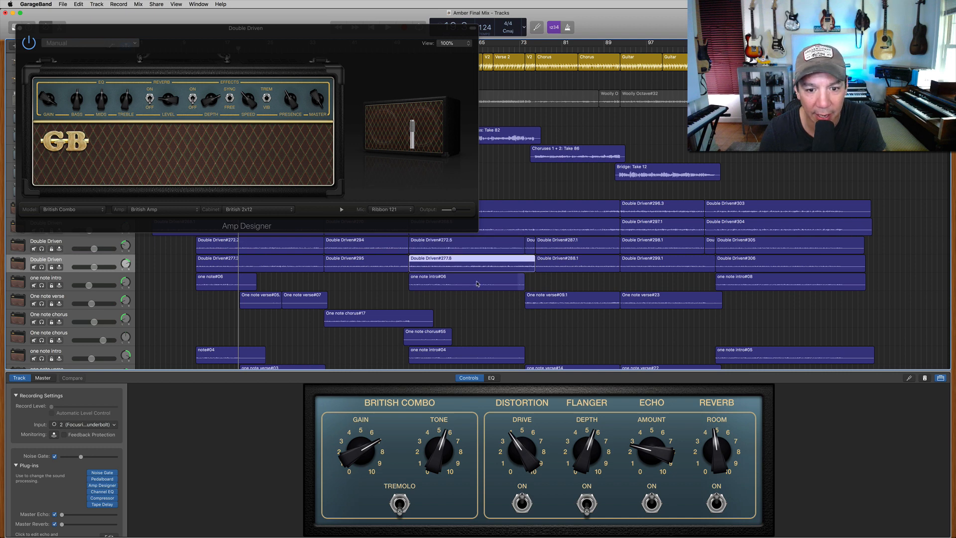
click(477, 283)
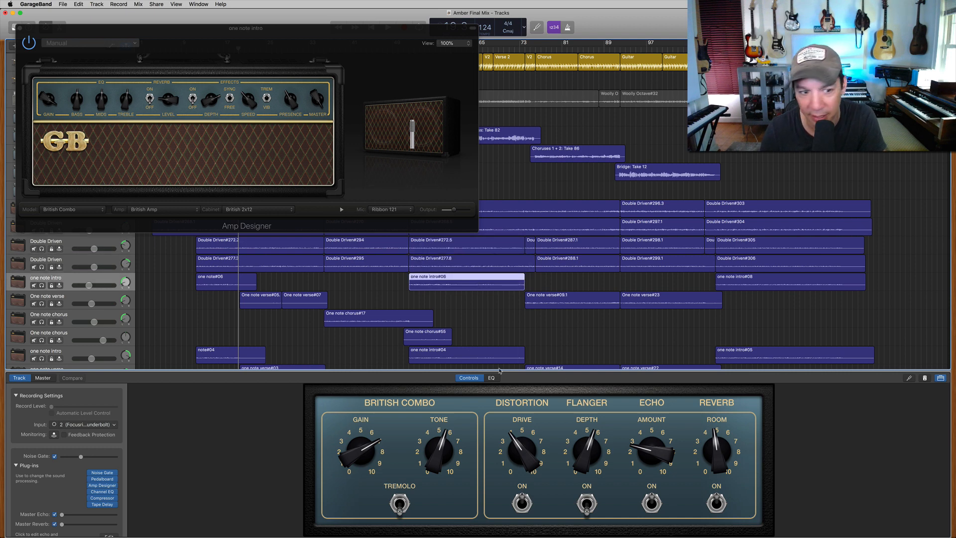
click(319, 300)
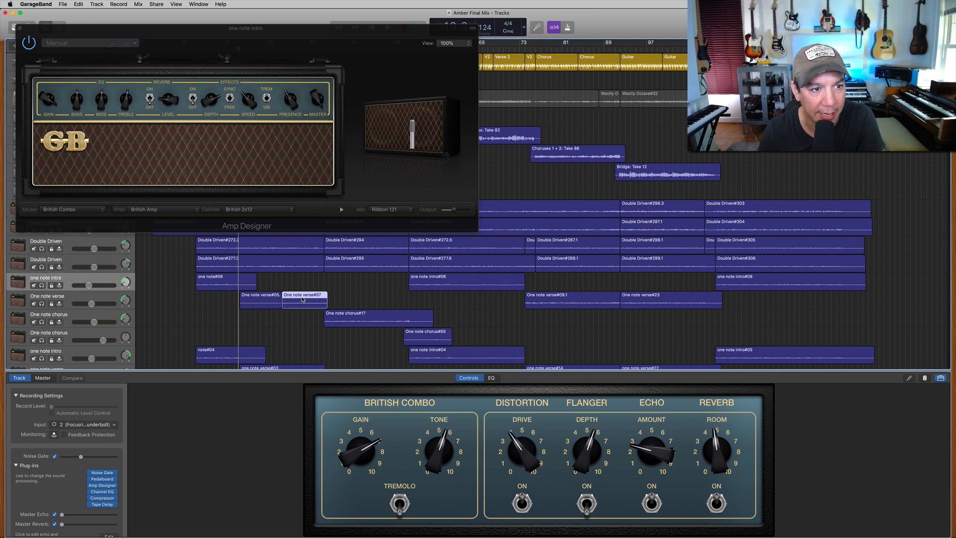
click(371, 319)
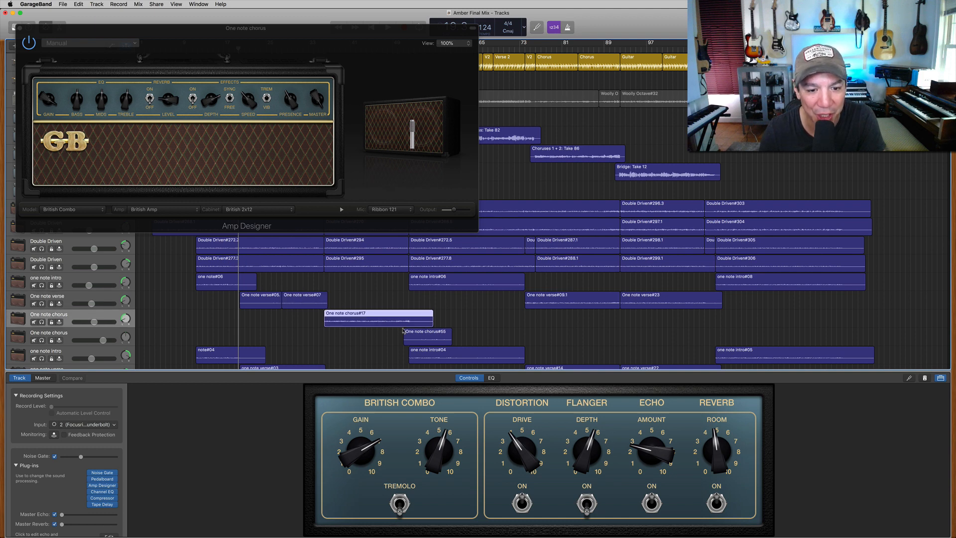
click(419, 337)
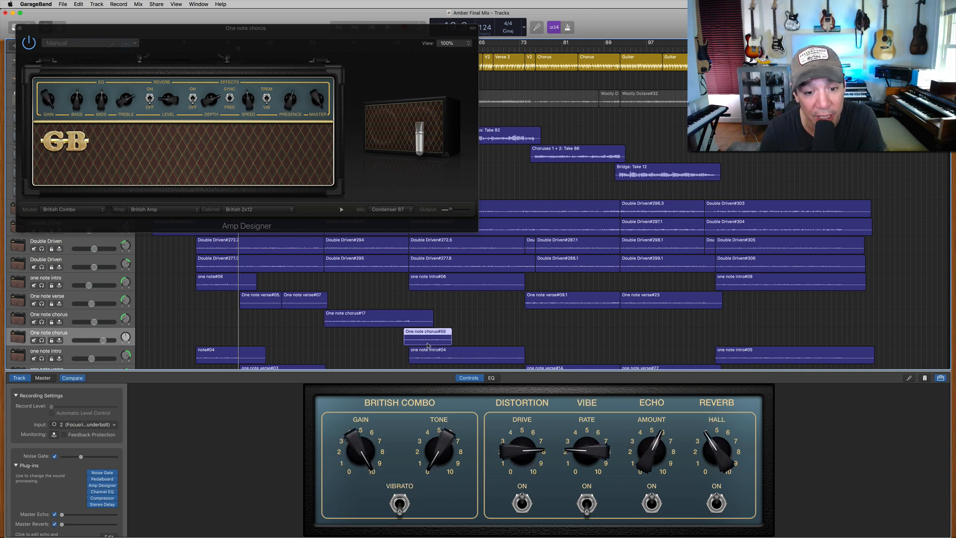
click(426, 354)
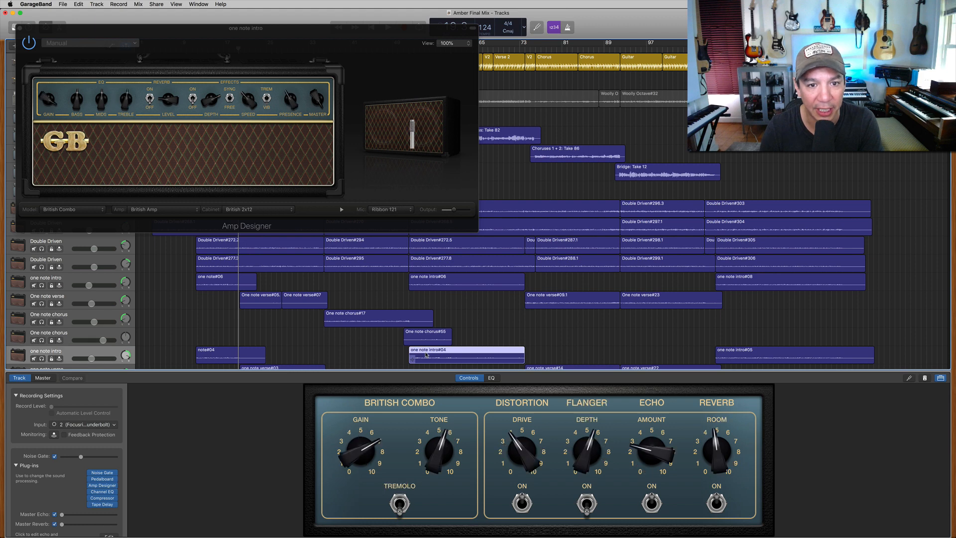
scroll(426, 354, down, 5)
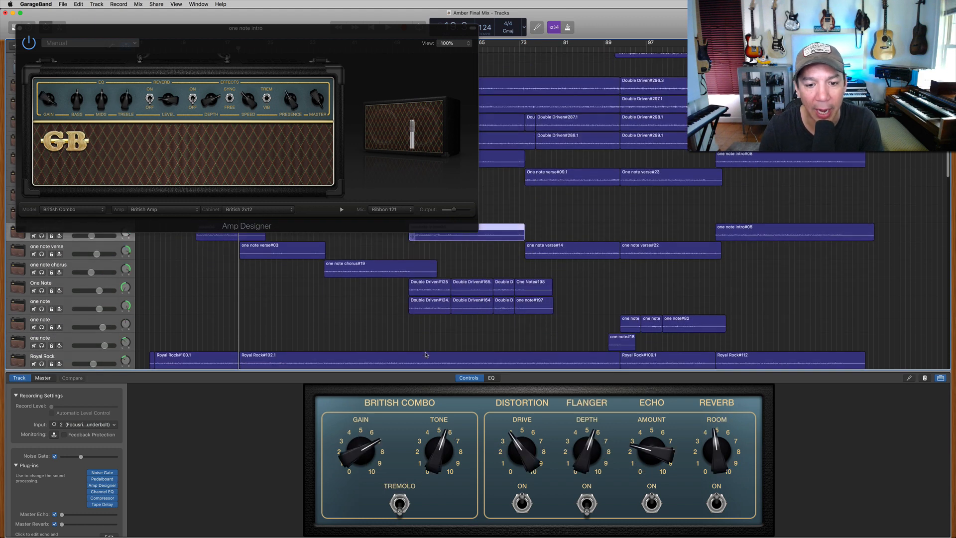
- Review the first Double Driven track's Amp Designer amp and microphone placement, and solo the track for playback
click(532, 86)
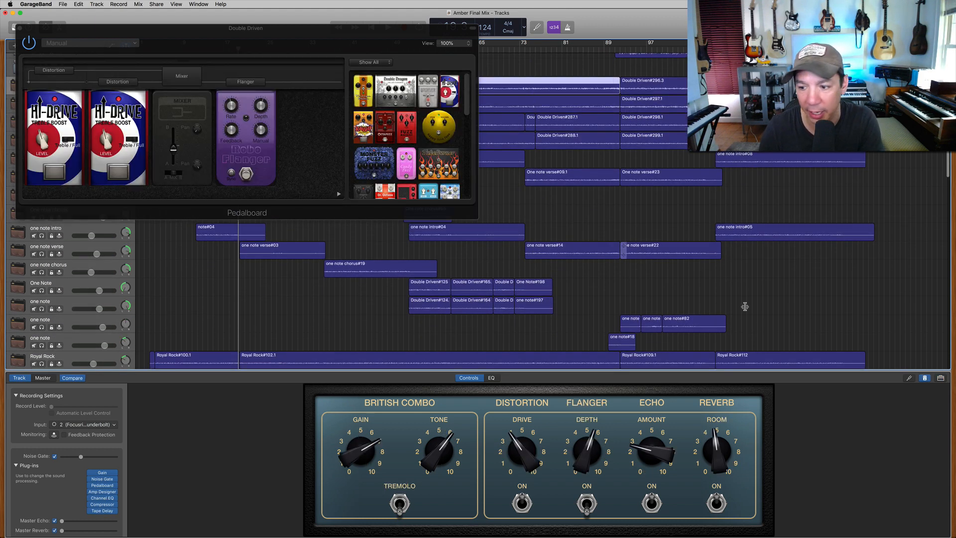
click(940, 377)
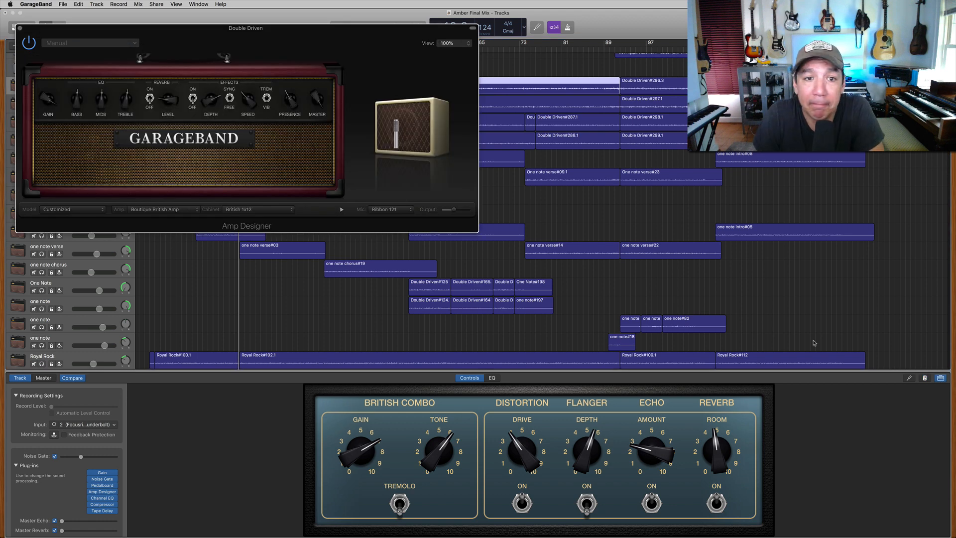
mouse_move(246, 110)
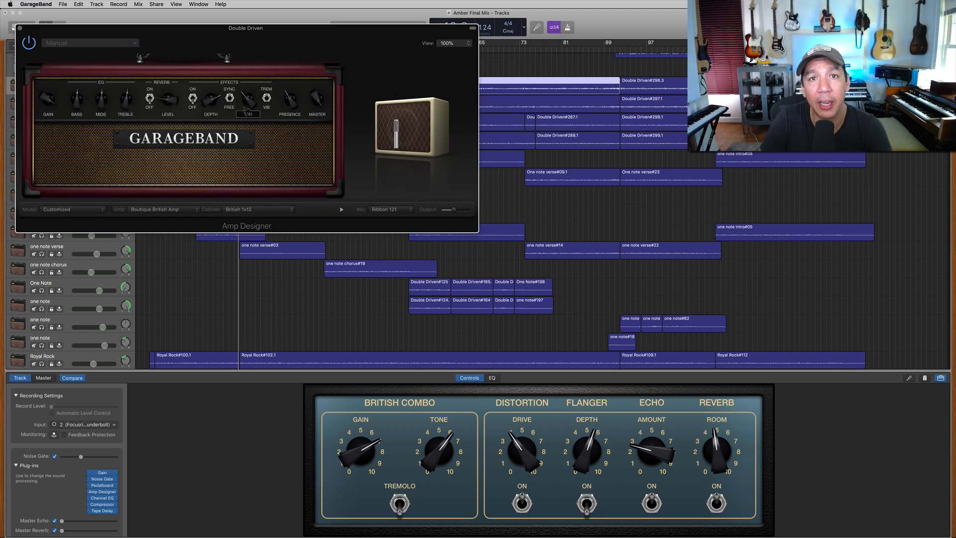
mouse_move(413, 134)
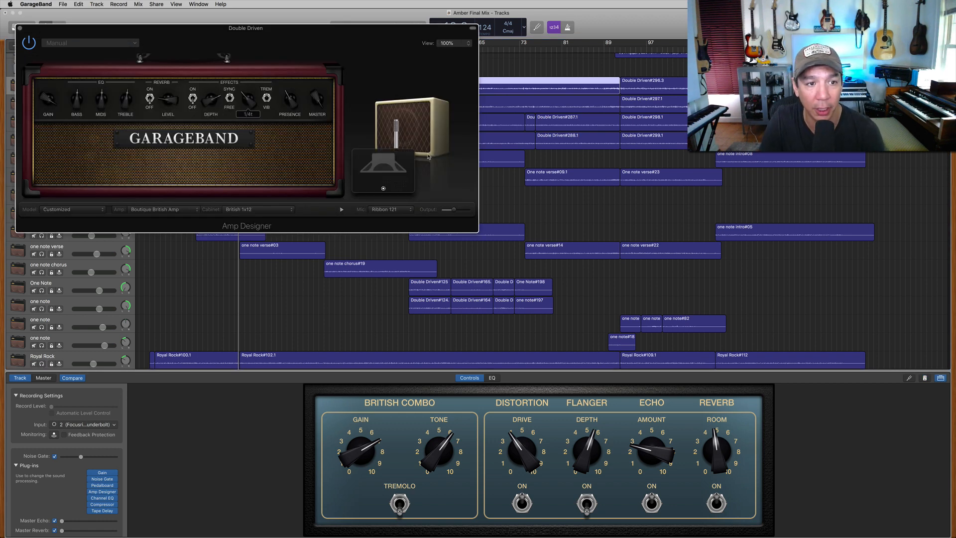
key(s)
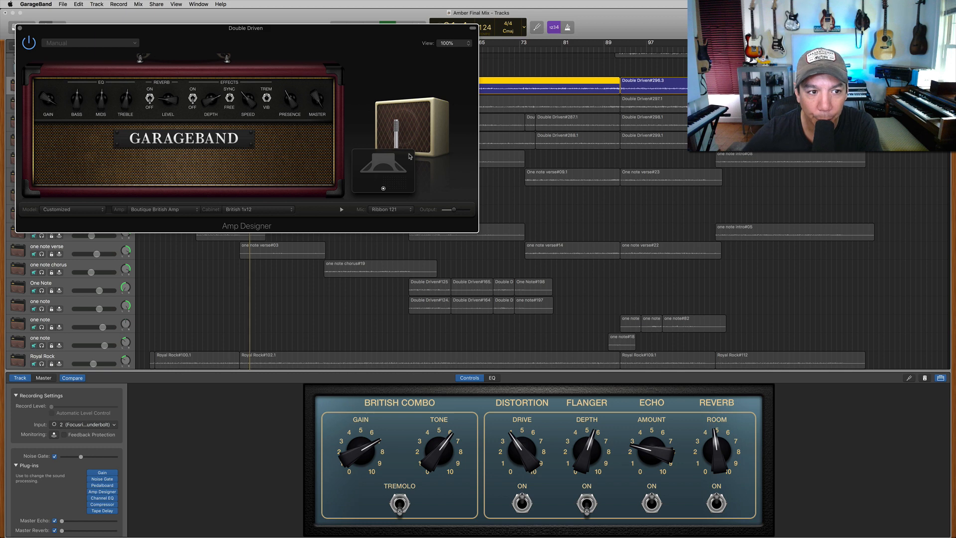
click(20, 28)
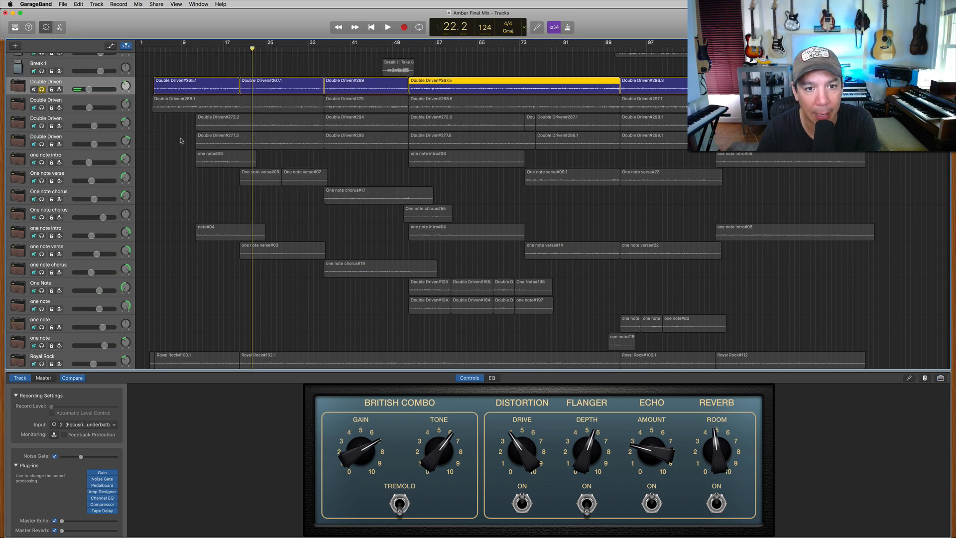
- Insert a Gain plug-in on the second Double Driven track and set it to +2.0 dB
click(50, 104)
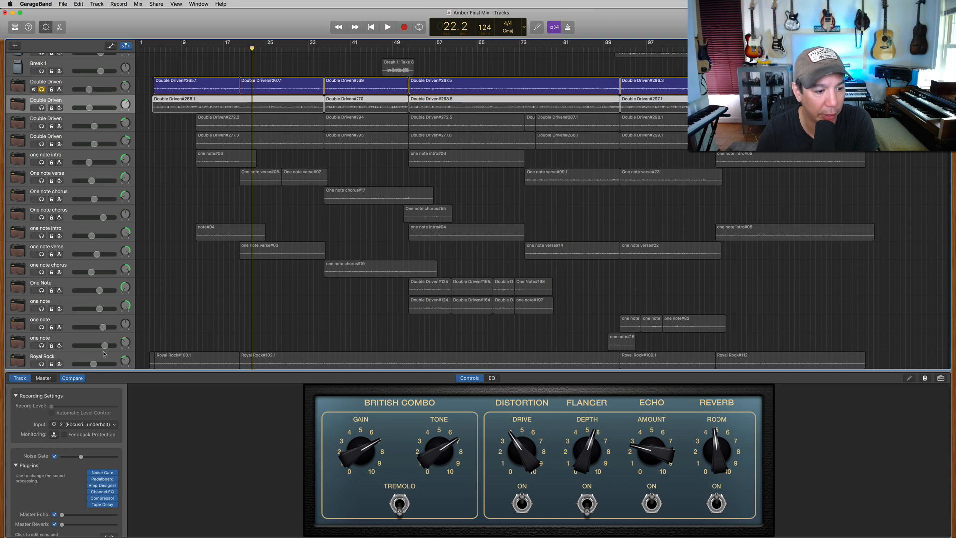
click(103, 472)
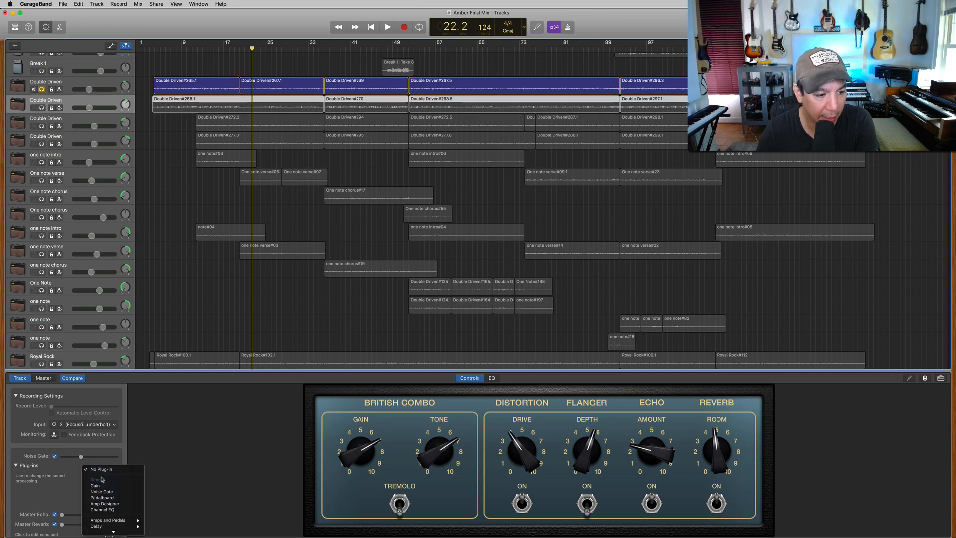
click(128, 492)
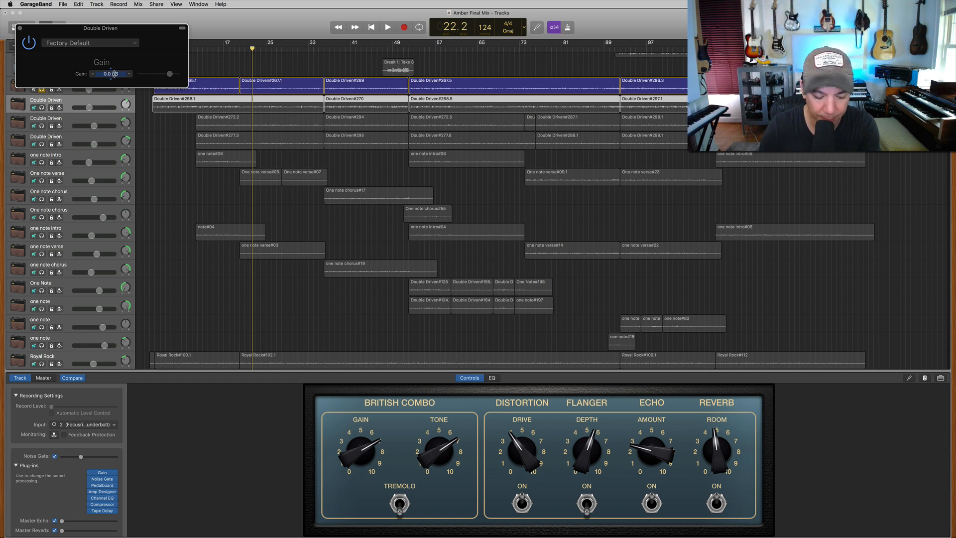
text(2)
key(Return)
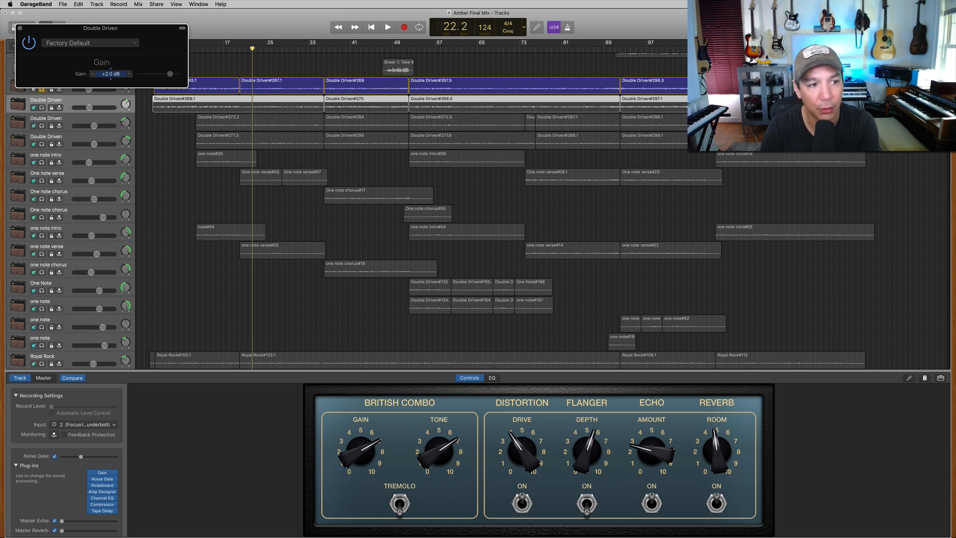
click(20, 28)
- Solo the second Double Driven track alongside the first during playback, compare their levels, and stop the song
key(space)
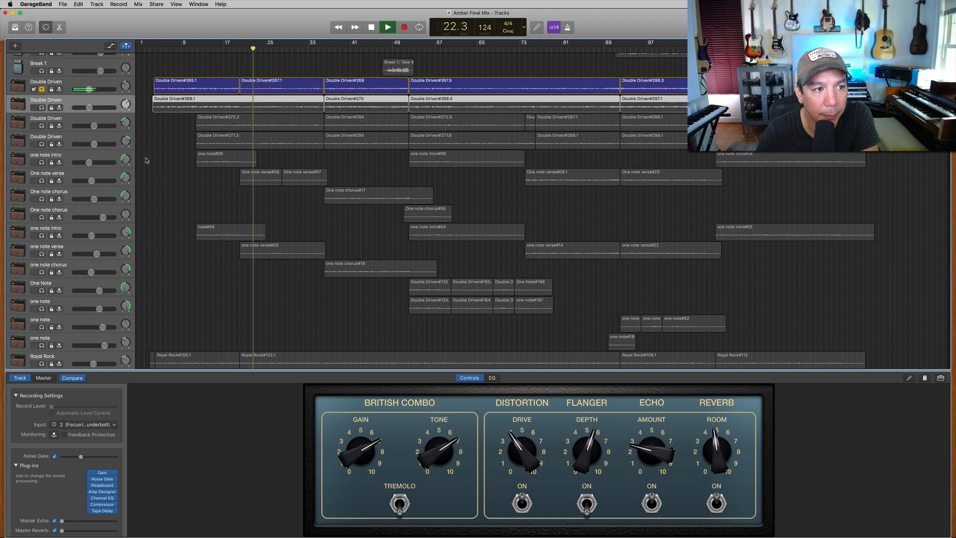
click(42, 108)
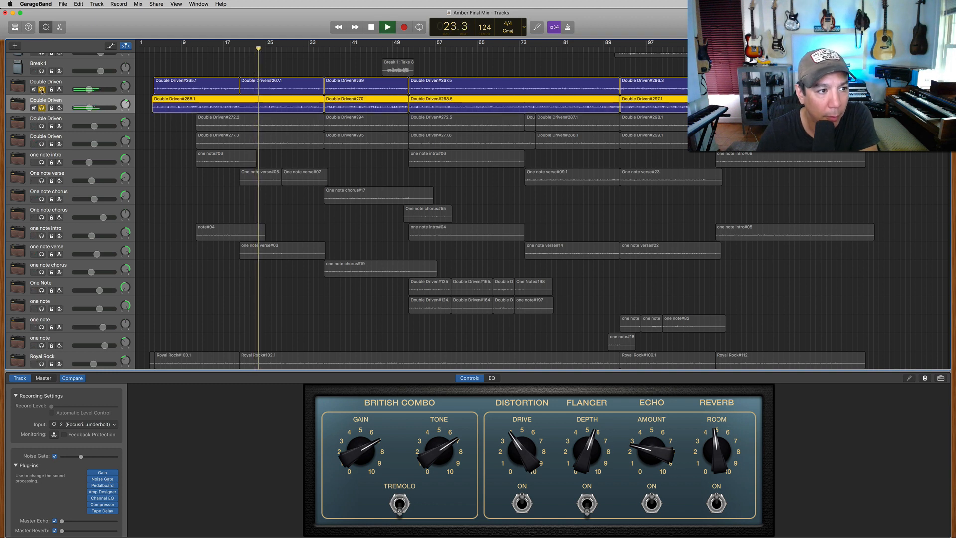
key(space)
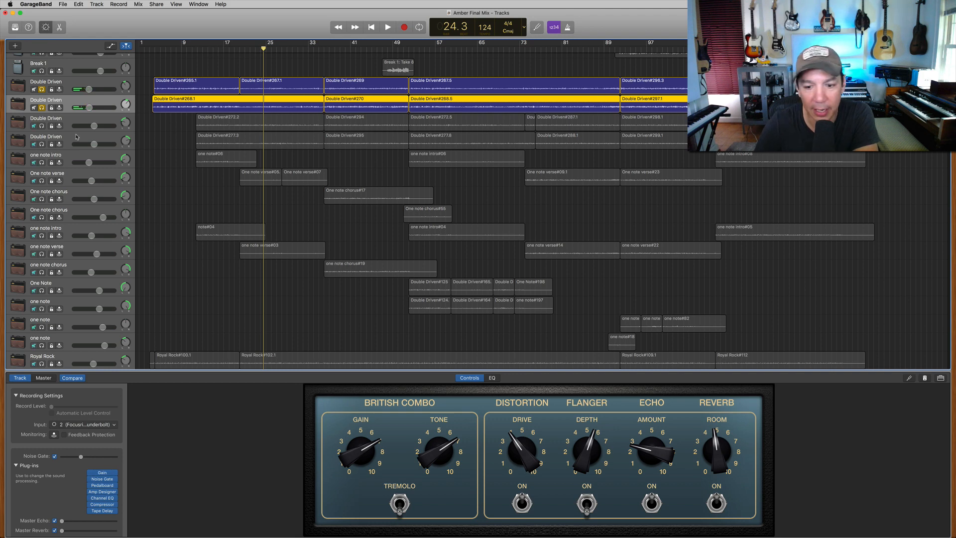
- Compare the Amp Designer amp and microphone settings of the first and second Double Driven tracks
click(941, 379)
drag(390, 35, 798, 14)
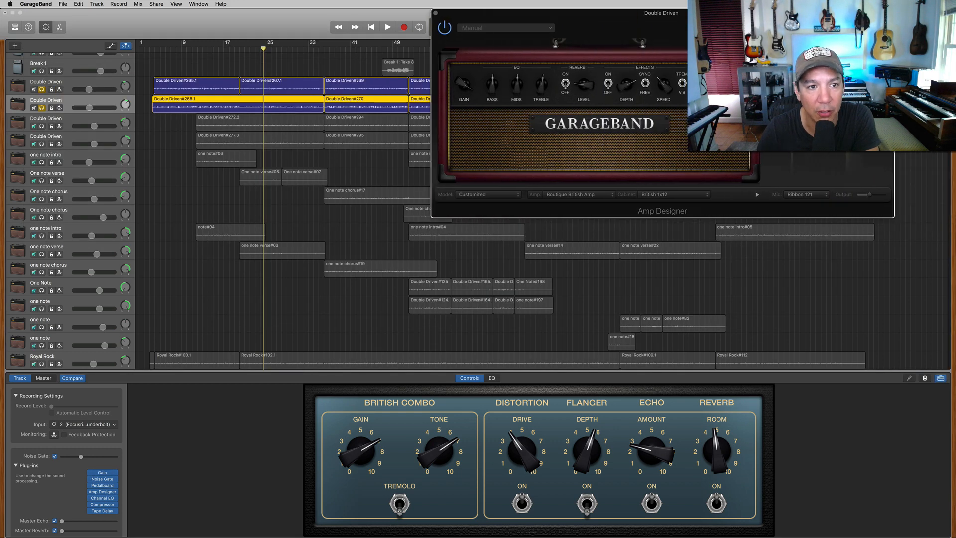
click(70, 86)
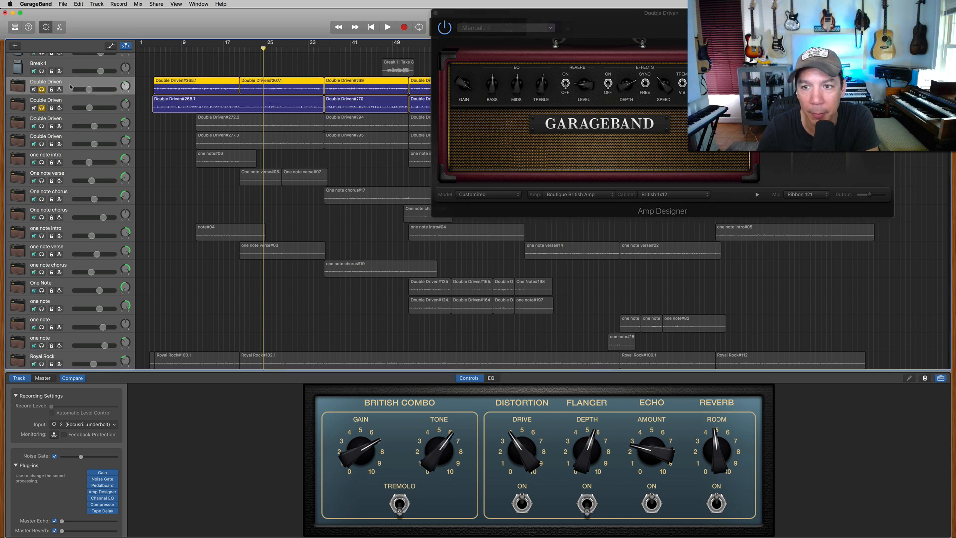
click(73, 103)
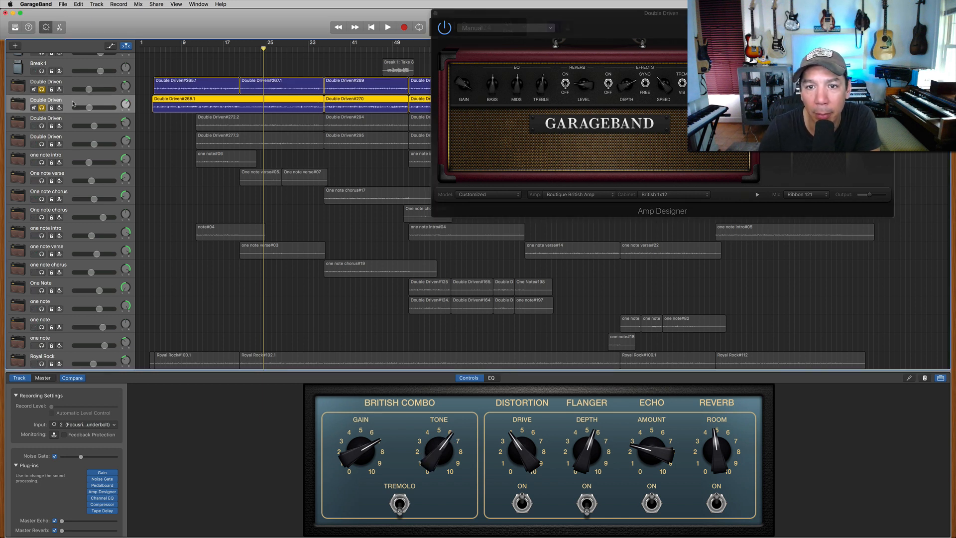
click(125, 88)
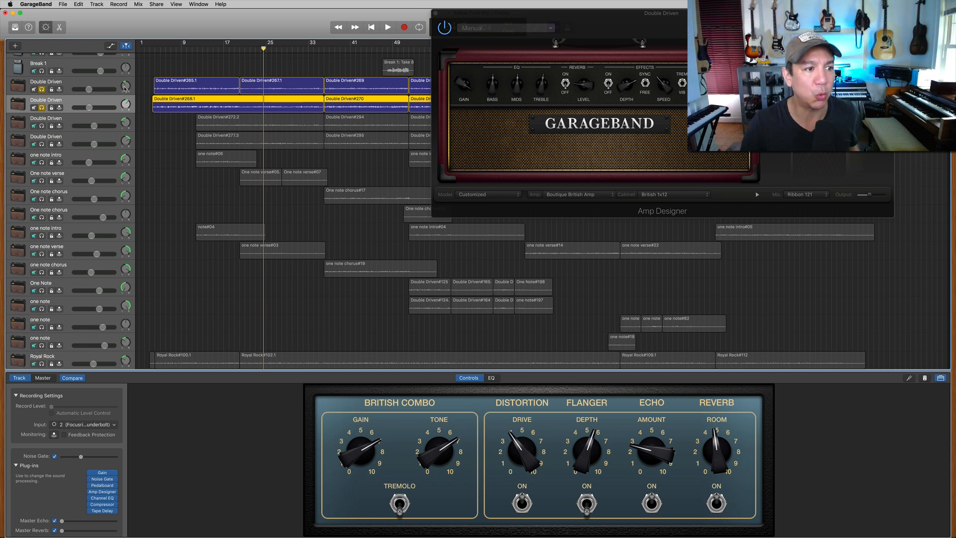
- Play the guitars from their first region, audition the Condenser 87 mic on the second Double Driven track, and set its mic to Dynamic 57
click(155, 49)
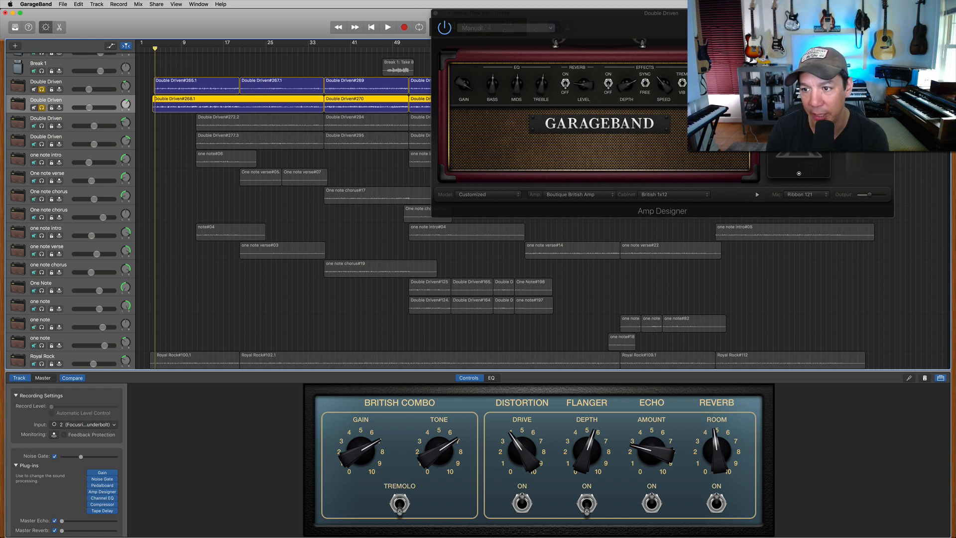
key(space)
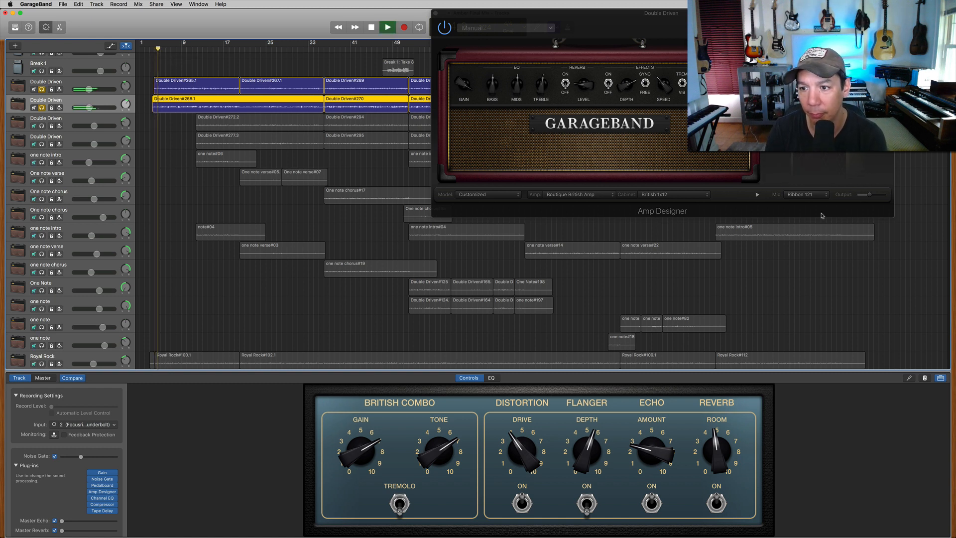
click(810, 197)
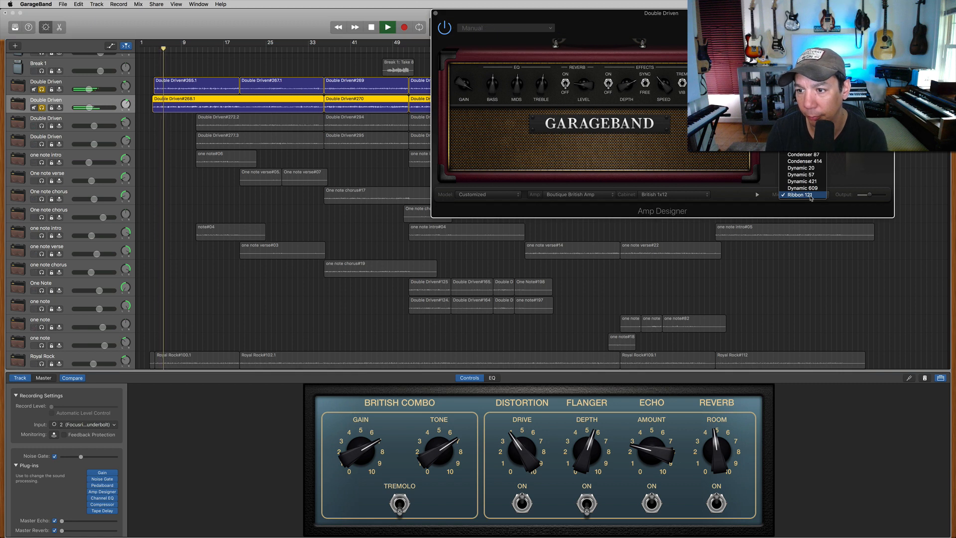
click(804, 155)
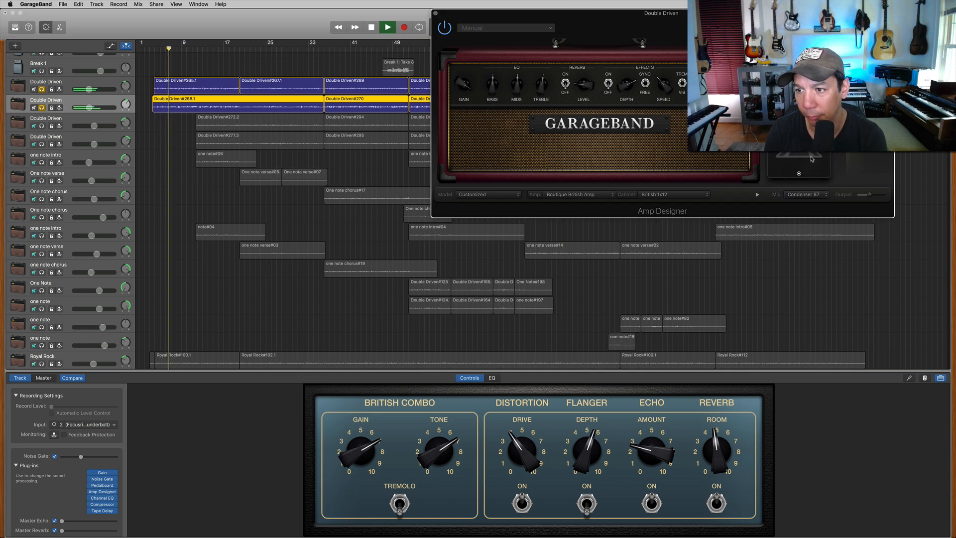
click(816, 194)
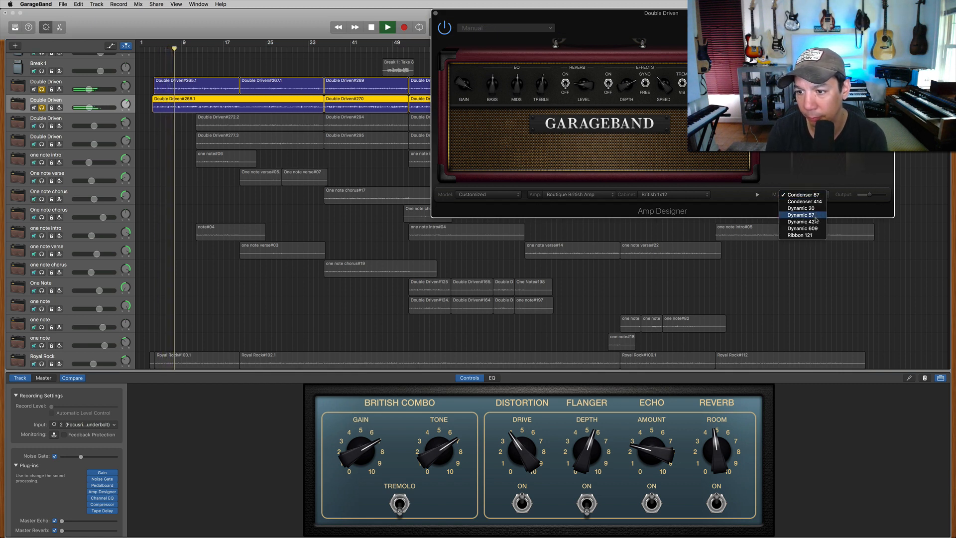
click(817, 216)
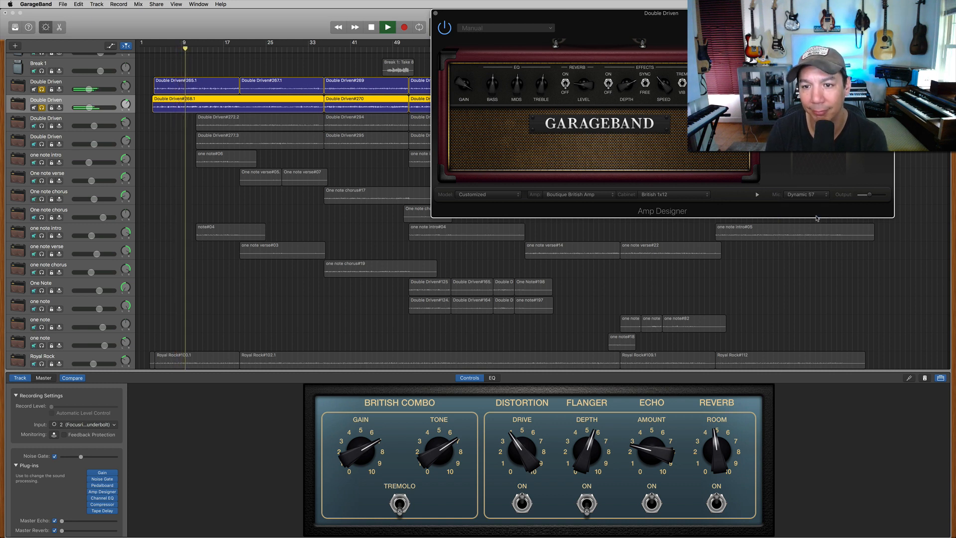
key(space)
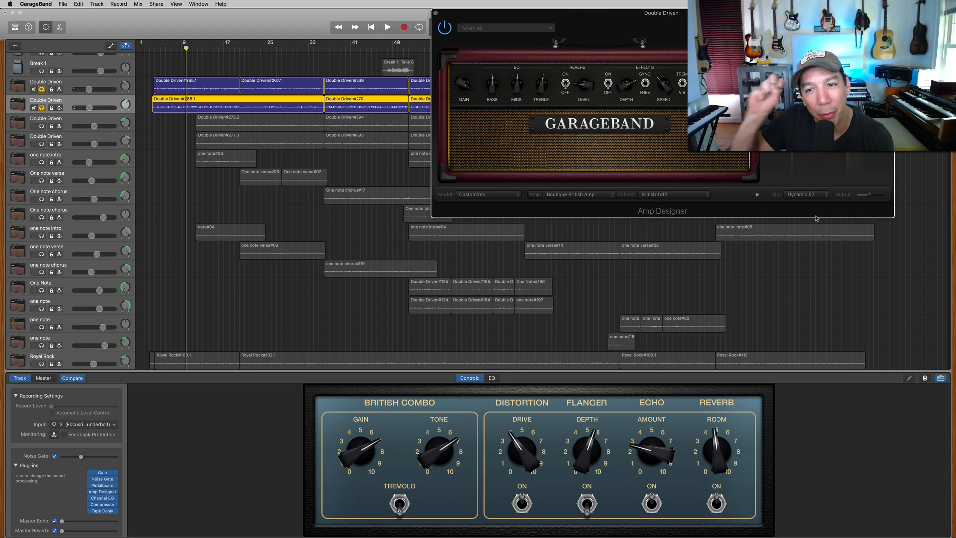
- Audition the second Double Driven track with the Ribbon 121 mic against Dynamic 57, and switch back to Dynamic 57
key(space)
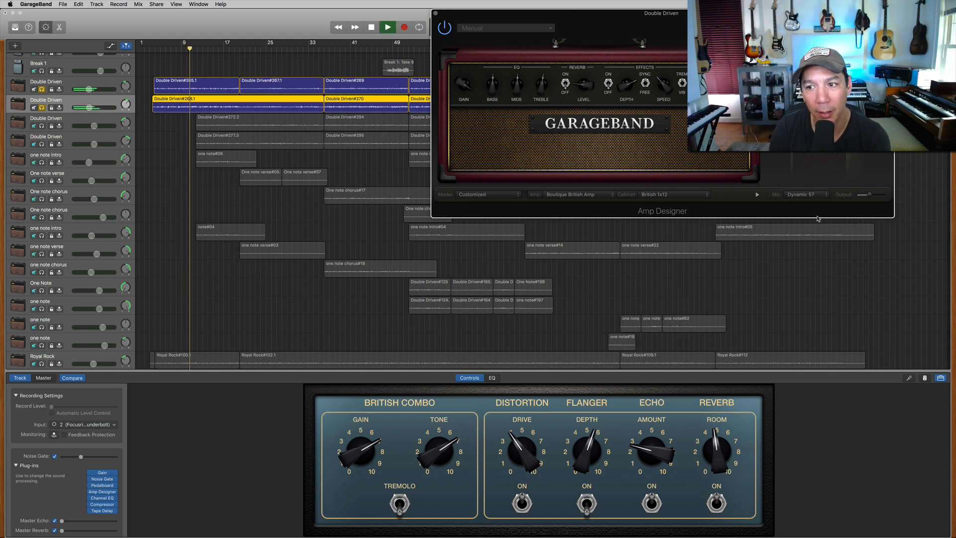
key(space)
click(812, 194)
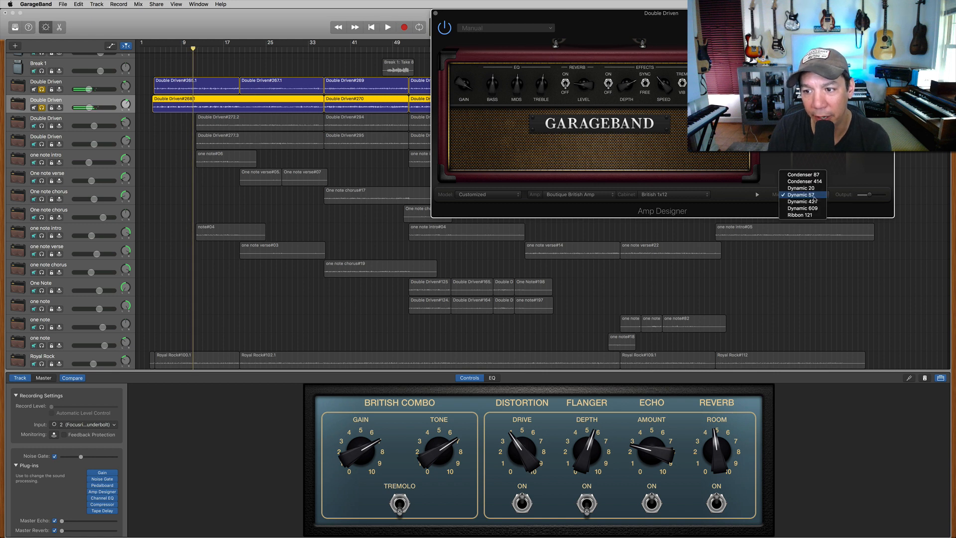
click(811, 215)
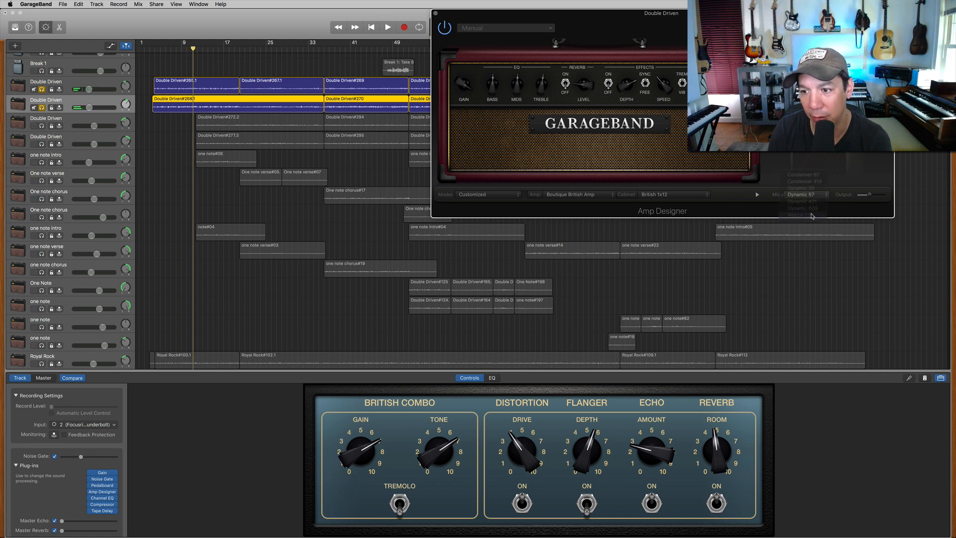
key(space)
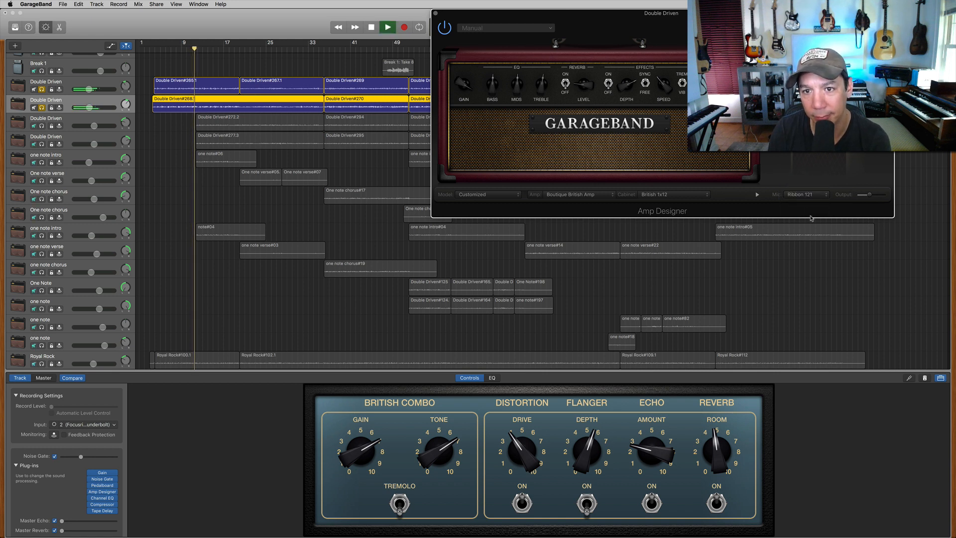
key(space)
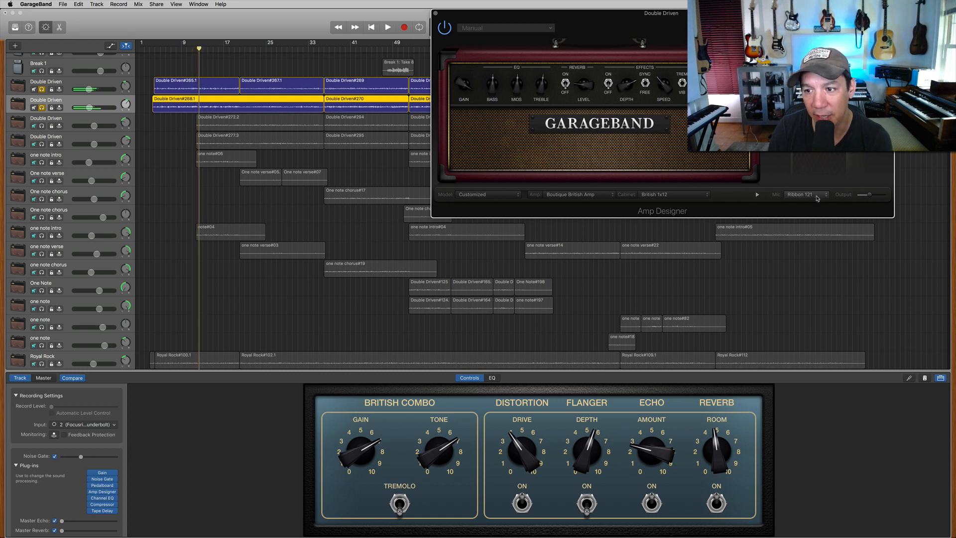
click(809, 195)
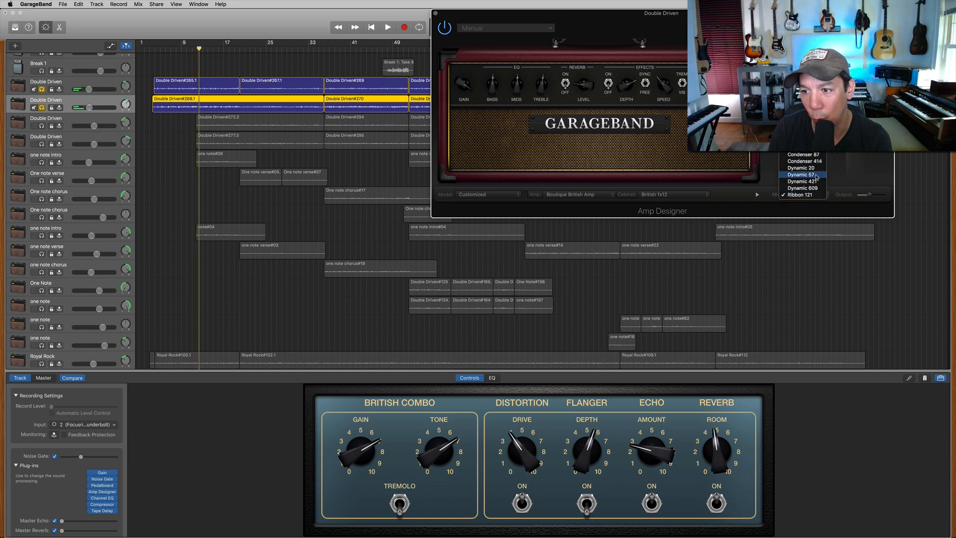
click(815, 176)
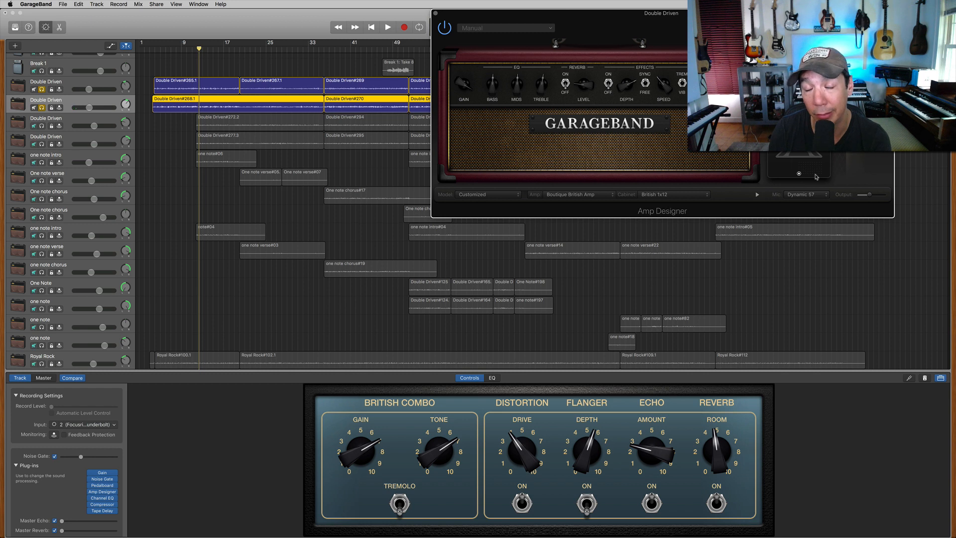
- Move the Amp Designer microphone off its centre position on the cabinet during playback and listen to both Double Driven tracks
key(space)
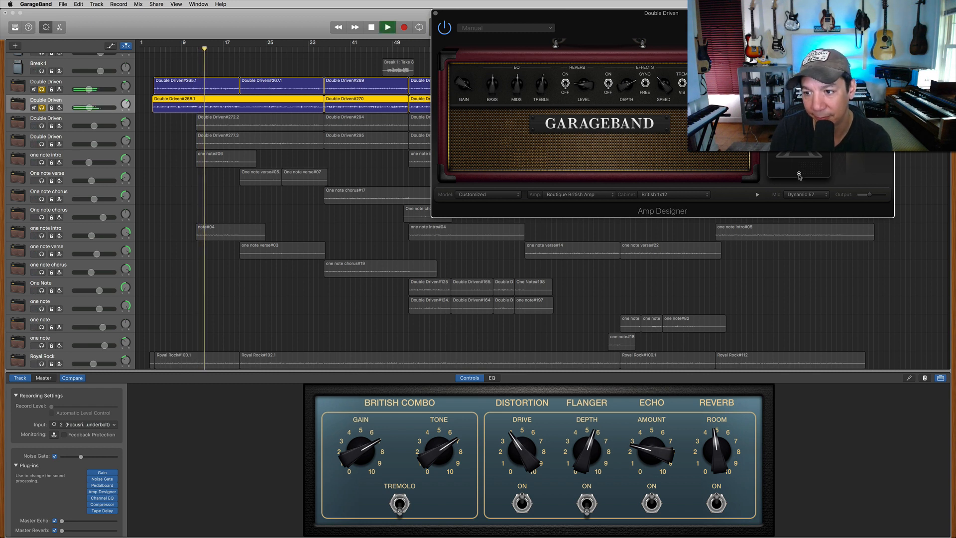
key(space)
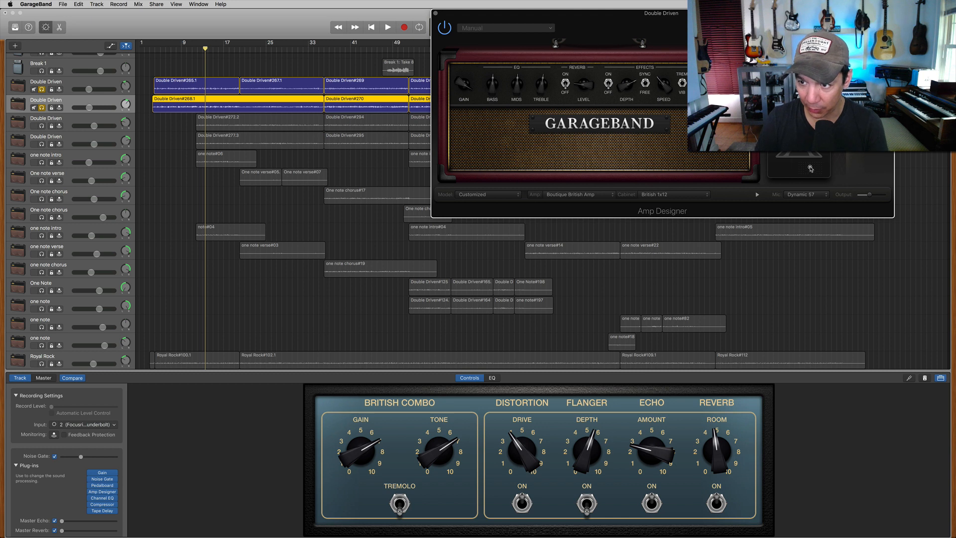
key(space)
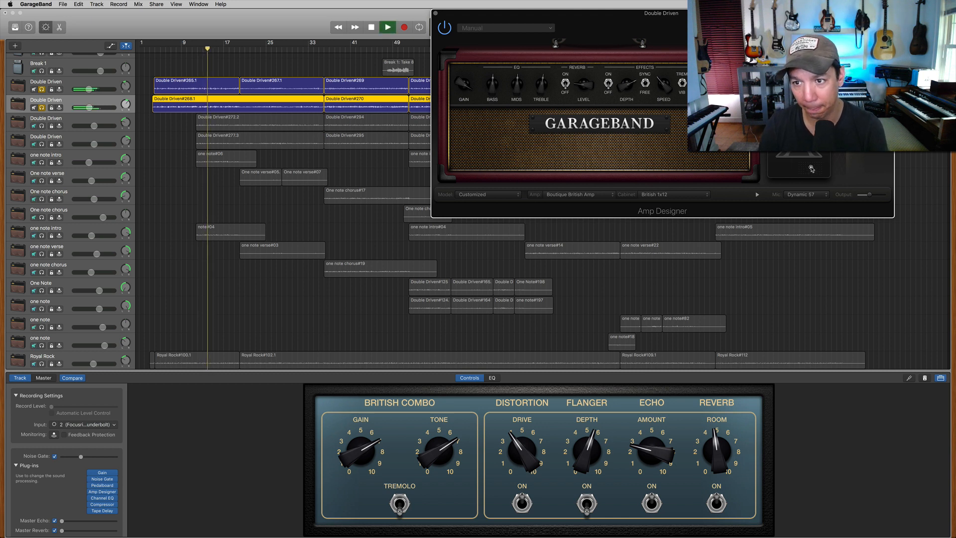
key(space)
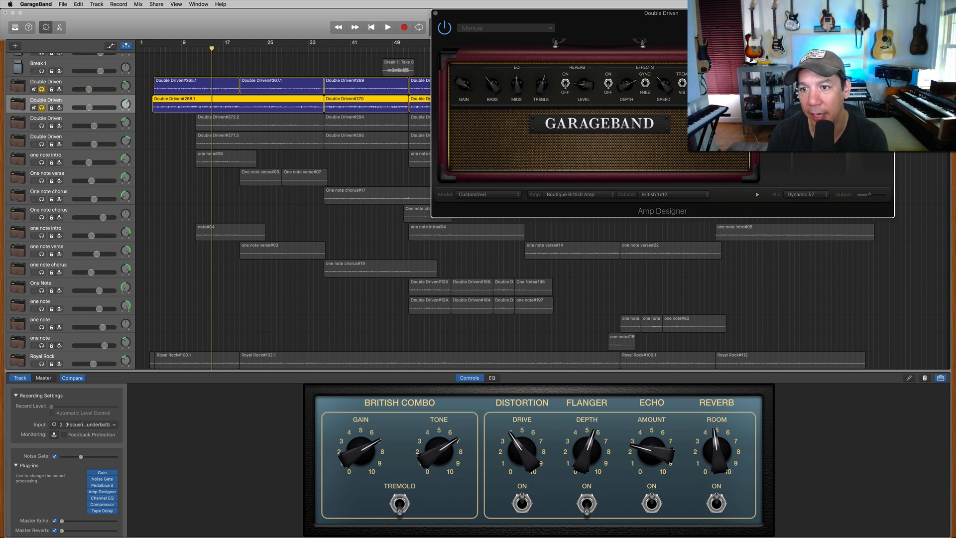
key(space)
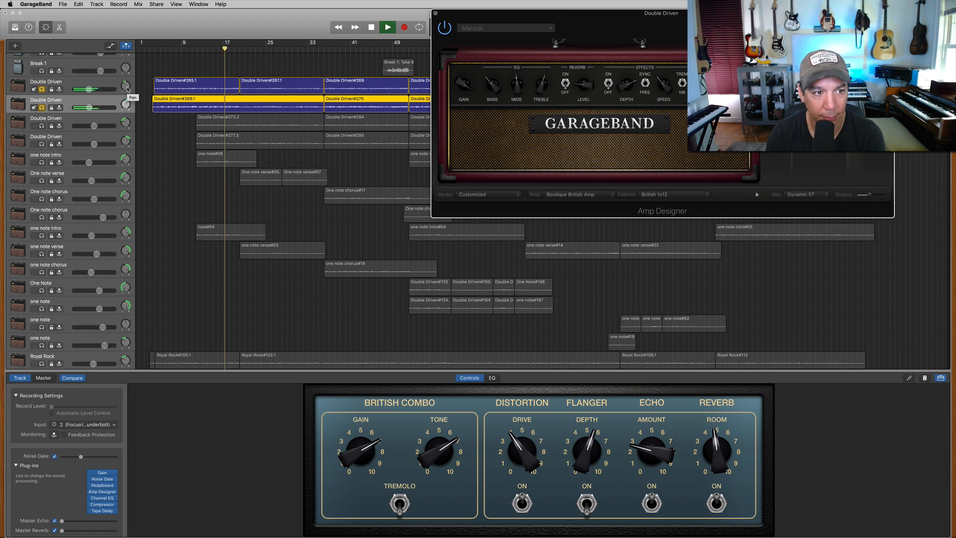
key(space)
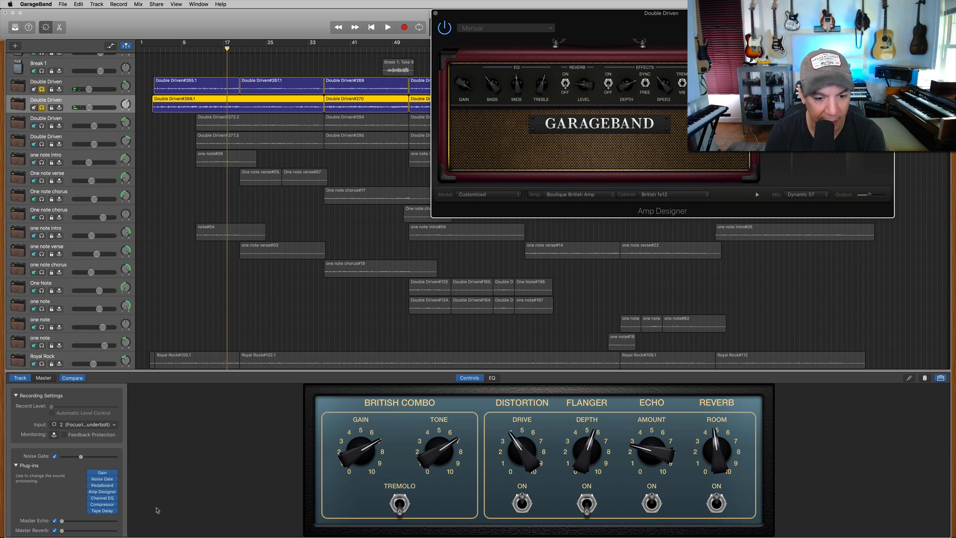
- Load the Guitar Heavy preset in the second Double Driven track's Compressor and listen to it
click(102, 504)
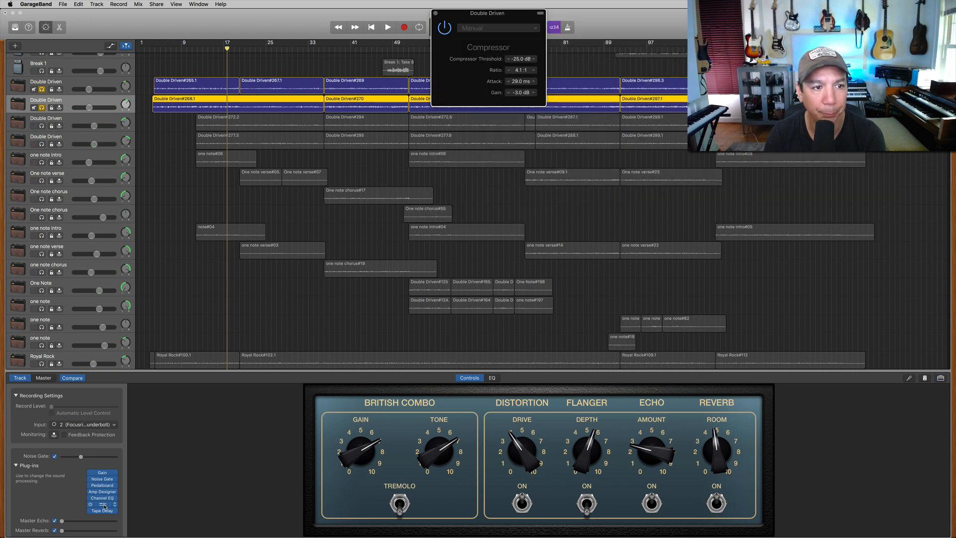
key(space)
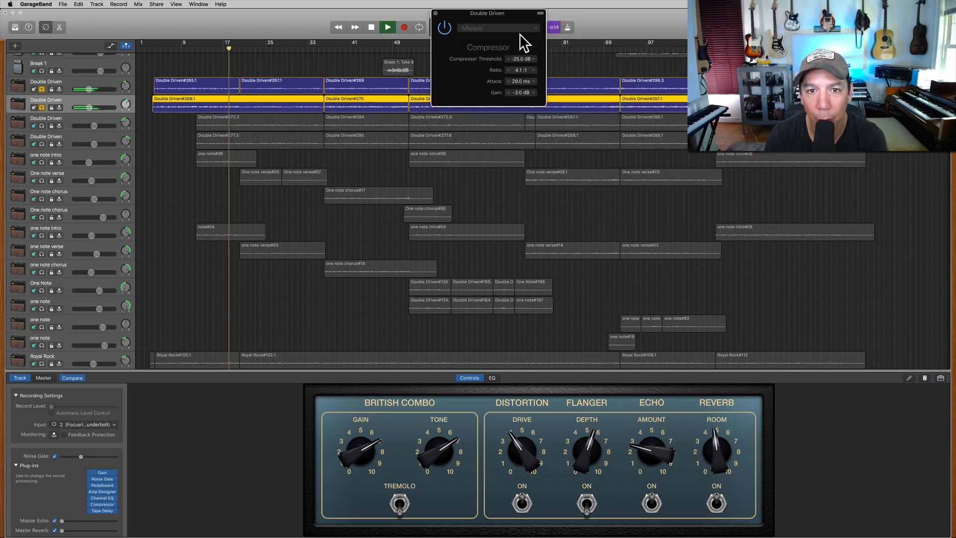
click(523, 30)
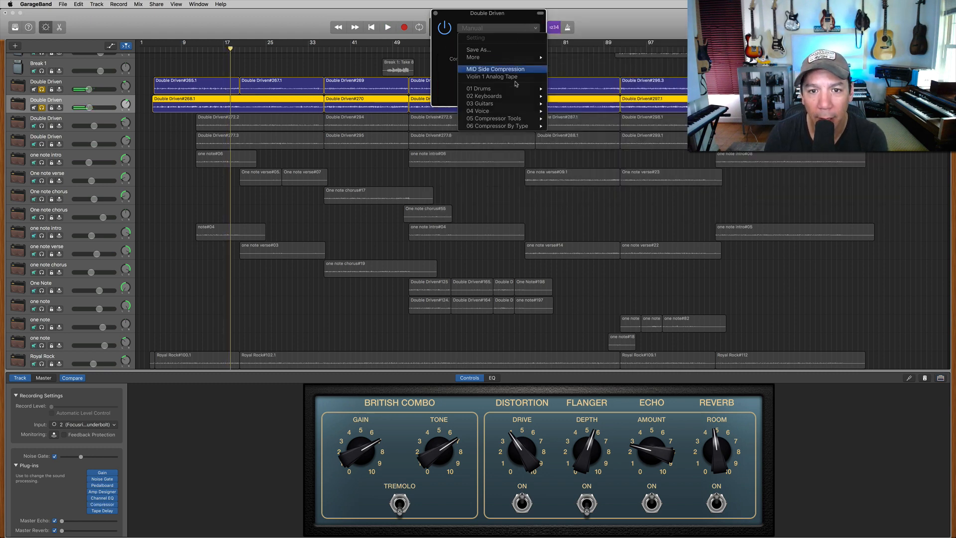
mouse_move(517, 105)
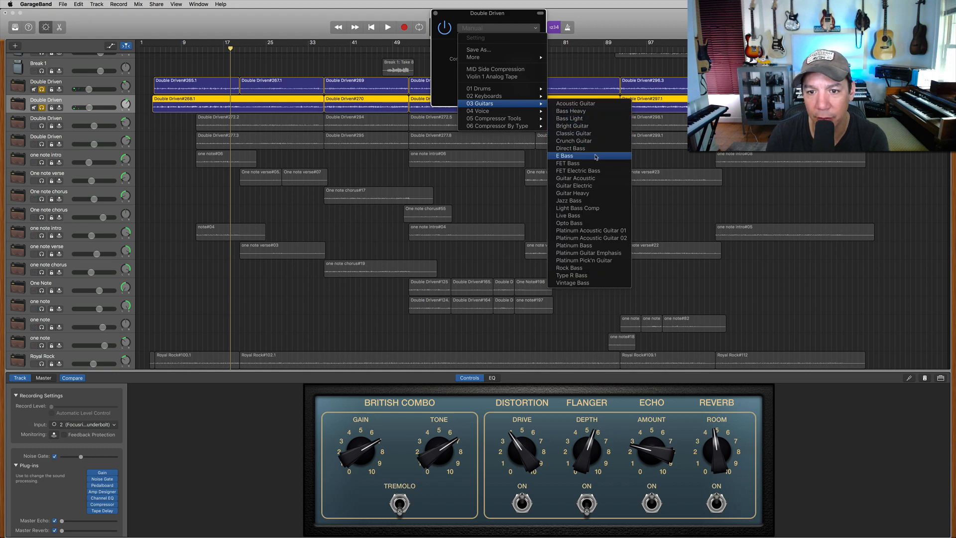
click(597, 194)
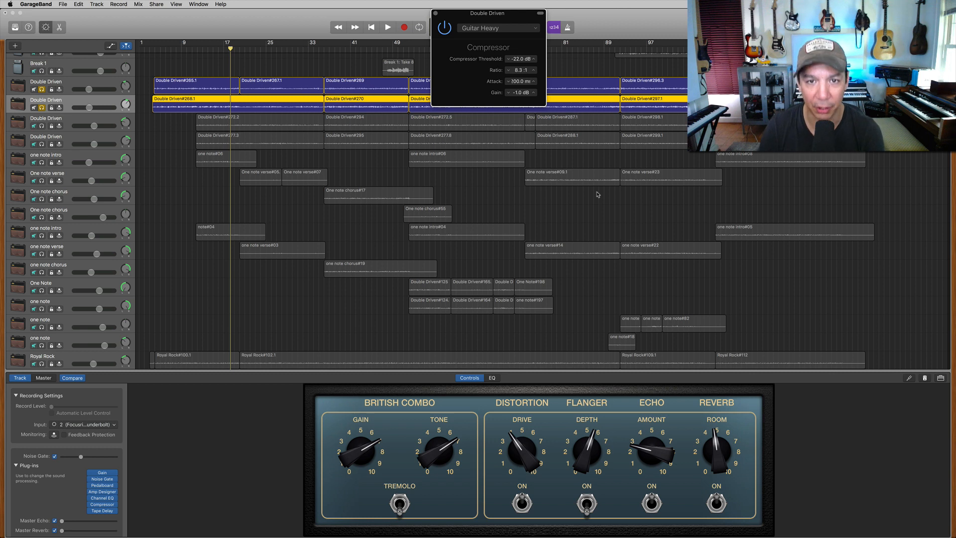
key(space)
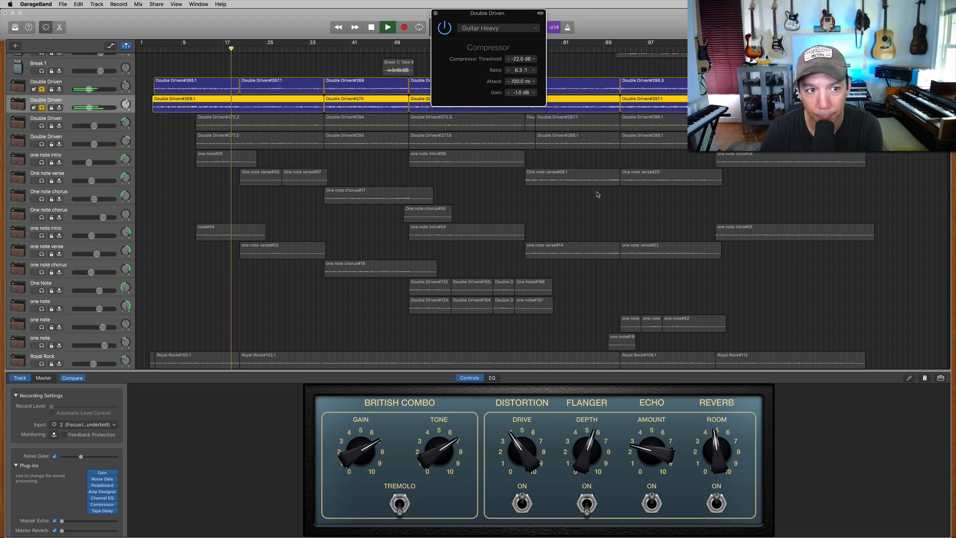
key(space)
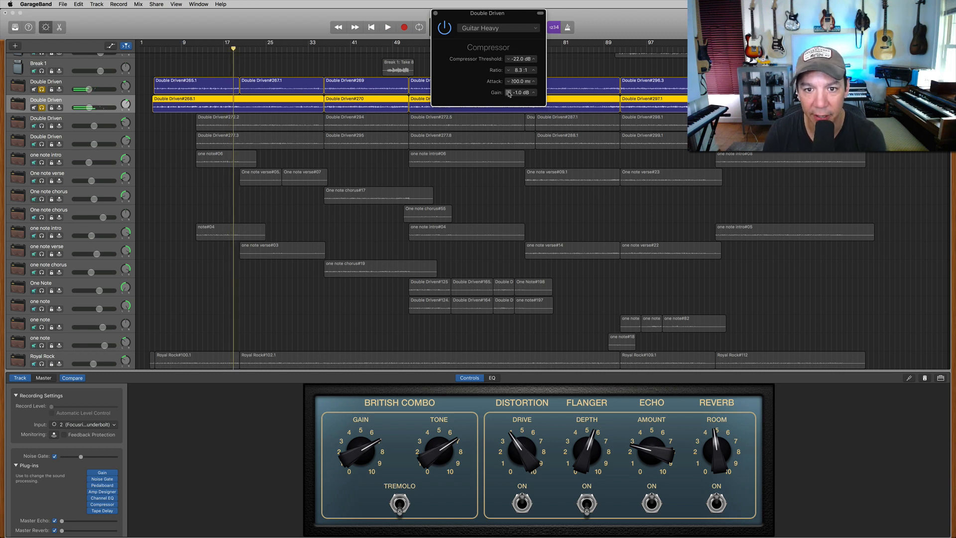
- Lower the second Double Driven track's Compressor gain to -4.0 dB during playback, and check the first track's Compressor
key(space)
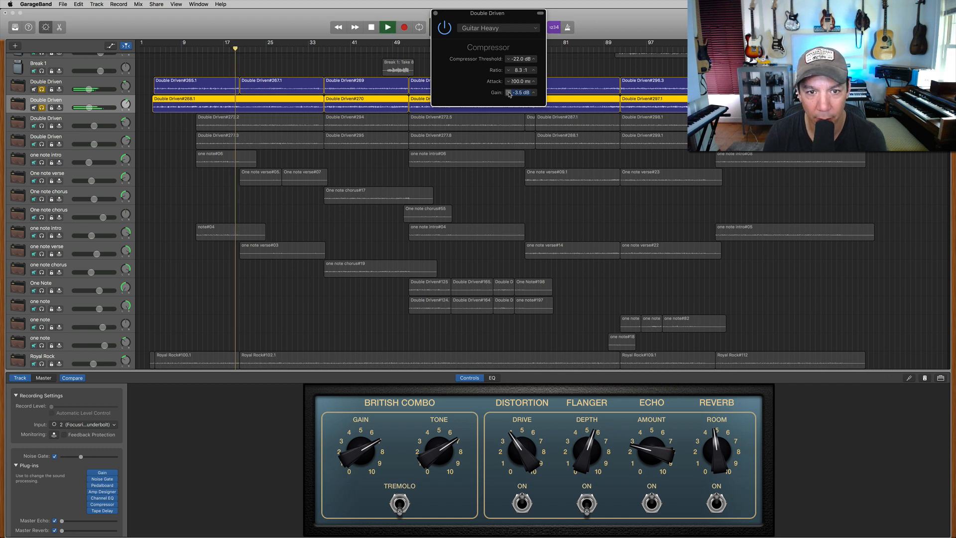
click(508, 93)
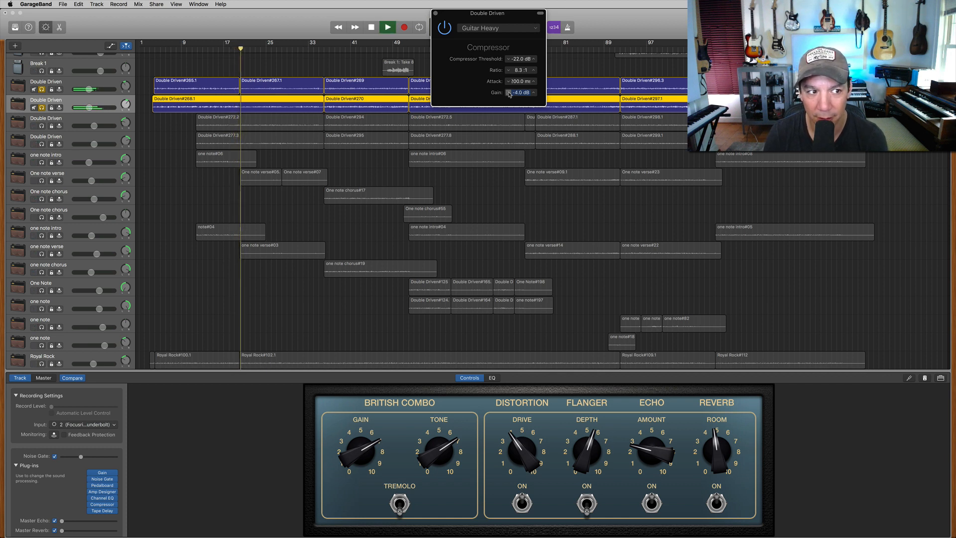
key(space)
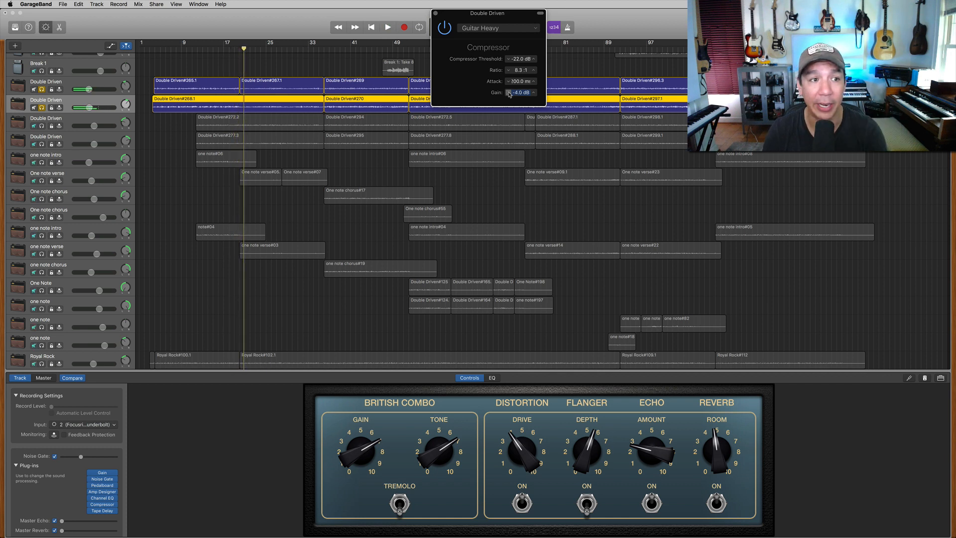
click(75, 81)
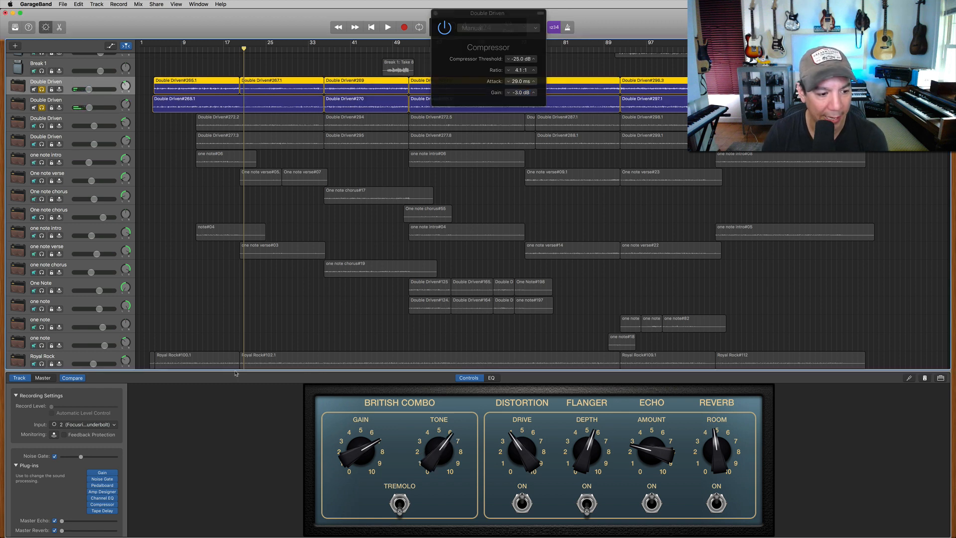
- Load the Guitar Heavy preset from the Guitars settings in the first Double Driven track's Compressor
click(102, 504)
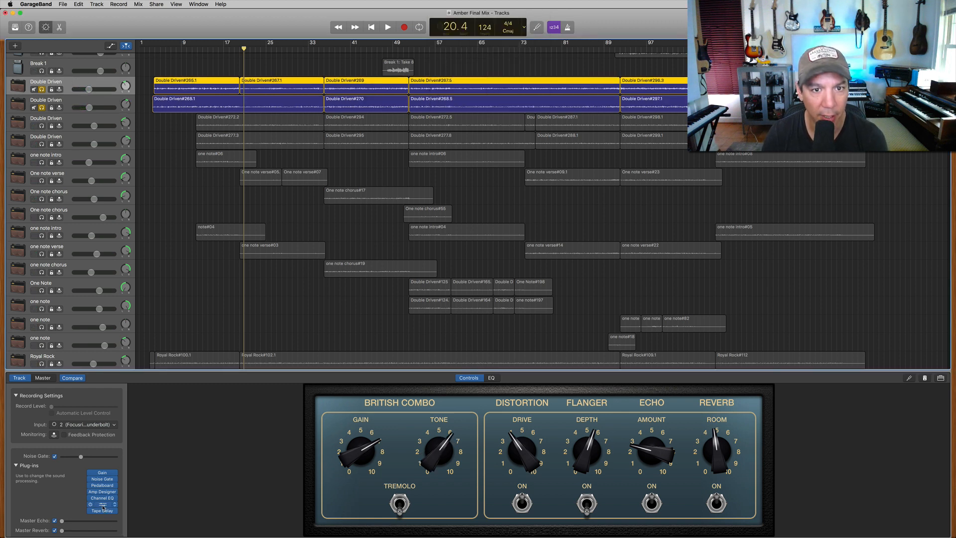
click(102, 505)
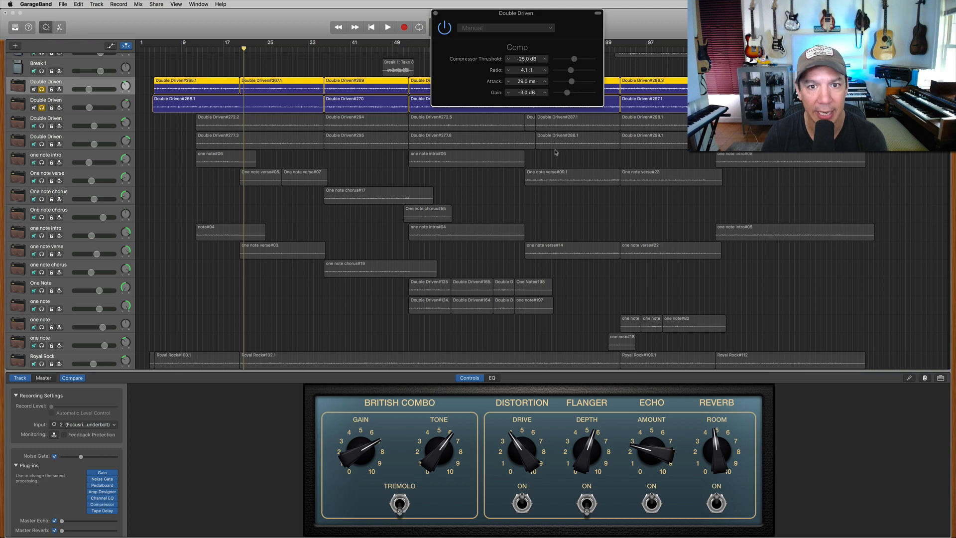
click(531, 29)
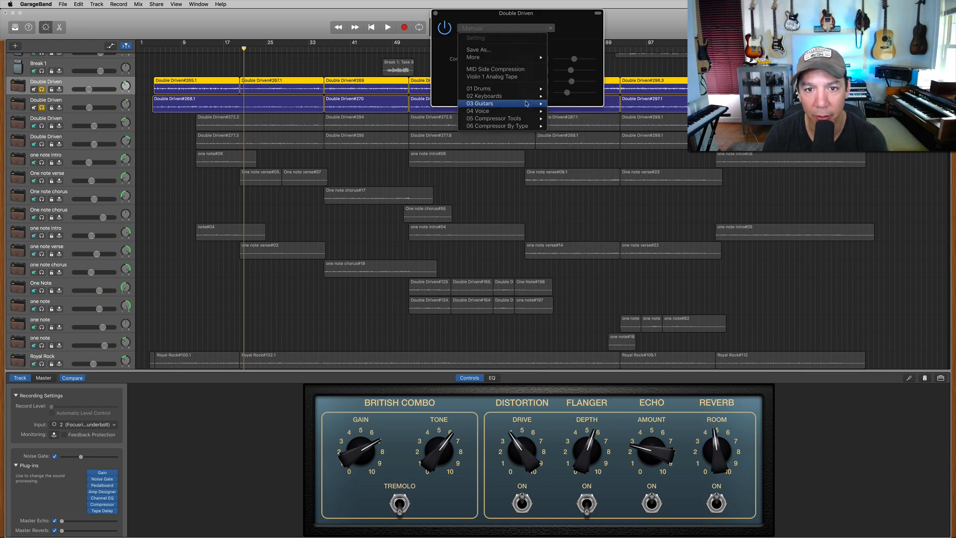
mouse_move(525, 103)
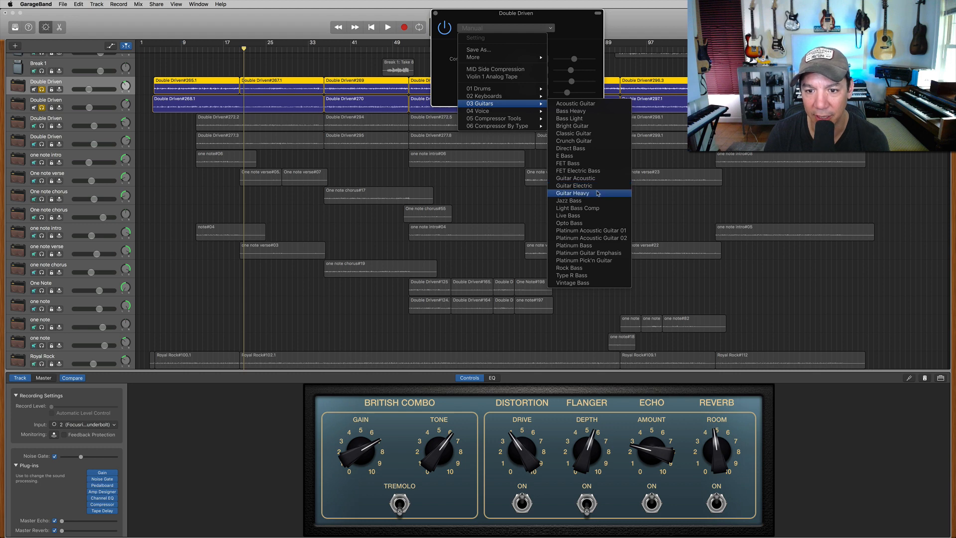
click(597, 194)
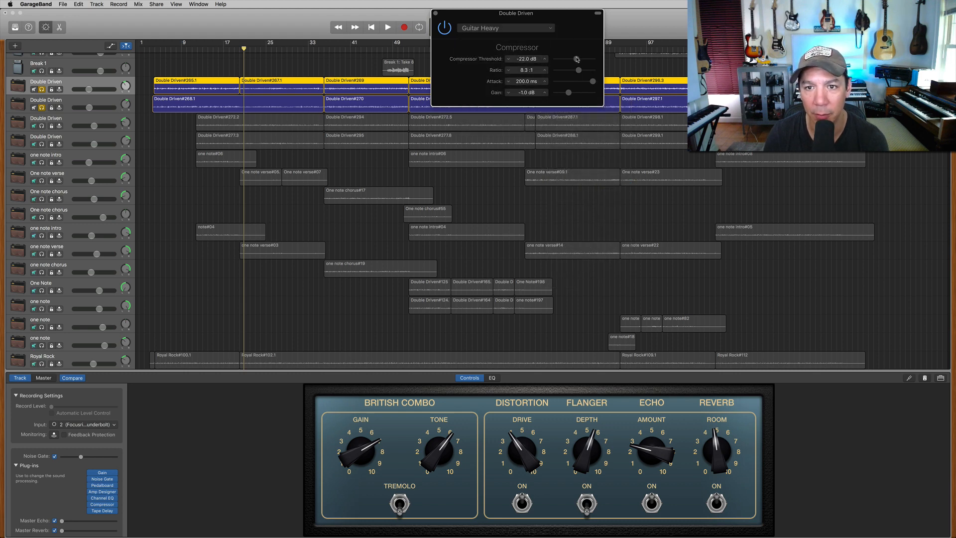
- Set the first Double Driven track's Compressor threshold to -25.5 dB, listen to both guitar tracks, and unsolo them
drag(575, 59, 575, 60)
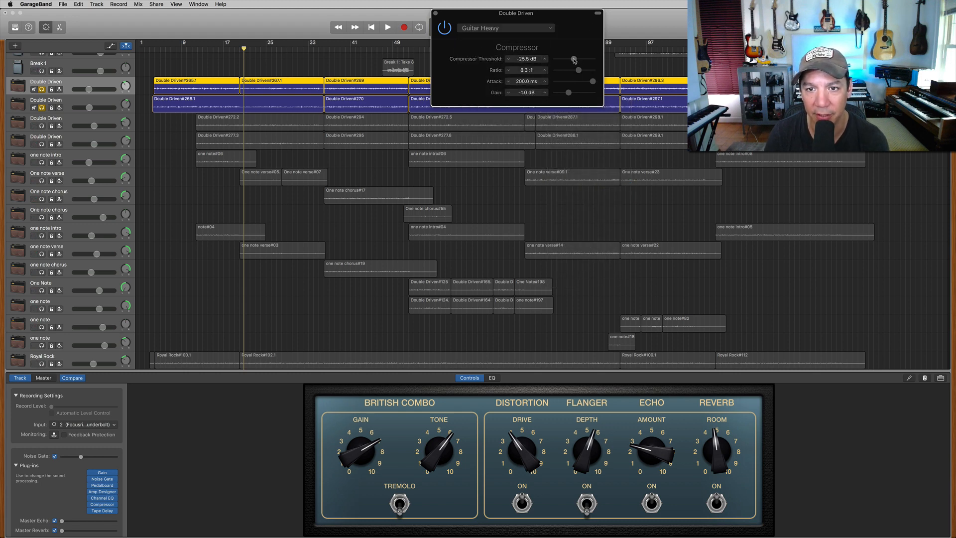
key(space)
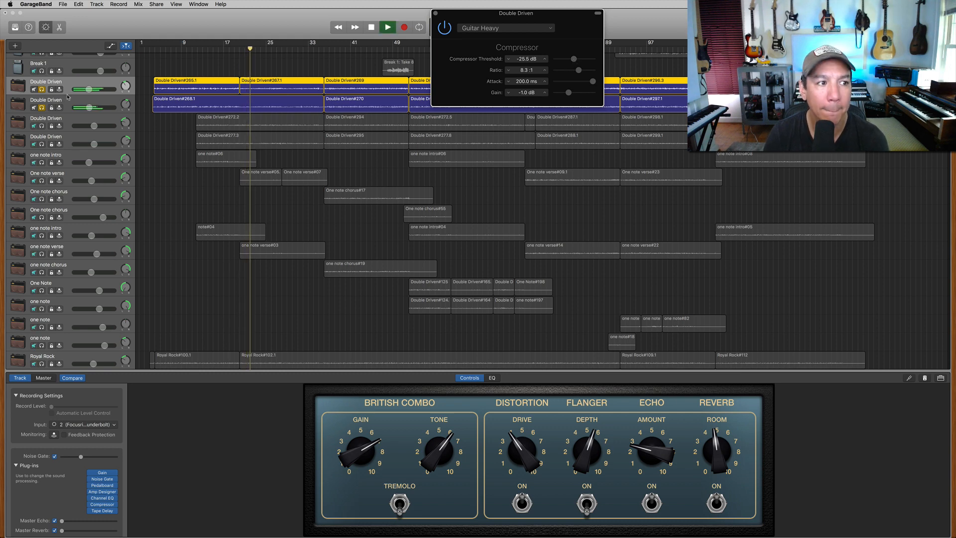
key(space)
click(42, 90)
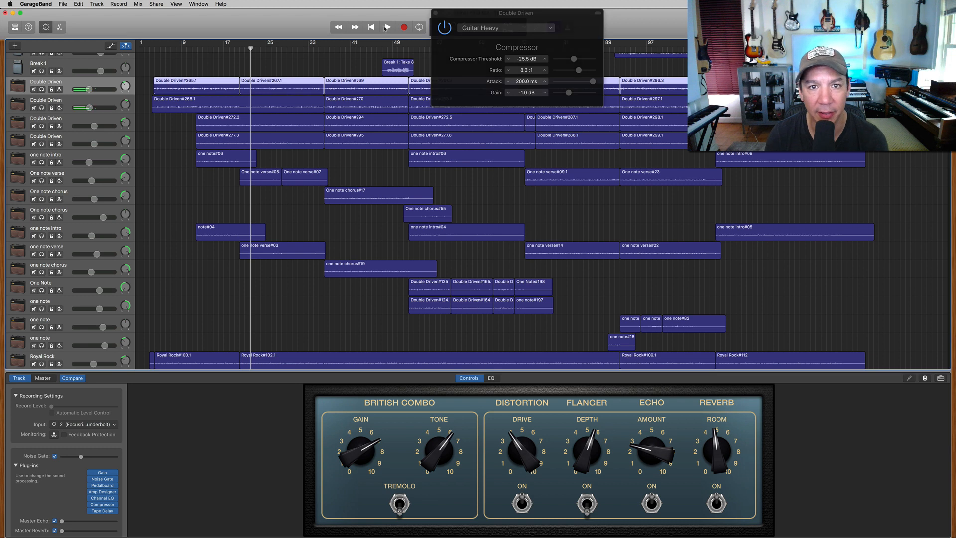
click(435, 13)
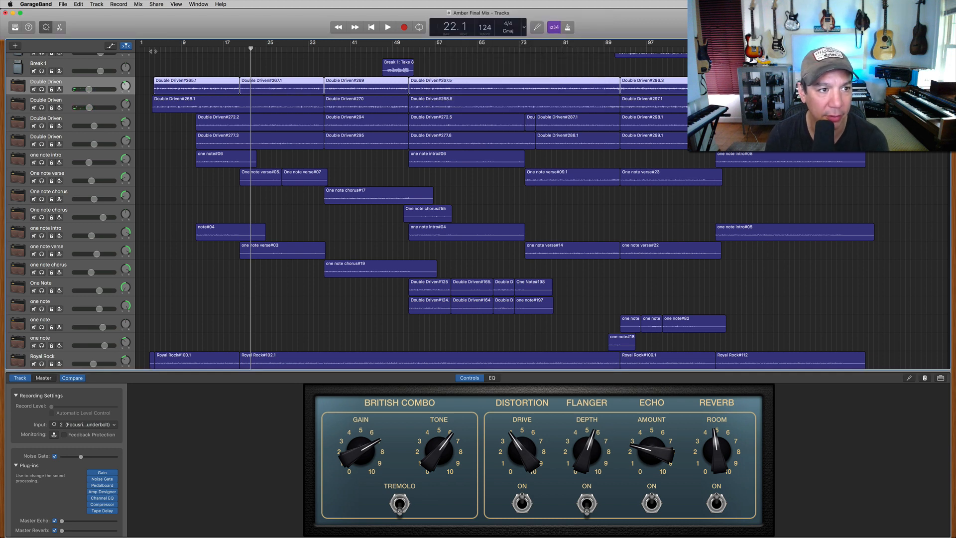
- Play the unsoloed arrangement from bar 4 and bring both Double Driven tracks' volumes down to the minimum
click(153, 51)
click(149, 51)
key(space)
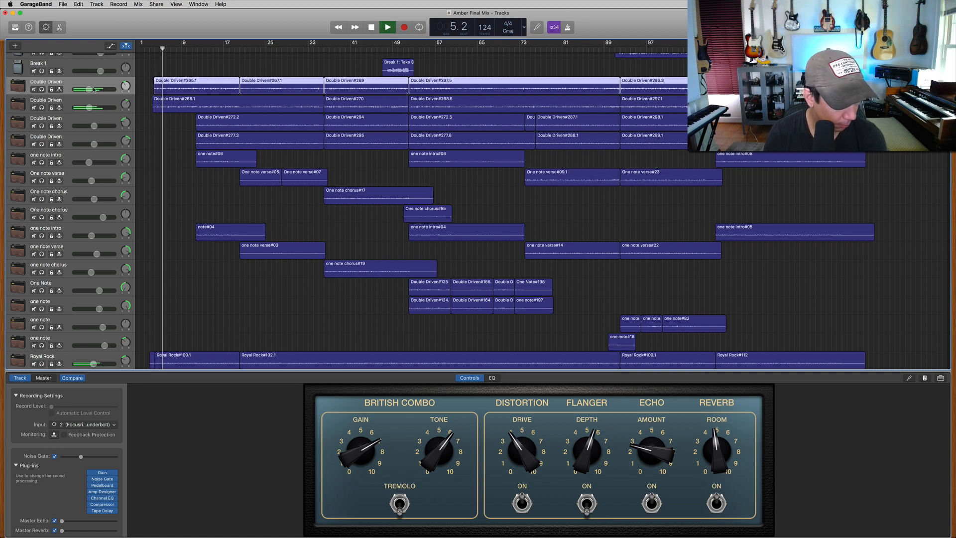
drag(92, 88, 87, 89)
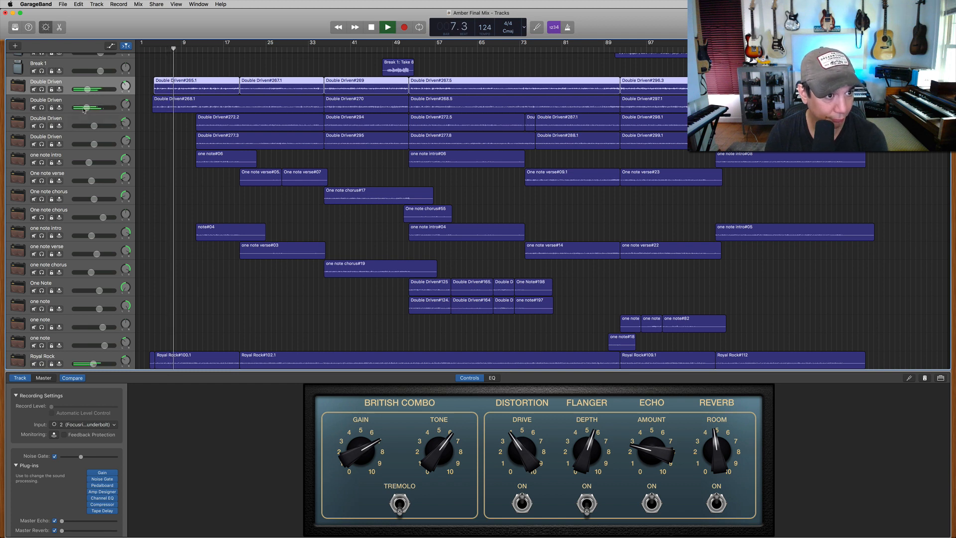
key(space)
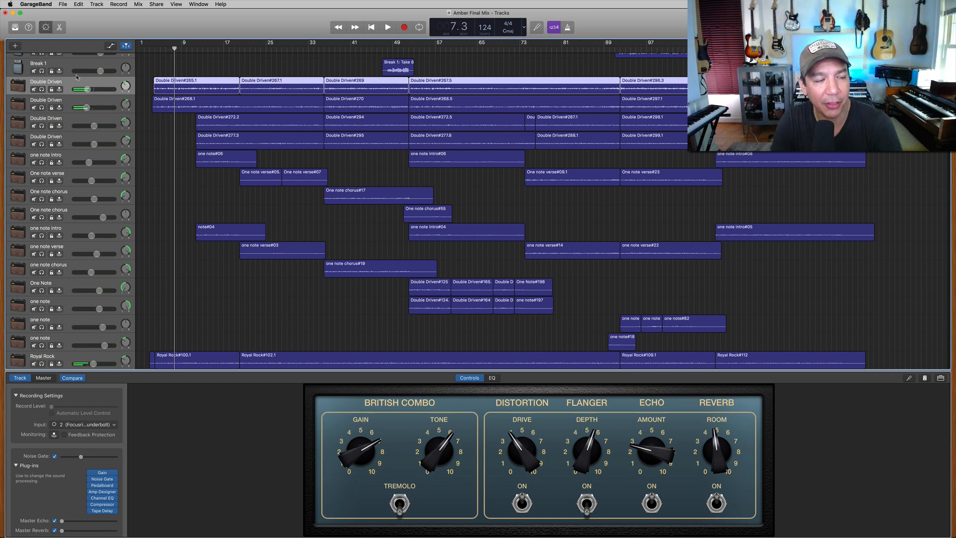
drag(87, 89, 75, 90)
- Mute every vocal, guitar and bass track so that only the Portland drums remain audible, and hide the Smart Controls
scroll(211, 159, down, 15)
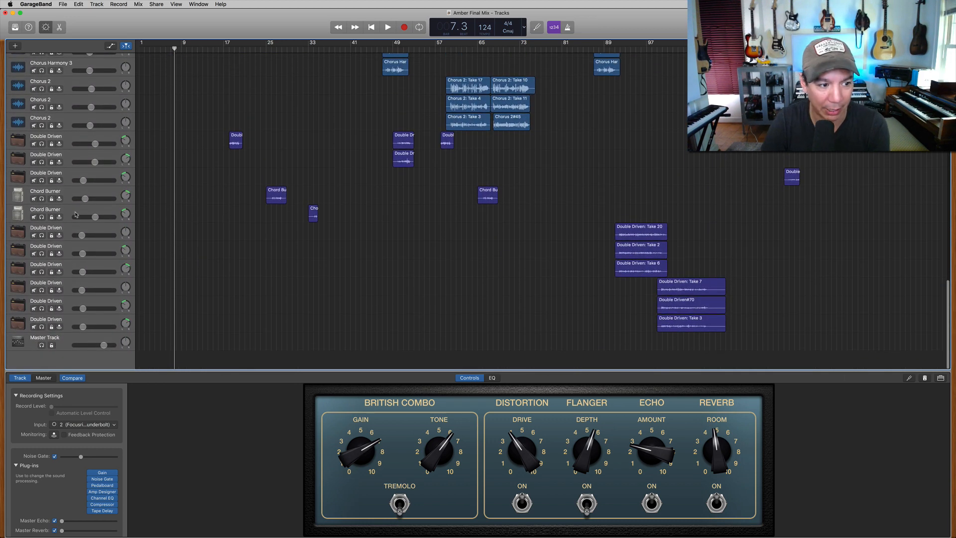
scroll(36, 329, up, 10)
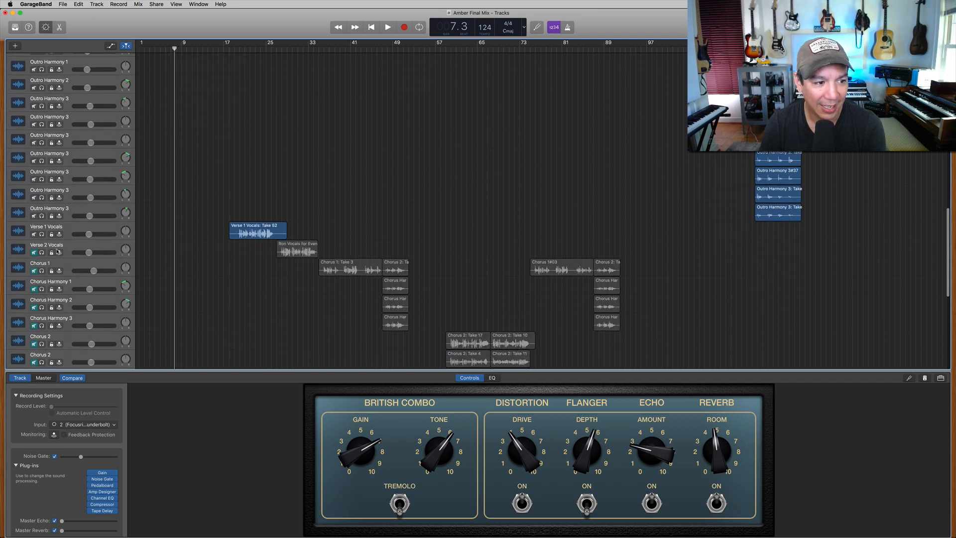
drag(35, 234, 23, 294)
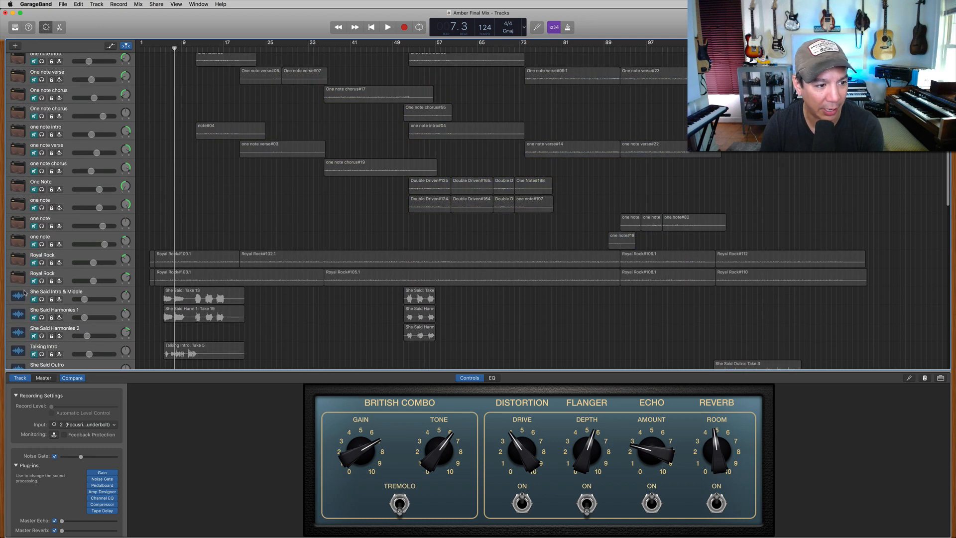
scroll(24, 293, up, 10)
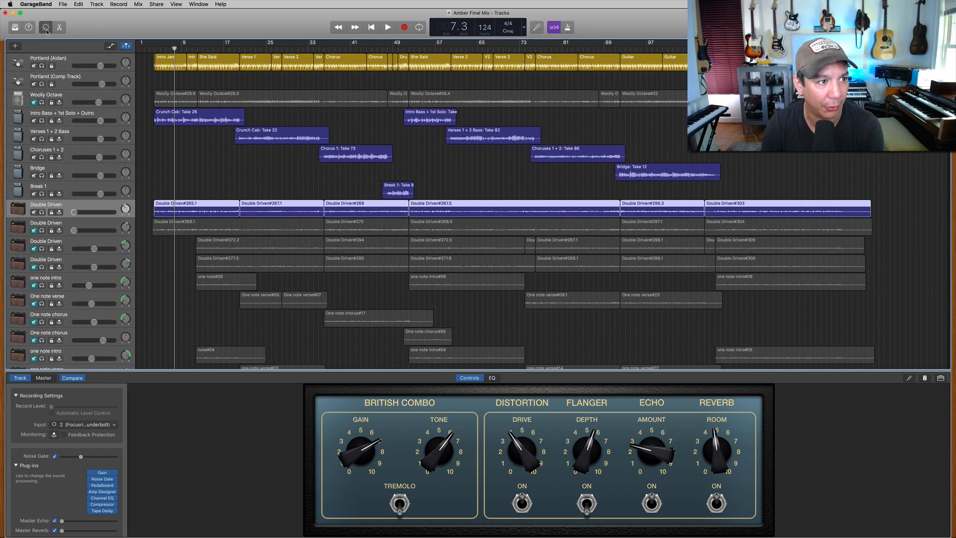
click(46, 28)
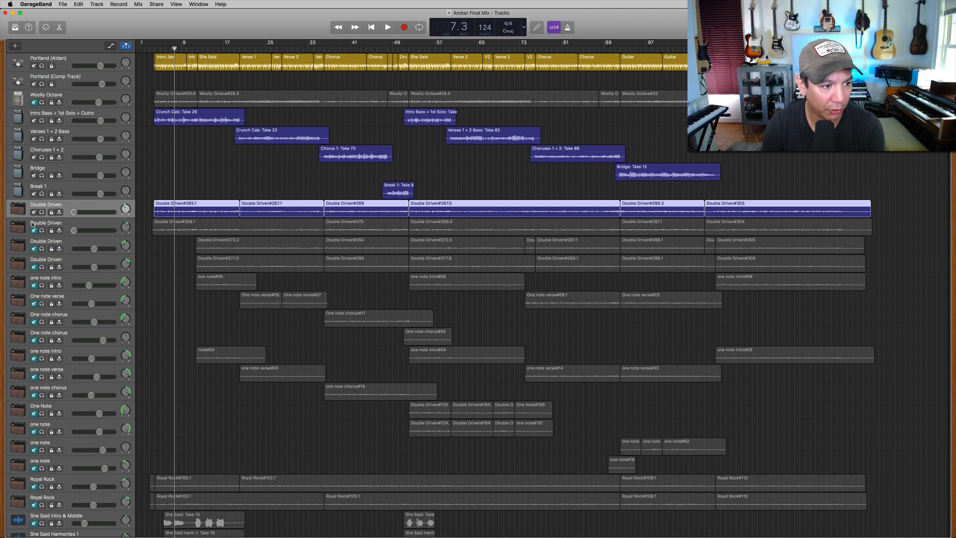
drag(33, 212, 27, 86)
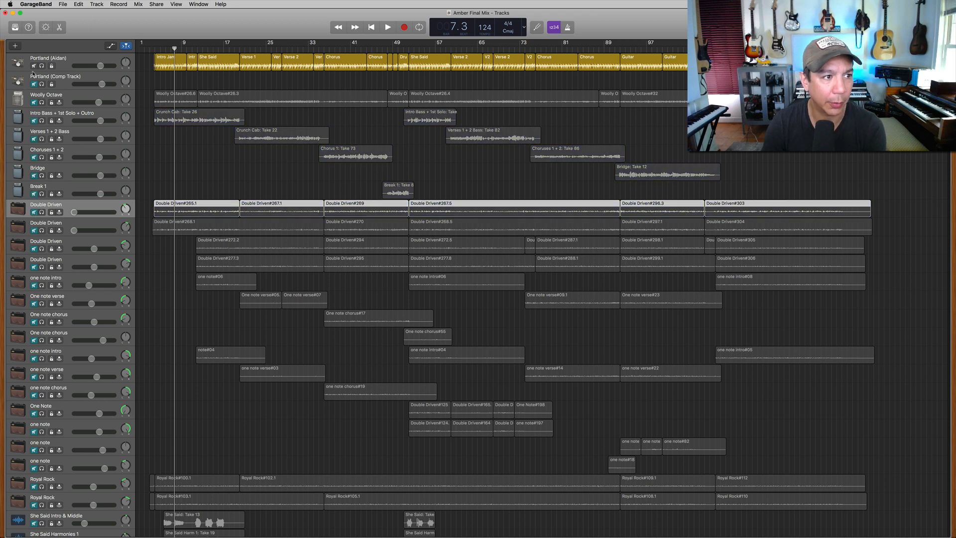
- Set the first Portland drum track's volume to -5 dB and listen to the drums alone
click(64, 61)
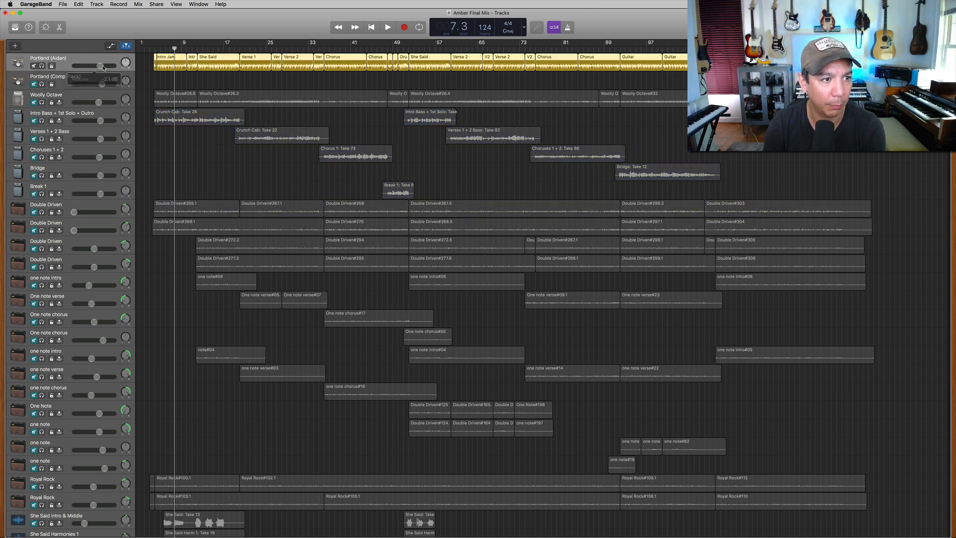
double_click(102, 66)
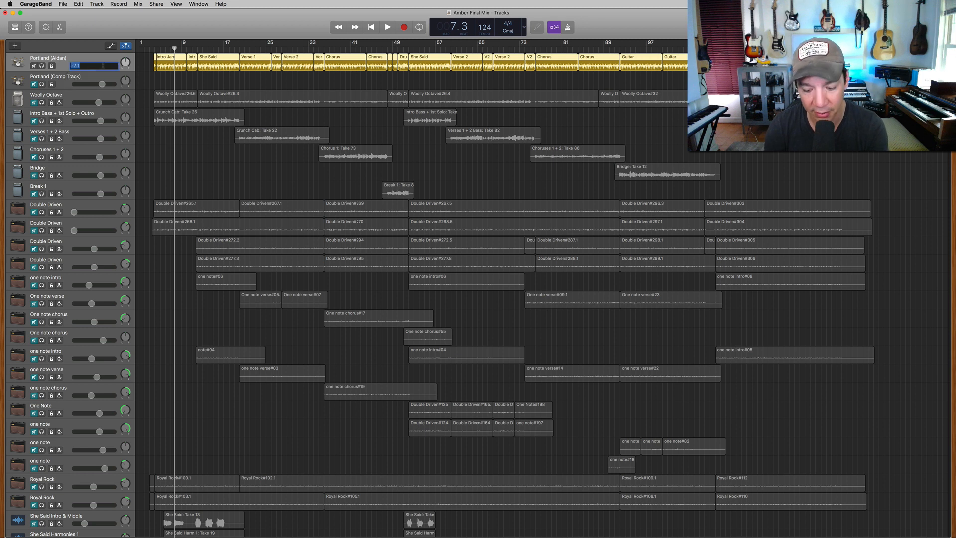
text(-5)
key(Return)
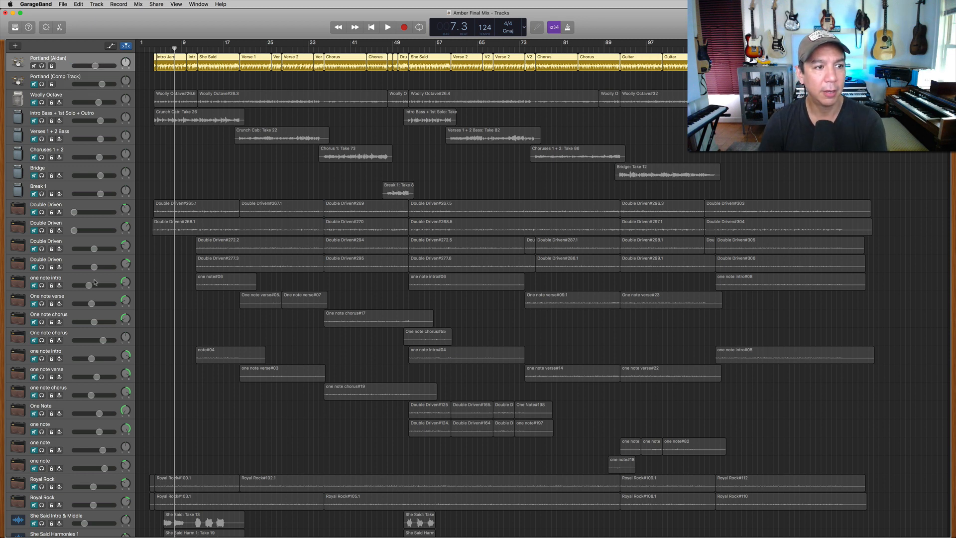
key(space)
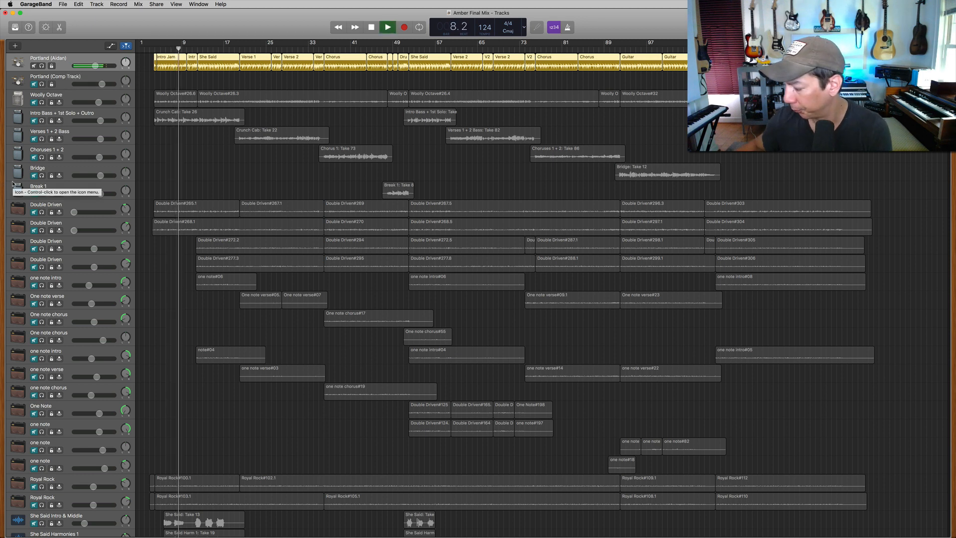
key(space)
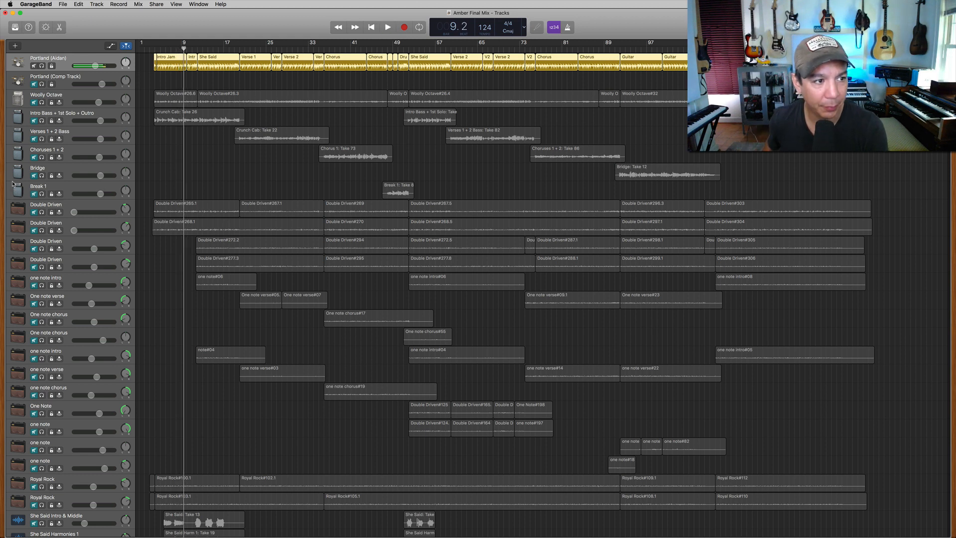
- Unmute the Intro Bass + 1st Solo + Outro track and lower its volume to about -3.8 dB while playing from bar 4
click(35, 122)
key(space)
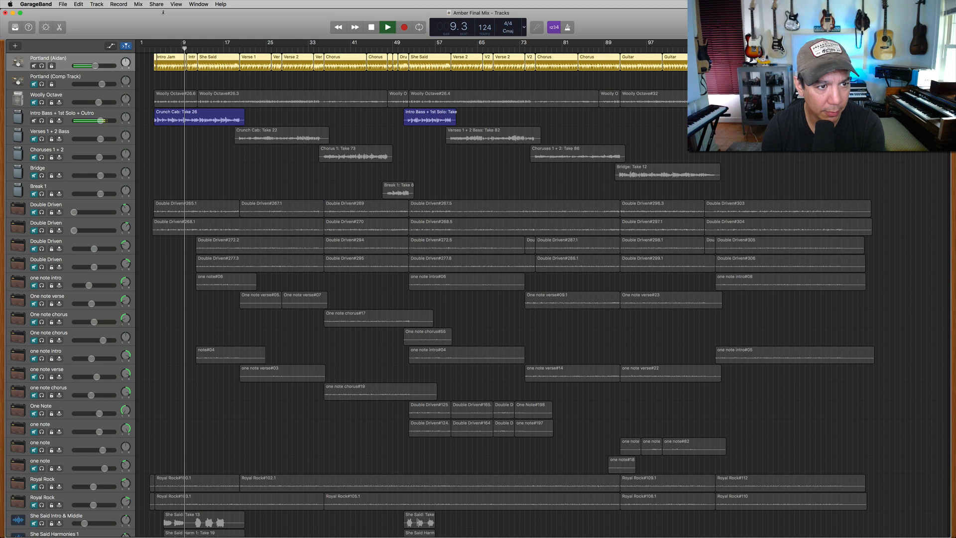
click(155, 50)
key(space)
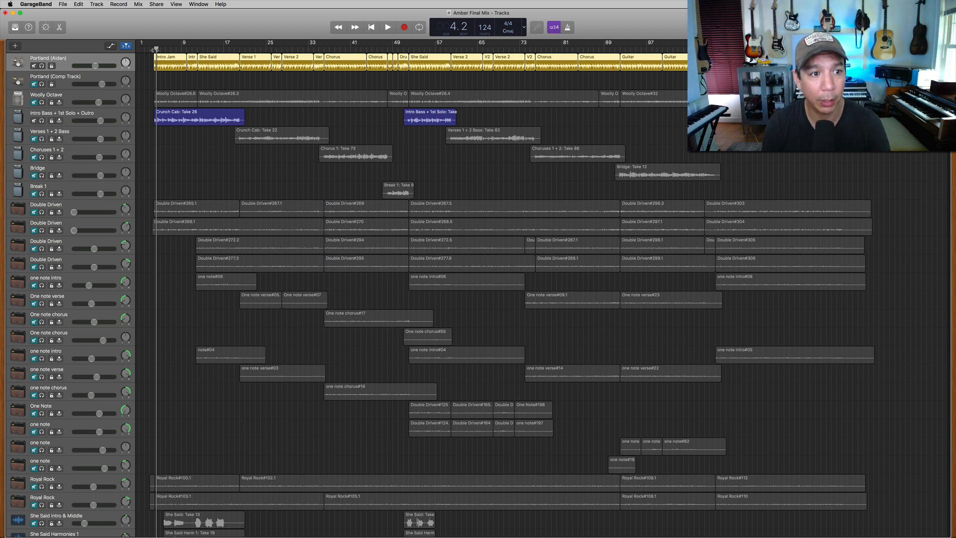
key(space)
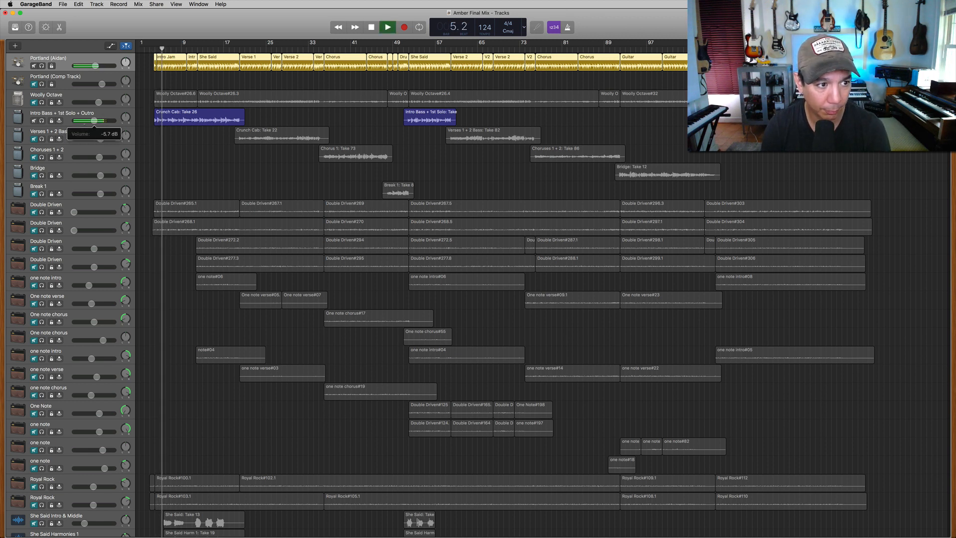
mouse_move(101, 122)
mouse_down()
mouse_move(75, 123)
mouse_move(97, 121)
mouse_up()
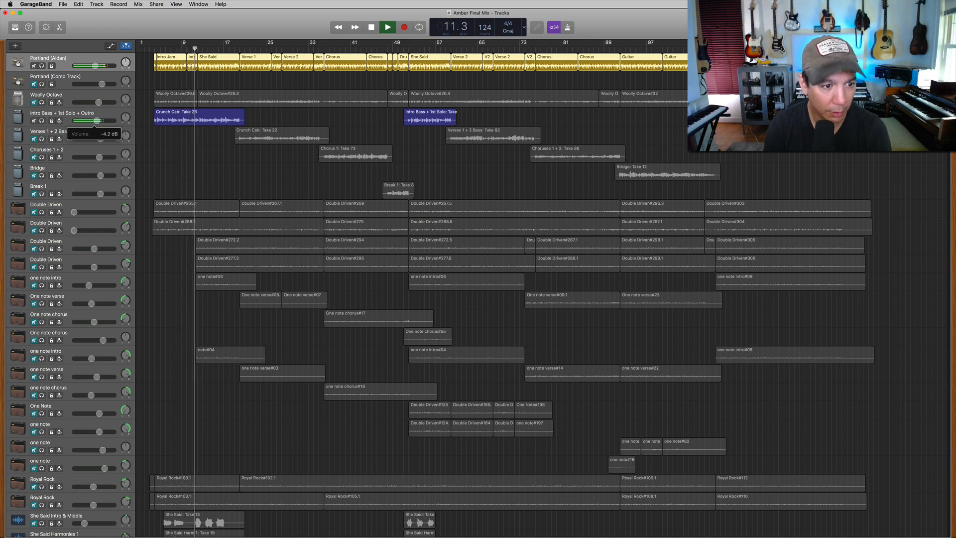
- Unmute the first two Double Driven tracks, and toggle the Comp effect in the Intro Bass + 1st Solo + Outro track's Smart Controls
drag(33, 211, 33, 231)
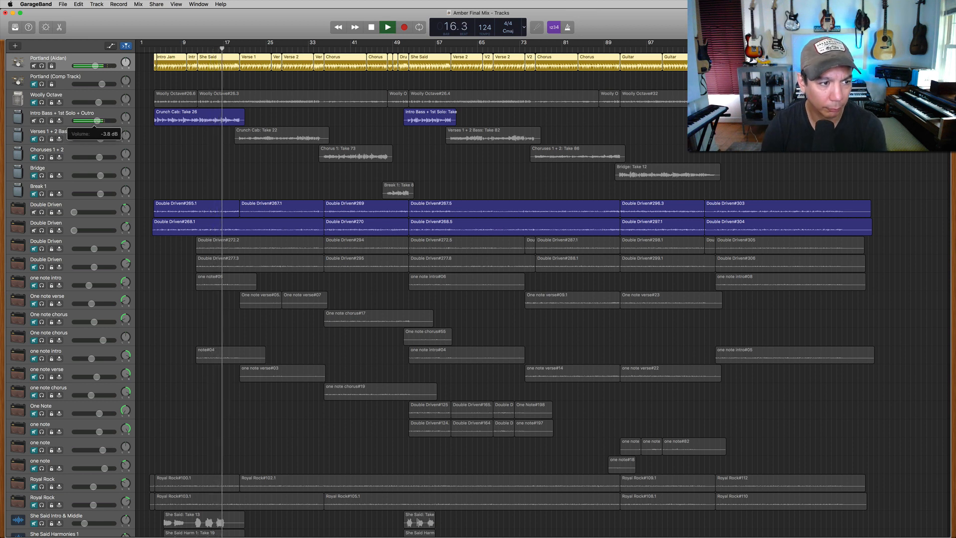
key(space)
click(84, 114)
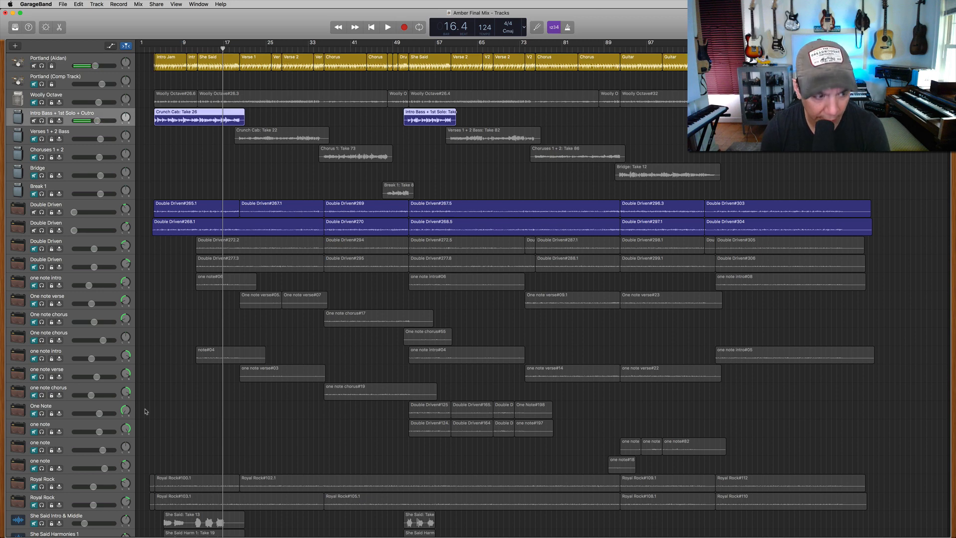
click(46, 28)
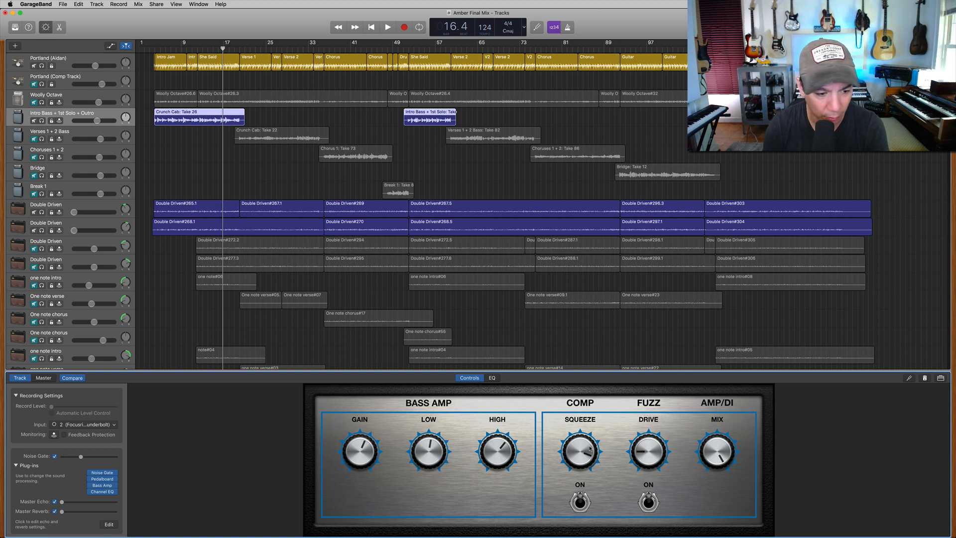
click(580, 502)
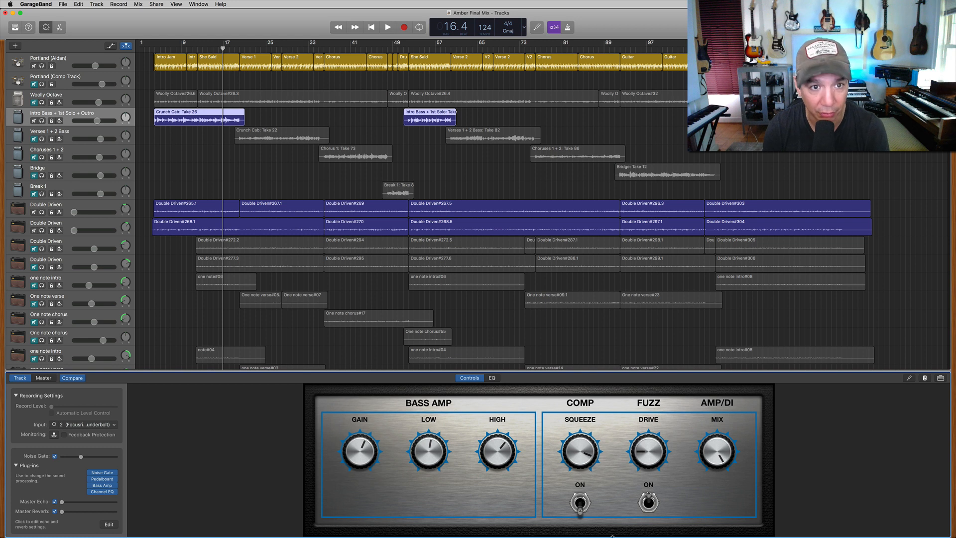
- Play the song from bar 4 and show the intro bass track's EQ curve with the Analyzer turned on
click(156, 45)
key(space)
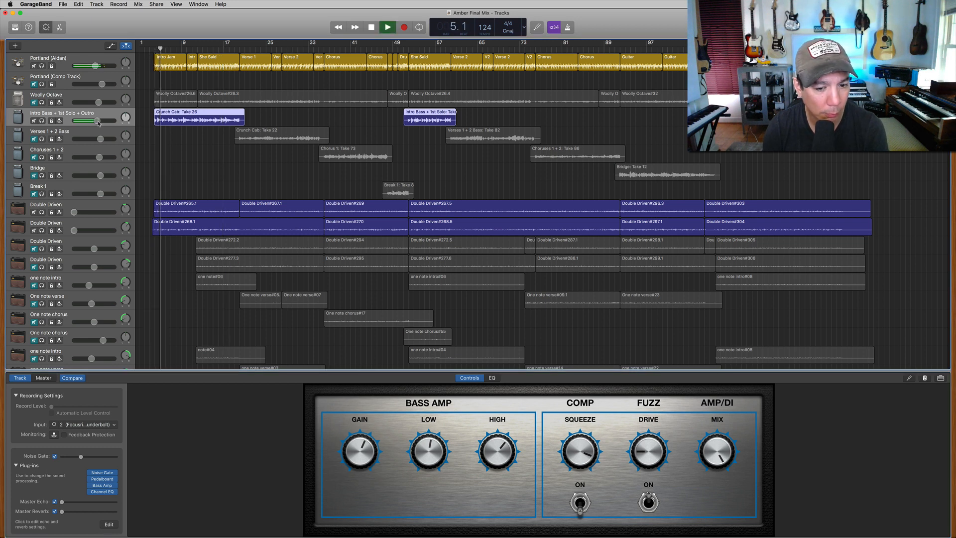
click(489, 378)
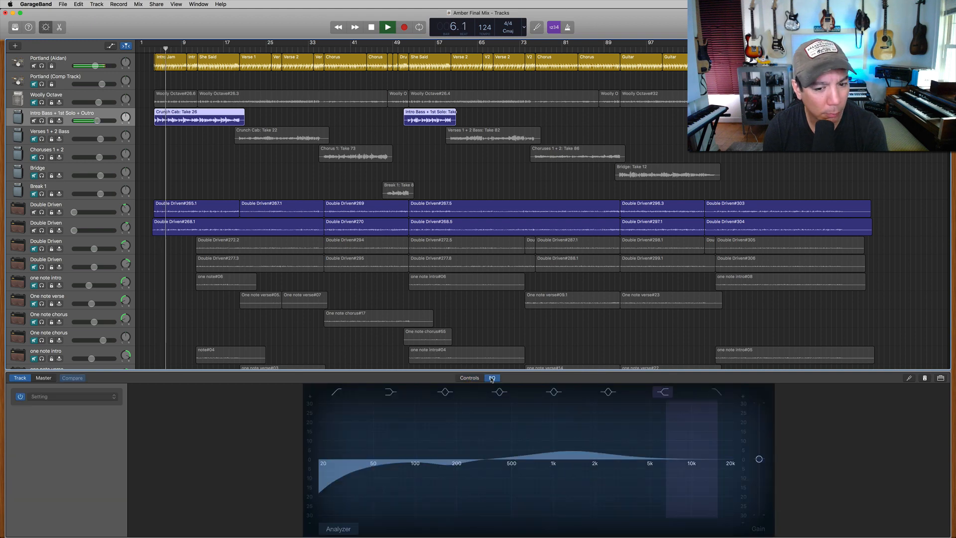
click(339, 530)
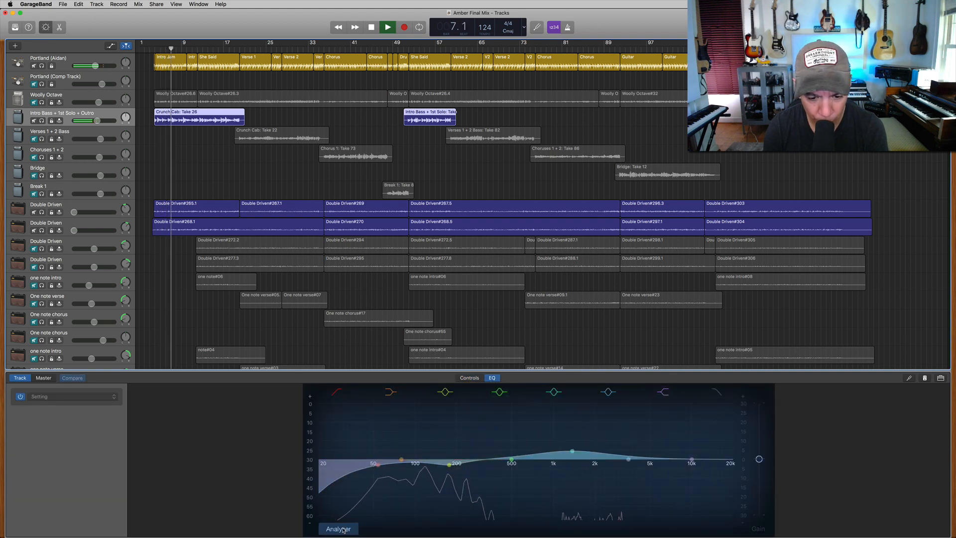
key(space)
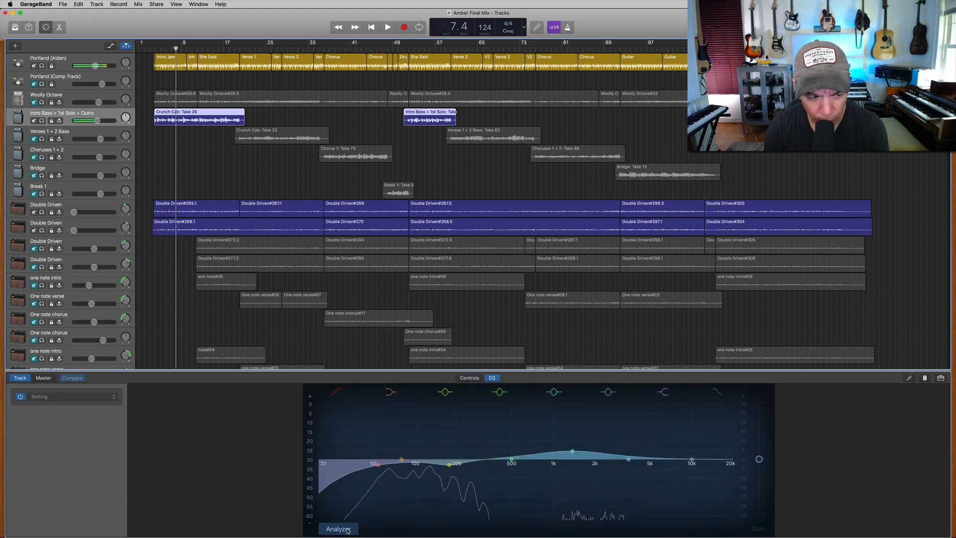
- Apply the E-Bass EQ guitar preset to the Intro Bass + 1st Solo + Outro track and play the song from bar 4
click(84, 401)
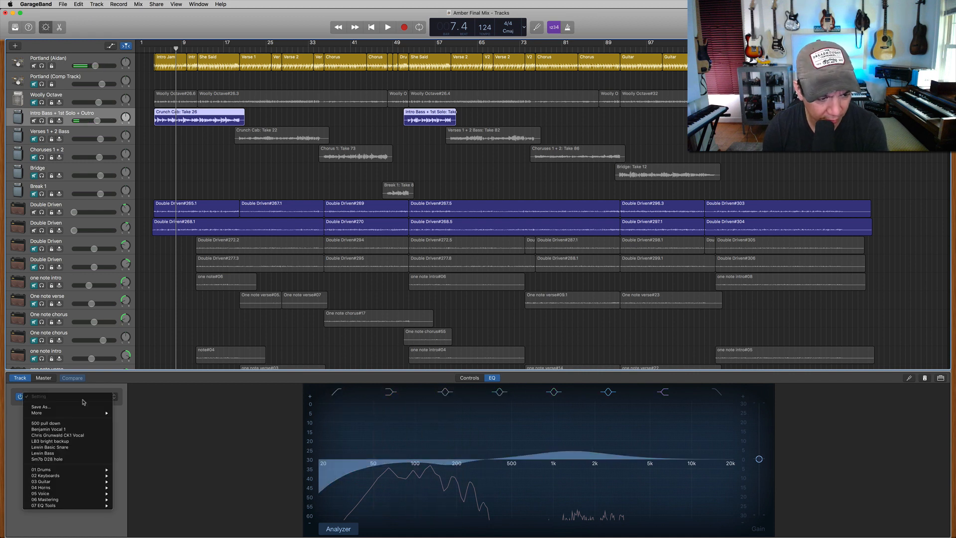
mouse_move(92, 483)
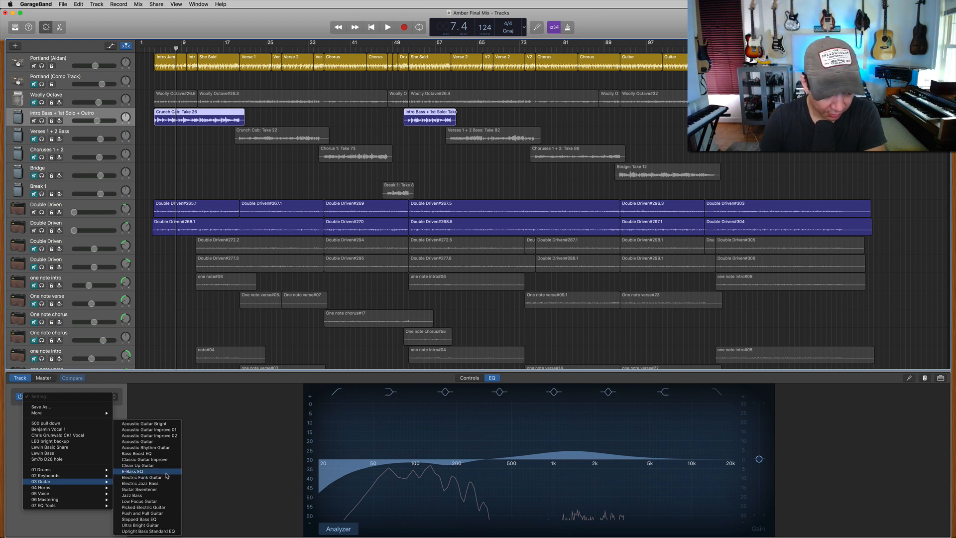
click(143, 471)
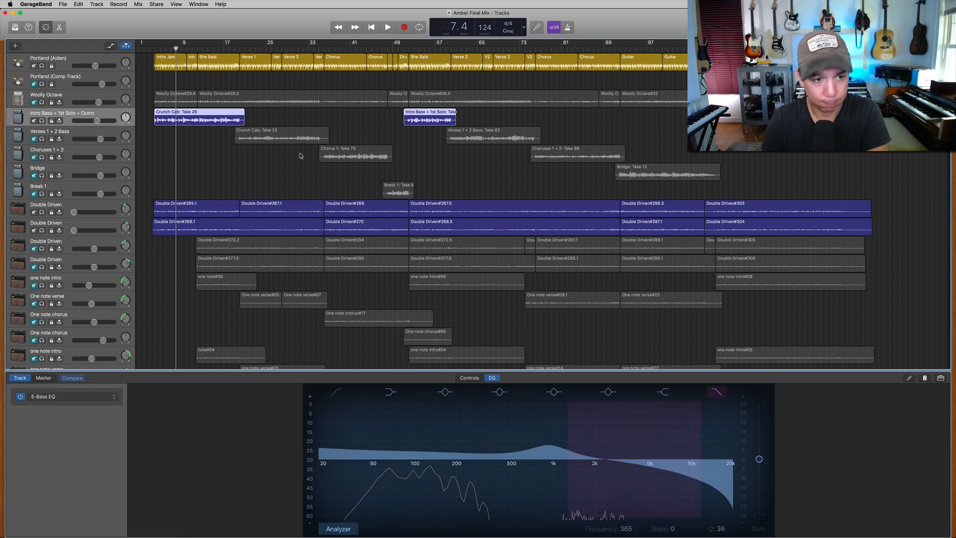
key(space)
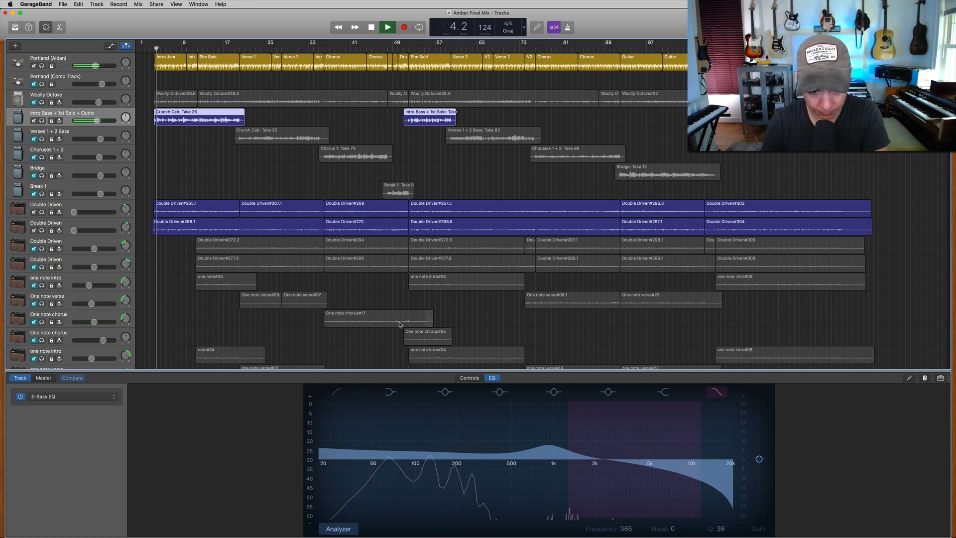
- Enable the bass EQ's low-cut filter at 50 Hz with a 48 dB/Oct slope, and boost the 510 Hz band by 2.0 dB
click(337, 392)
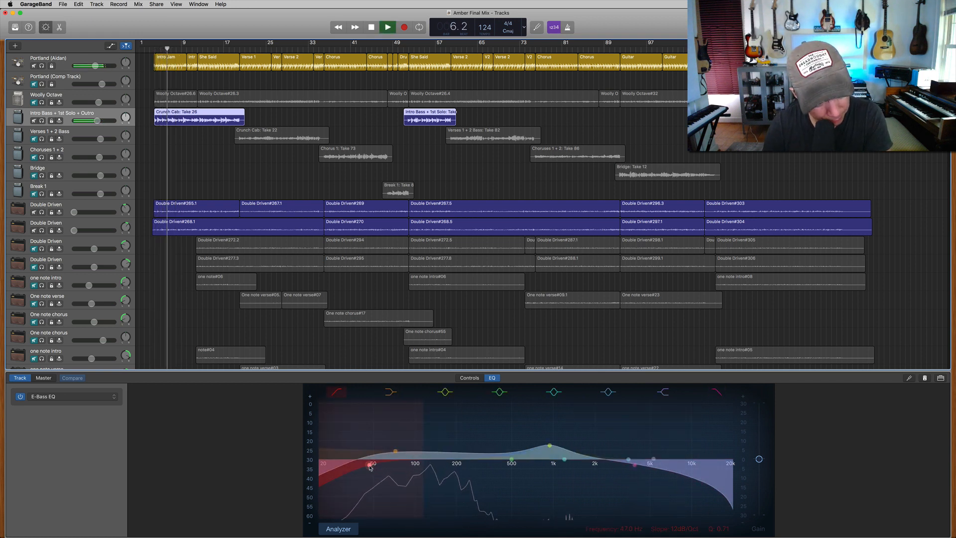
drag(370, 467, 387, 464)
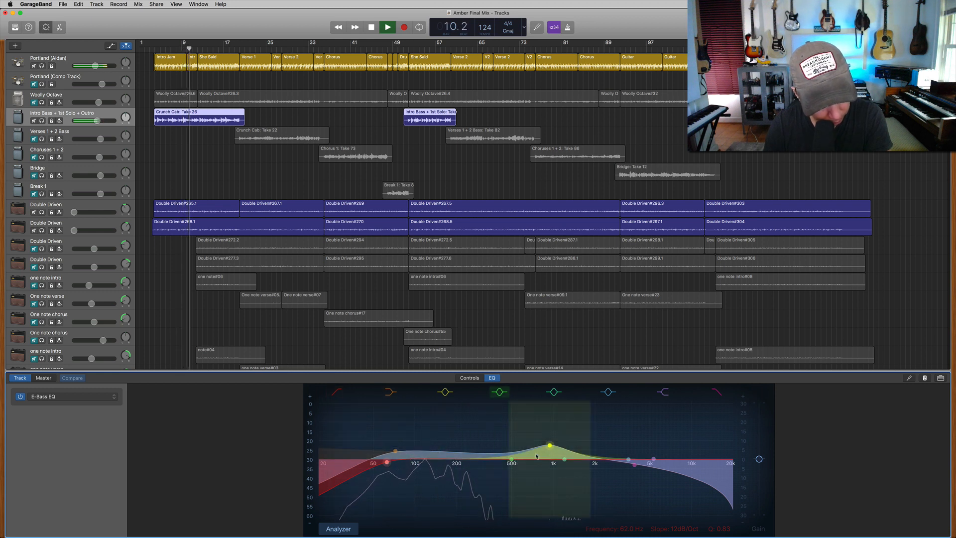
drag(532, 455, 512, 456)
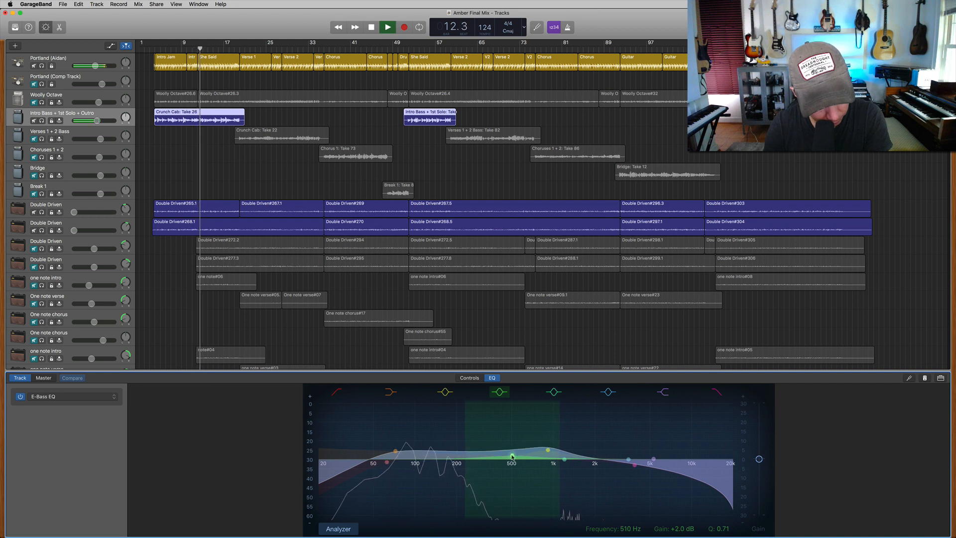
drag(387, 462, 390, 464)
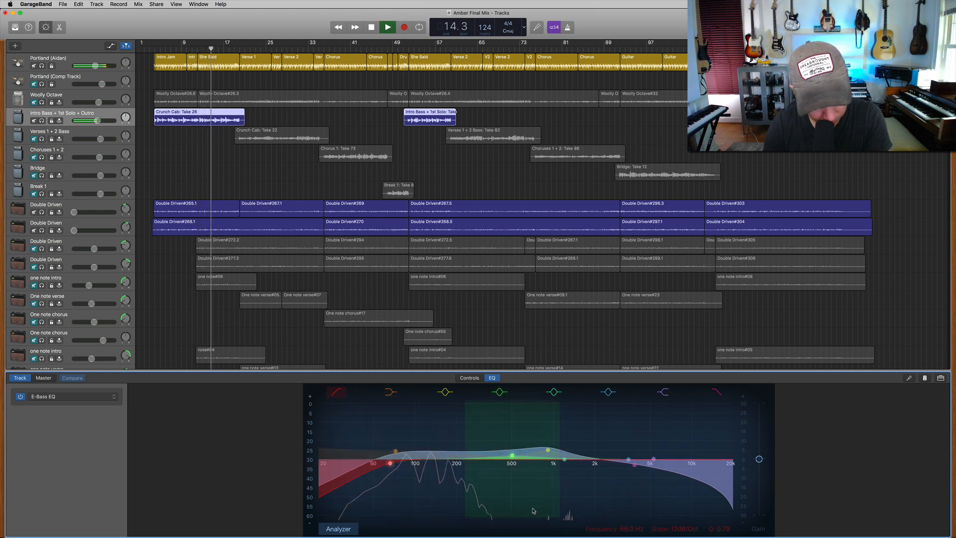
drag(681, 531, 681, 515)
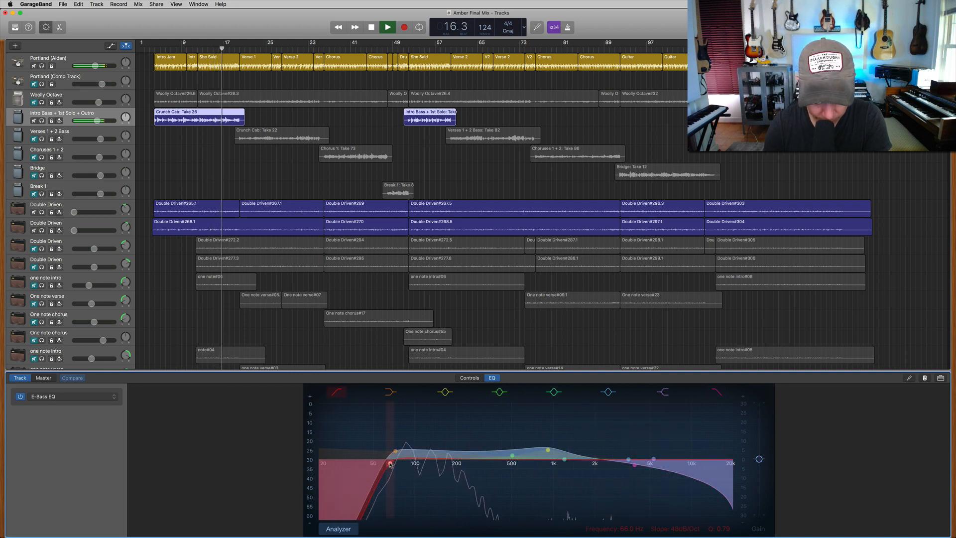
drag(390, 464, 383, 464)
key(space)
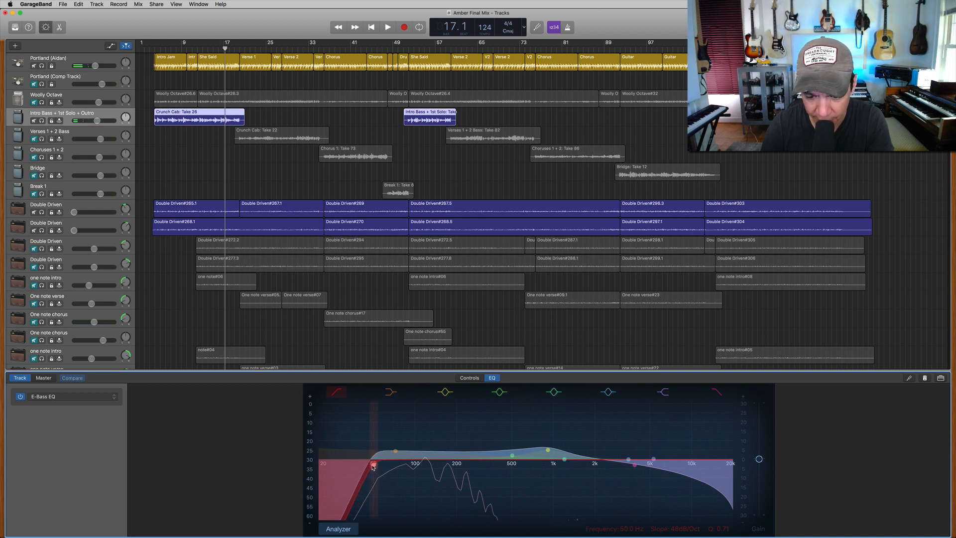
- Set the bass EQ's low-shelf band to 57 Hz with +4.0 dB gain, checking the sound during playback
mouse_move(395, 451)
mouse_down()
mouse_move(394, 459)
mouse_move(386, 454)
mouse_up()
key(space)
key(space)
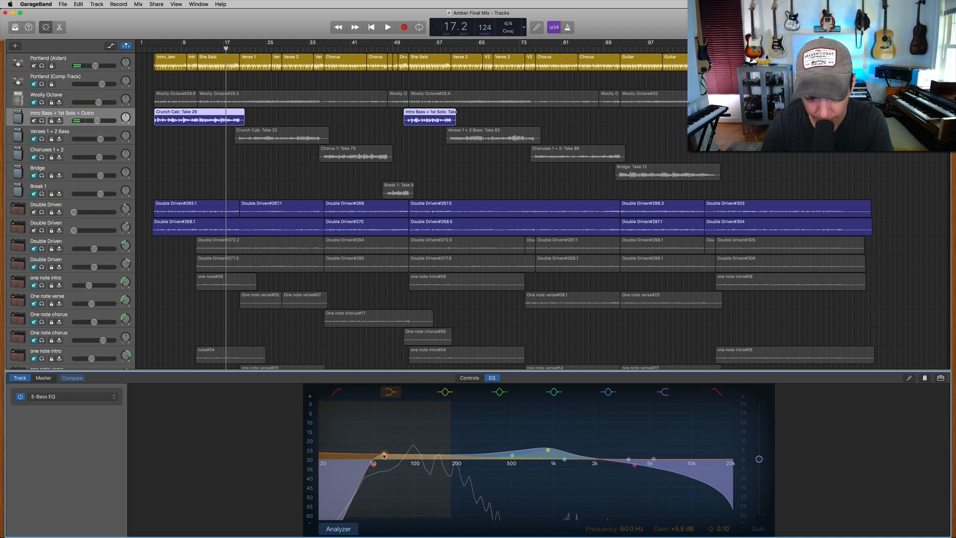
drag(384, 455, 384, 459)
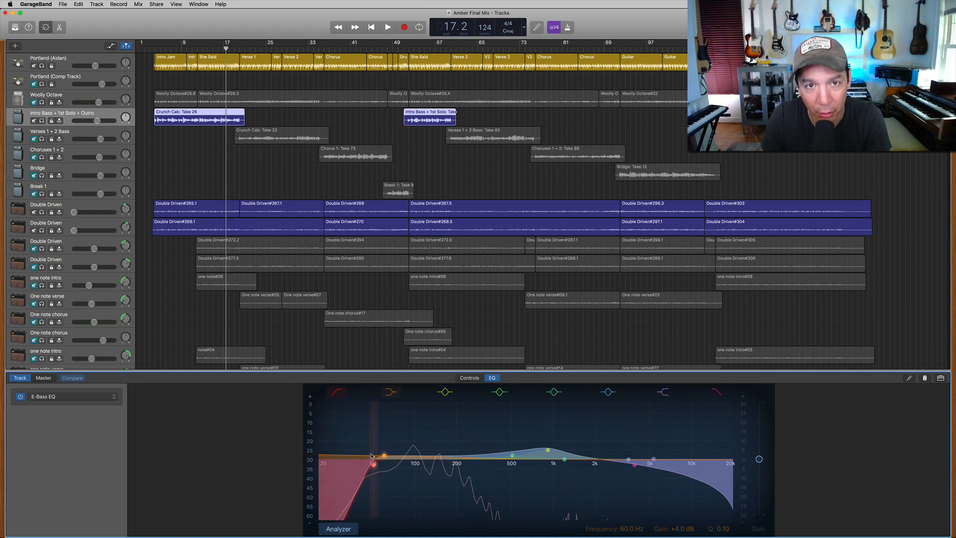
key(space)
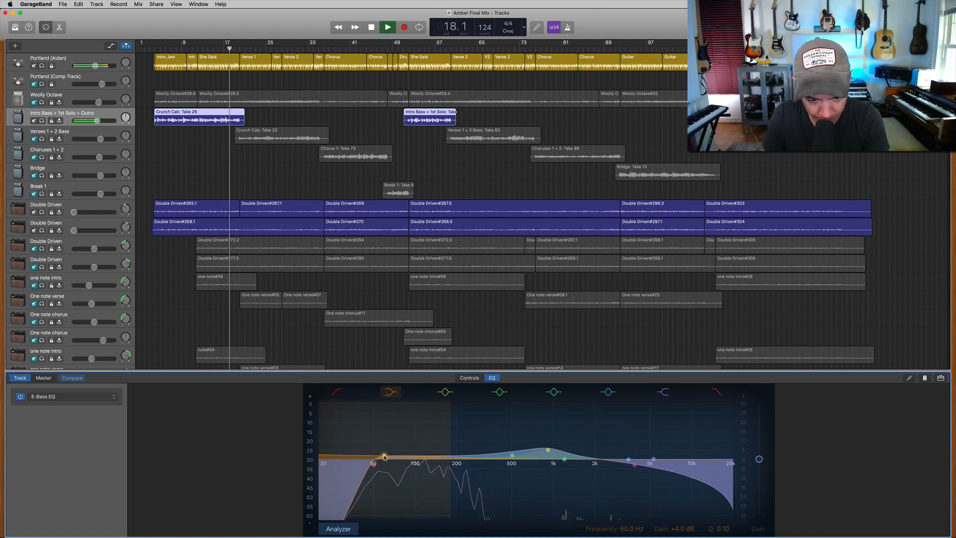
drag(384, 456, 381, 457)
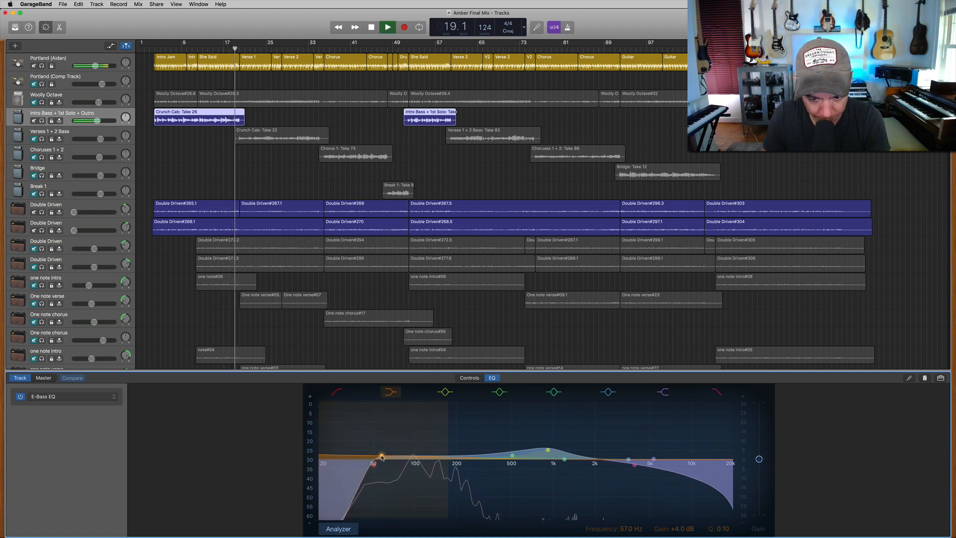
key(space)
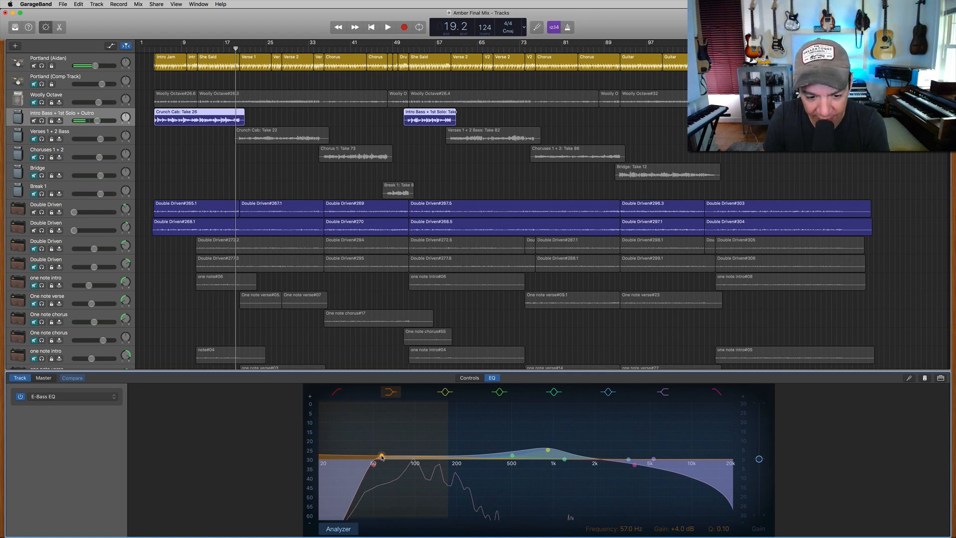
key(space)
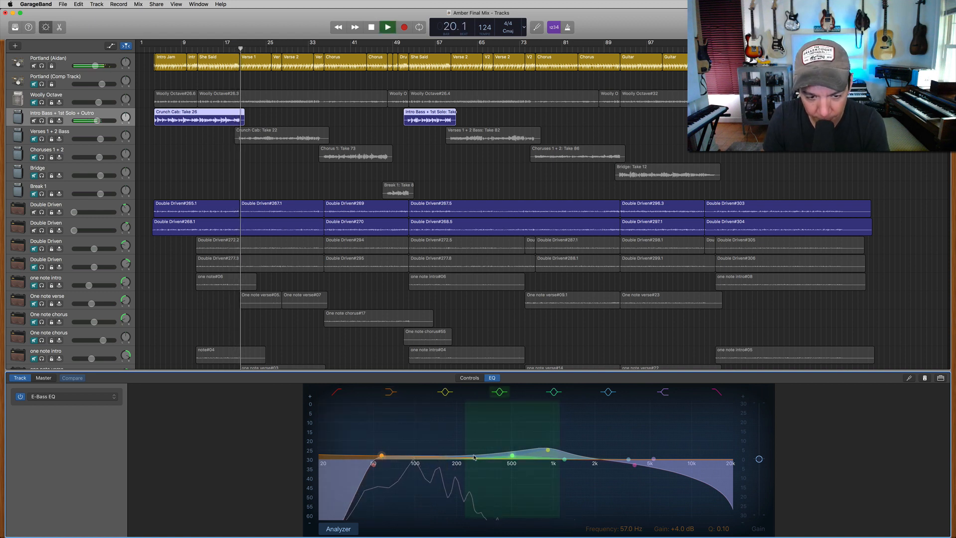
- Replay the drums, bass and doubled guitars from bar 7 to judge the adjusted bass EQ
key(space)
click(171, 50)
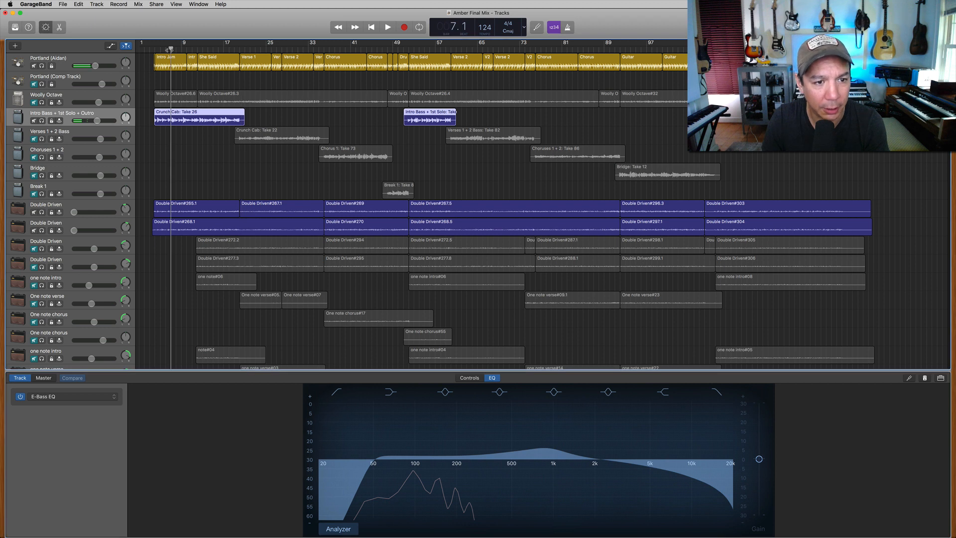
key(space)
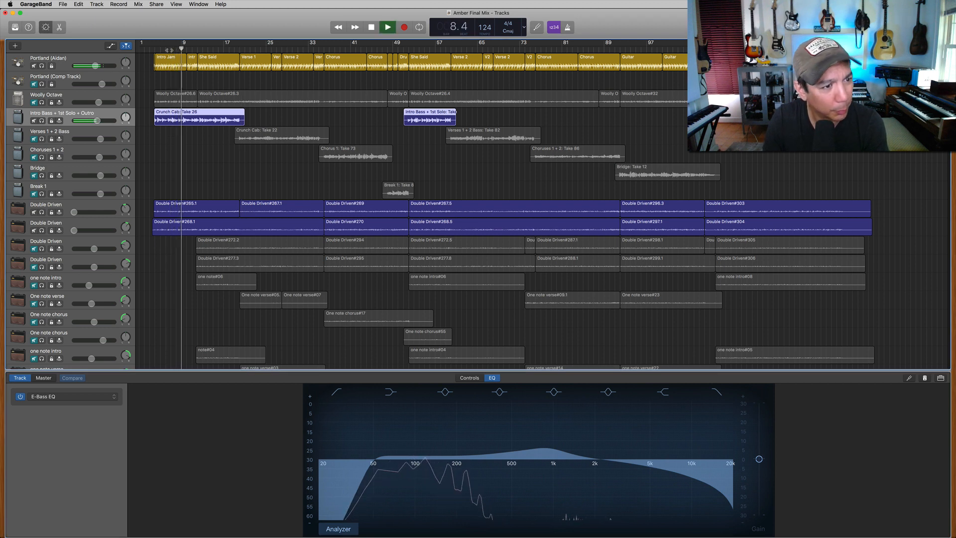
mouse_move(96, 121)
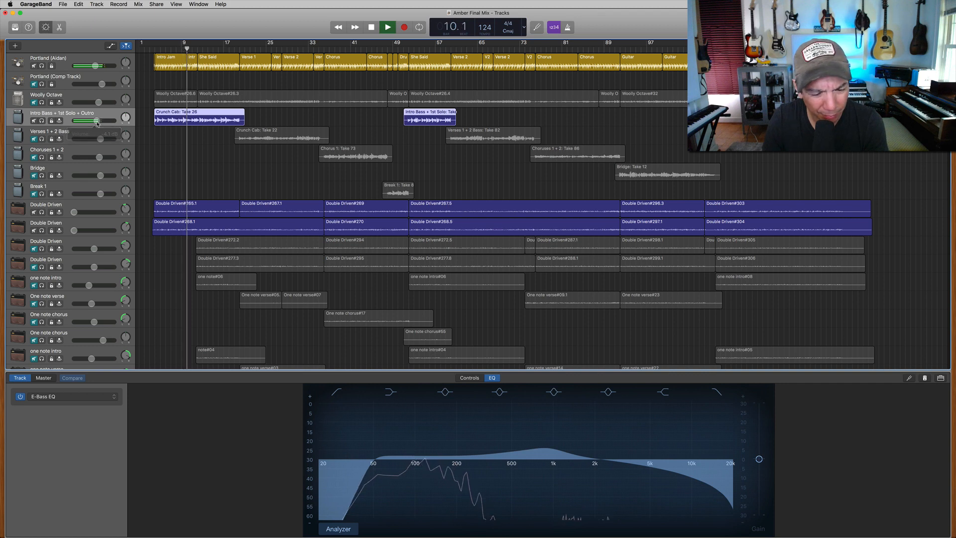
key(space)
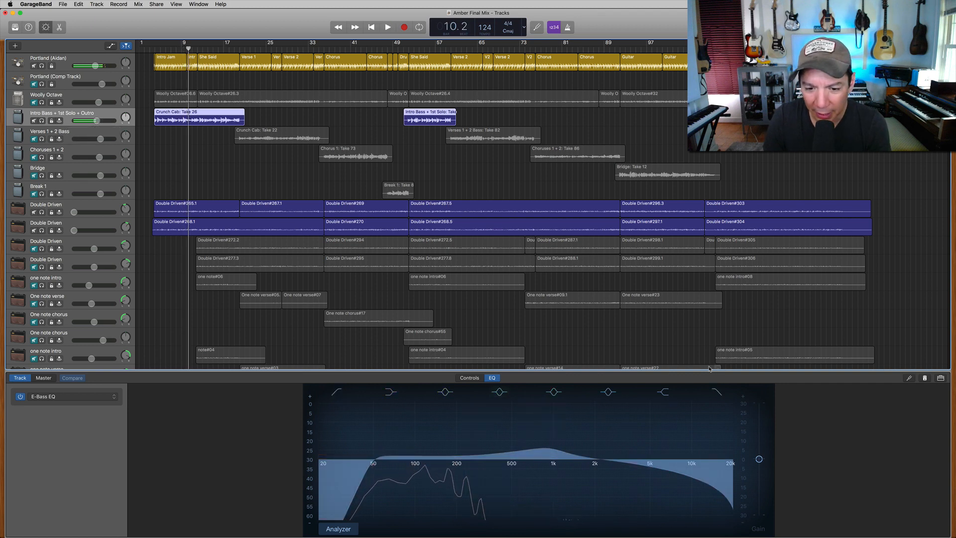
- Lower the intro bass's AMP/DI Mix to just past the middle and raise the Fuzz Drive to about a quarter during playback
click(469, 378)
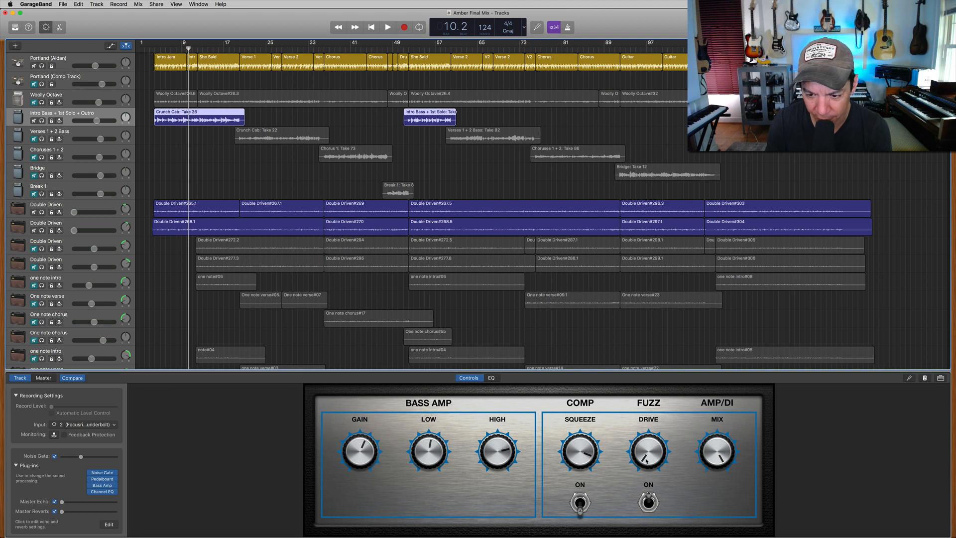
drag(717, 451, 716, 485)
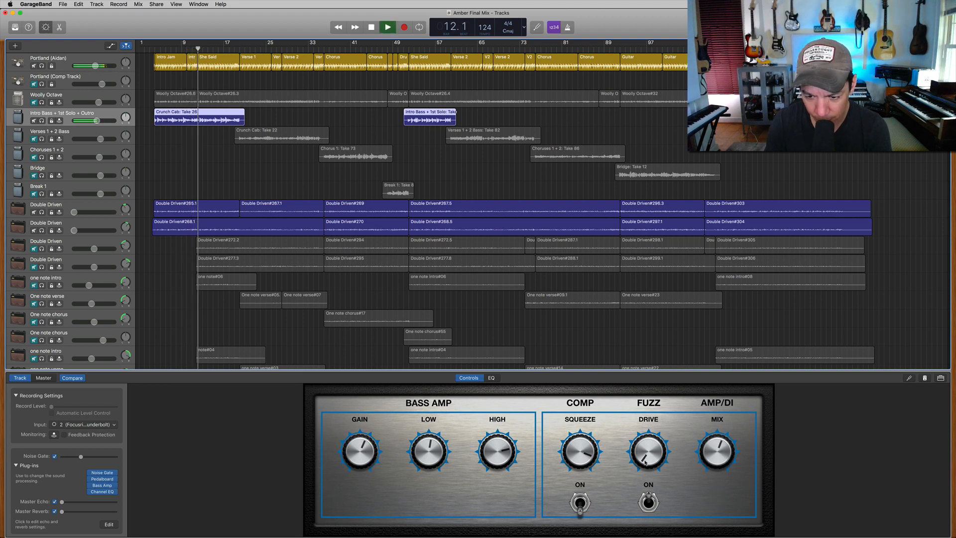
mouse_move(646, 455)
mouse_down()
mouse_move(645, 438)
mouse_move(642, 450)
mouse_up()
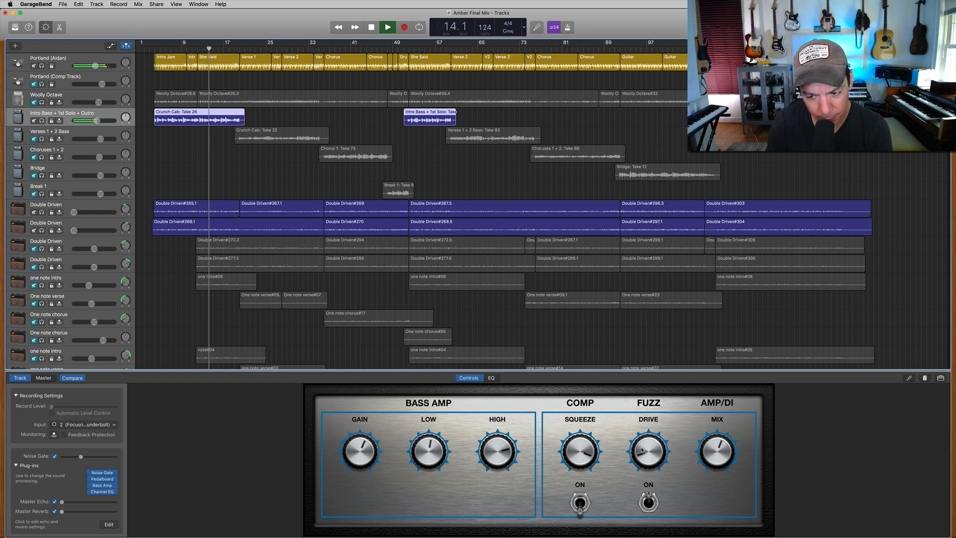
drag(649, 458, 646, 452)
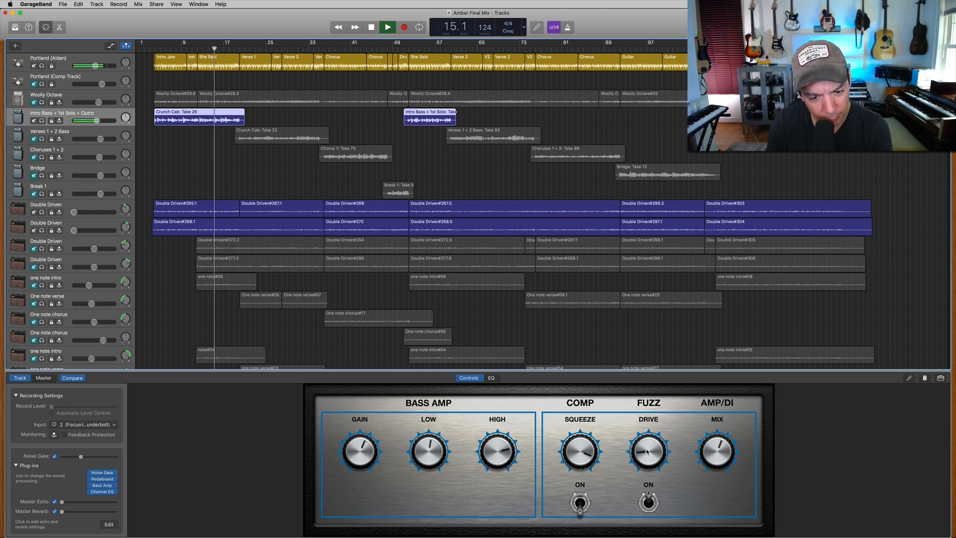
key(space)
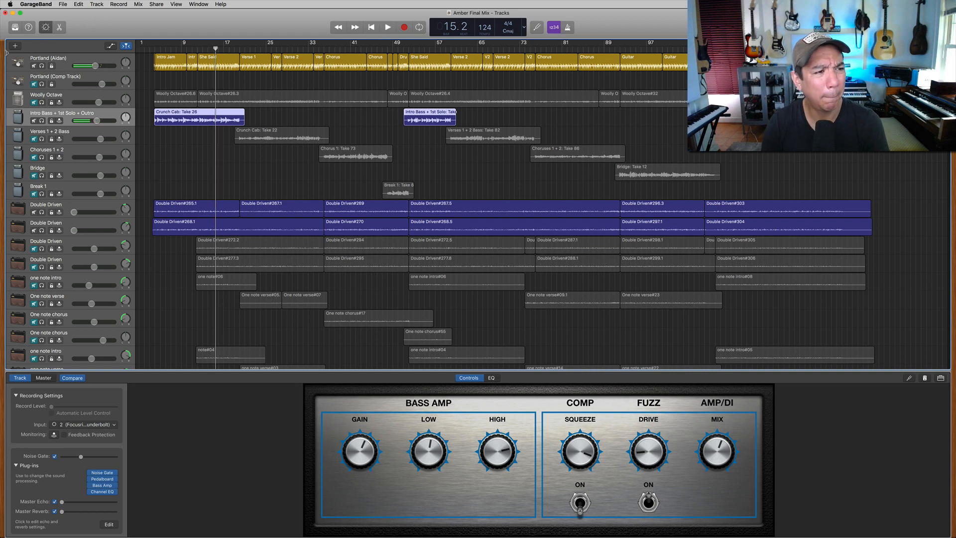
- Try the Crunch Cab sound from the Library on the Intro Bass + 1st Solo + Outro track and listen to it
click(15, 27)
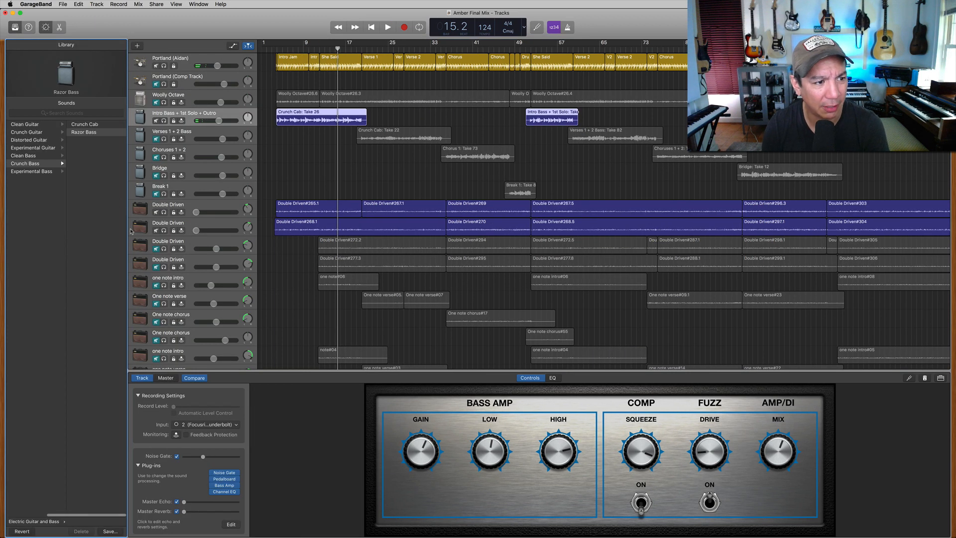
click(86, 125)
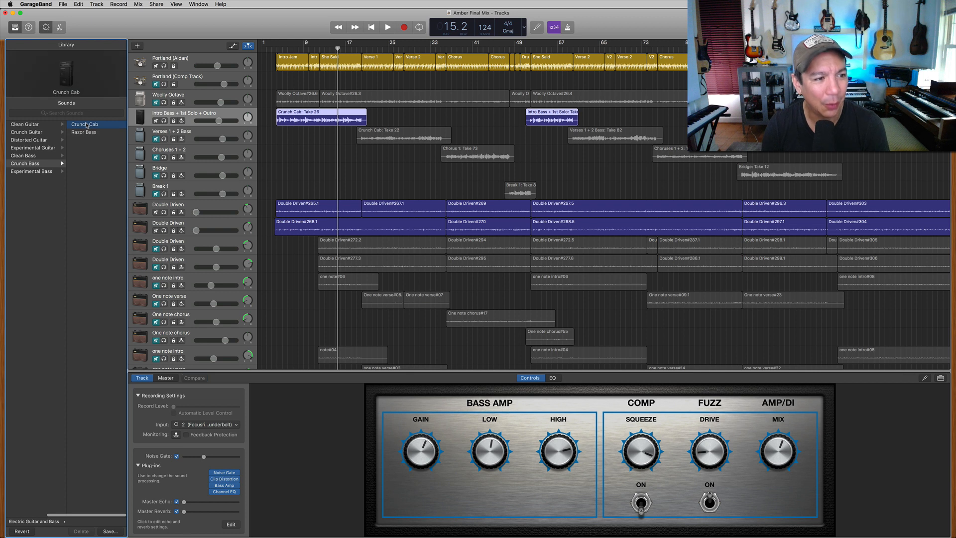
key(space)
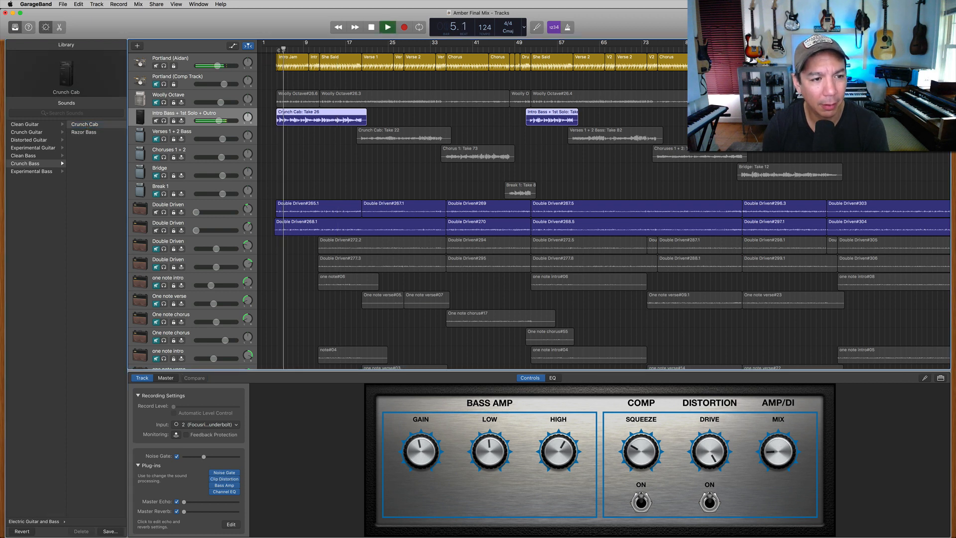
- Load the Razor Bass sound on the intro bass track and lower its volume to about -6.6 dB while playing from bar 4
click(84, 133)
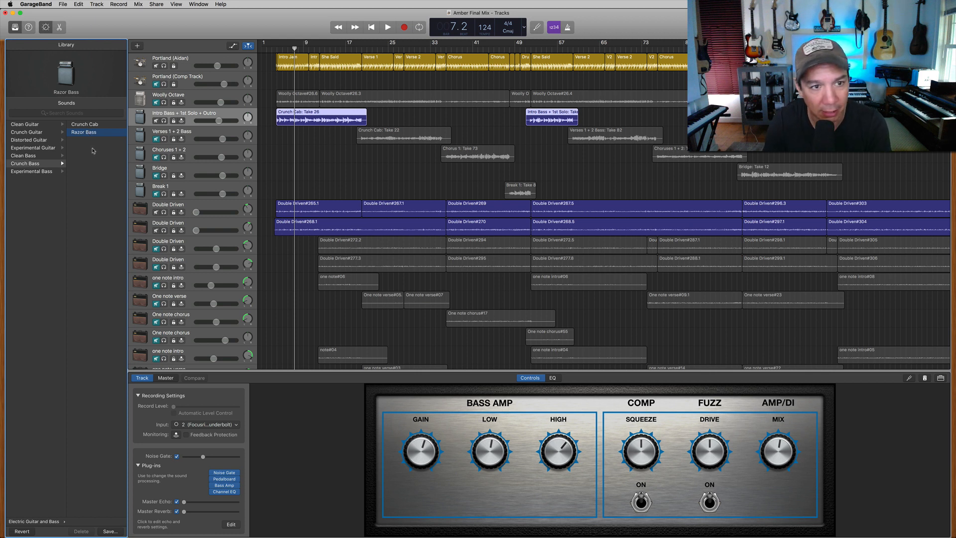
key(space)
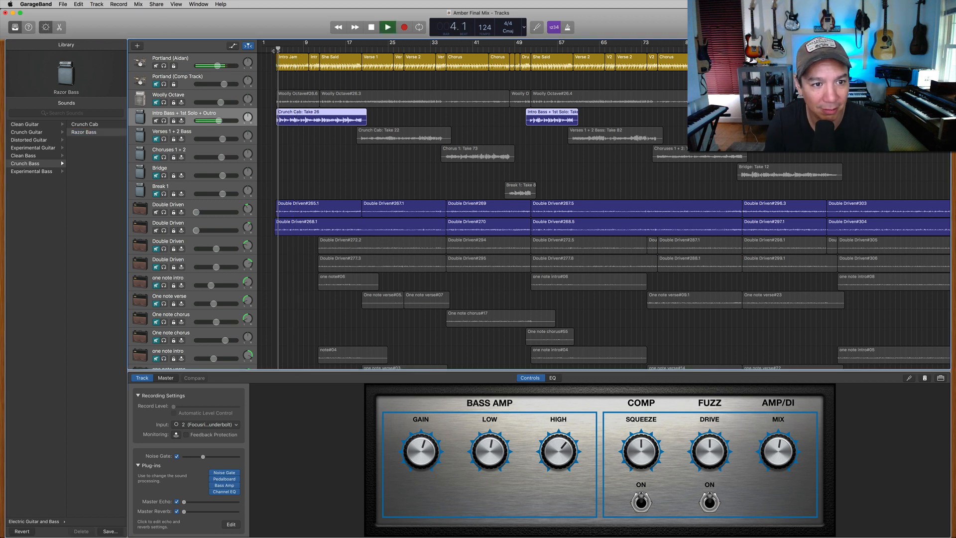
drag(218, 120, 214, 122)
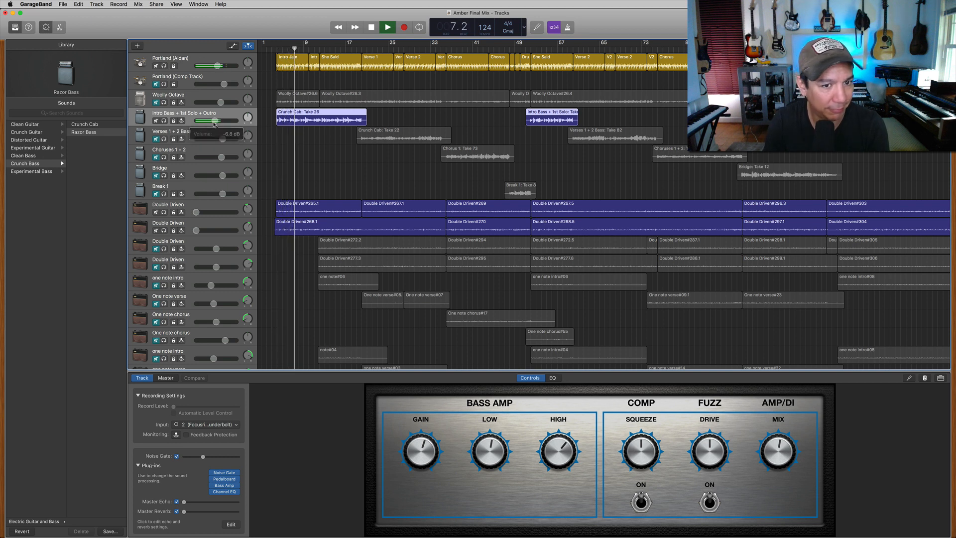
key(space)
- Unmute the Verses 1 + 2 Bass track and play from bar 22, and again from around bar 14, to compare it with the intro bass
click(157, 139)
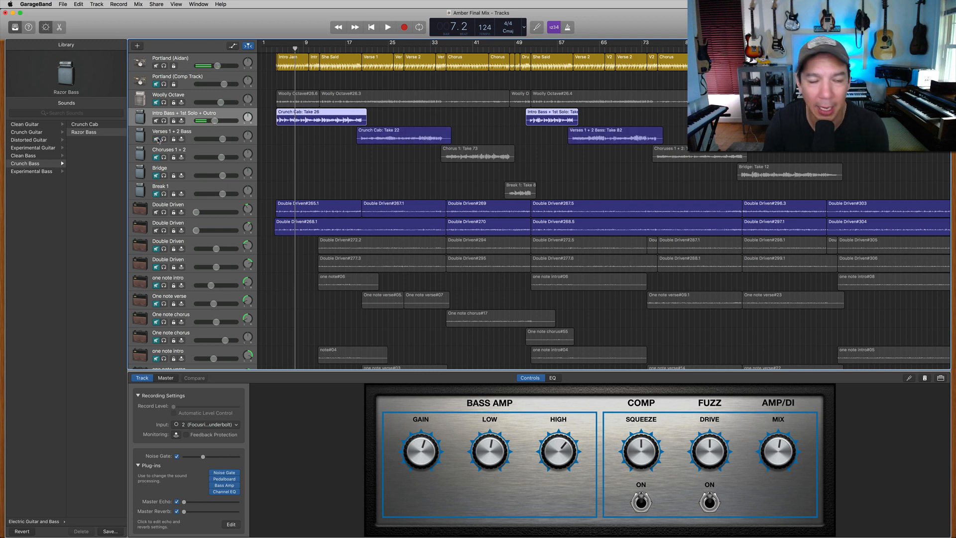
click(372, 49)
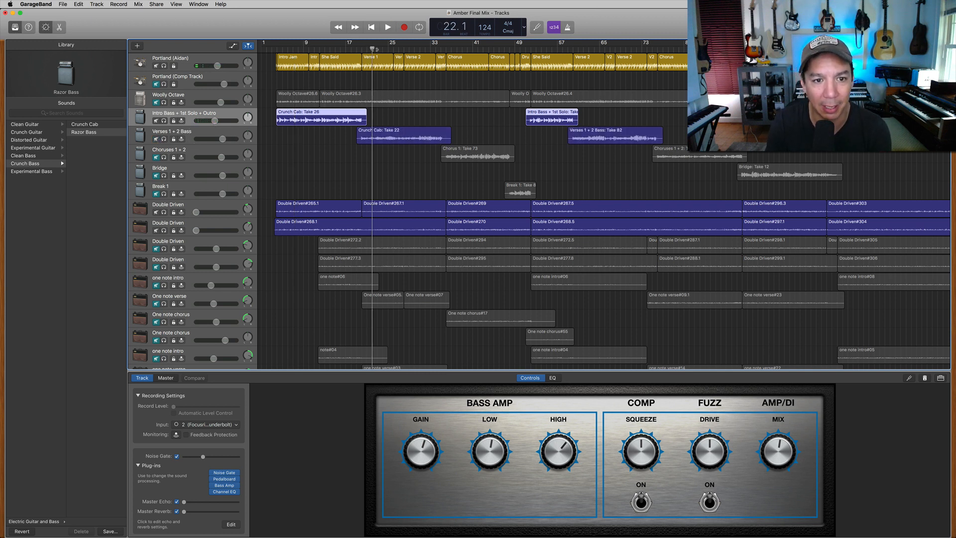
key(space)
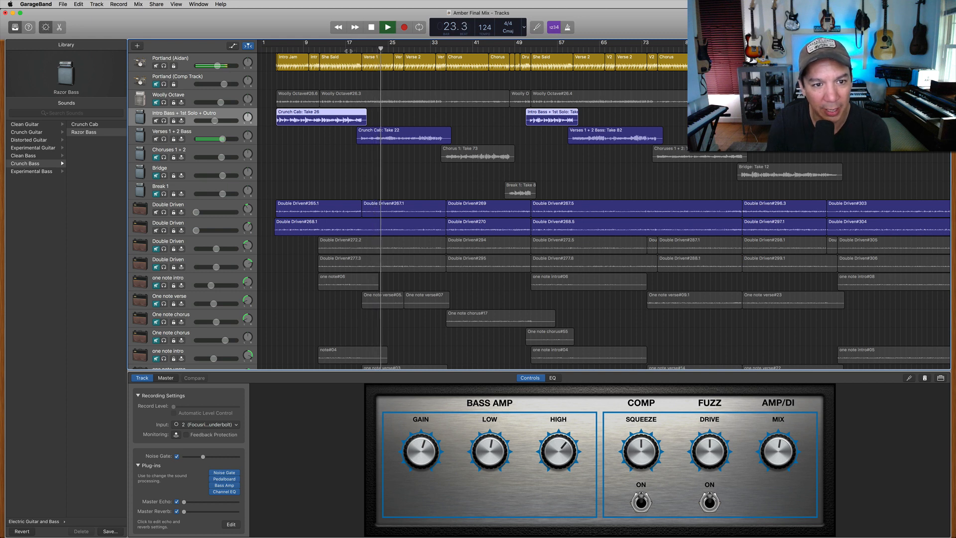
click(350, 48)
click(330, 49)
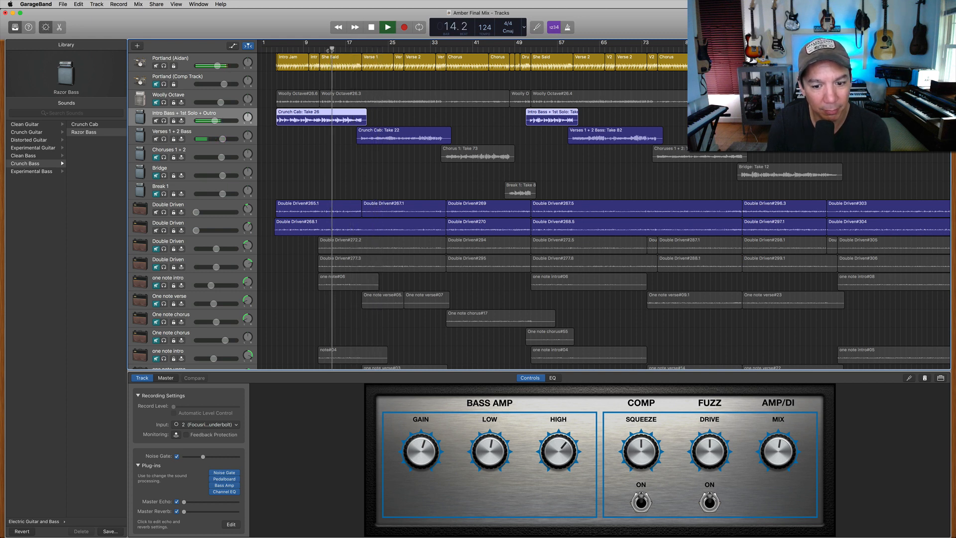
- Raise the Low control on the intro bass amp well past the middle and play from bar 4
key(space)
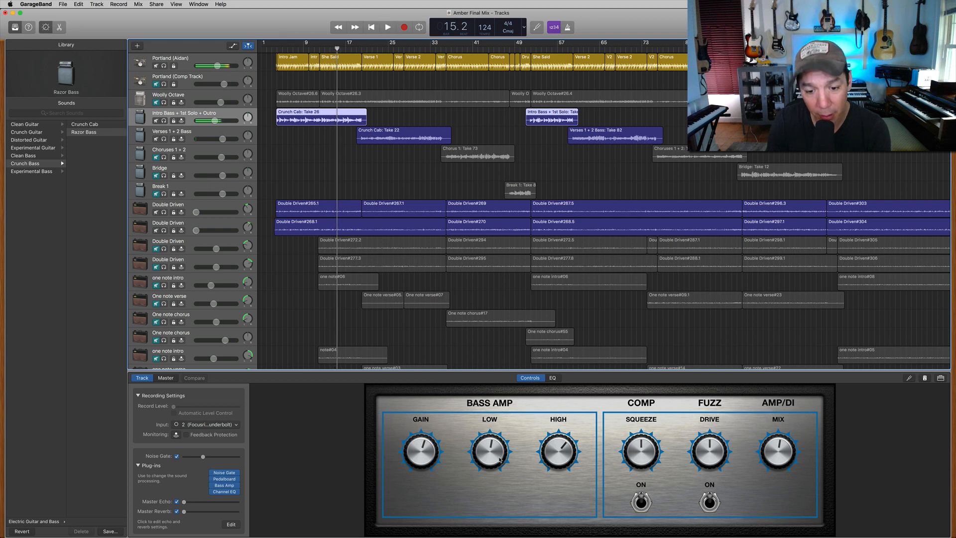
drag(500, 461, 498, 461)
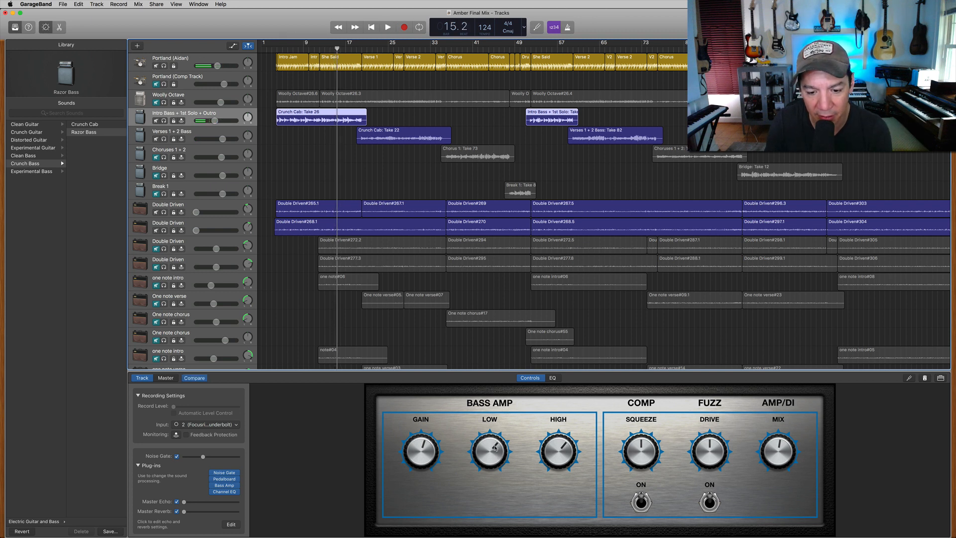
key(space)
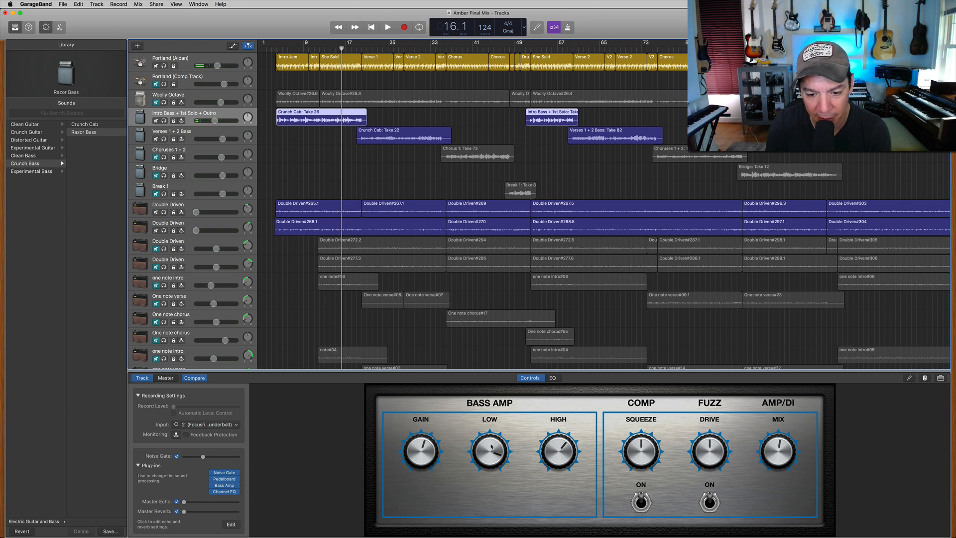
click(277, 46)
key(space)
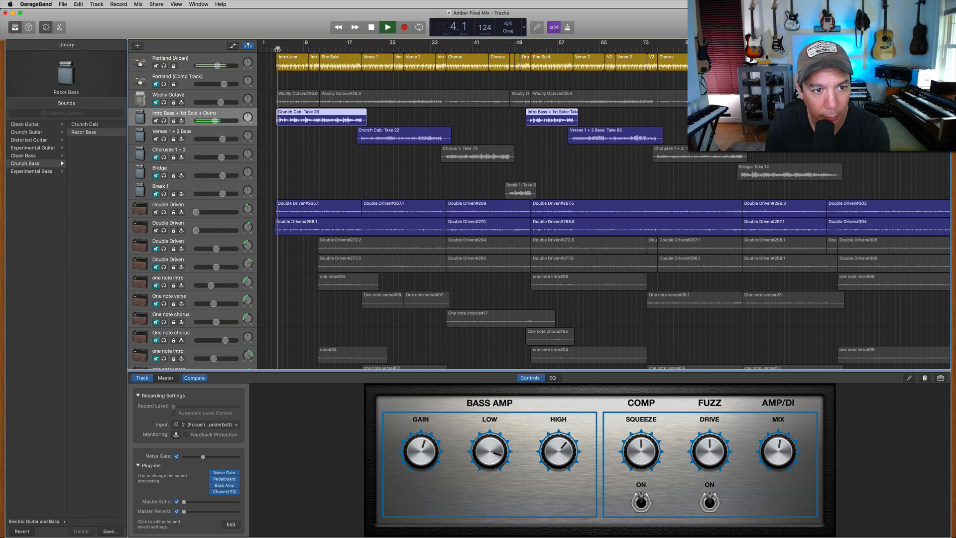
- Fine-tune the volume of the Intro Bass + 1st Solo + Outro track while listening, and stop playback
drag(211, 123, 213, 121)
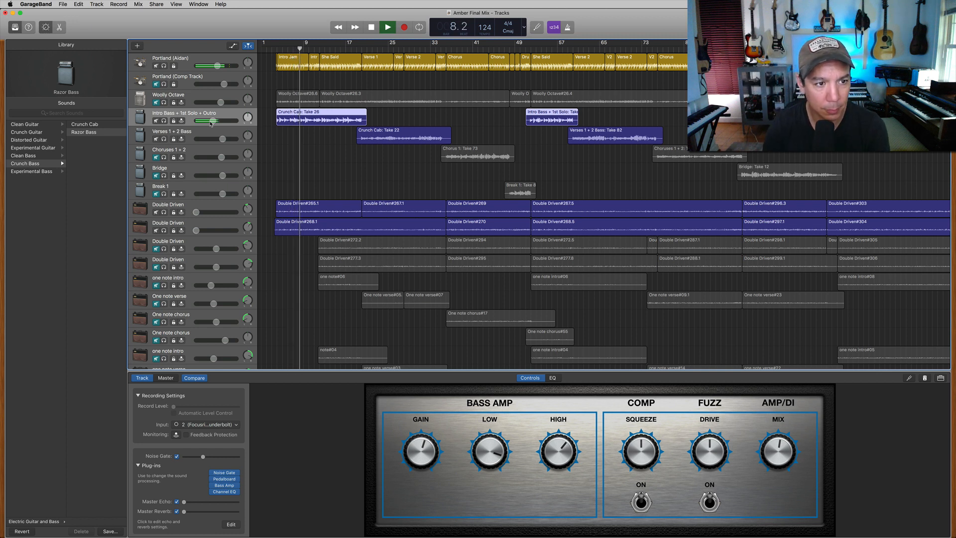
drag(211, 121, 215, 121)
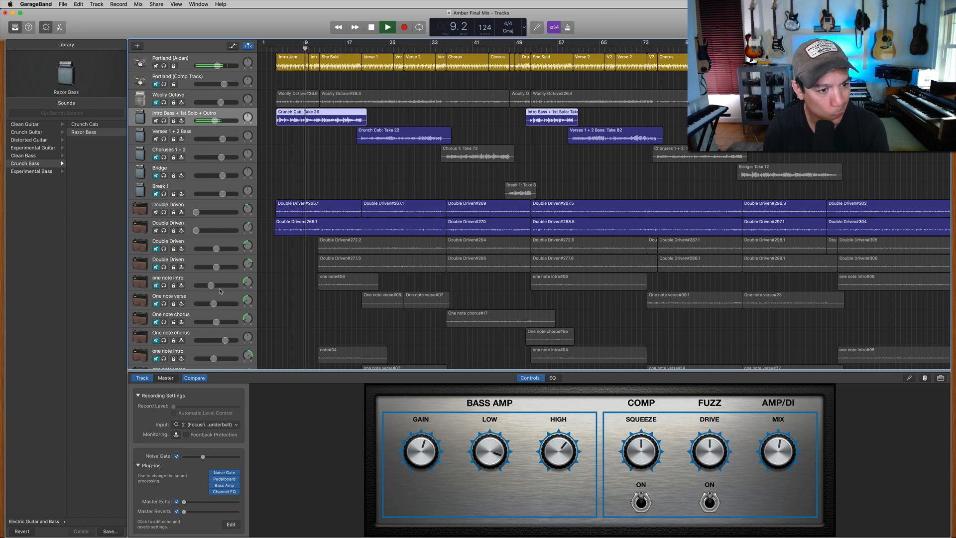
key(space)
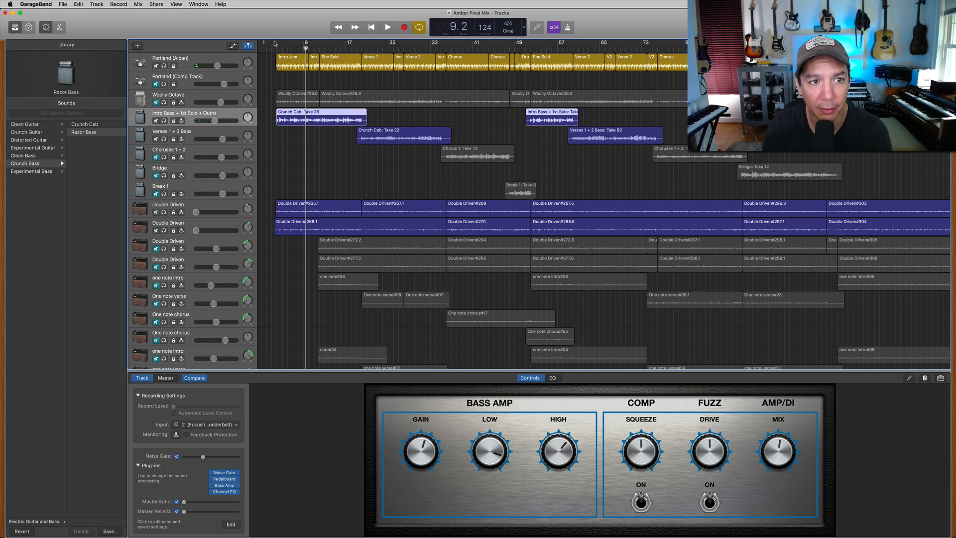
- Cycle from bar 4 to bar 63 and raise the first two Double Driven guitars' volumes to about a quarter during playback
drag(279, 45, 588, 46)
key(space)
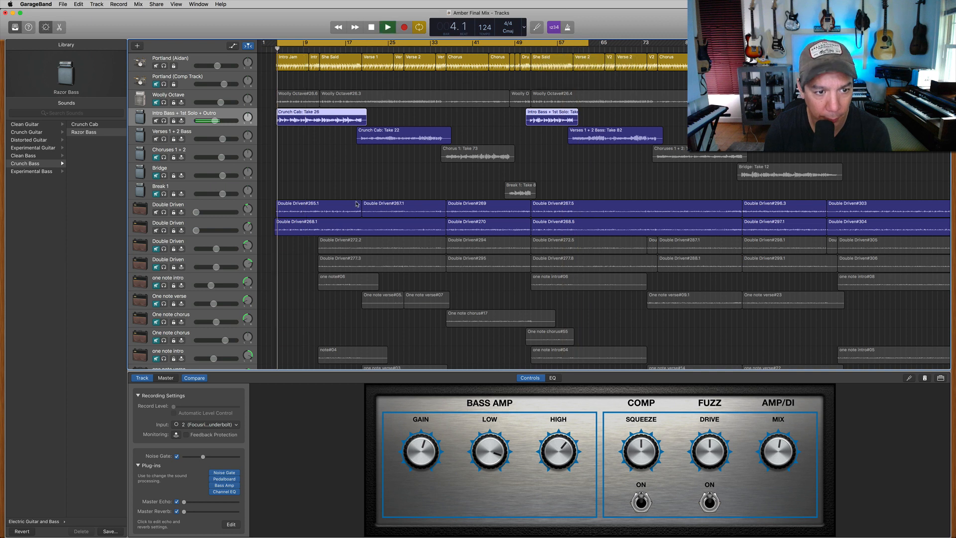
drag(196, 212, 205, 230)
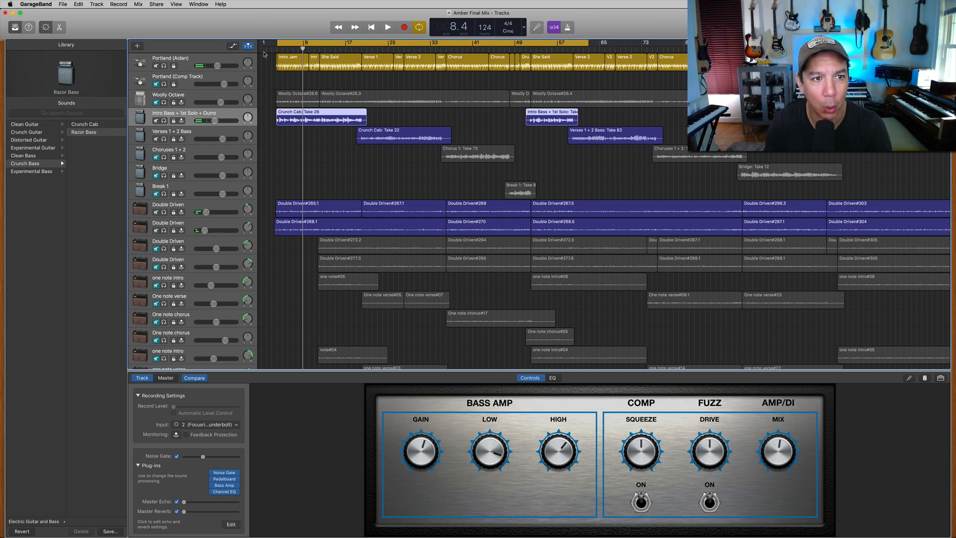
- Move the start of the cycle range to just before bar 4 so it includes the intro pickup
drag(277, 45, 272, 45)
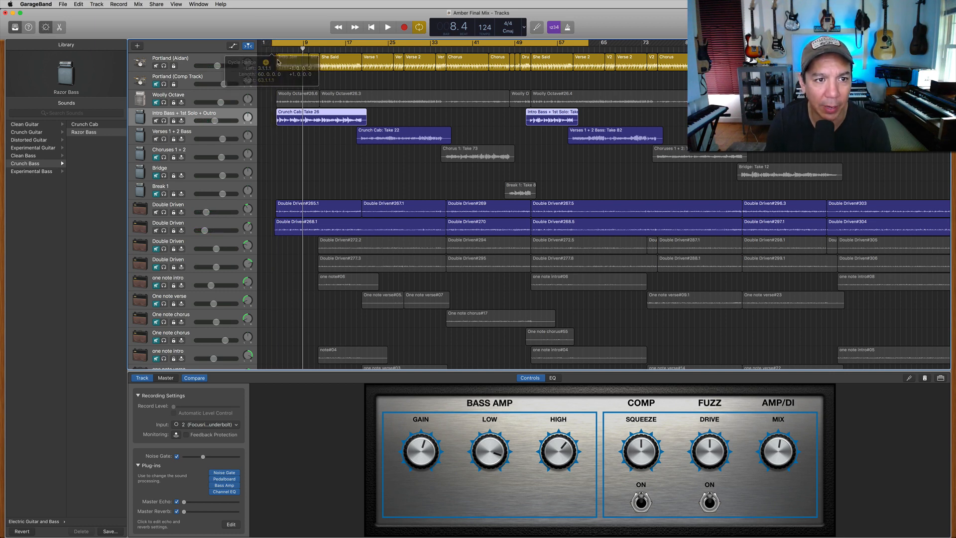
key(super+Right)
key(super+Right)
key(super+Right)
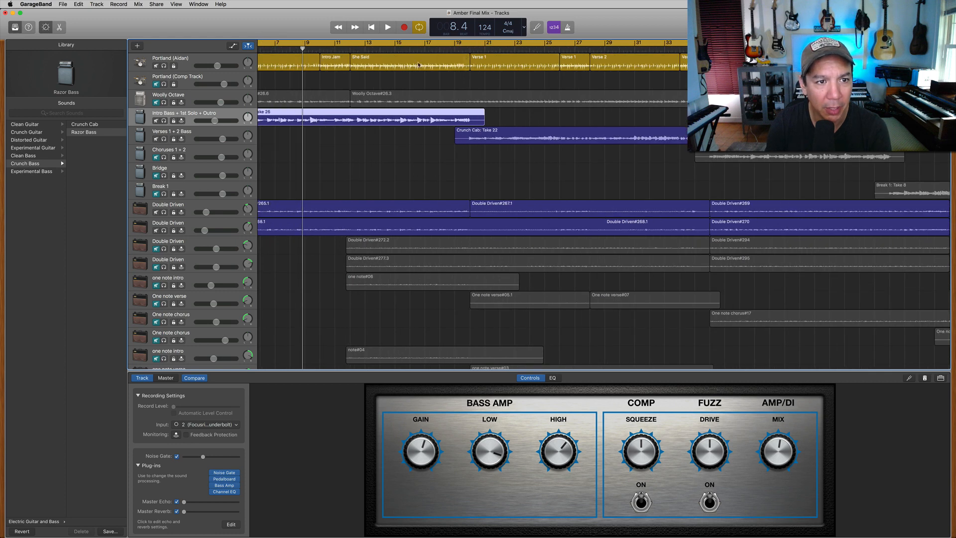
scroll(282, 49, left, 5)
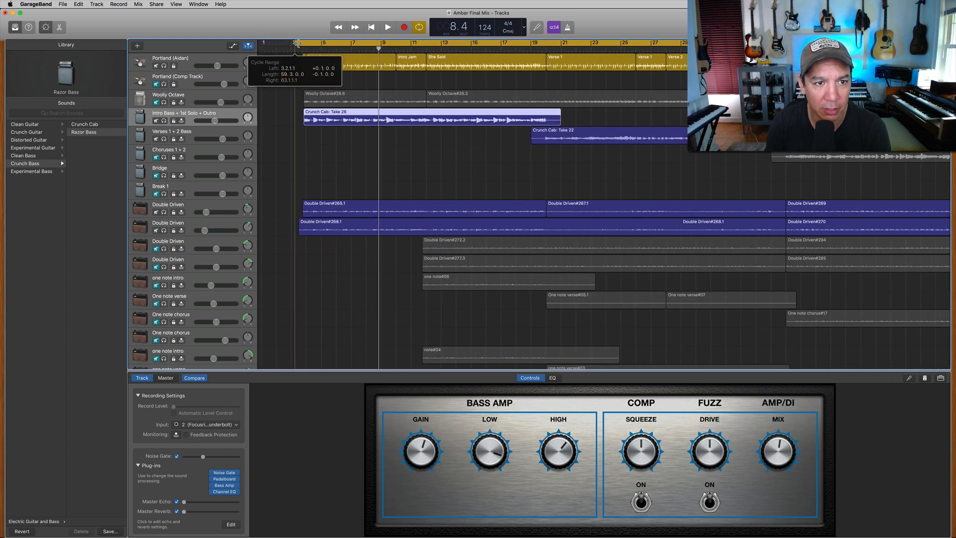
drag(293, 44, 299, 44)
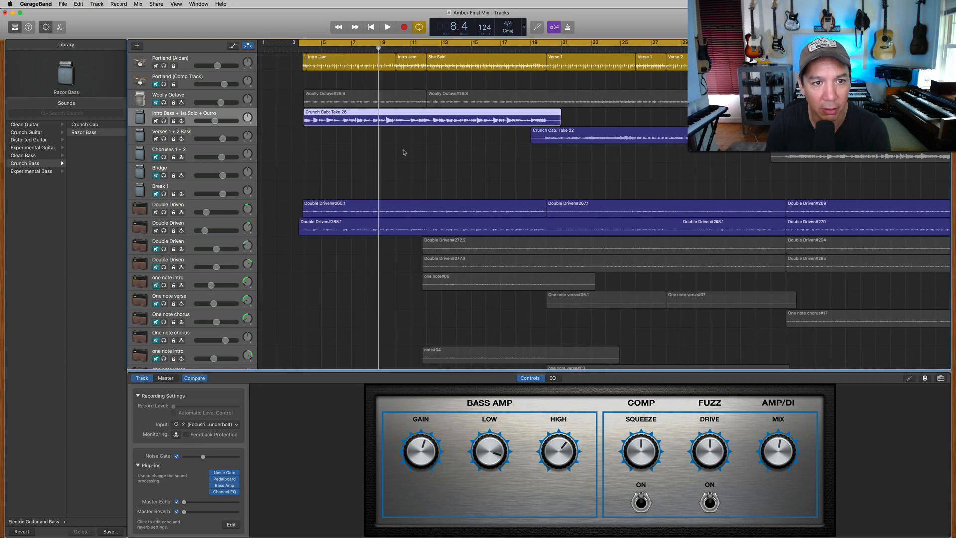
- Play the intro with drums, bass and both Double Driven guitars up to bar 6
scroll(405, 151, down, 10)
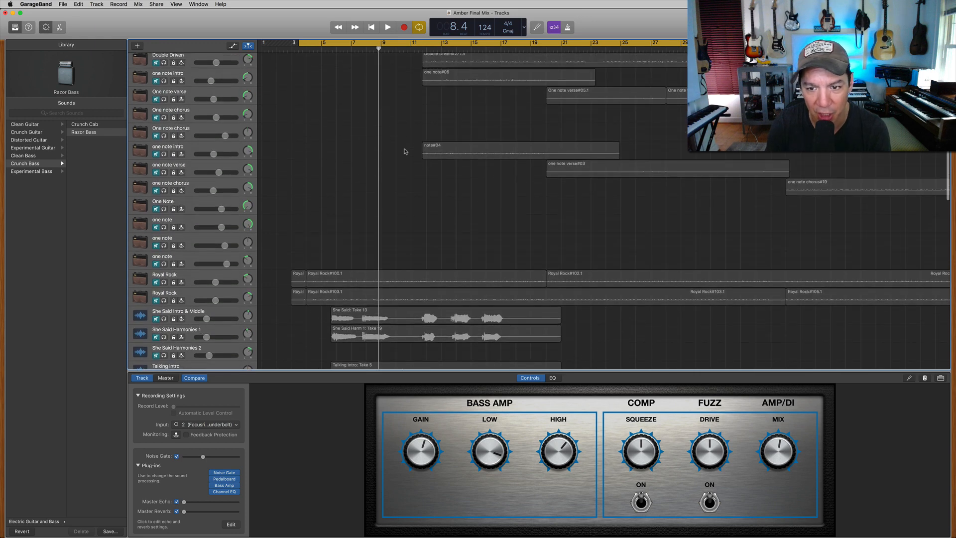
scroll(393, 154, up, 10)
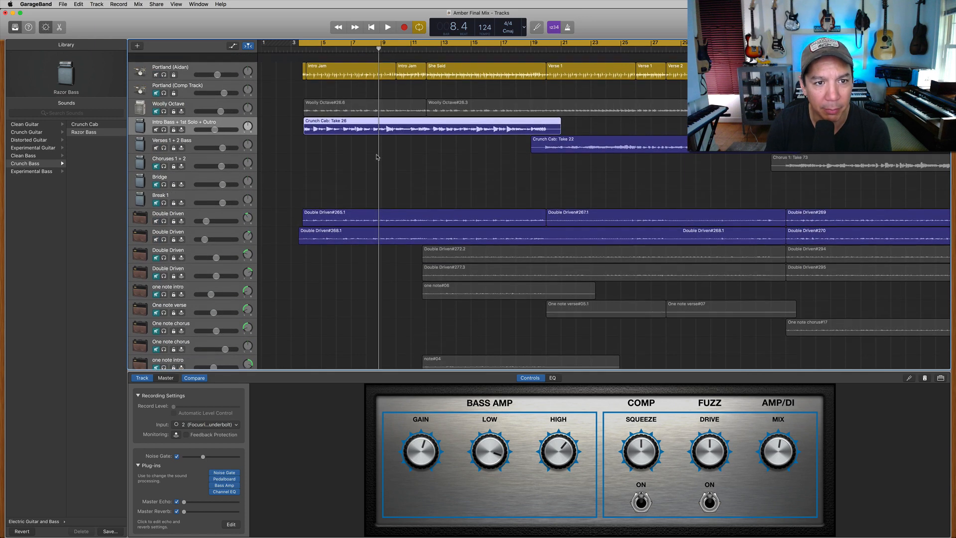
key(space)
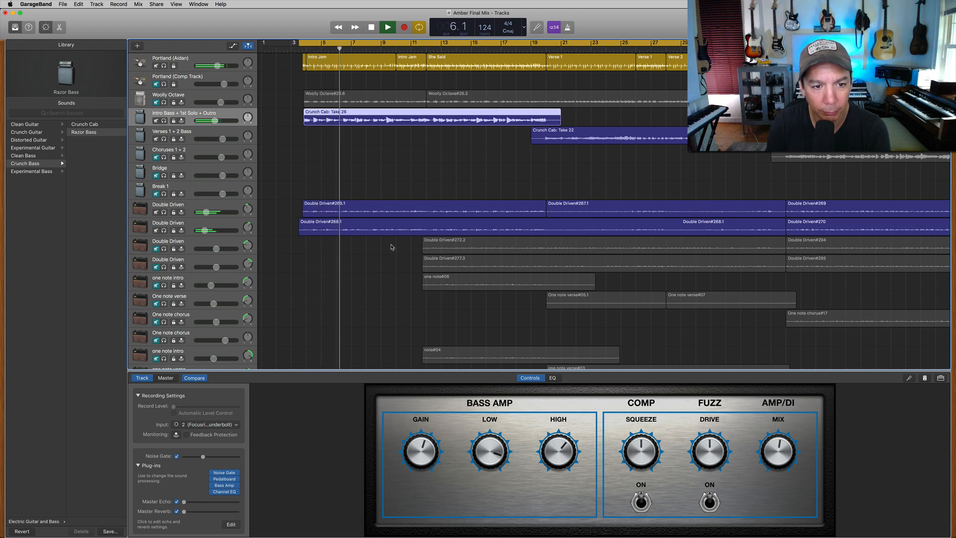
key(space)
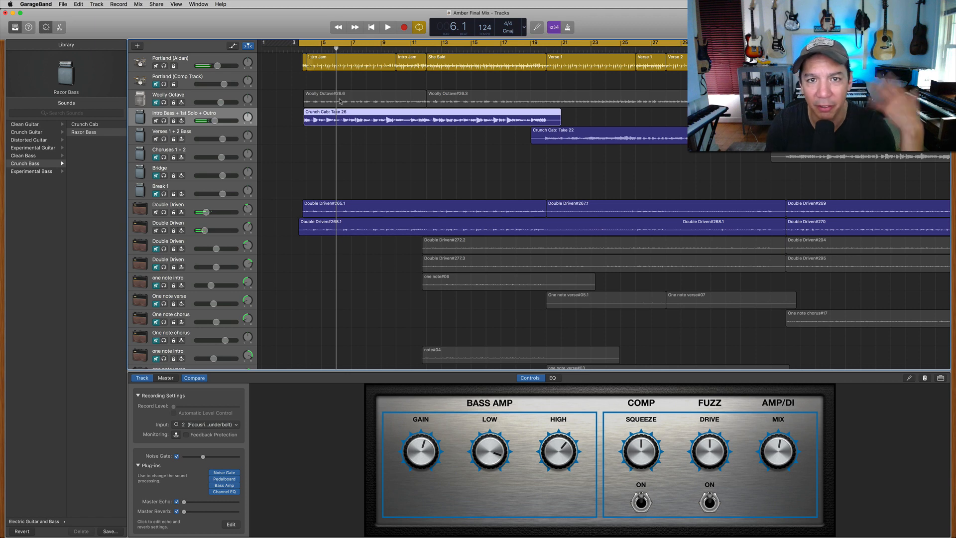
- Split the opening regions on the first two Double Driven tracks at bar 6 and delete the parts before it
click(363, 209)
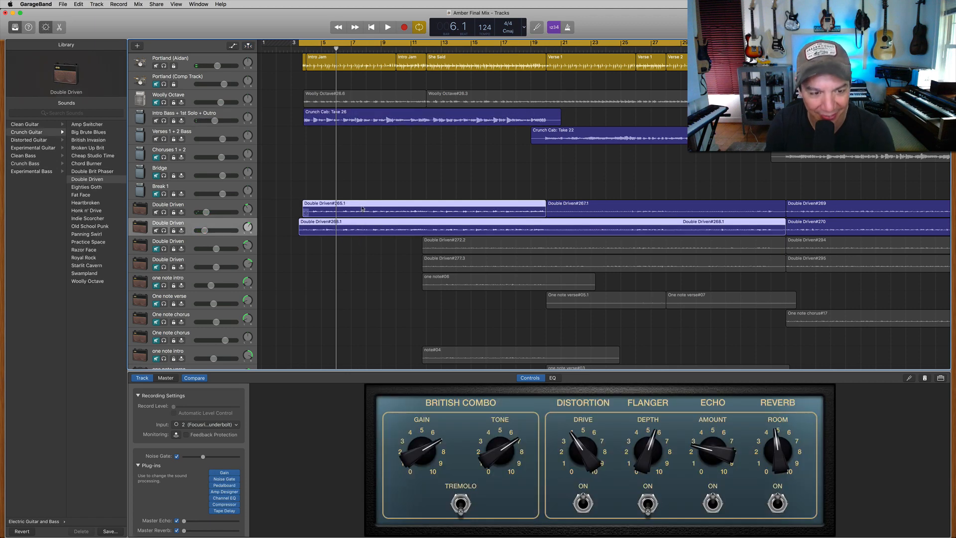
key(super+t)
drag(304, 179, 320, 266)
key(Delete)
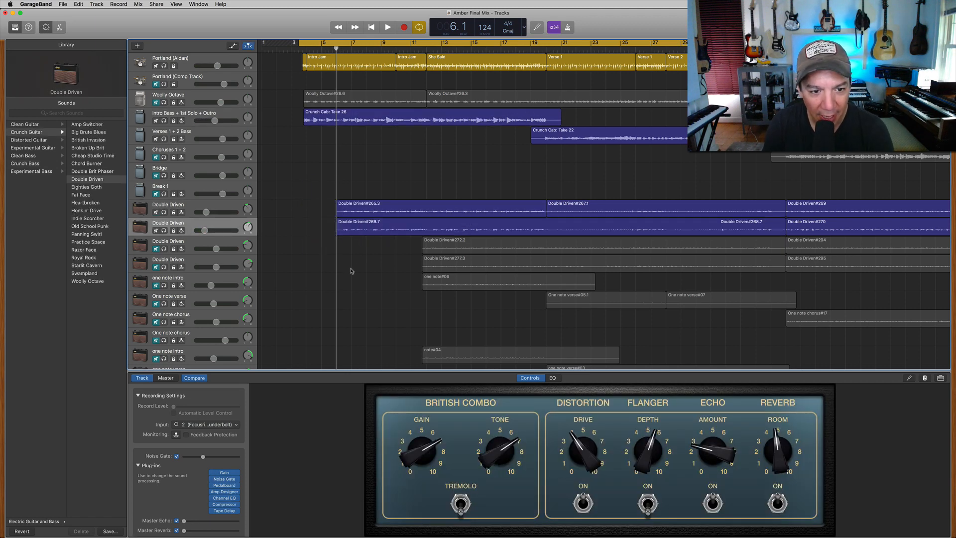
- Trim the second Double Driven track's opening region to start just before bar 8, after trying a start just before bar 12
drag(339, 231, 425, 234)
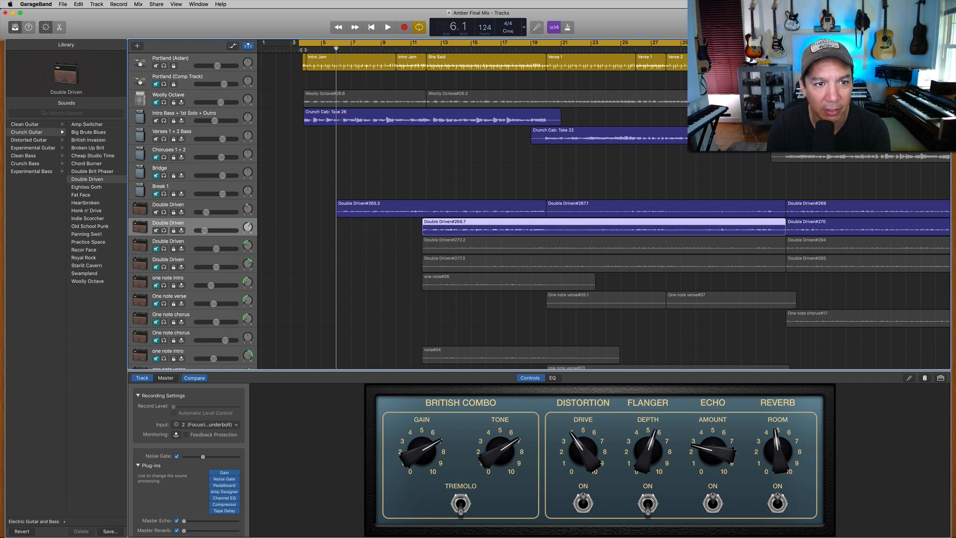
key(space)
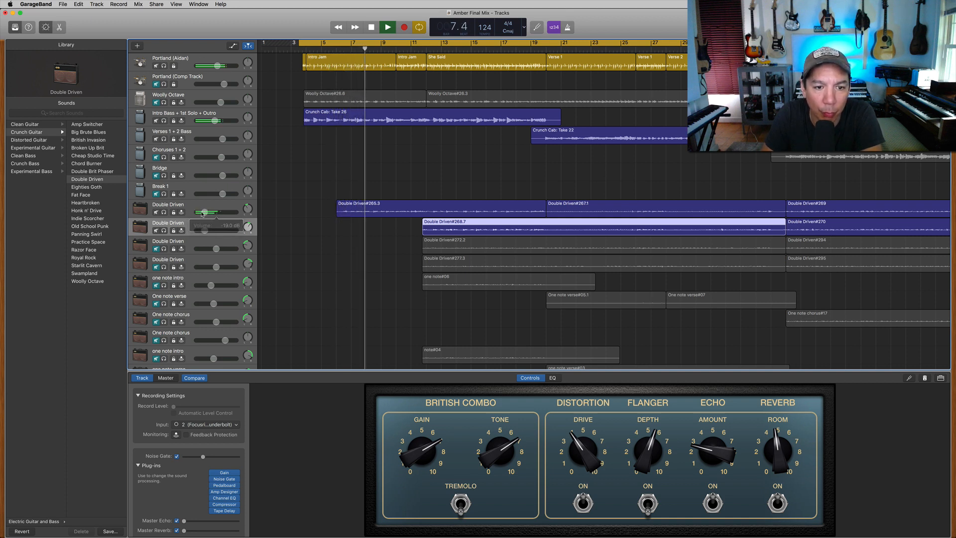
key(space)
drag(414, 233, 356, 234)
- Play the intro from the cycle start to hear the staggered guitar entries
key(space)
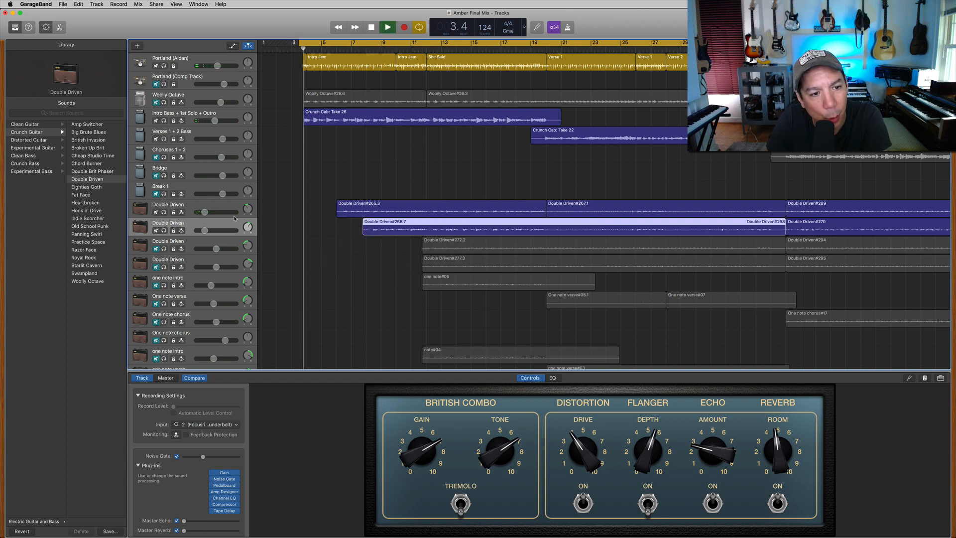
key(space)
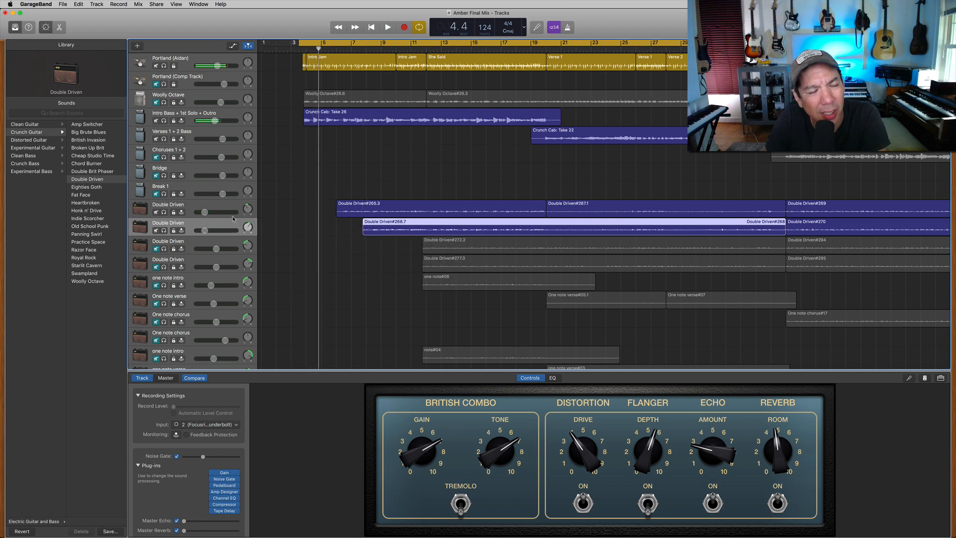
key(space)
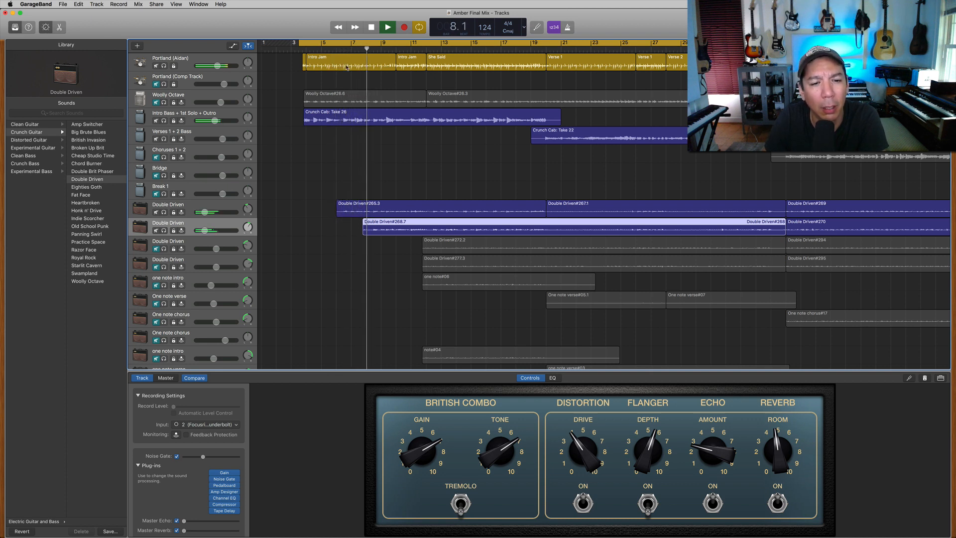
key(space)
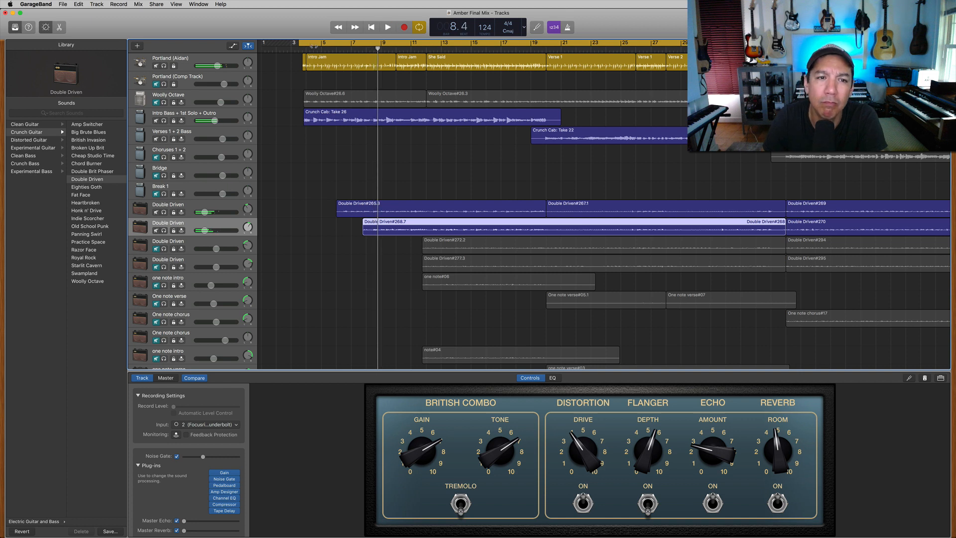
key(space)
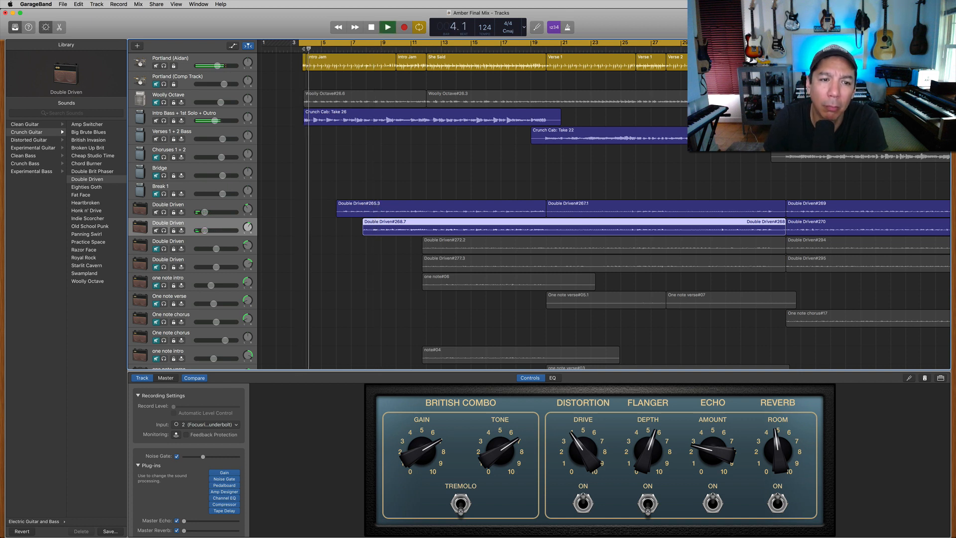
- Split the intro bass region at bar 4, delete the sliver before it and play the intro
drag(307, 49, 305, 48)
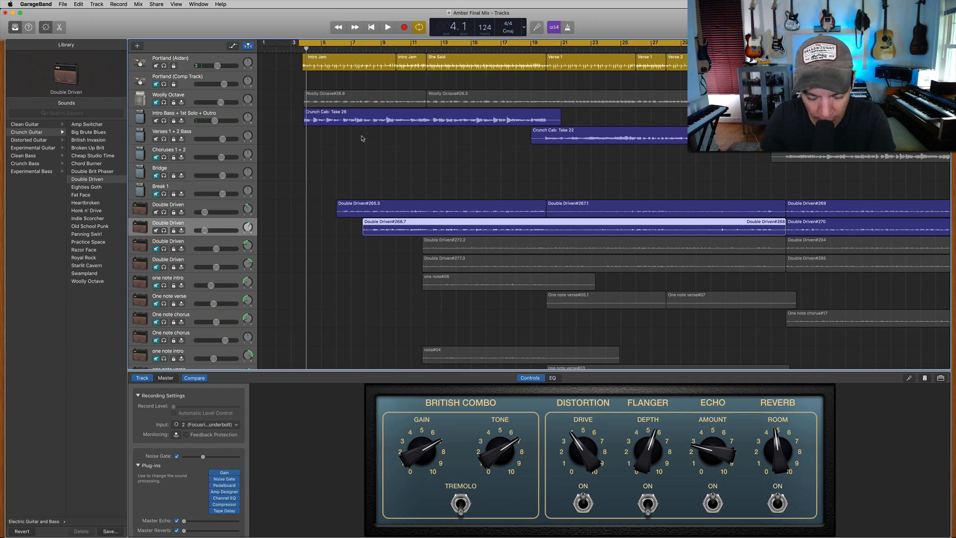
click(362, 120)
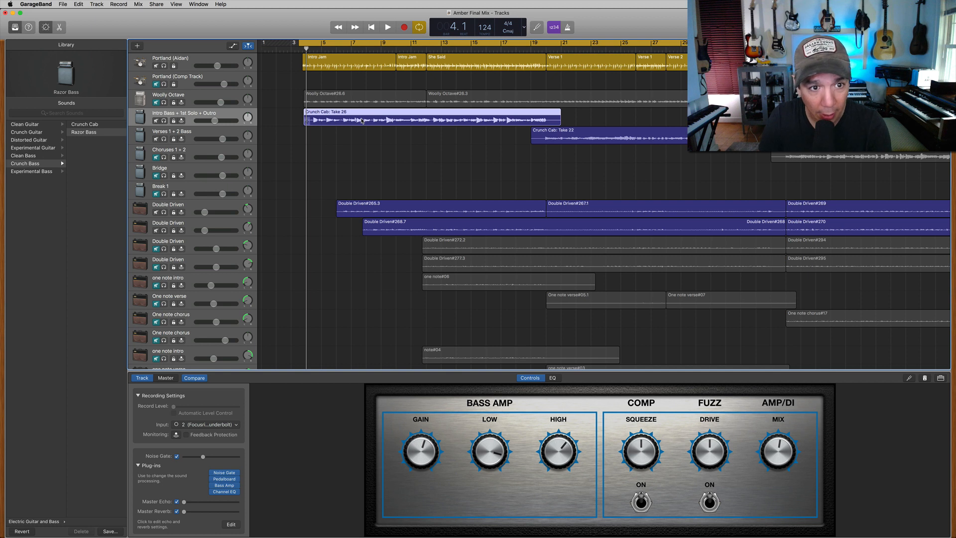
click(288, 118)
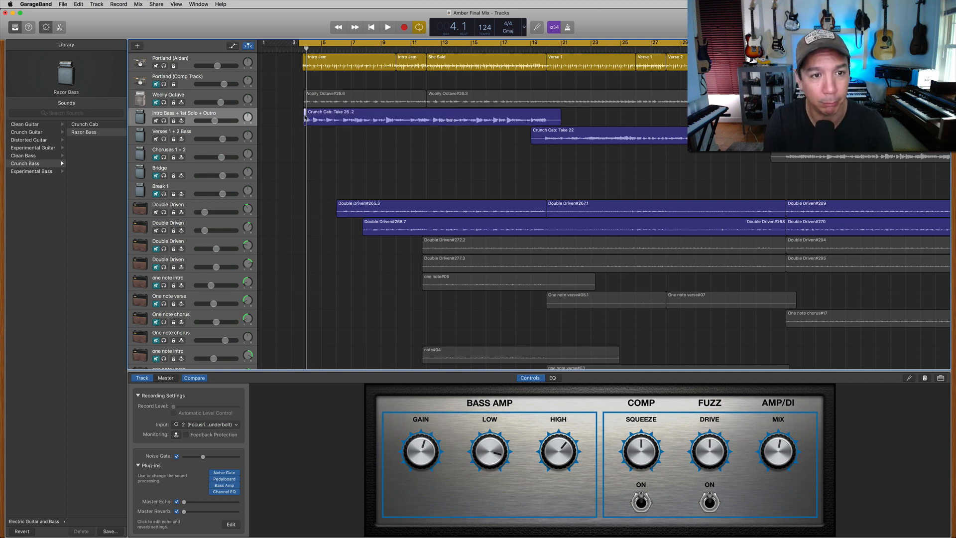
key(space)
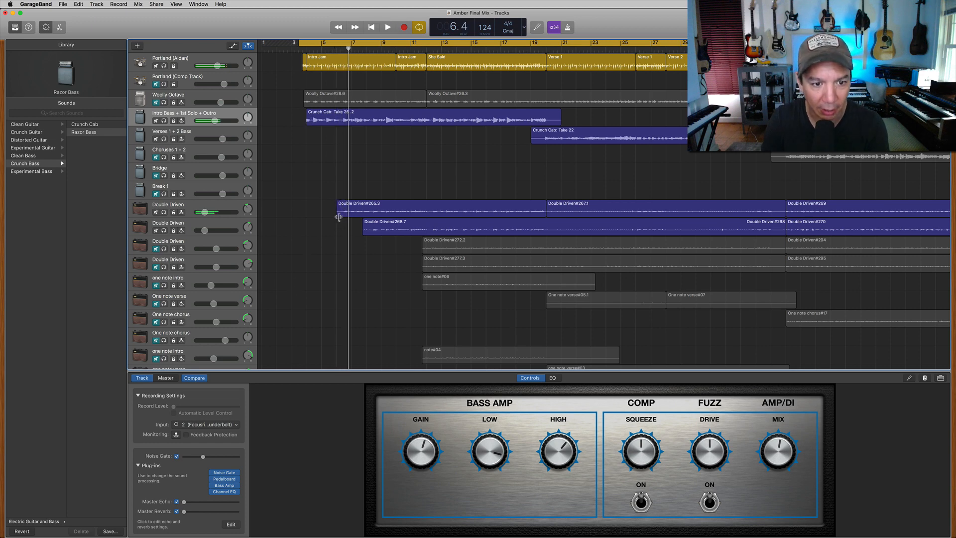
- Extend the start of the first Double Driven track's opening region to just before bar 6 and listen to the entry
drag(339, 217, 332, 218)
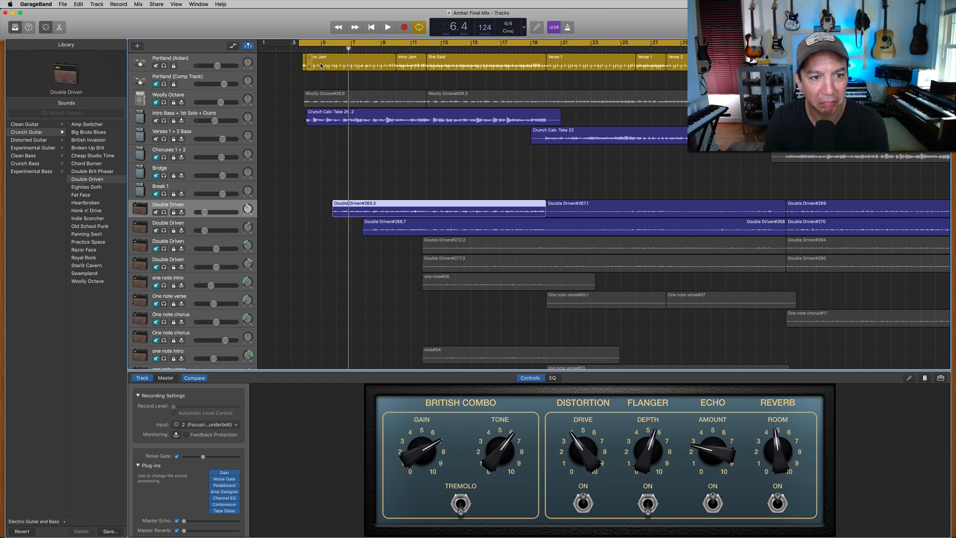
key(space)
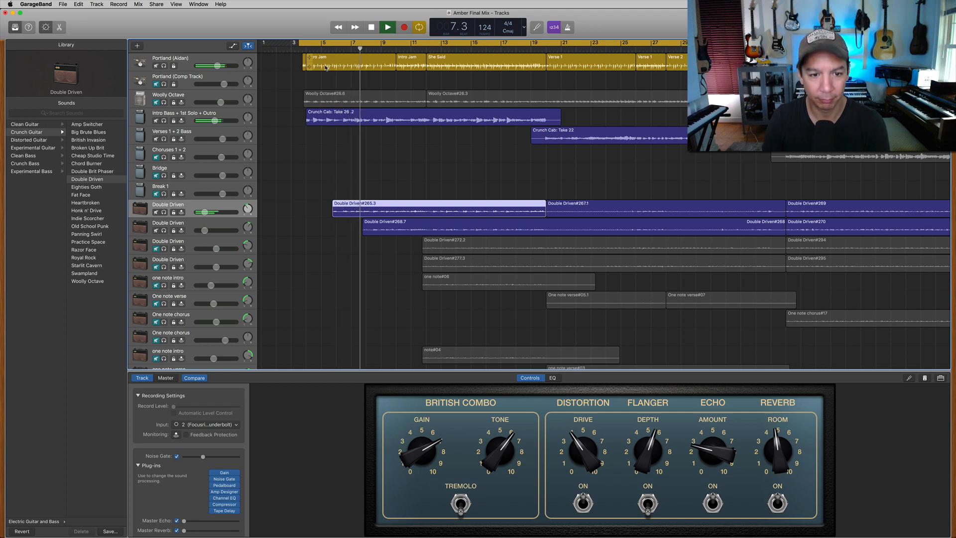
key(space)
- Unmute the She Said Intro & Middle and She Said Harmonies 1 vocal tracks
scroll(348, 262, down, 5)
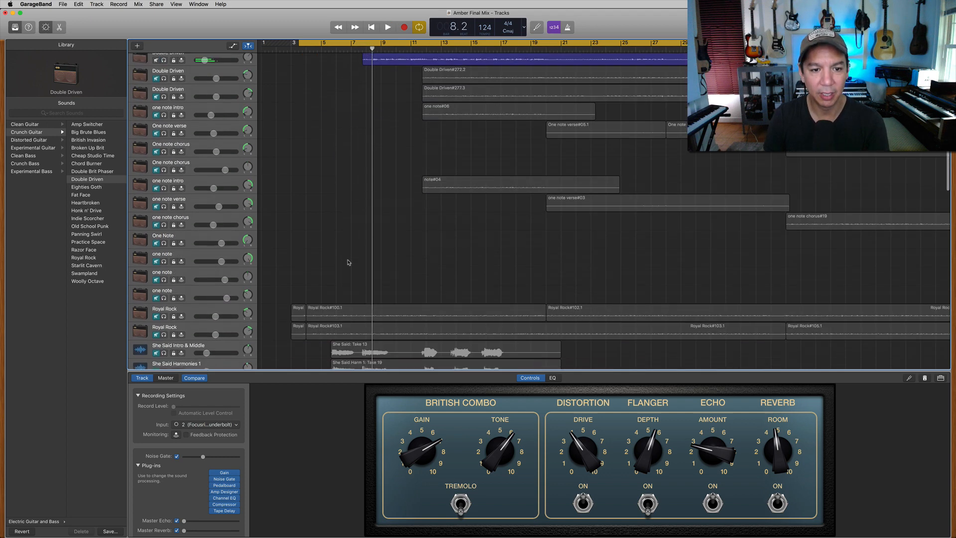
scroll(348, 262, down, 2)
scroll(349, 262, down, 1)
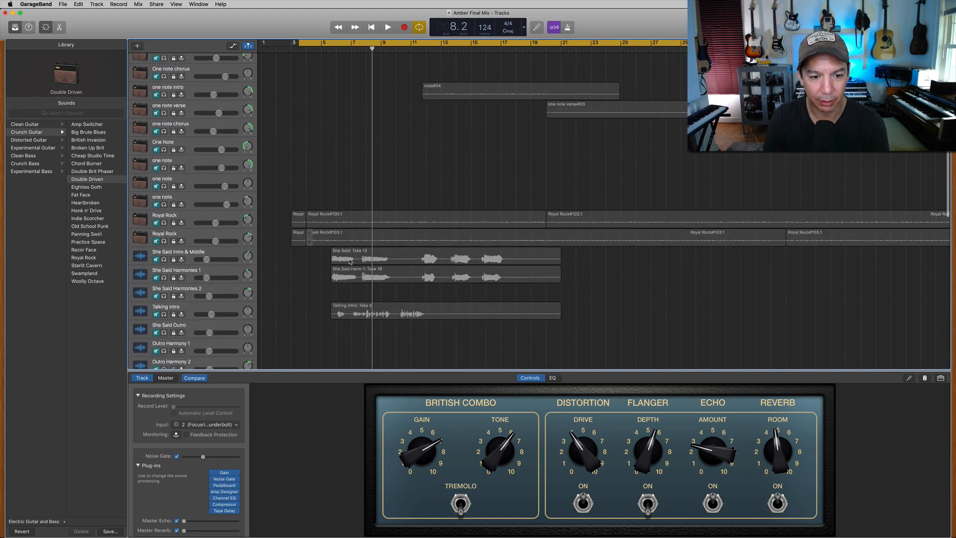
click(156, 259)
click(155, 277)
scroll(363, 255, up, 8)
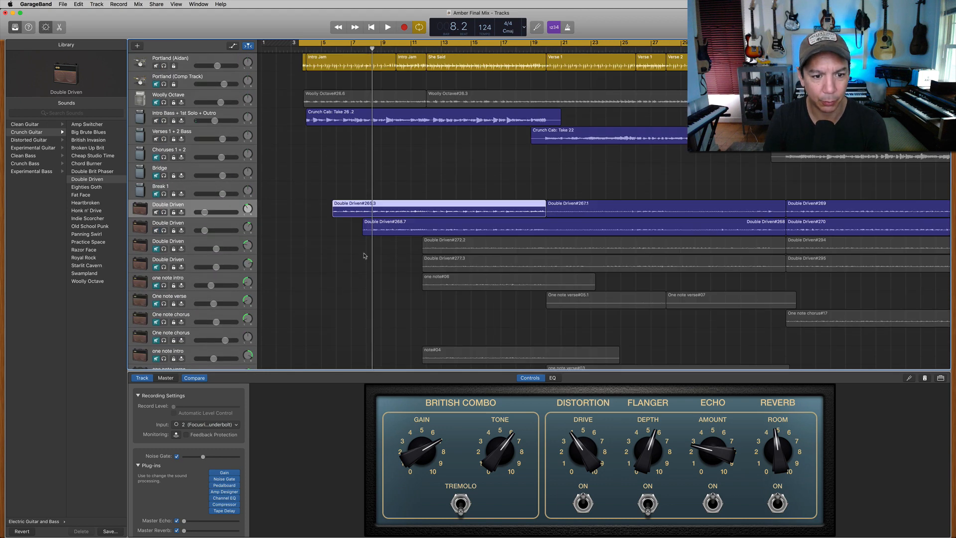
- Play the intro from the cycle start to judge the levels of the two unmuted She Said vocal tracks
key(space)
scroll(363, 256, down, 8)
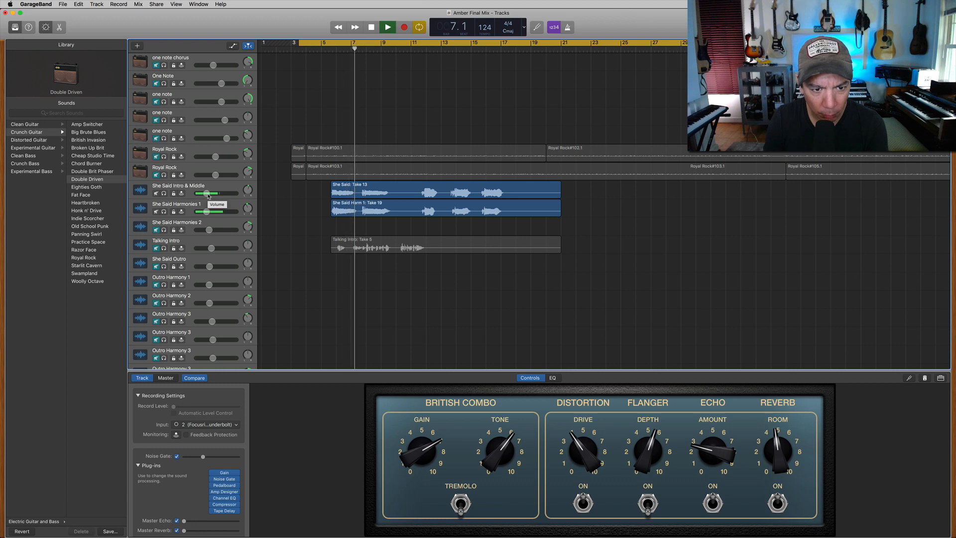
key(space)
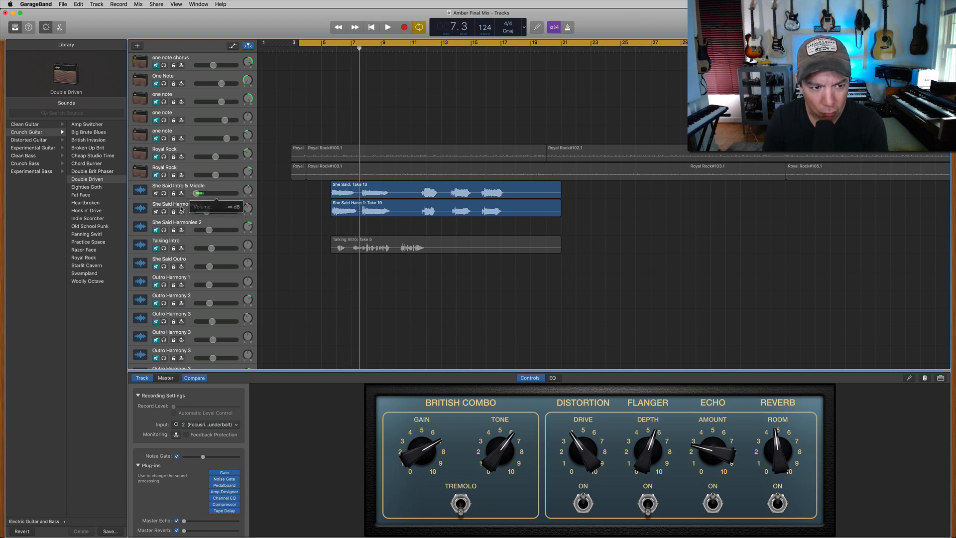
key(space)
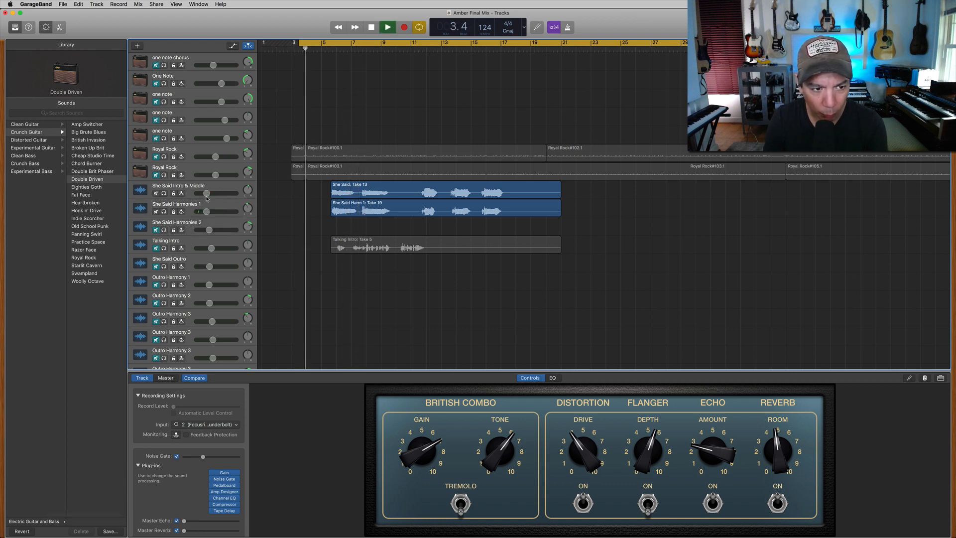
- Show track automation and turn it off for the She Said Intro & Middle and She Said Harmonies 1 tracks
key(a)
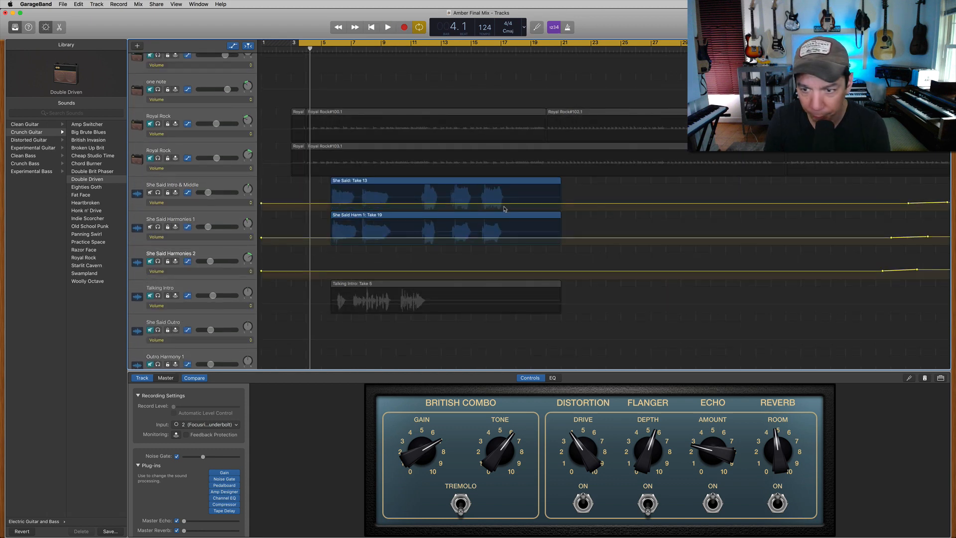
key(super+Left)
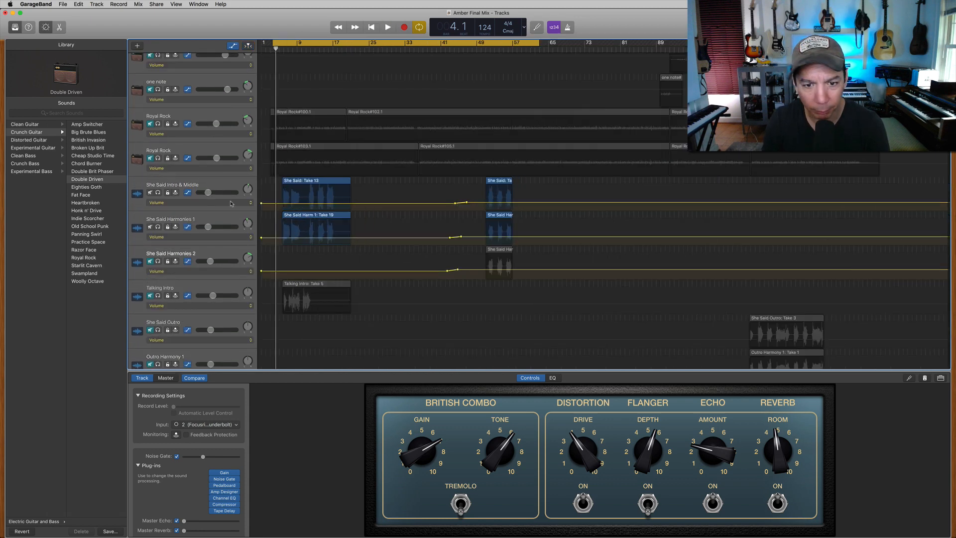
click(188, 193)
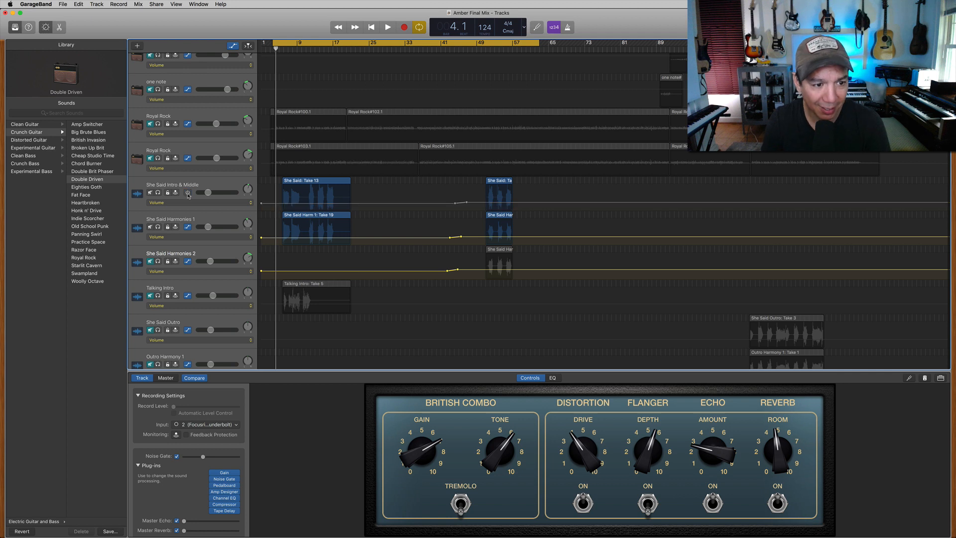
click(188, 227)
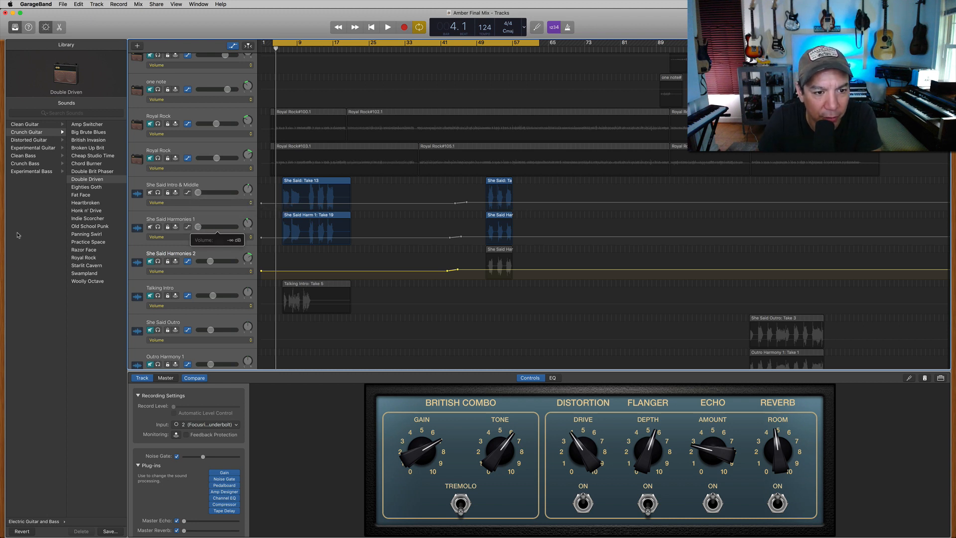
- While the intro plays, bring the She Said Intro & Middle and She Said Harmonies 1 volumes up from silence to a low, matching level
key(space)
drag(198, 192, 205, 192)
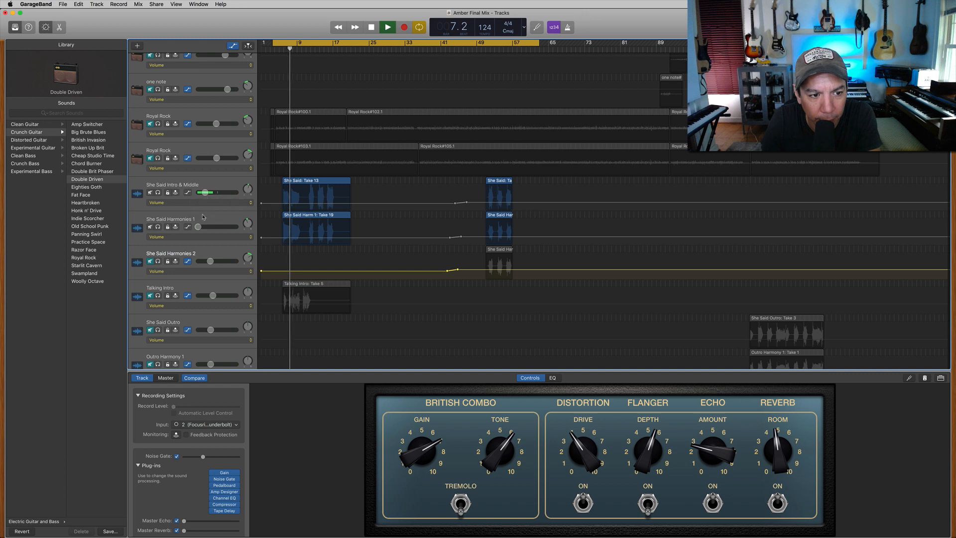
drag(198, 227, 205, 226)
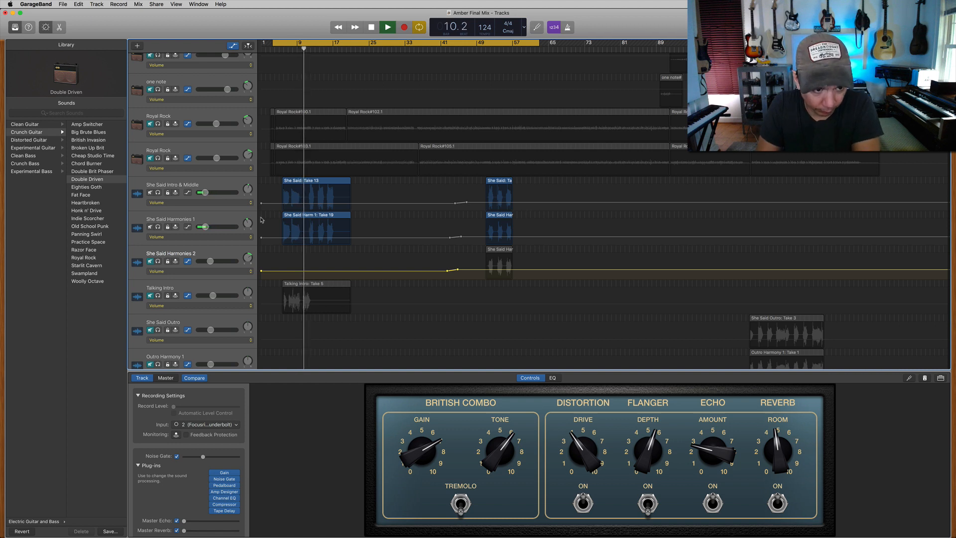
key(space)
- Show the She Said Harmonies 1 vocal in the audio editor and play the intro to examine its waveform for loud peaks
click(223, 187)
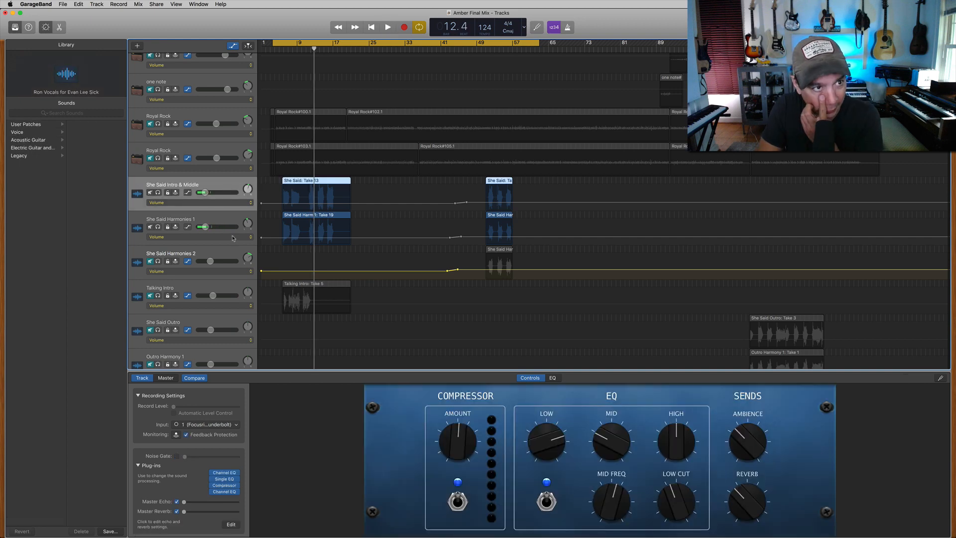
click(59, 28)
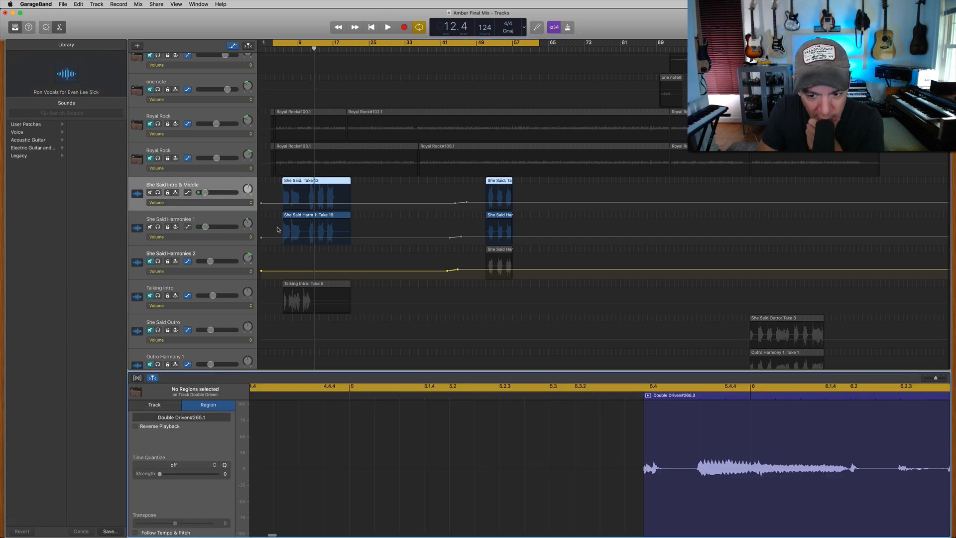
click(291, 51)
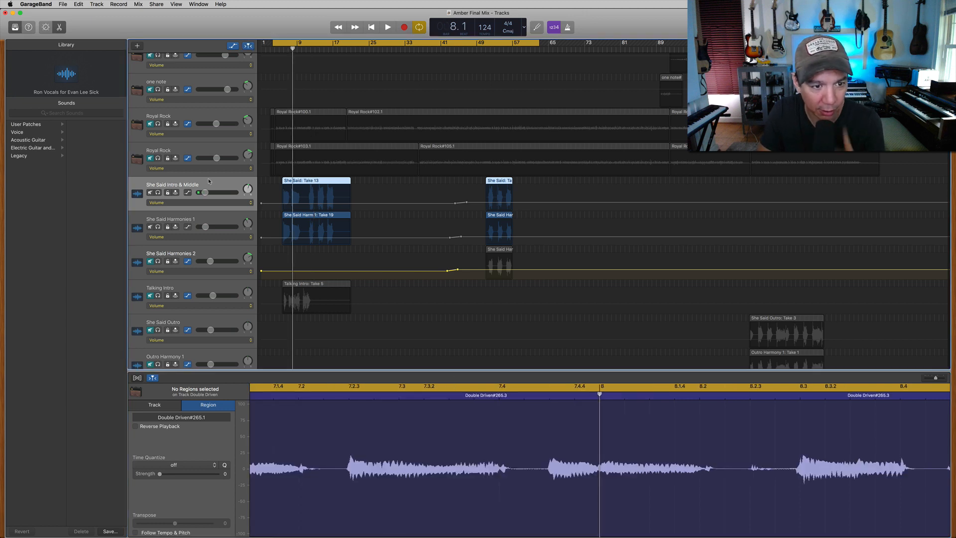
key(space)
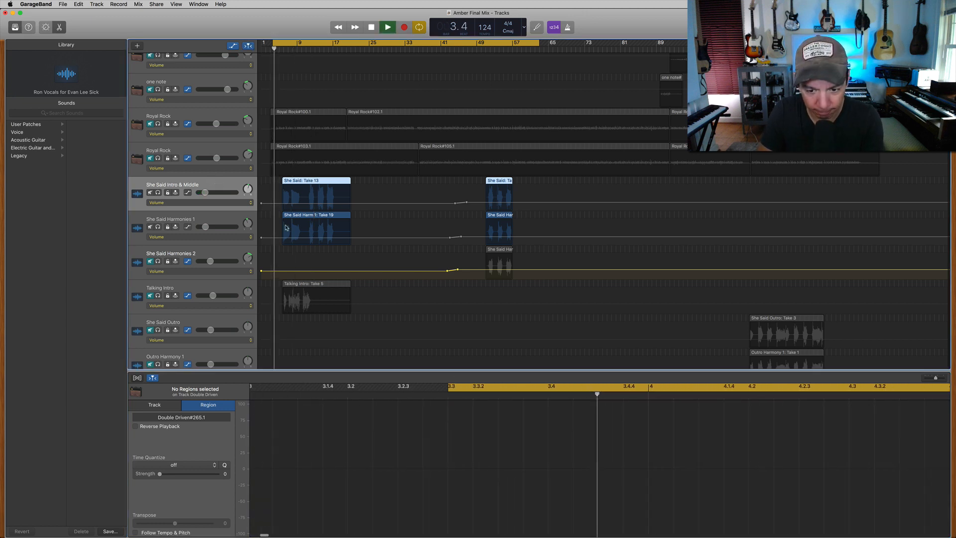
scroll(393, 211, down, 4)
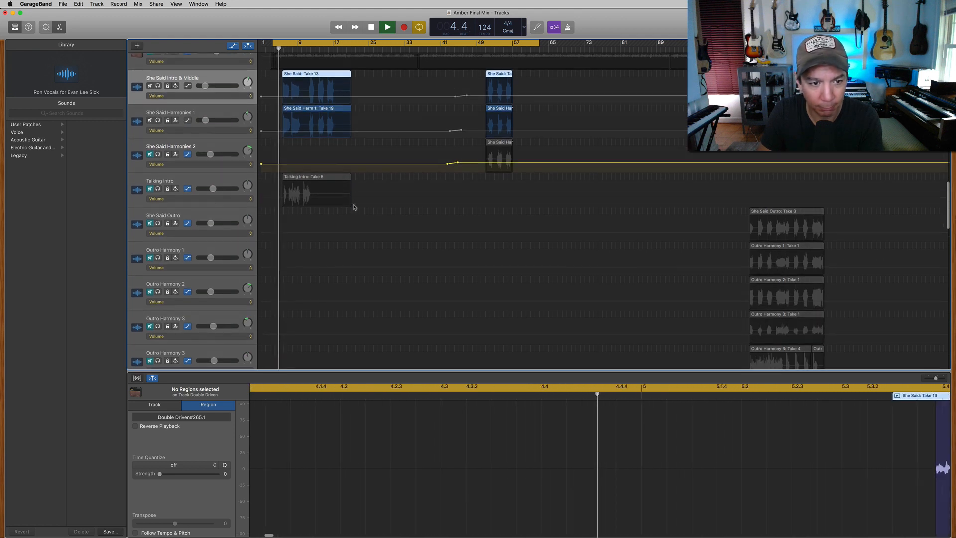
scroll(354, 207, up, 2)
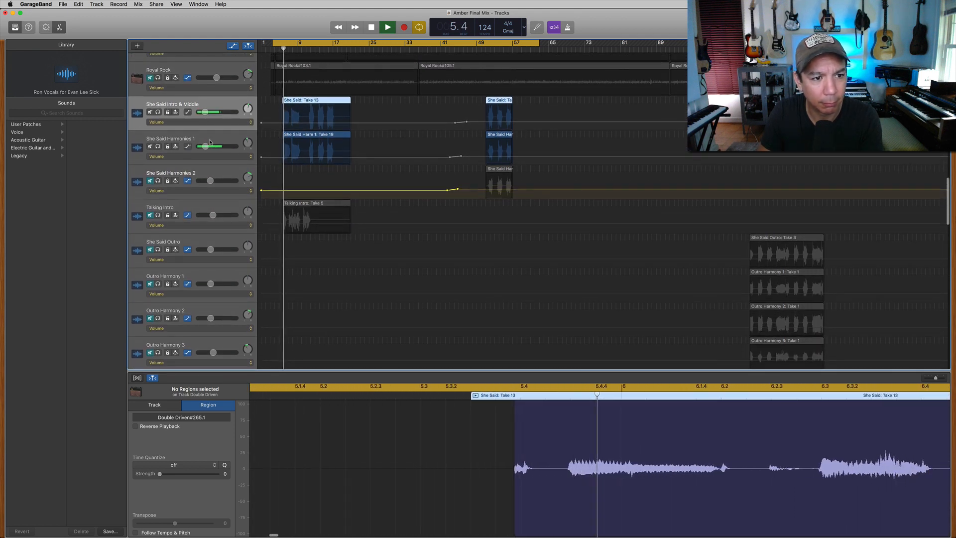
click(214, 138)
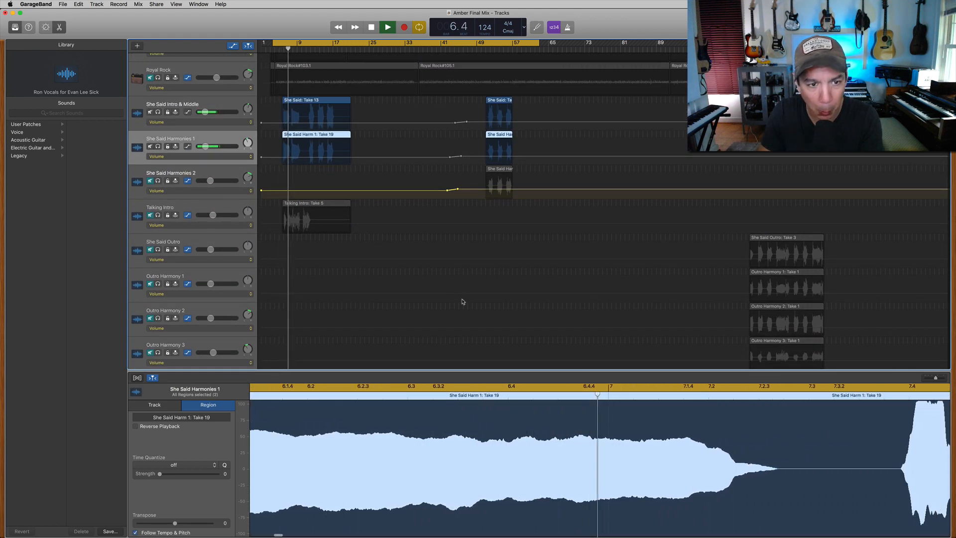
key(space)
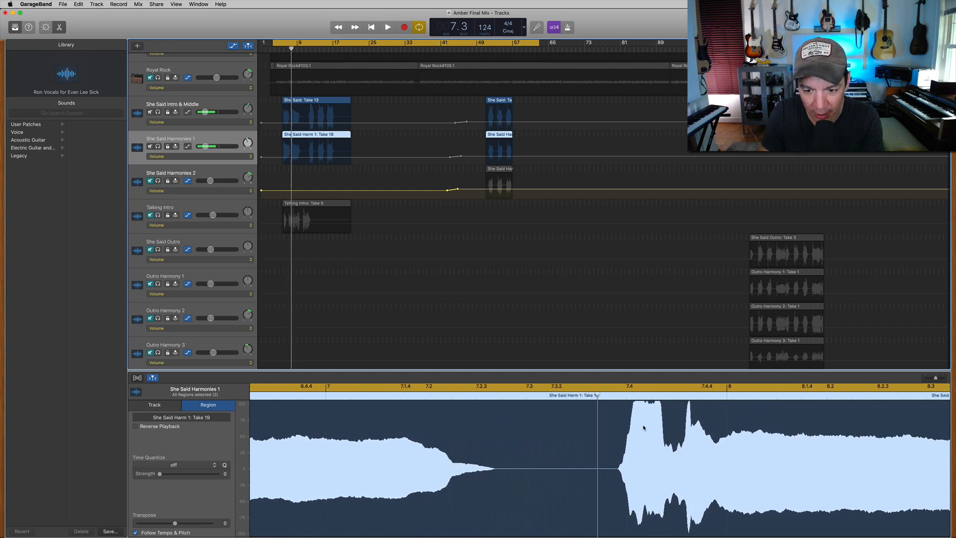
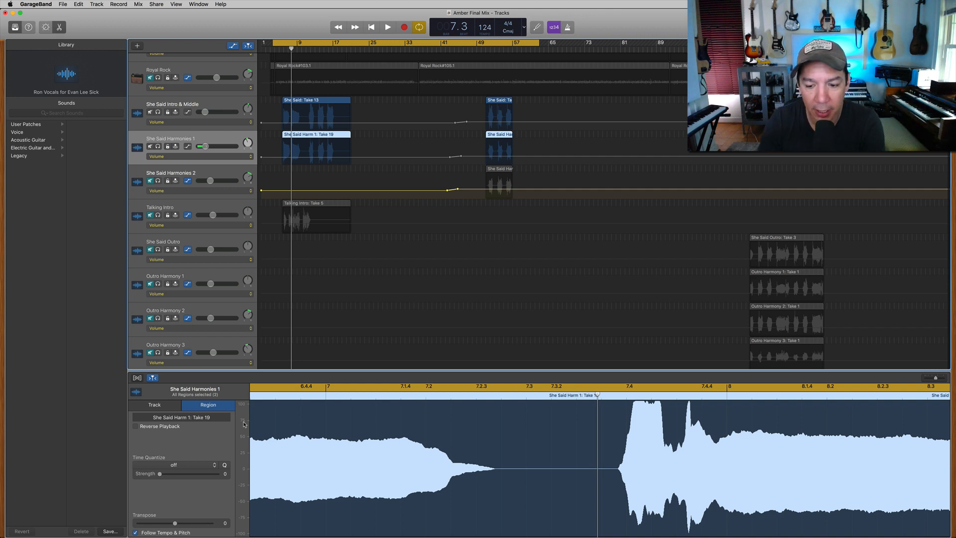
- Play the intro again and raise the volume of the second Double Driven track slightly
key(space)
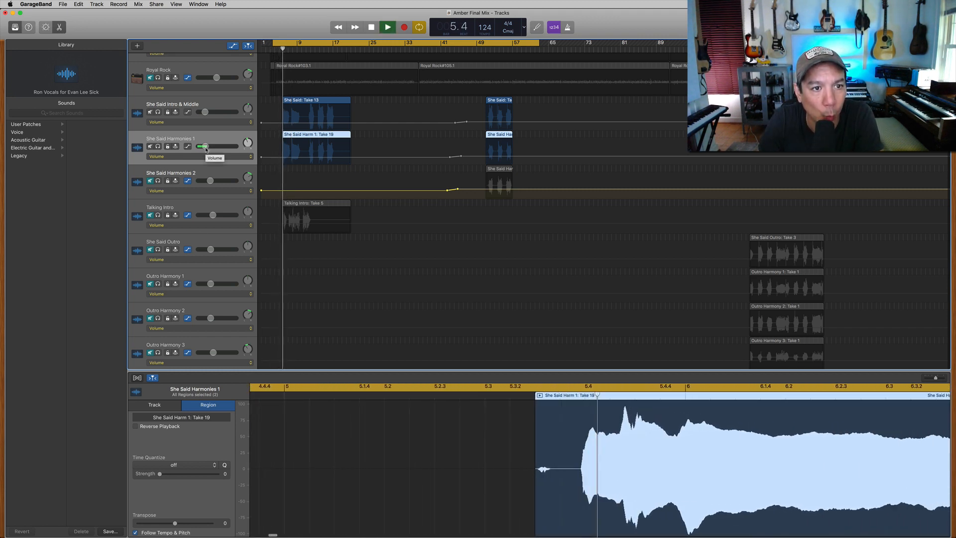
scroll(320, 238, up, 10)
scroll(320, 240, up, 15)
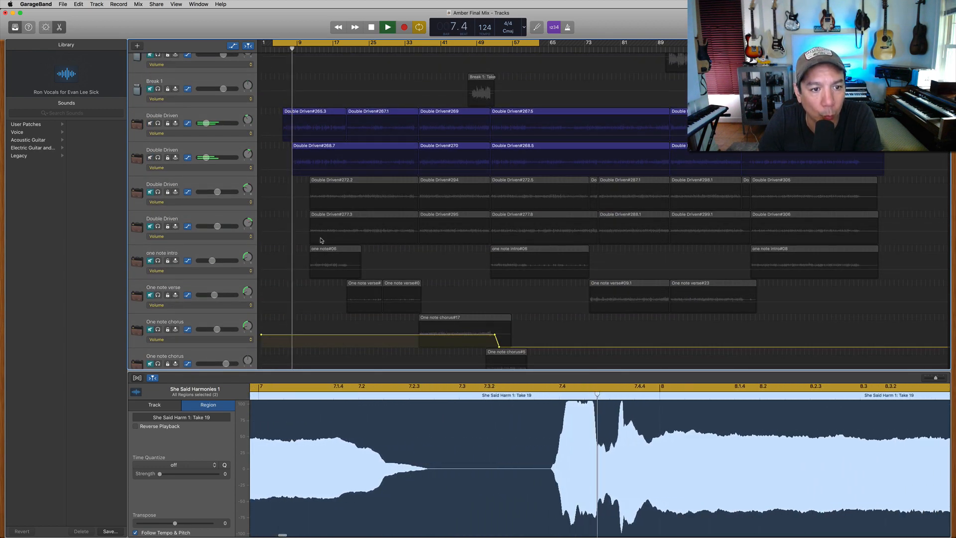
click(209, 159)
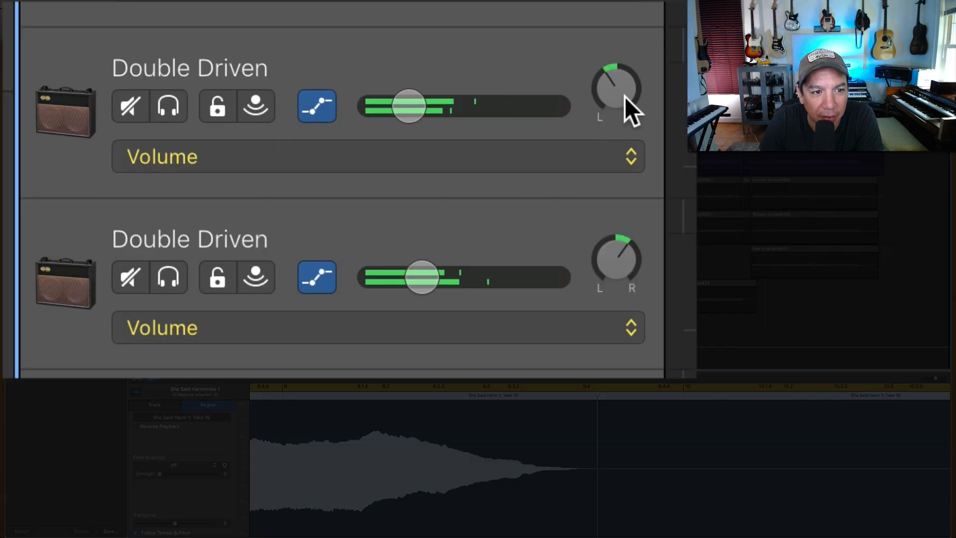
- Compare the pan of the two Double Driven guitars and pan the second one further right to about +21
click(250, 121)
click(611, 258)
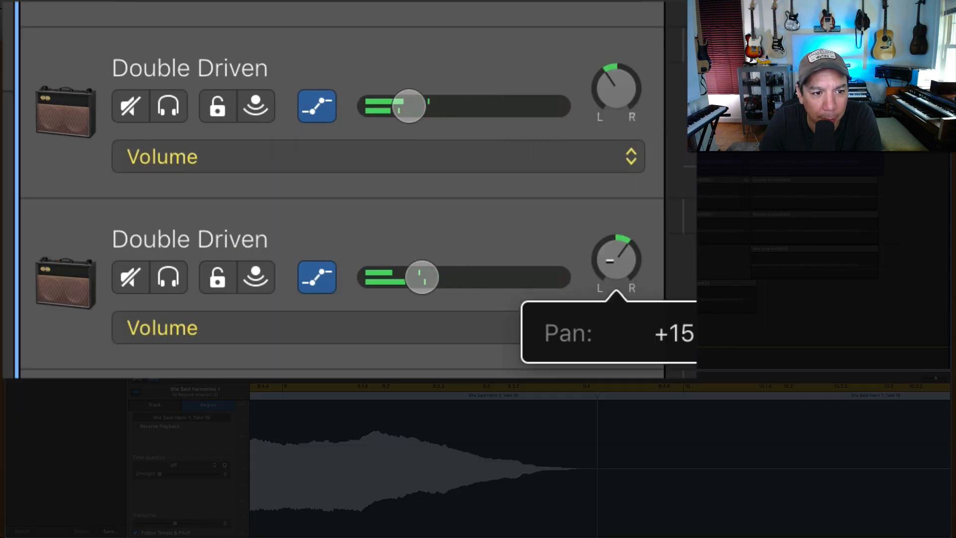
click(614, 95)
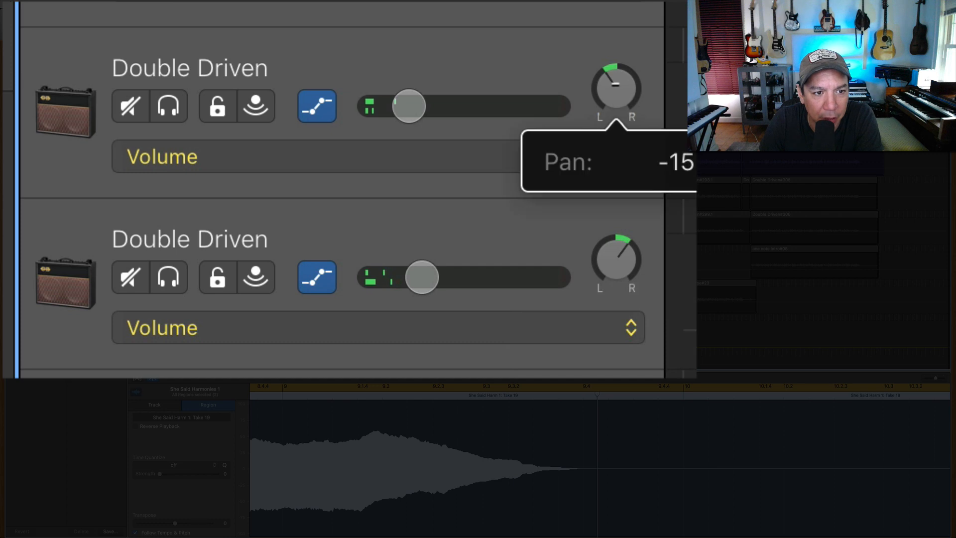
click(621, 264)
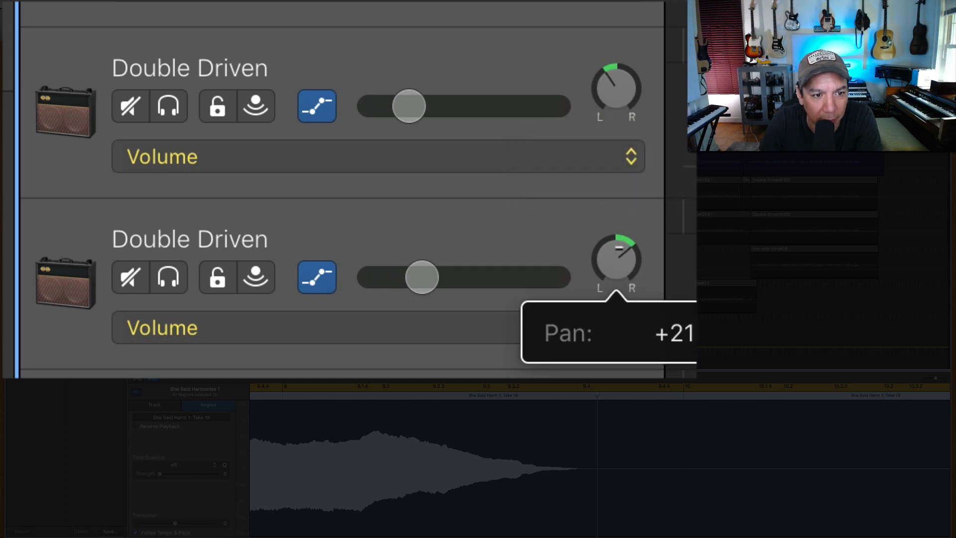
drag(620, 243, 620, 240)
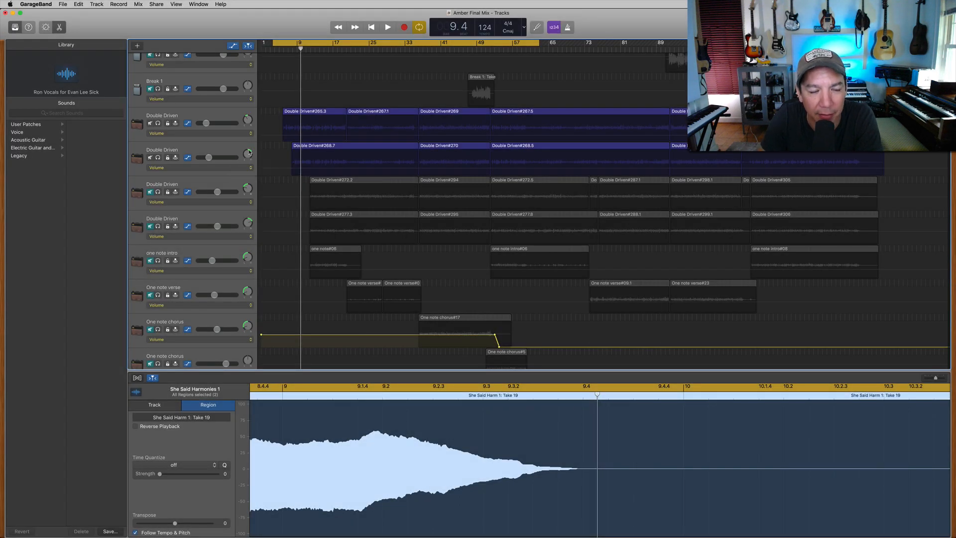
- Play the intro and check the volume levels of the intro bass and the second Double Driven guitar
key(space)
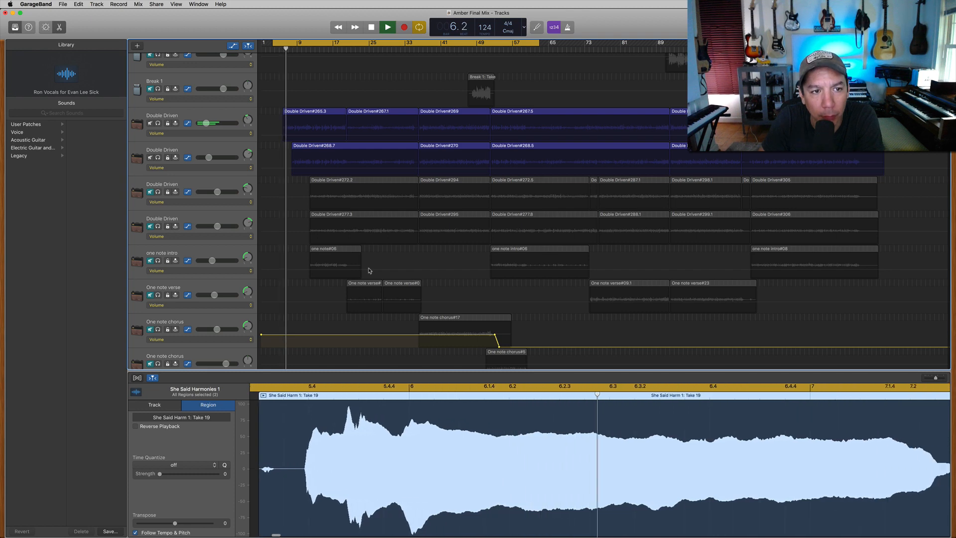
scroll(352, 247, up, 6)
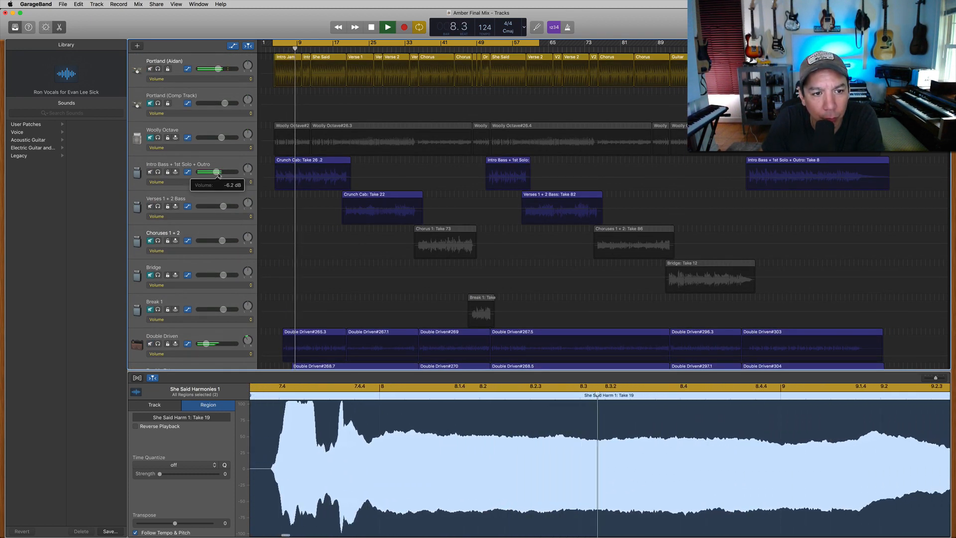
scroll(342, 269, down, 5)
scroll(341, 269, down, 3)
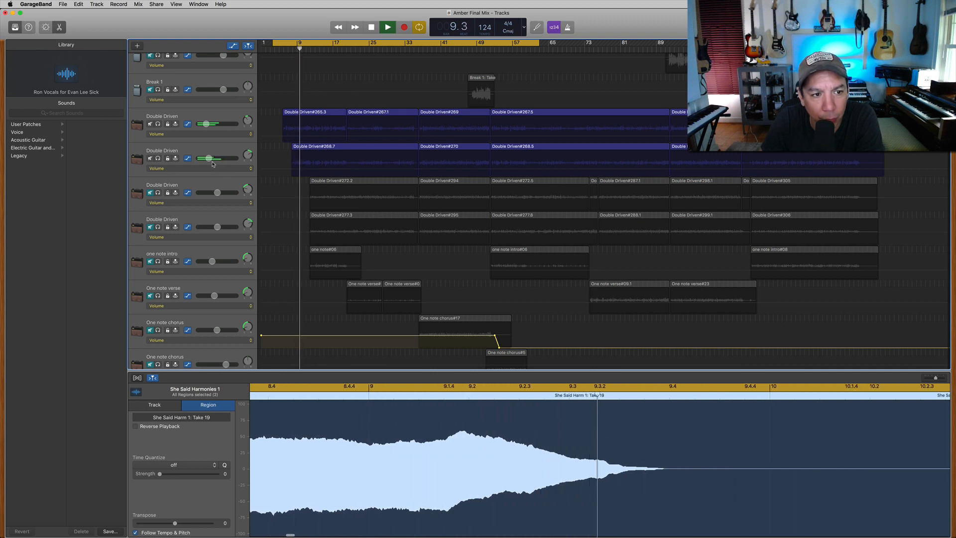
mouse_move(209, 159)
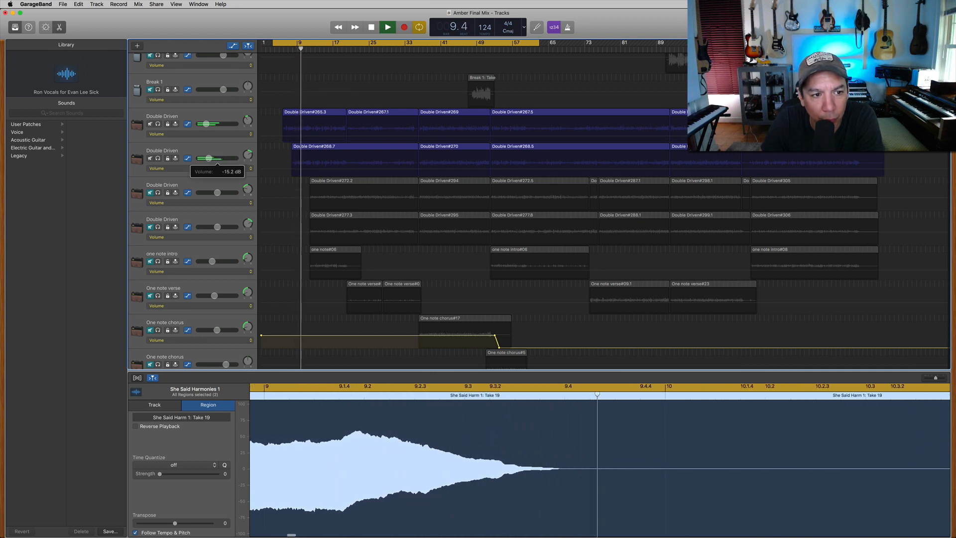
key(space)
- Open Amp Designer for the second Double Driven track, review its amp and cabinet settings, and close it
click(236, 154)
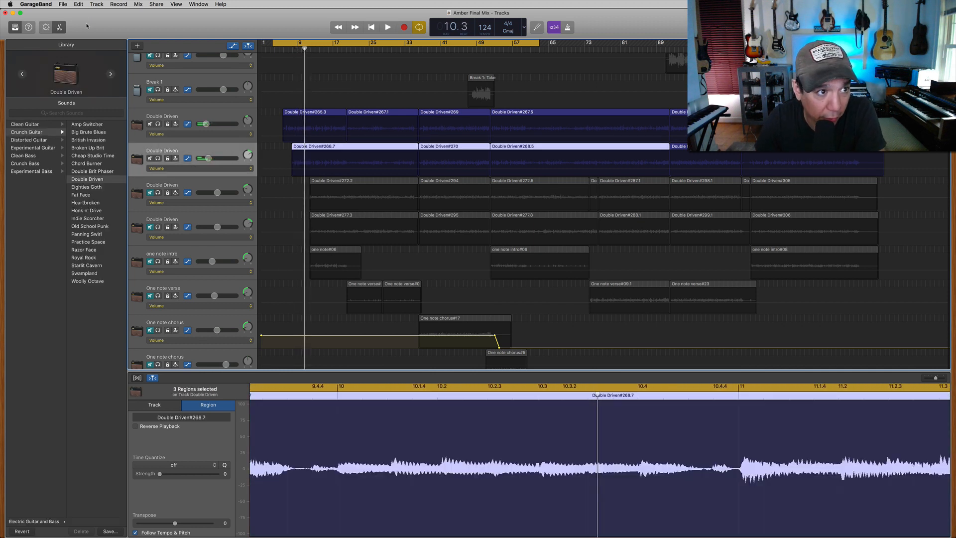
key(b)
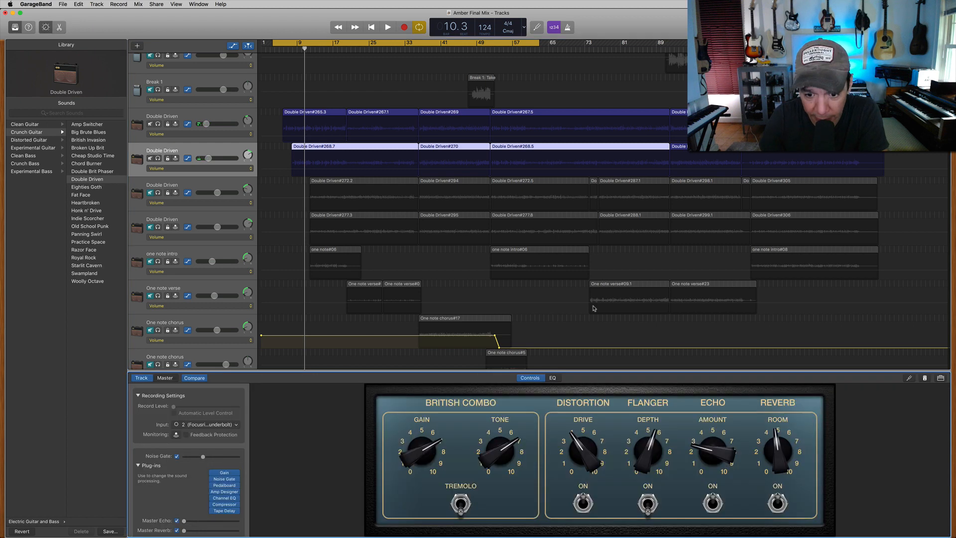
click(939, 378)
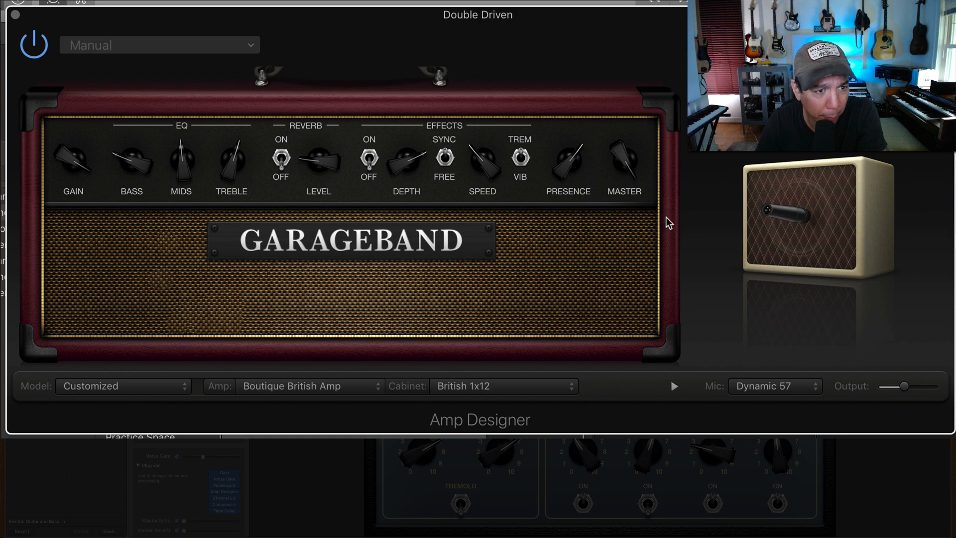
mouse_move(793, 365)
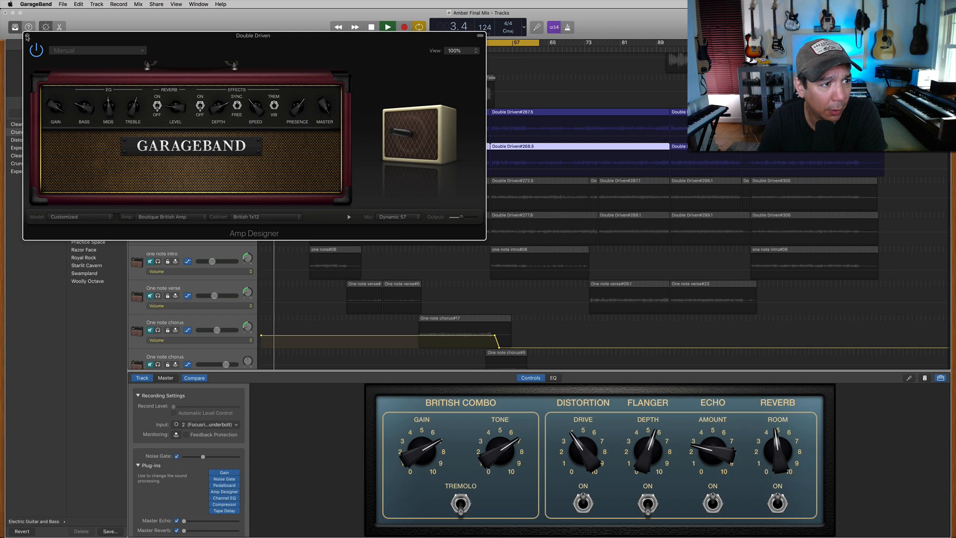
click(15, 15)
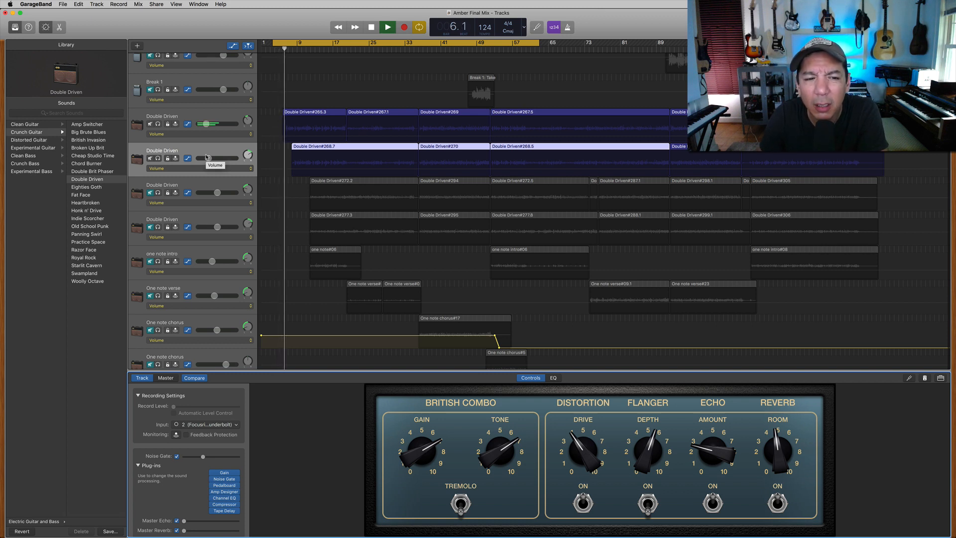
- Raise the volume of the first Double Driven track slightly while the intro plays
drag(205, 125, 207, 123)
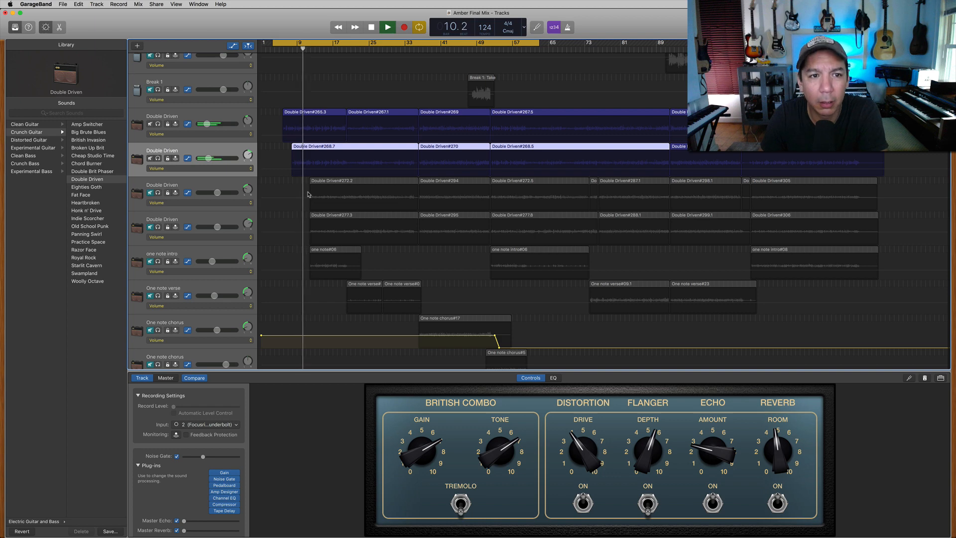
- Play the intro and raise the Portland drum track's compression amount, comparing the maximum with a moderate setting
scroll(308, 194, up, 6)
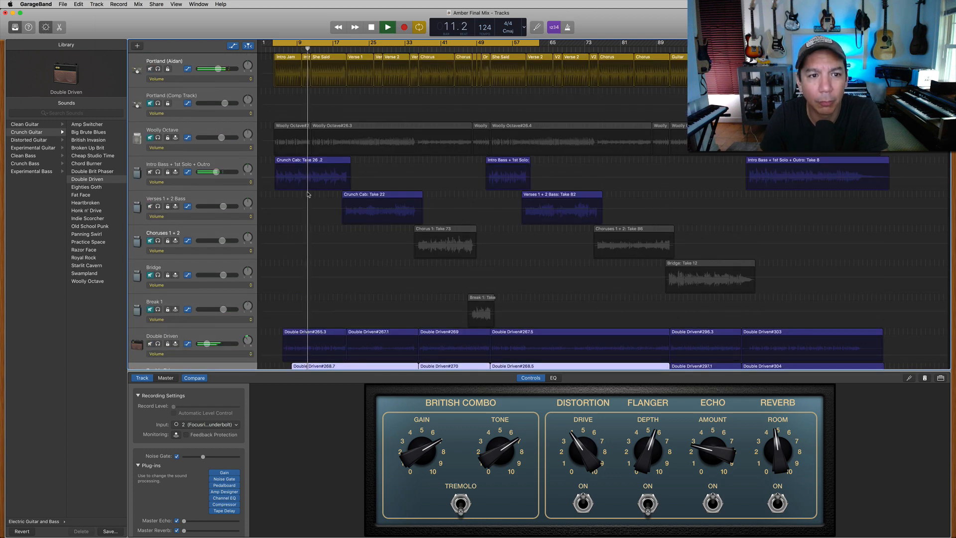
click(209, 60)
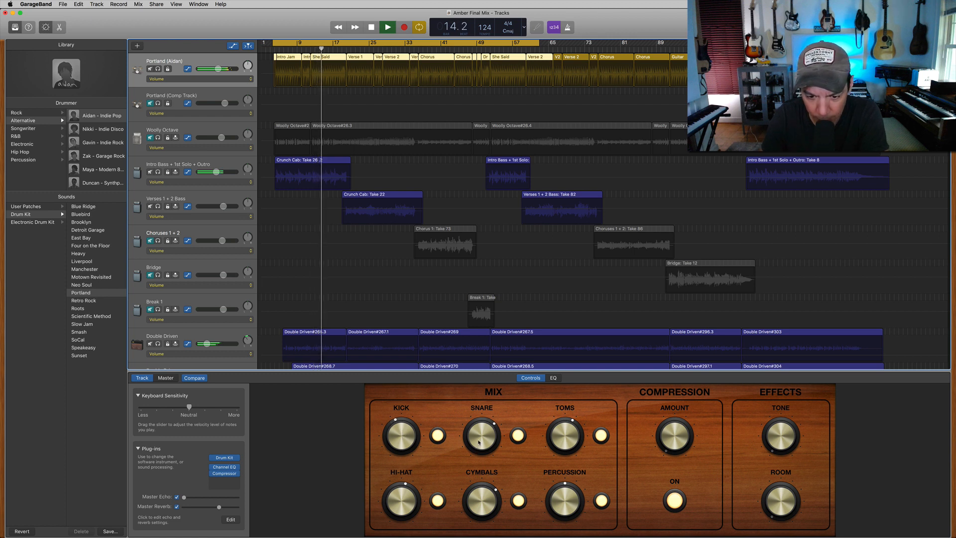
key(space)
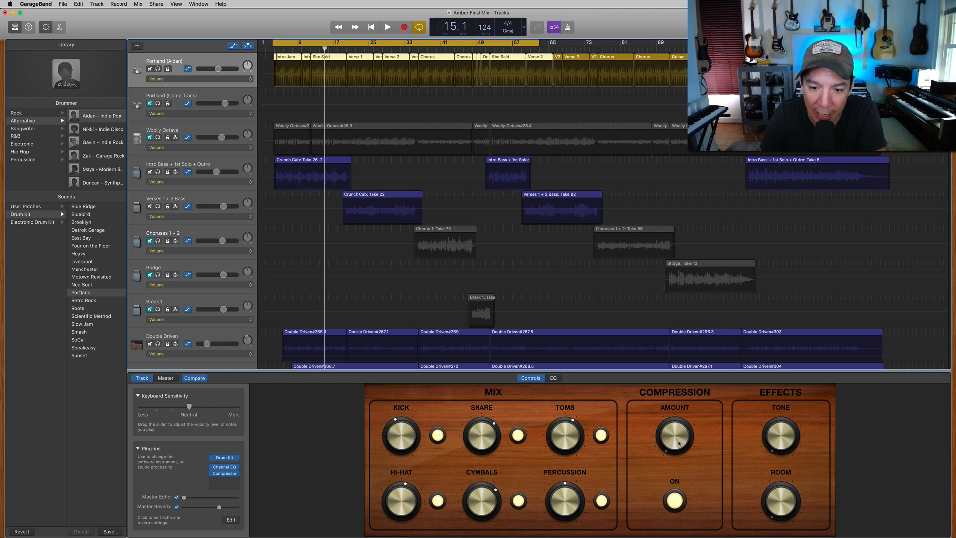
key(space)
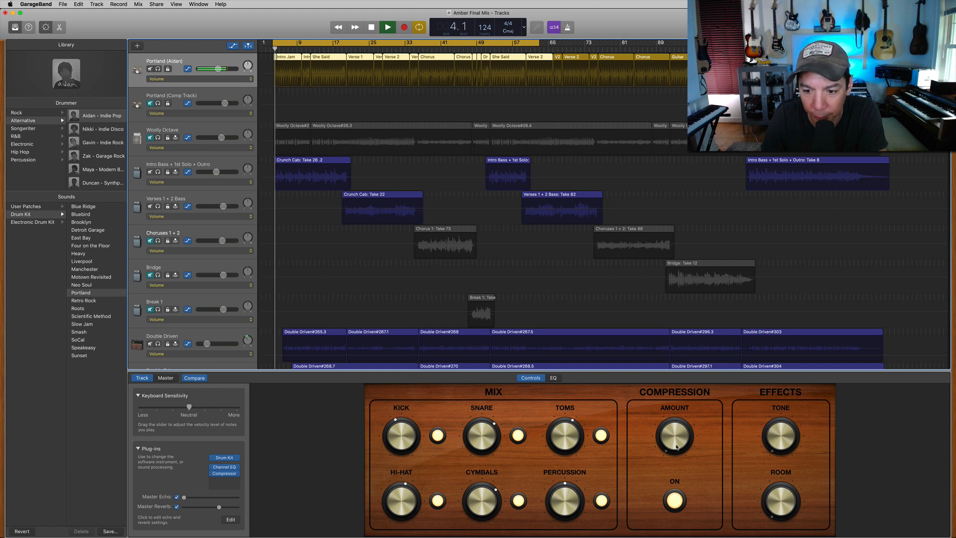
drag(666, 425, 670, 370)
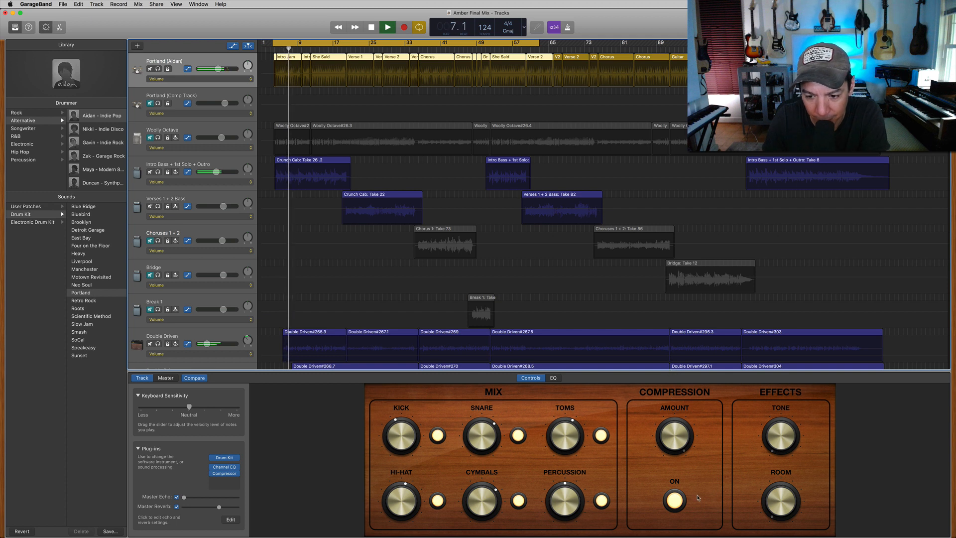
drag(683, 449, 677, 495)
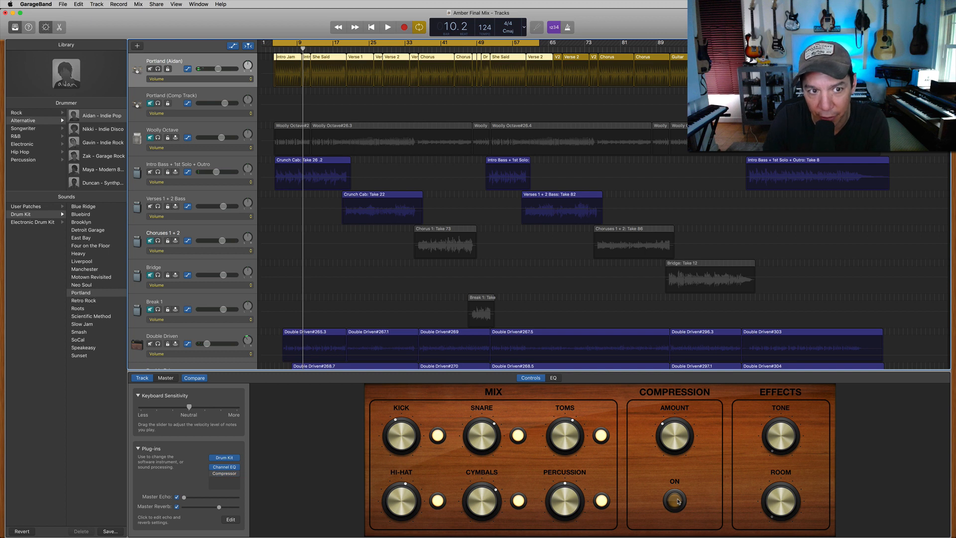
- Replay the intro with the drum compression off and switch the compression back on
key(Return)
key(space)
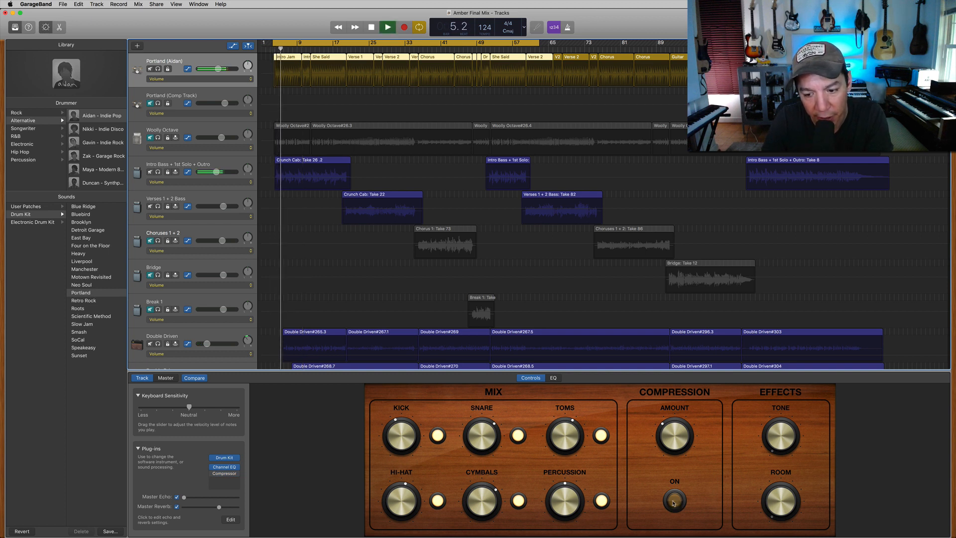
click(673, 501)
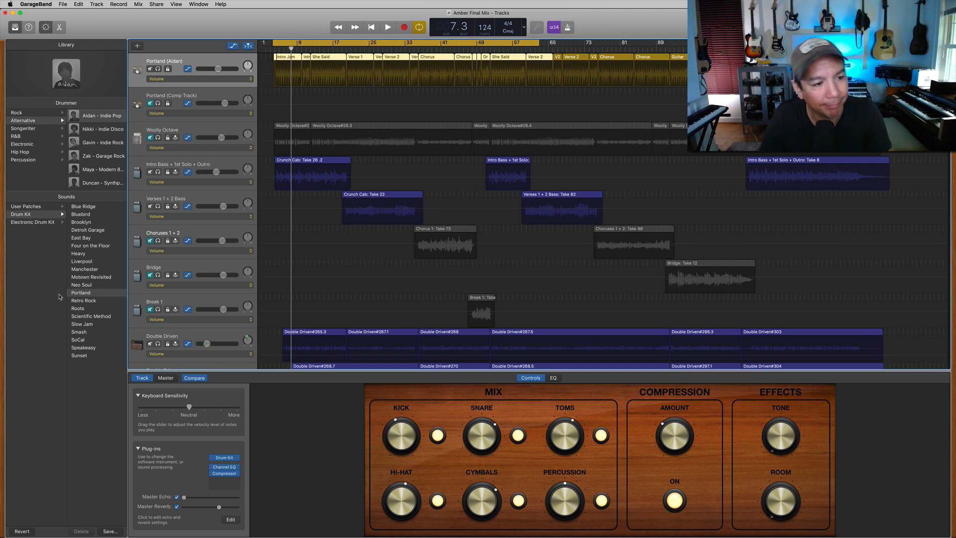
- Replay the intro and open the Portland drum track's Channel EQ with the Analyzer turned on
key(Return)
key(space)
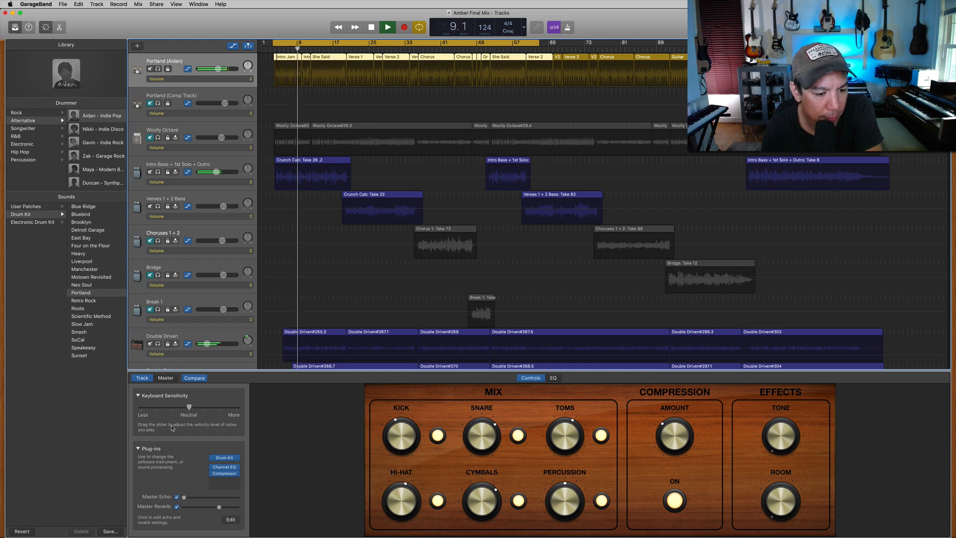
click(219, 473)
click(351, 465)
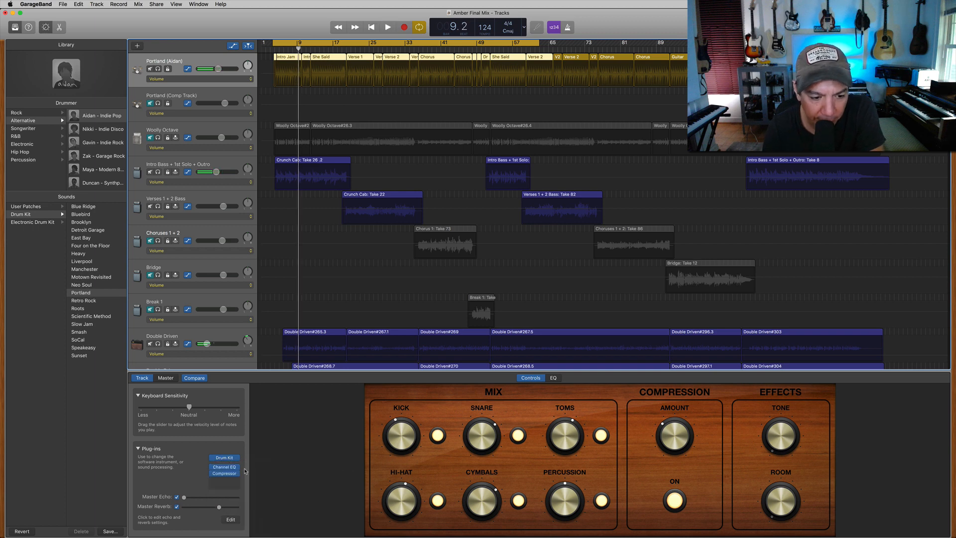
click(225, 469)
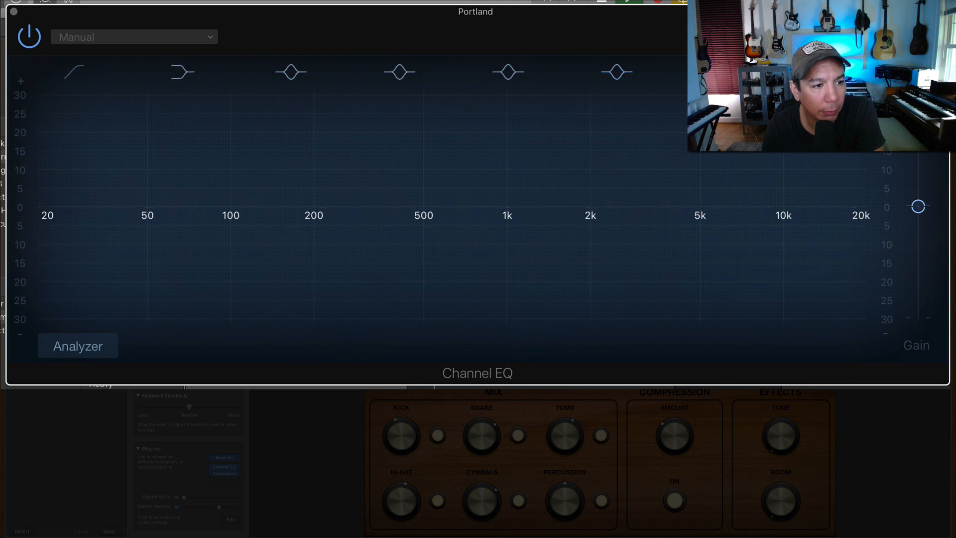
click(78, 338)
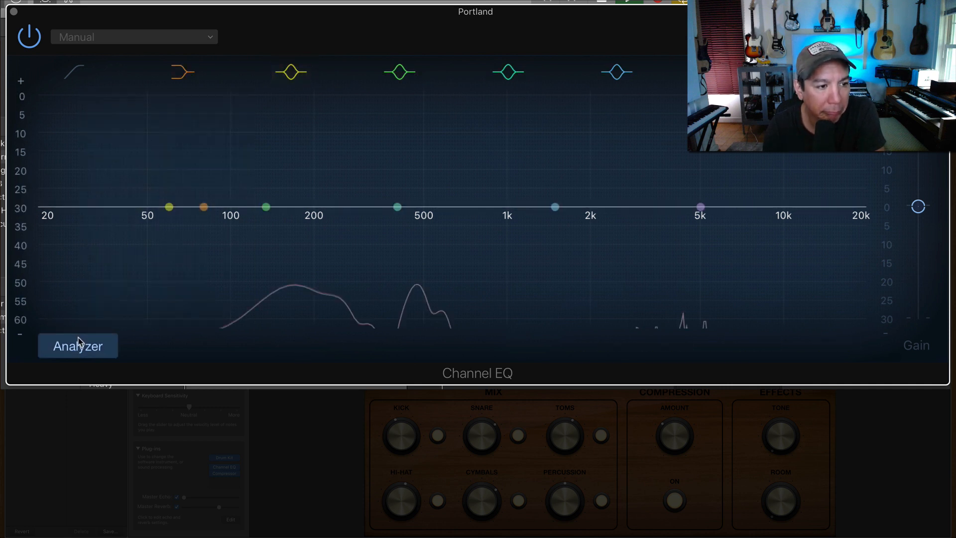
- Enable the high-pass filter at about 49 Hz and set the low shelf to about +1.5 dB at 60 Hz
click(74, 74)
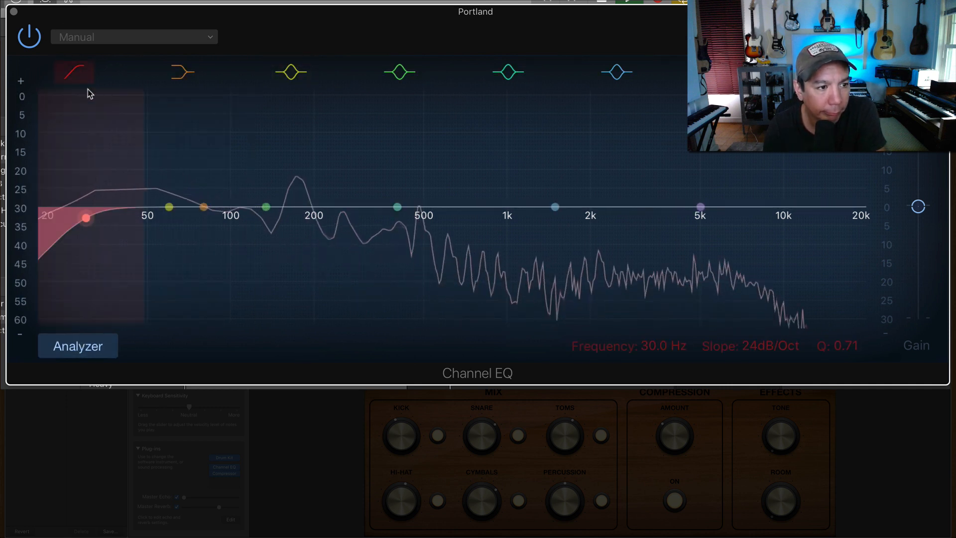
drag(86, 220, 148, 224)
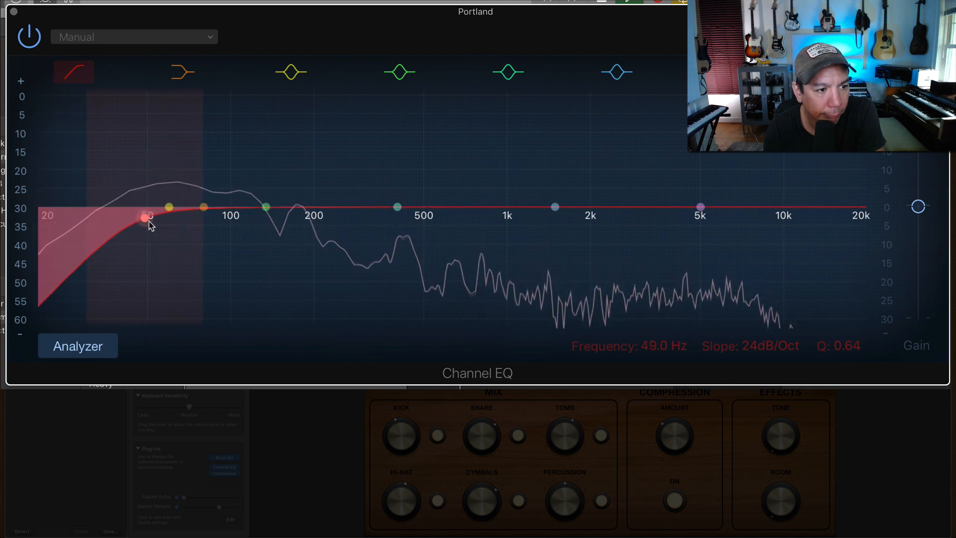
click(205, 206)
click(169, 207)
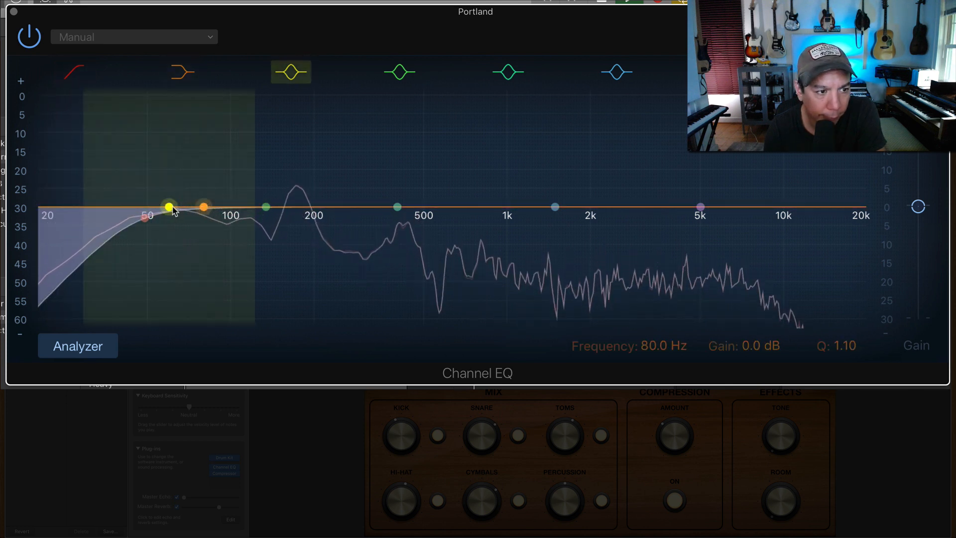
mouse_move(170, 208)
mouse_down()
mouse_move(236, 207)
mouse_move(167, 202)
mouse_up()
click(203, 207)
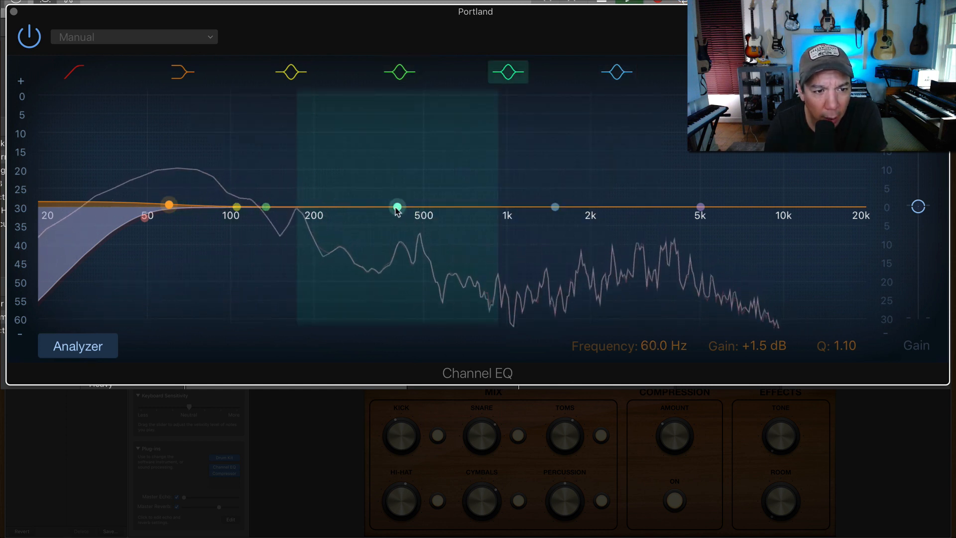
- Boost a peak band at 490 Hz by 13.5 dB, narrow its Q to 8.20, and sweep it down to a slight boost just below 200 Hz
drag(397, 207, 423, 138)
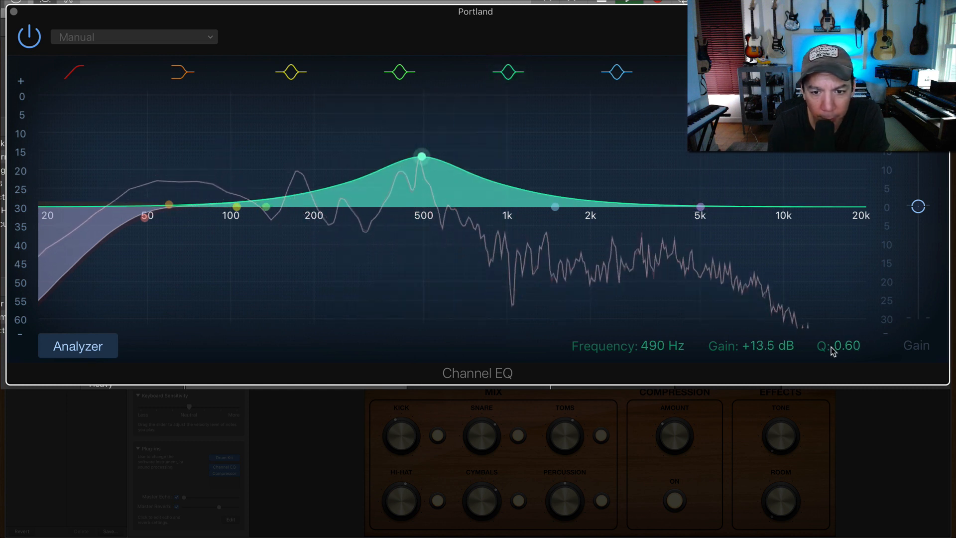
drag(849, 348, 849, 306)
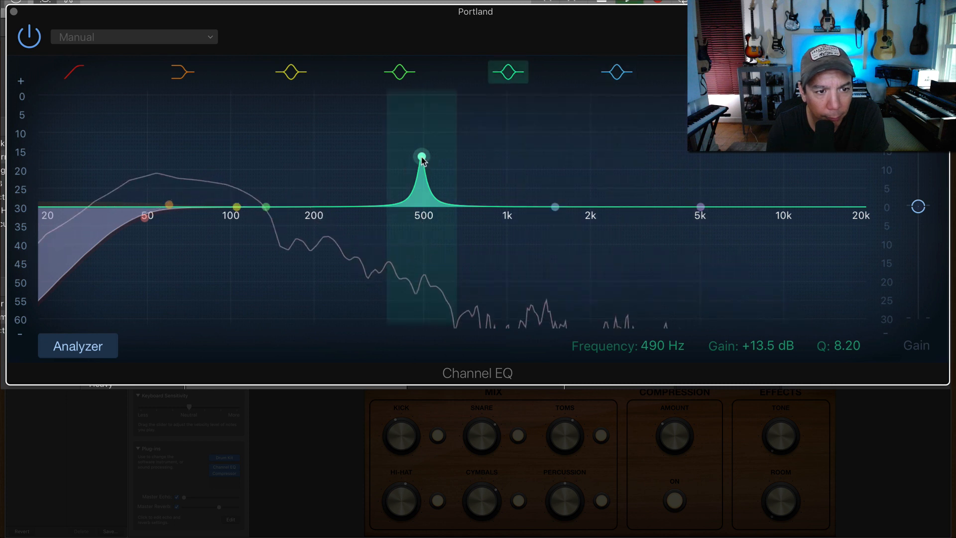
drag(428, 161, 298, 201)
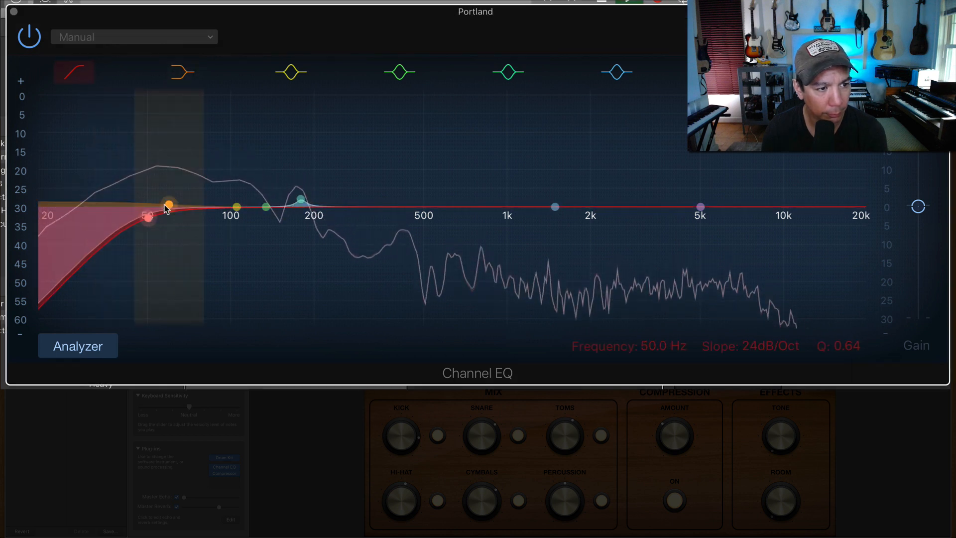
- Retune the low shelf to about 69 Hz with a 0.5 dB gain and close the Channel EQ
drag(169, 205, 179, 204)
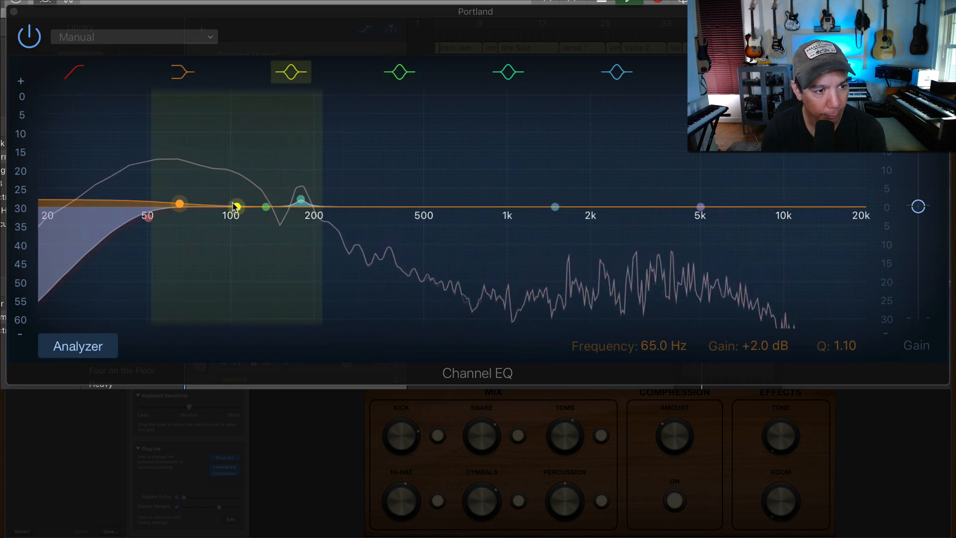
drag(179, 203, 188, 208)
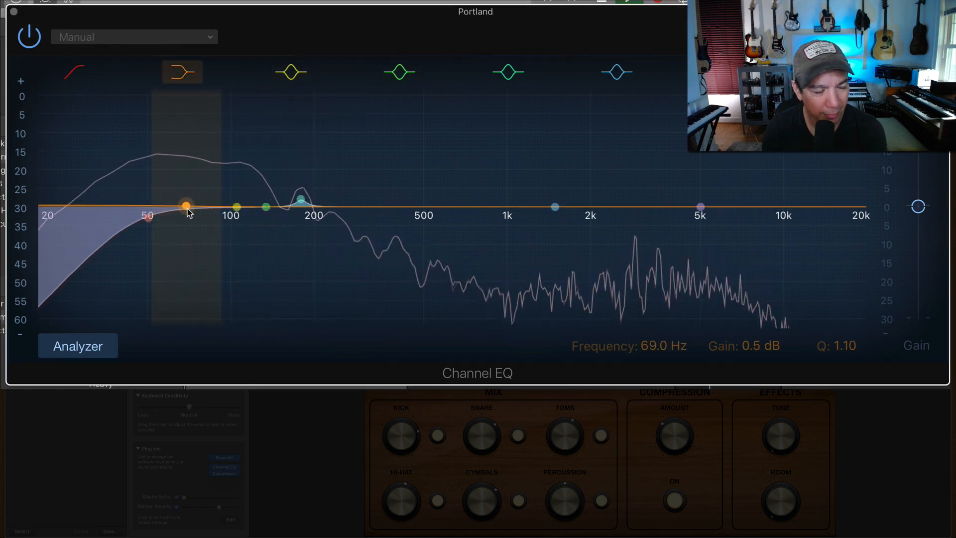
click(14, 11)
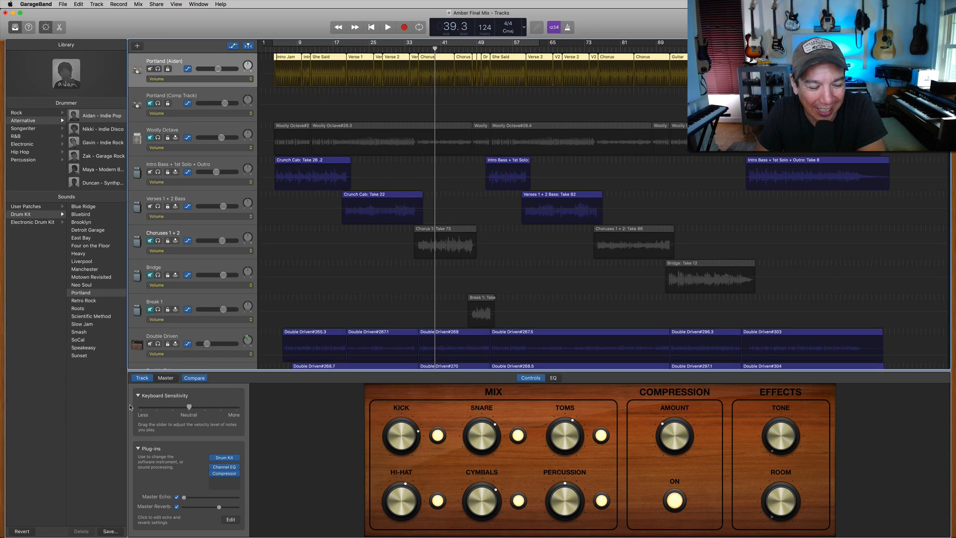
- Switch the drum track to the Heavy kit and audition it over the intro with more compression
click(87, 293)
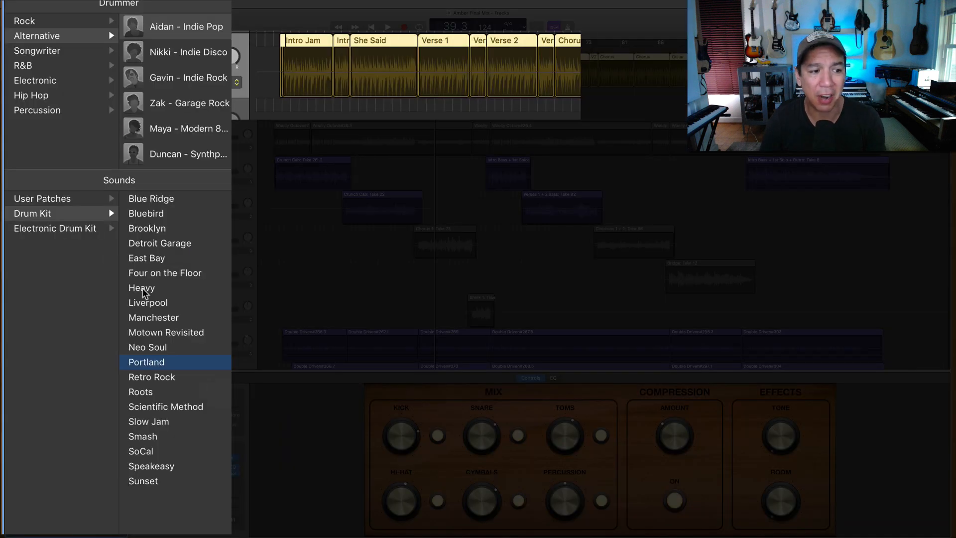
click(79, 254)
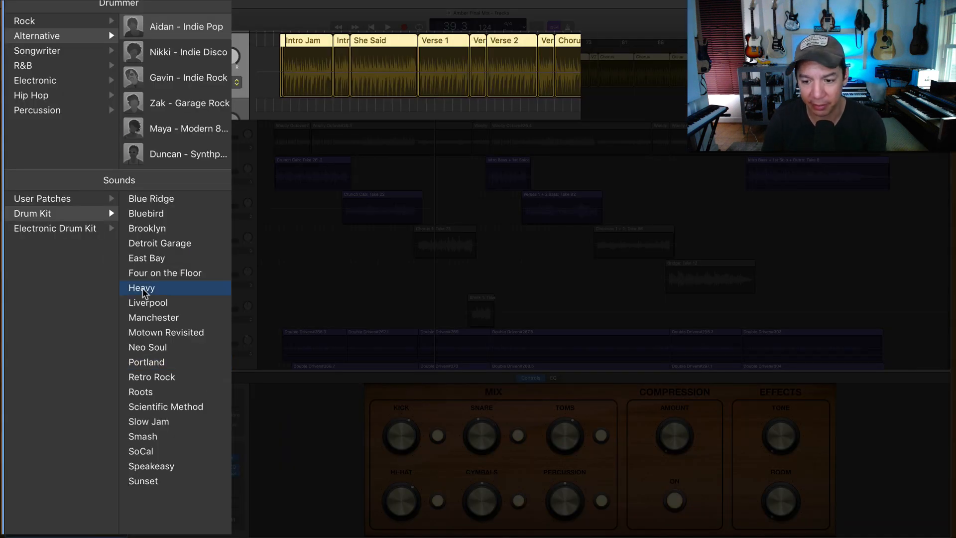
key(space)
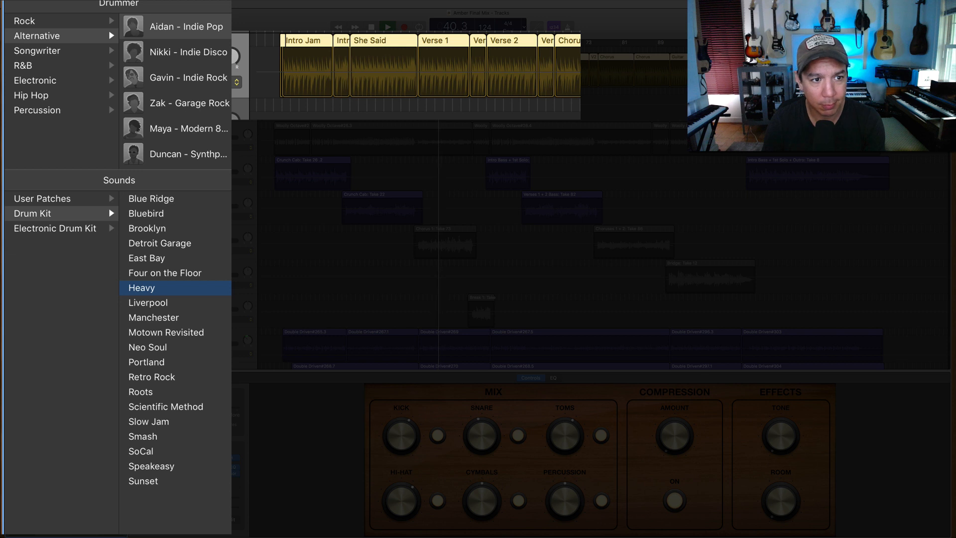
key(space)
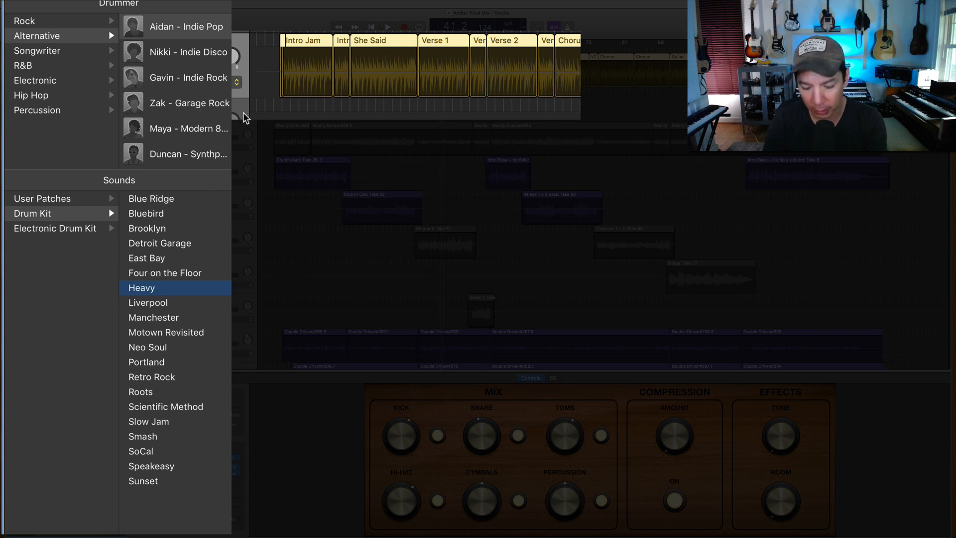
key(space)
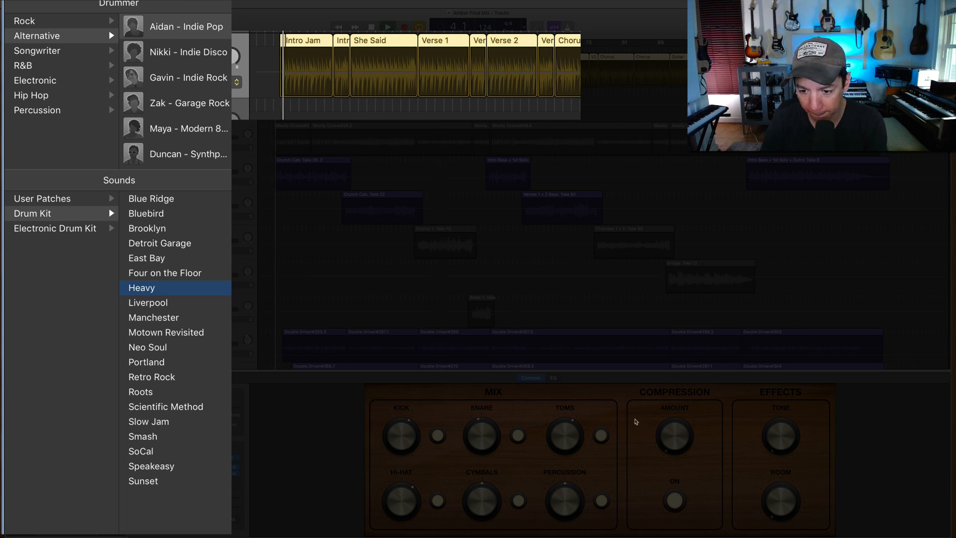
drag(674, 444, 666, 408)
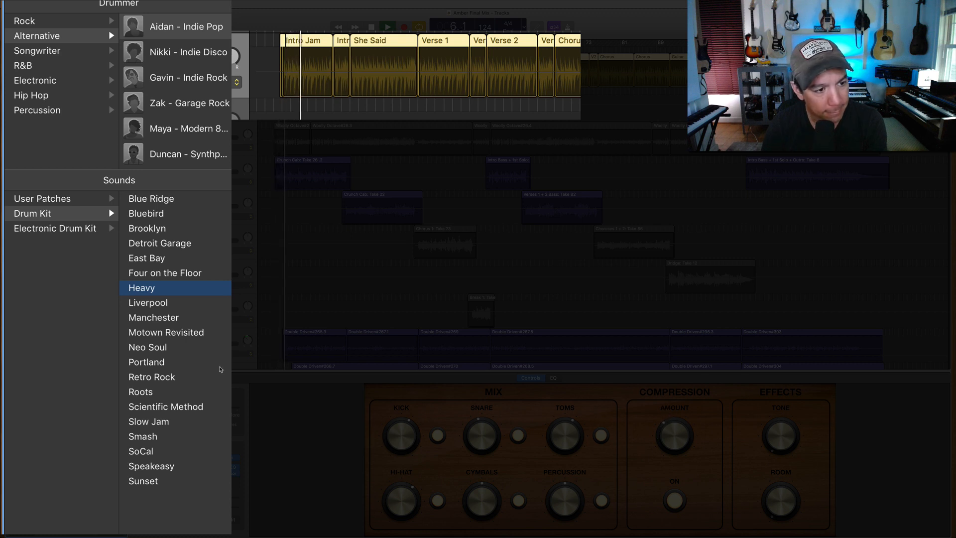
key(space)
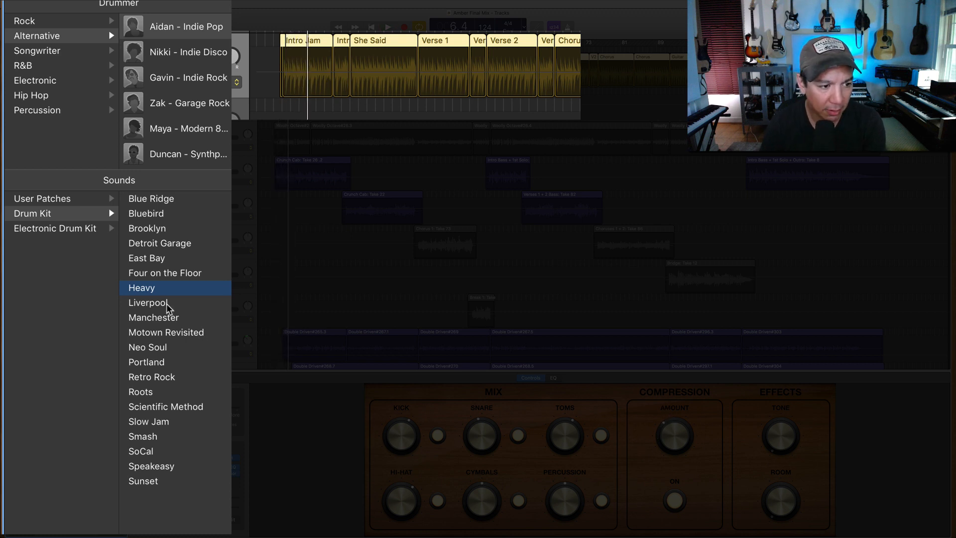
- Audition the Retro Rock and Scientific Method drum kits over the intro
click(166, 378)
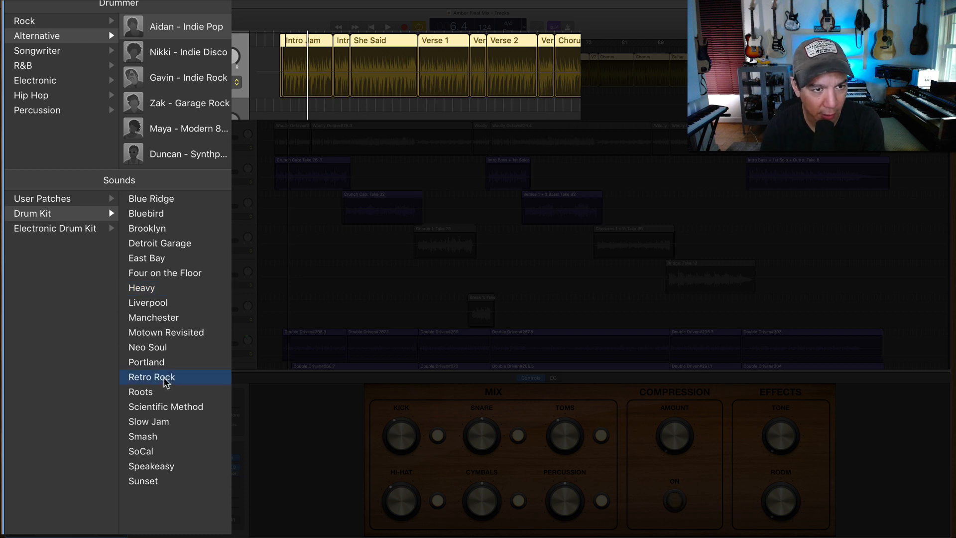
key(space)
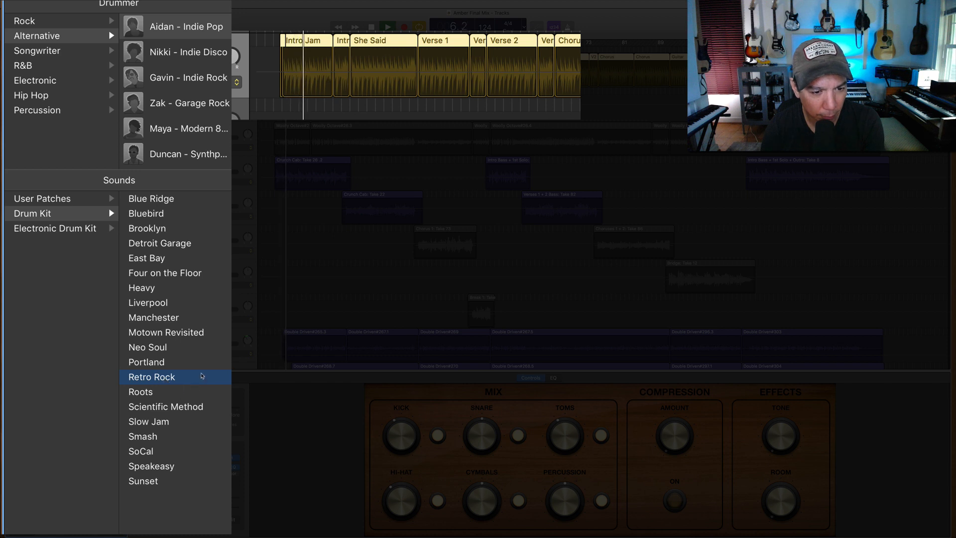
scroll(313, 279, down, 5)
scroll(314, 279, up, 5)
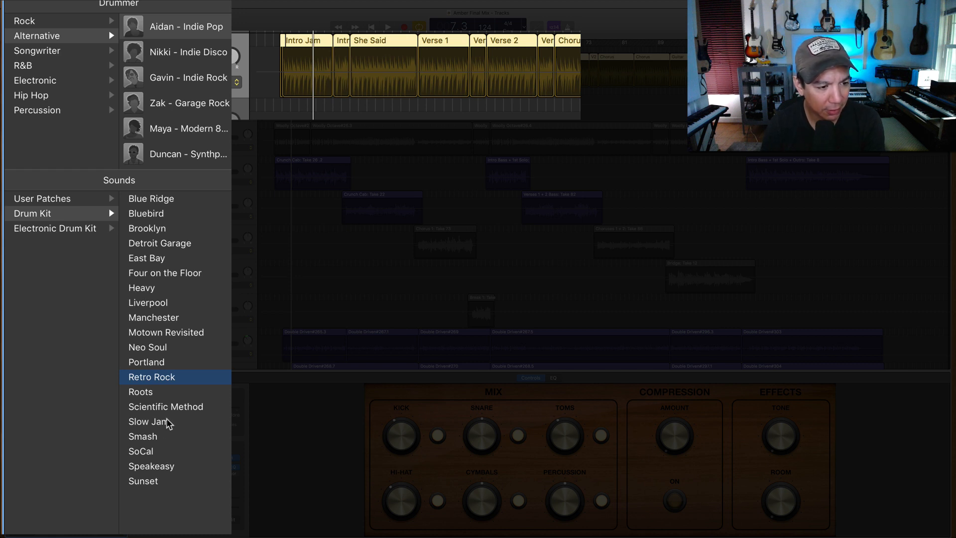
click(174, 409)
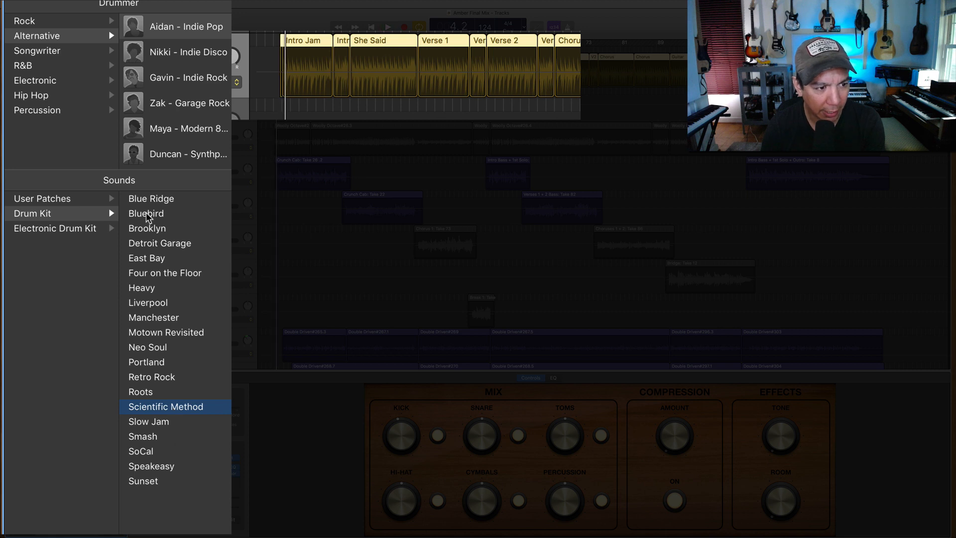
- Audition the Blue Ridge, Bluebird, Brooklyn and Detroit Garage drum kits over the intro
click(154, 199)
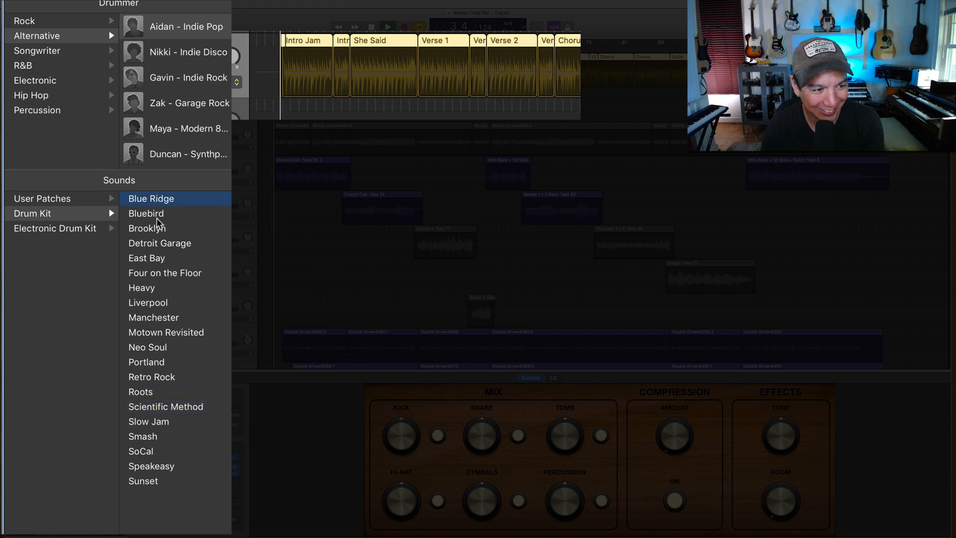
click(157, 217)
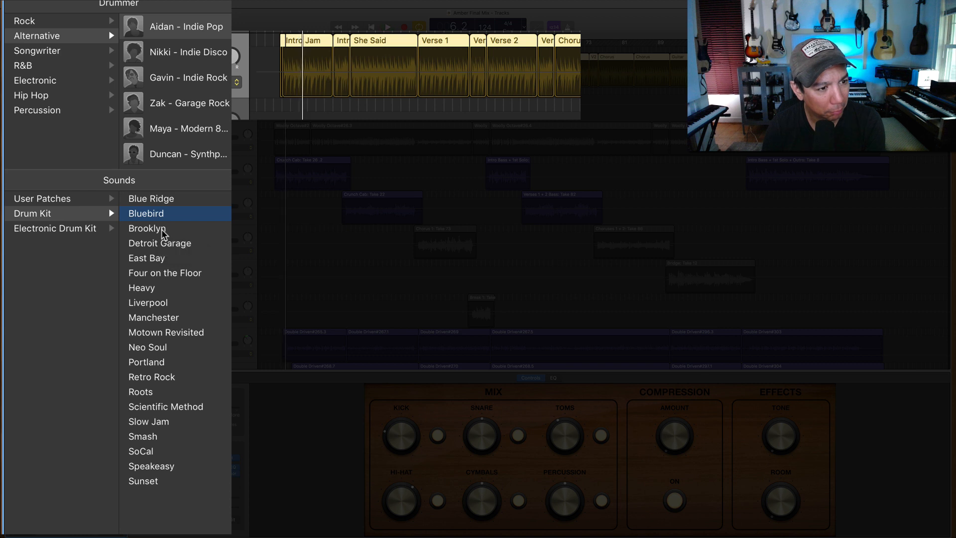
click(162, 232)
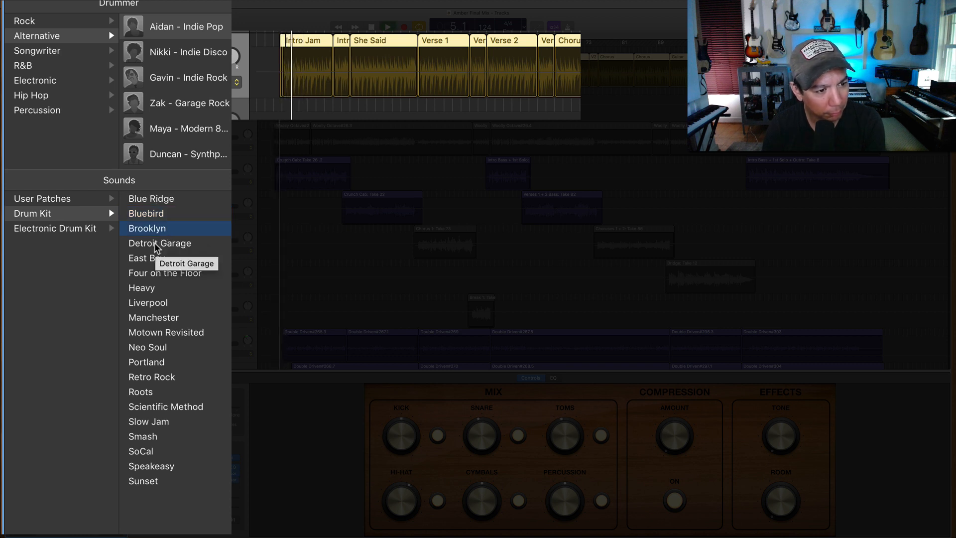
click(158, 244)
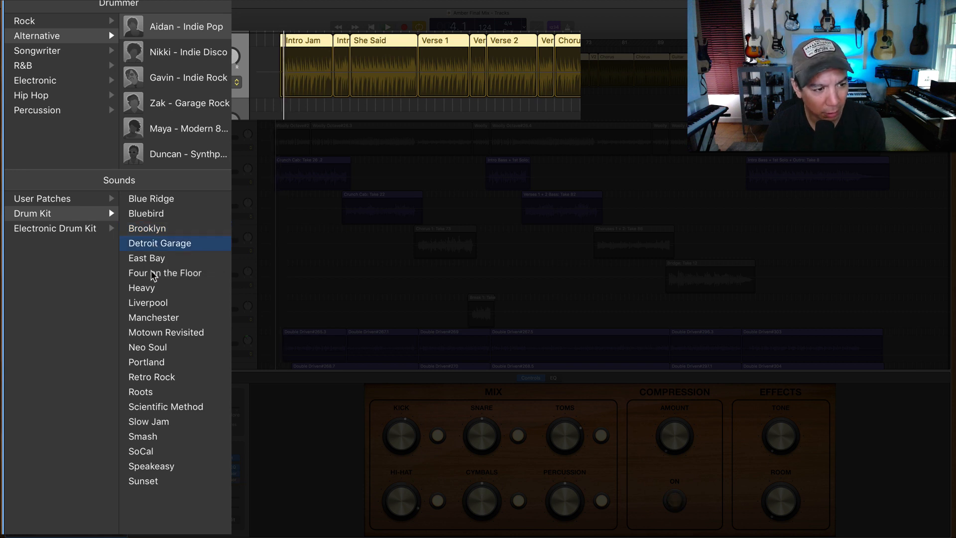
- Switch the drum track to the East Bay kit and raise its compression amount slightly while auditioning the intro
click(158, 259)
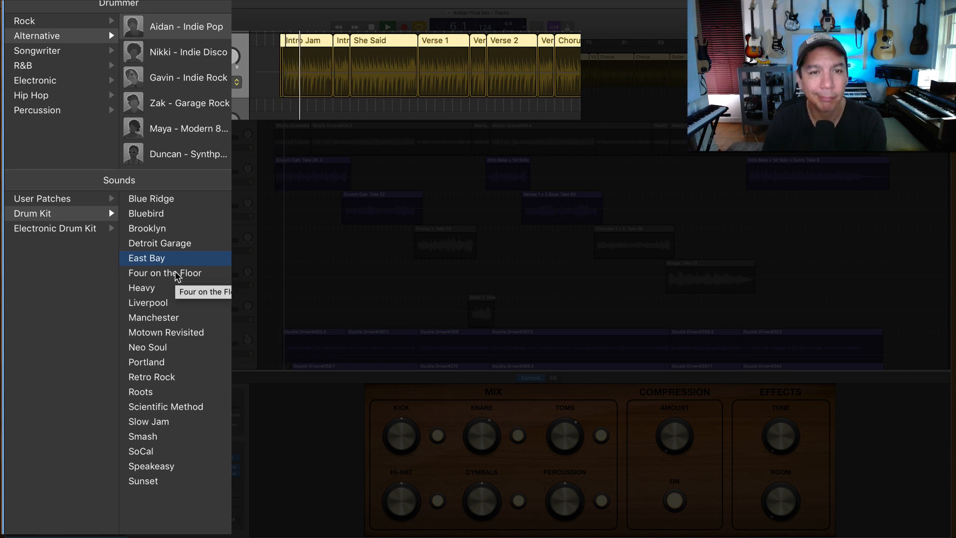
key(space)
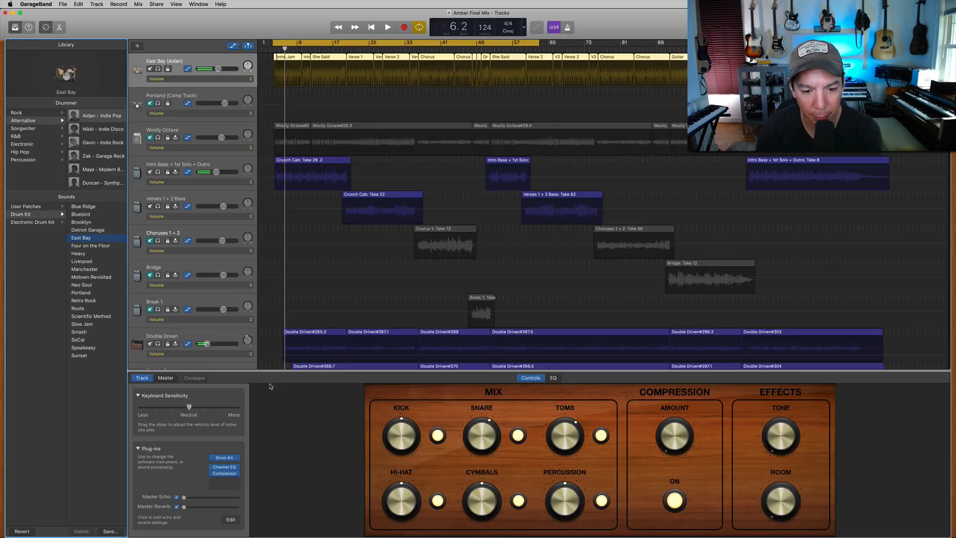
drag(670, 434, 661, 402)
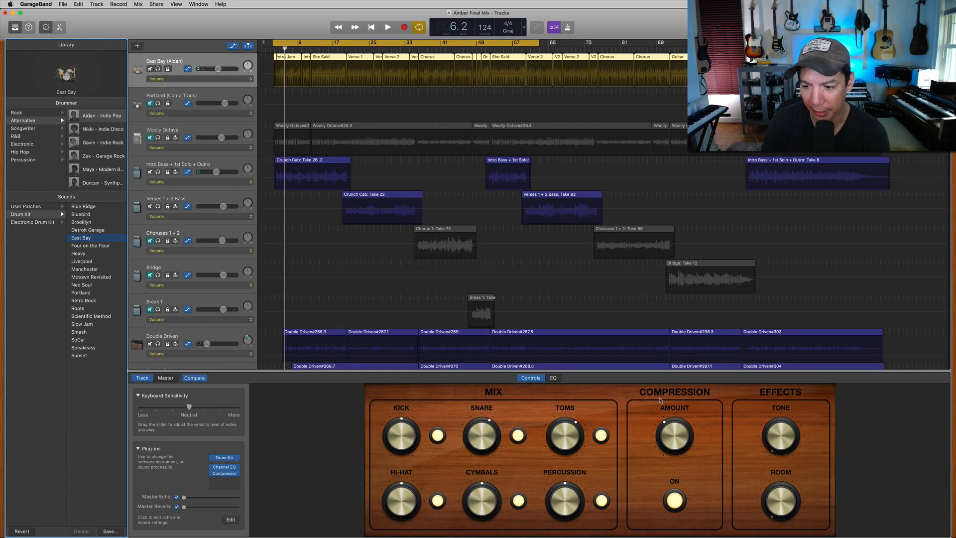
key(space)
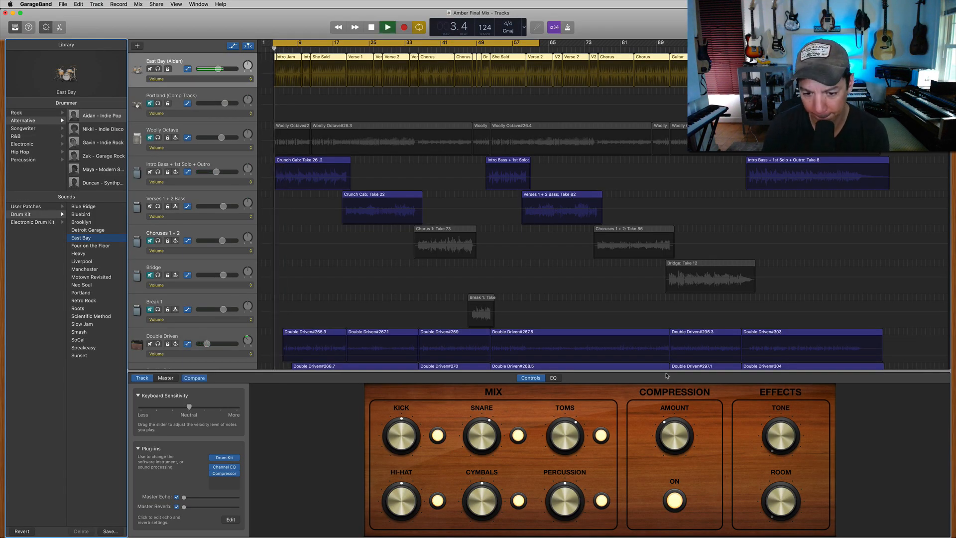
drag(669, 429, 669, 422)
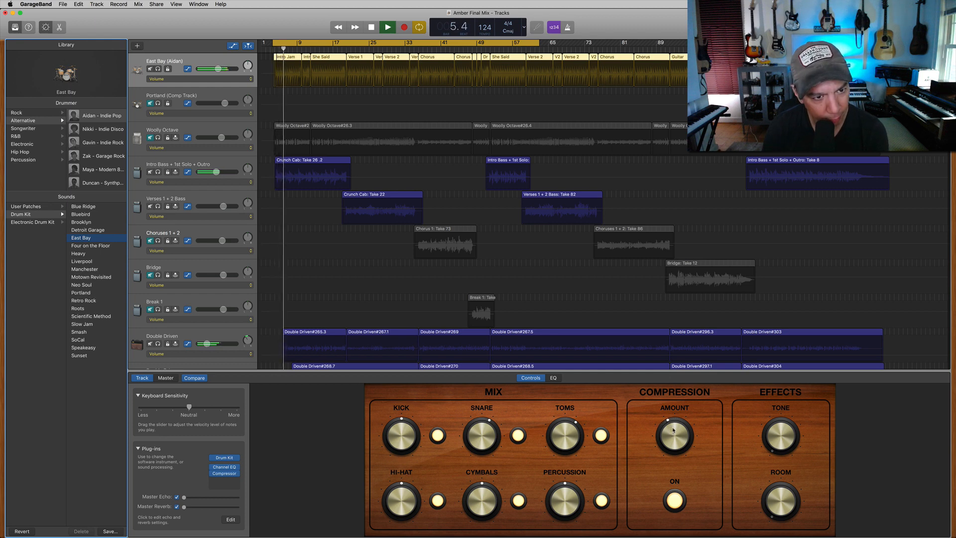
- Lower the Intro Bass + 1st Solo + Outro volume slightly and check the first Double Driven track's volume
drag(217, 172, 213, 172)
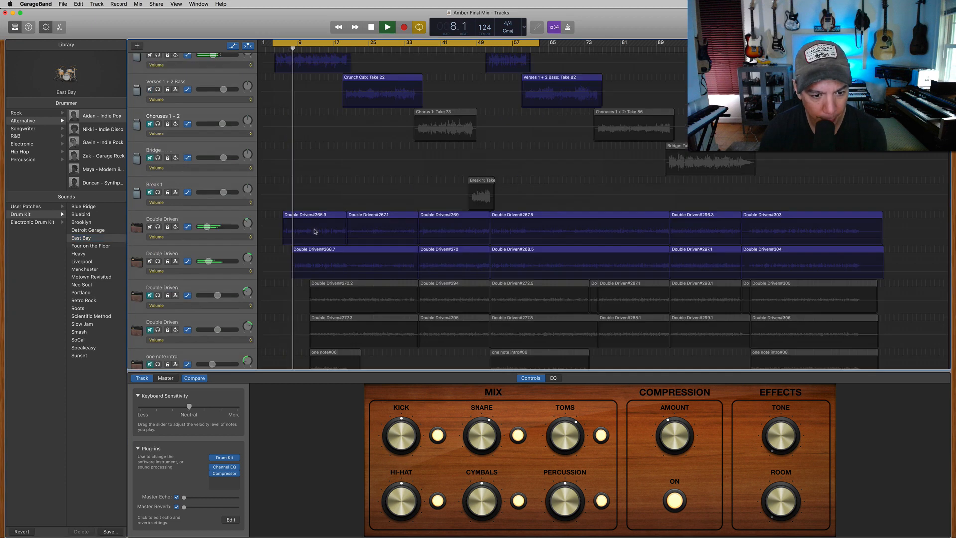
scroll(214, 172, down, 5)
click(208, 178)
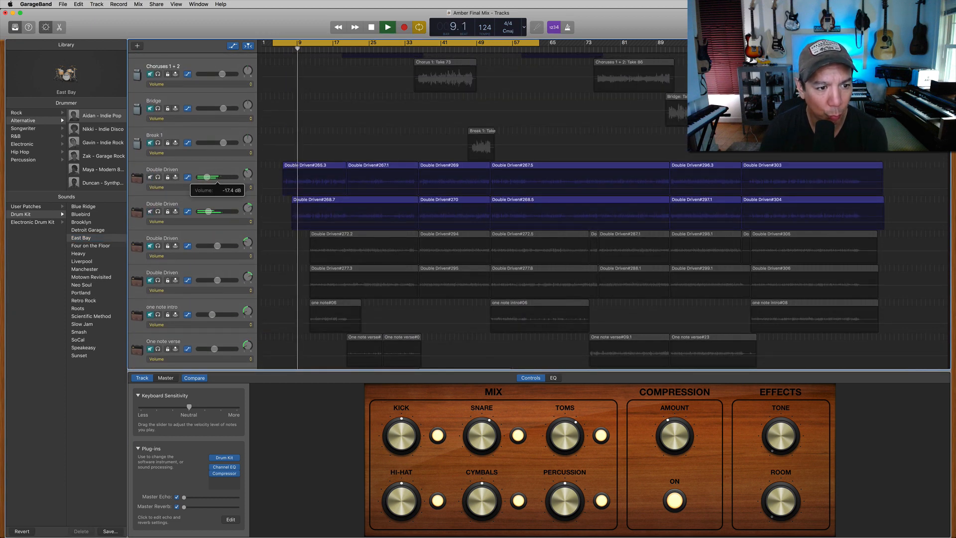
- Pull the volumes of She Said Intro & Middle and She Said Harmonies 1 fully down
scroll(303, 351, down, 10)
scroll(303, 351, down, 10)
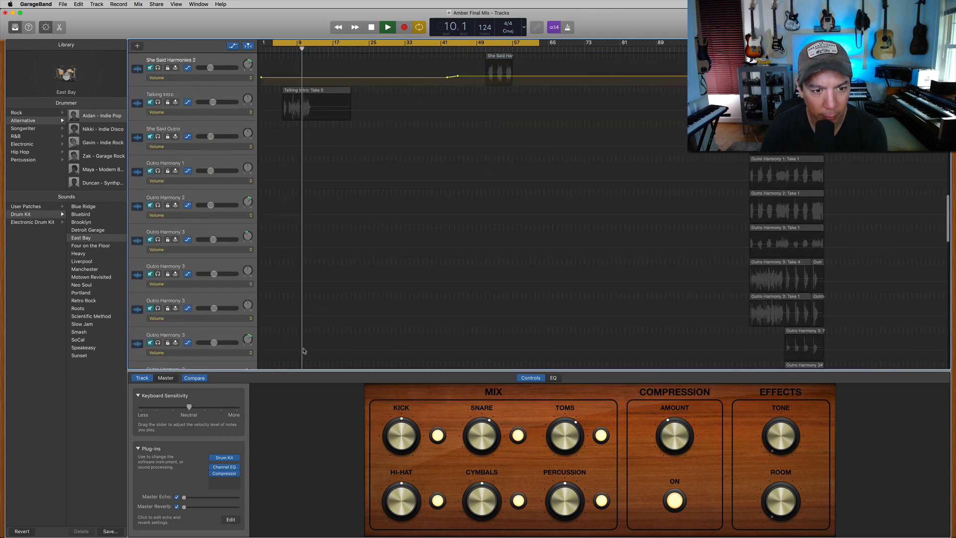
key(space)
scroll(307, 339, down, 8)
scroll(309, 341, up, 10)
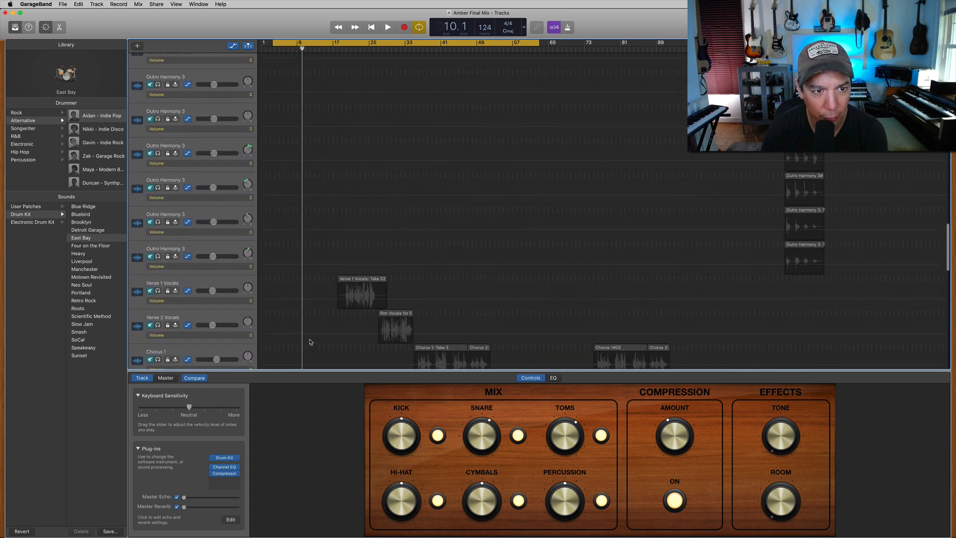
drag(205, 204, 198, 204)
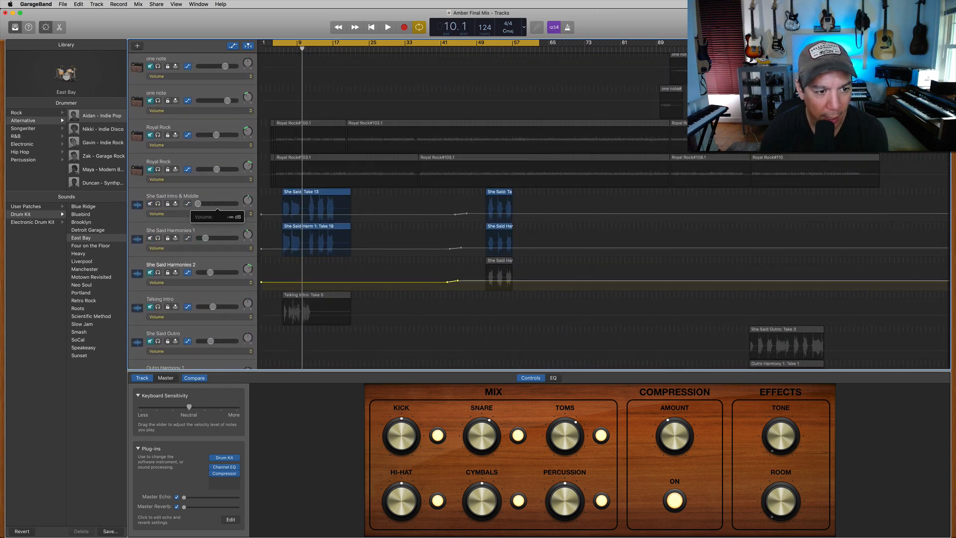
drag(205, 238, 198, 239)
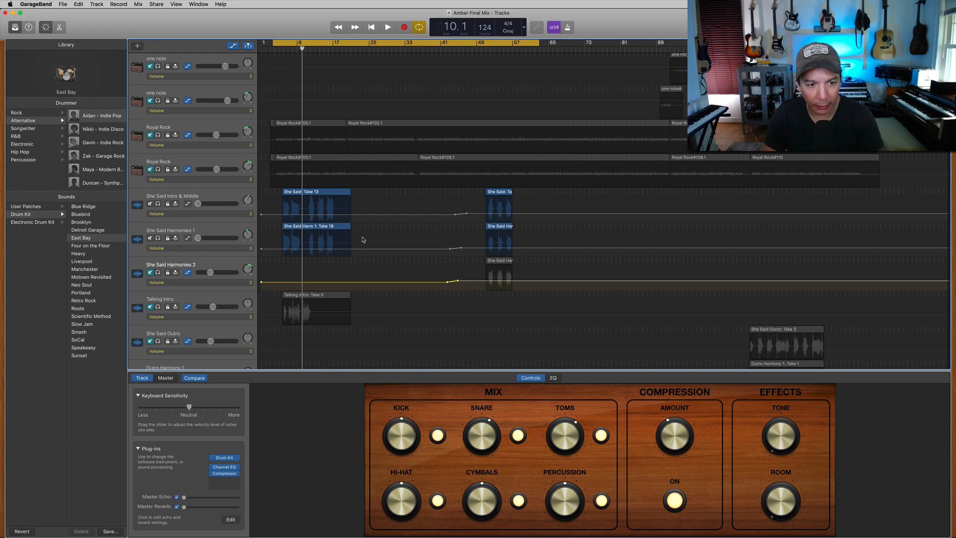
- Extend the cycle range toward the end of the song and unmute the Choruses 1 + 2 and Bridge bass tracks
scroll(363, 239, up, 10)
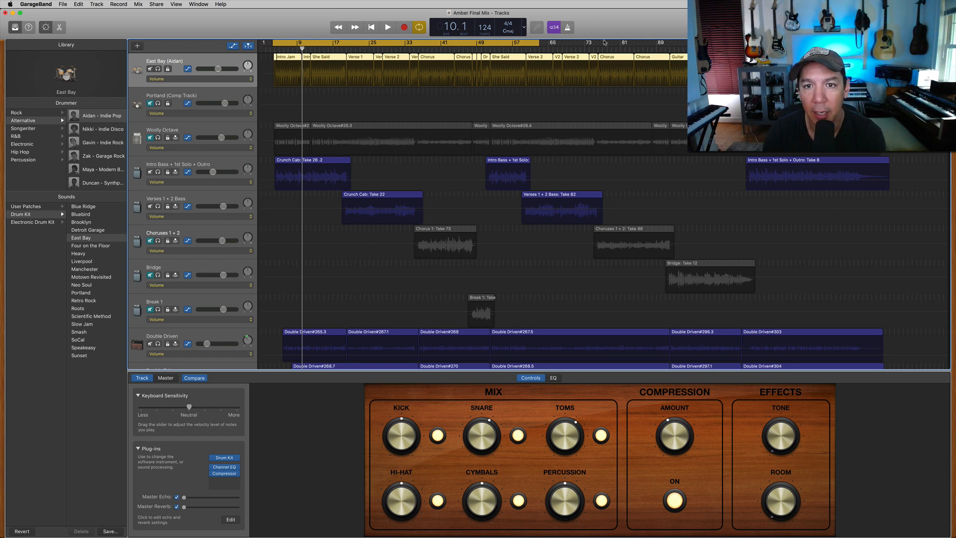
drag(539, 42, 894, 42)
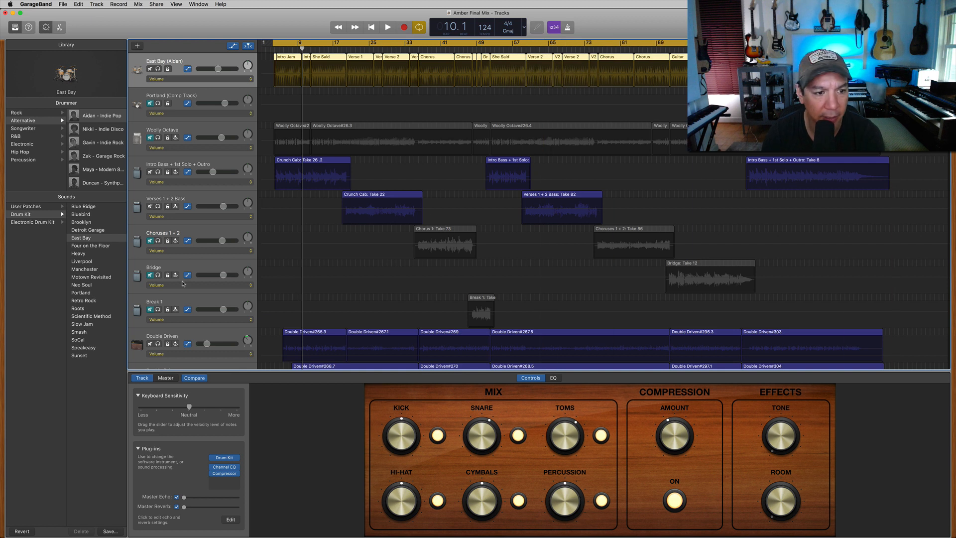
click(150, 240)
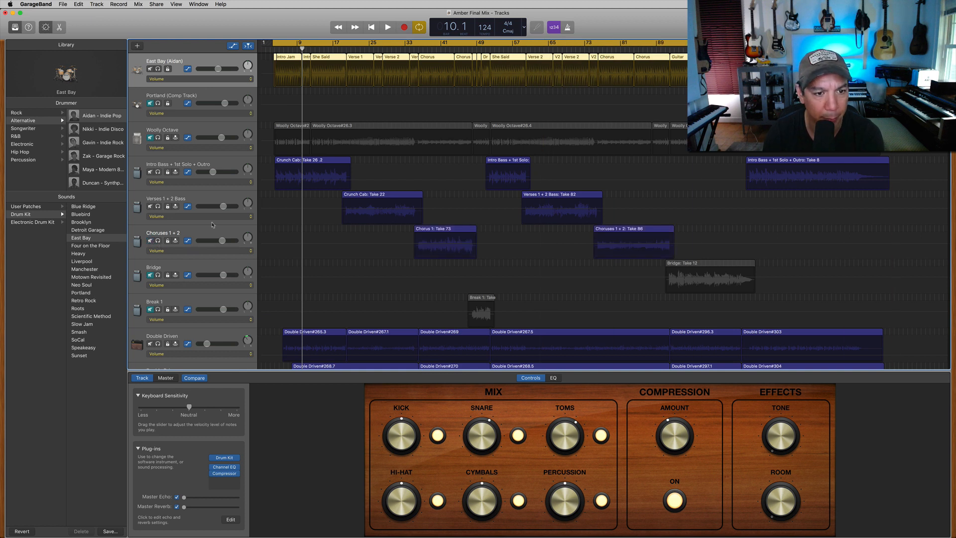
click(150, 275)
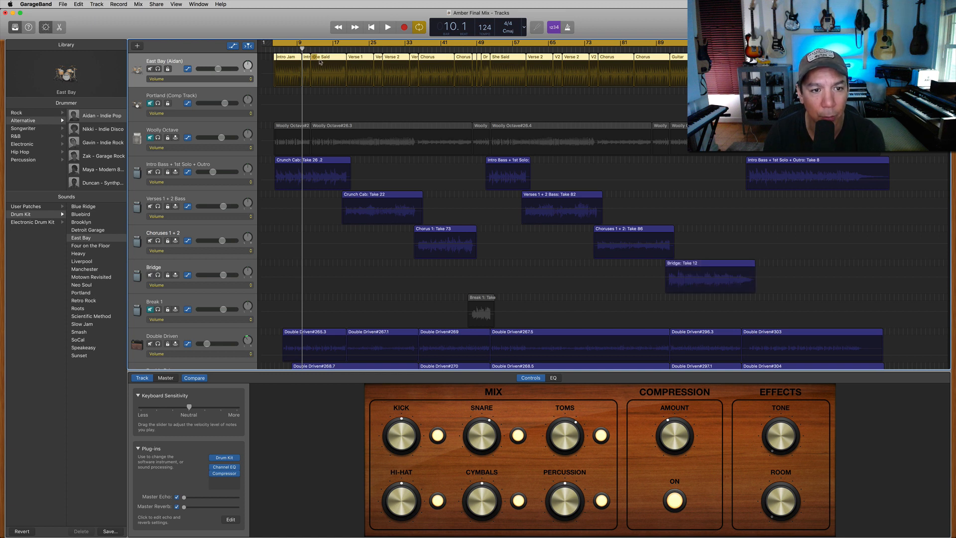
- Turn cycling off and play part of Verse 1 and the first chorus from bar 41
key(c)
key(space)
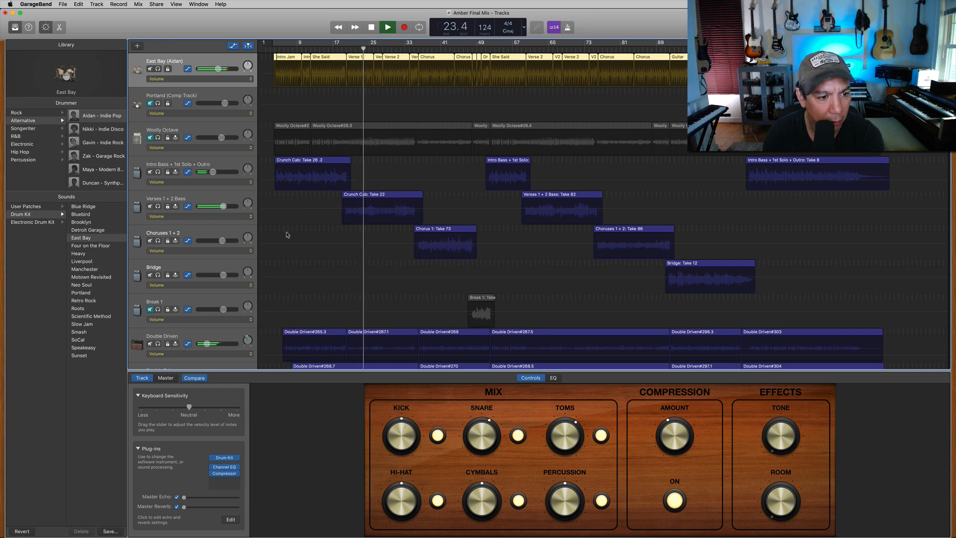
click(442, 48)
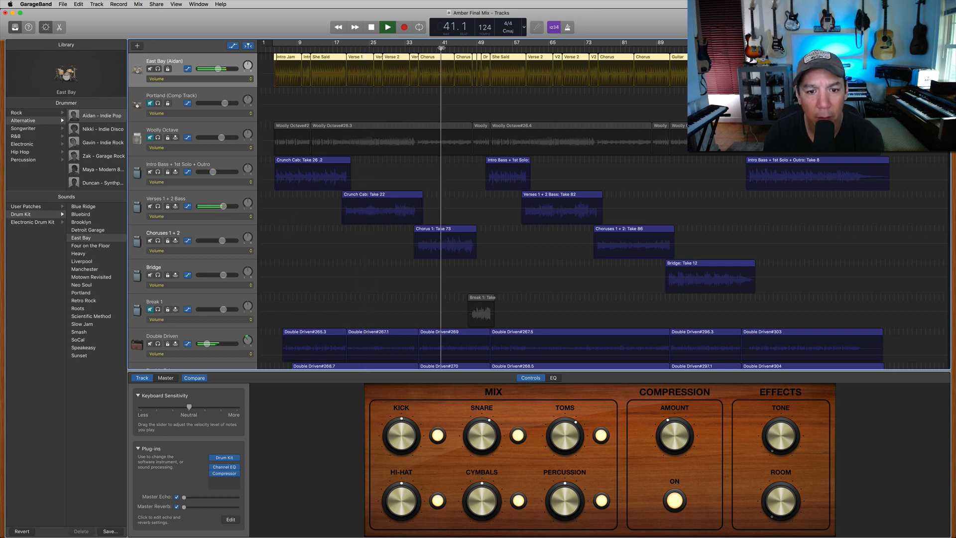
key(space)
- Solo the Verses 1 + 2, Choruses 1 + 2 and Bridge basses, compare their sound across later sections, and clear the solos
drag(158, 207, 156, 274)
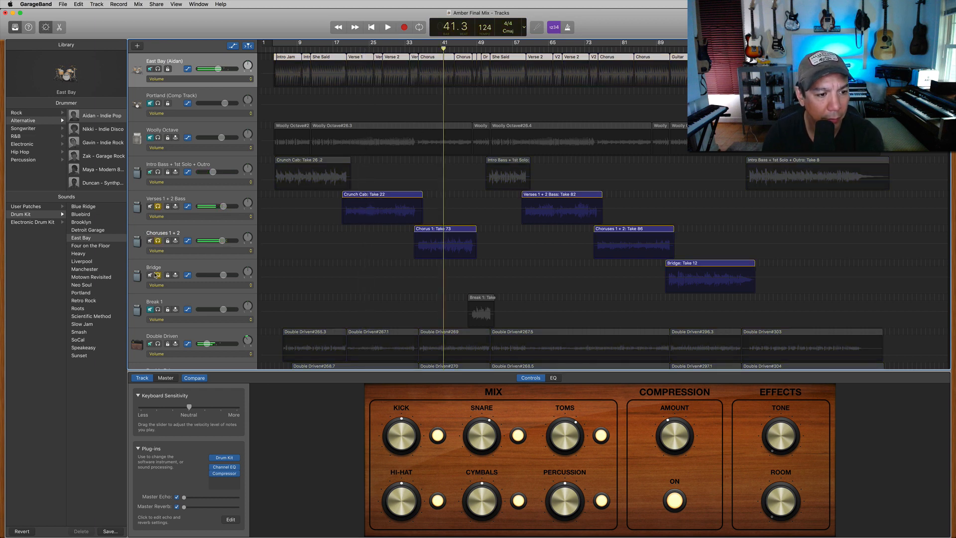
key(space)
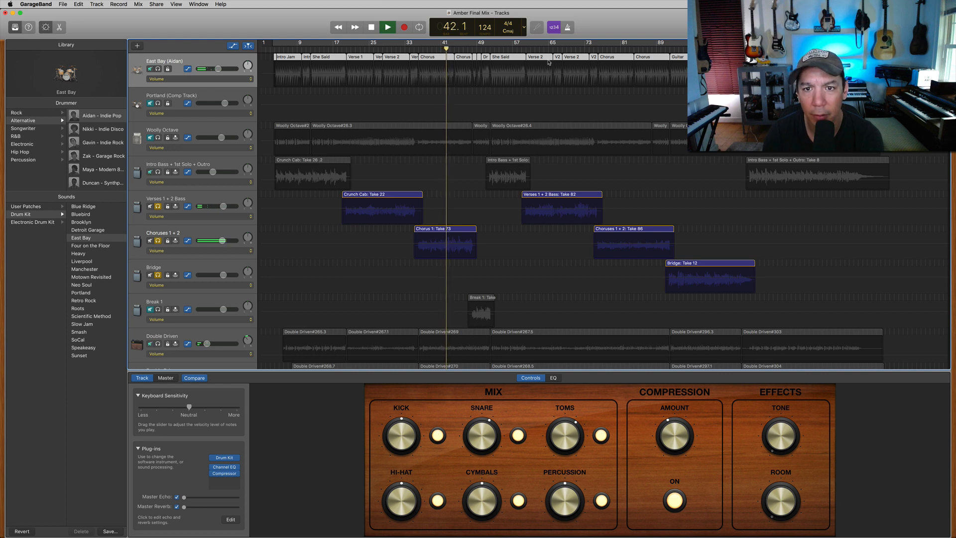
click(558, 49)
click(627, 48)
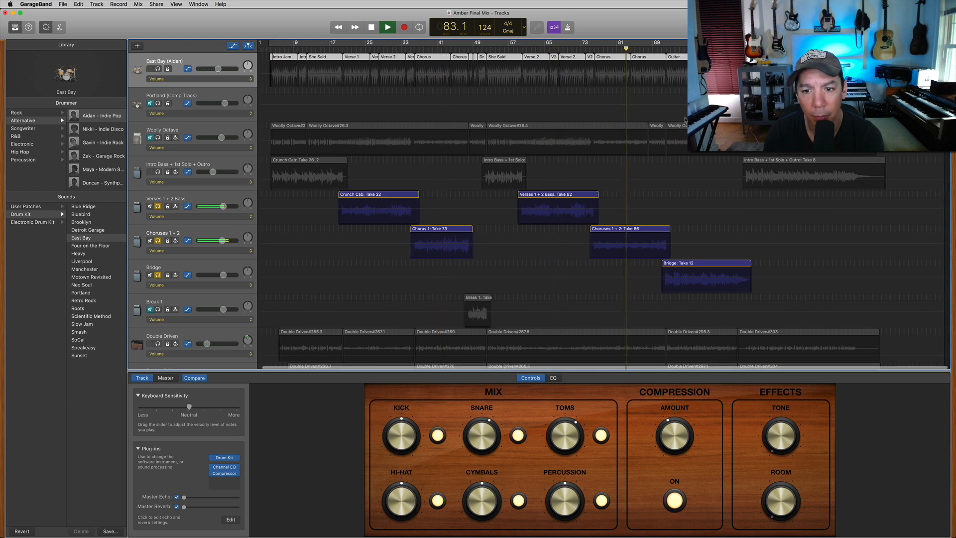
click(704, 48)
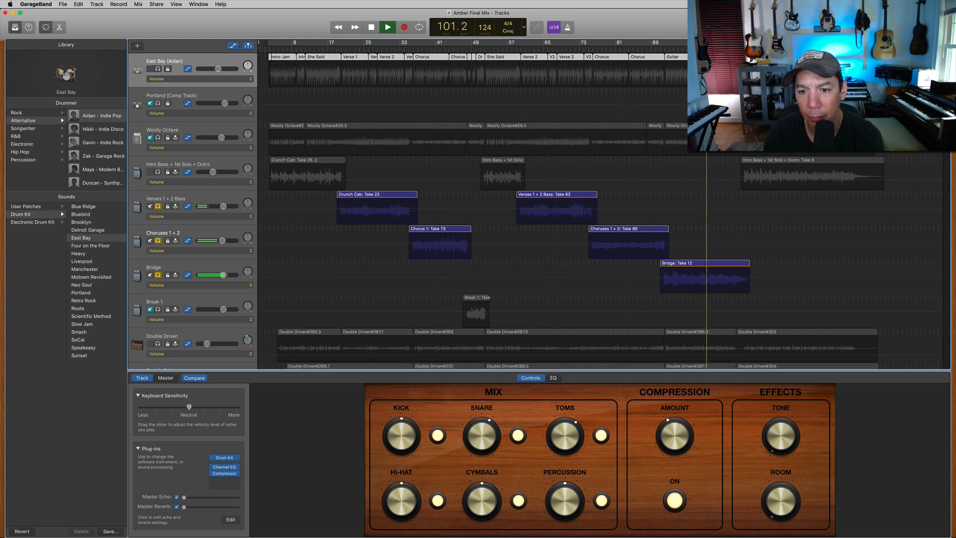
key(space)
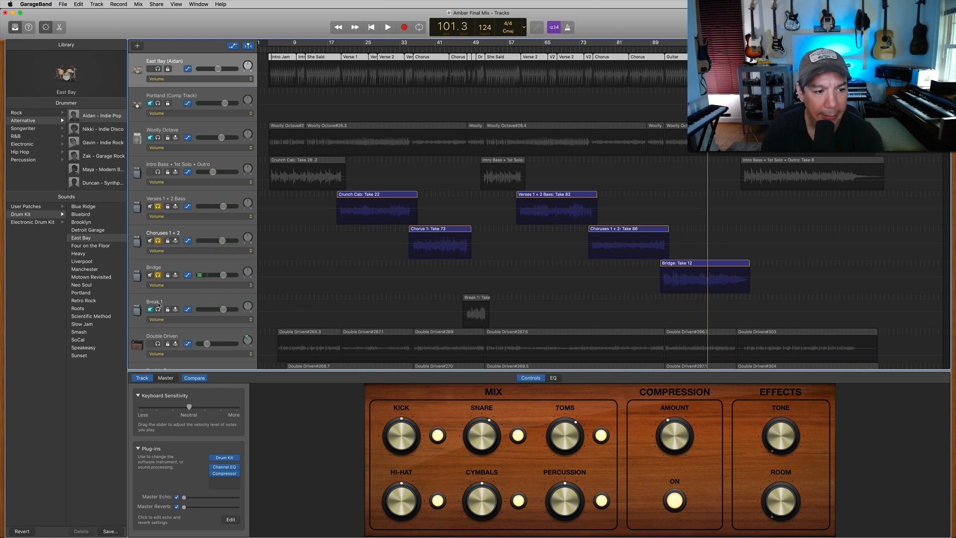
click(158, 276)
click(158, 240)
click(157, 206)
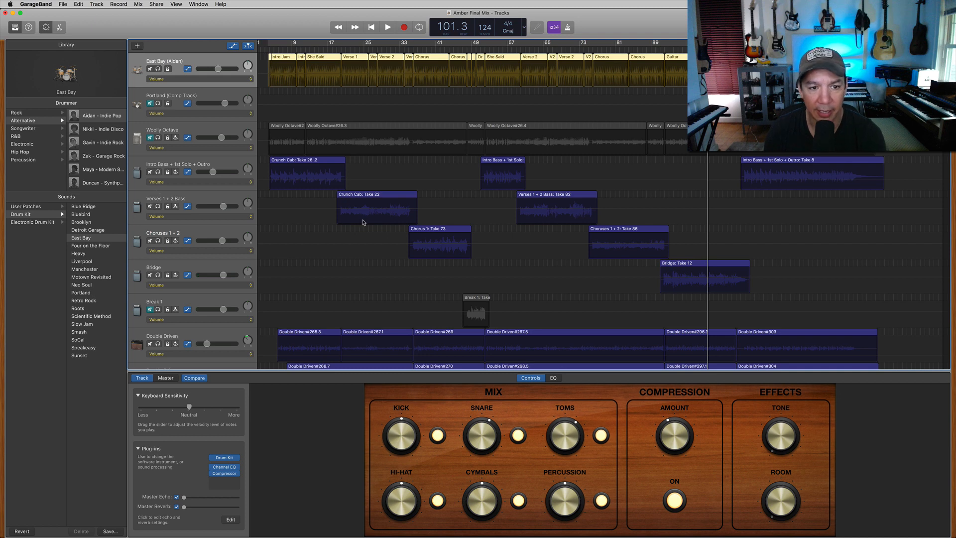
- Split the overlapping intro and first verse bass regions at bar 20 and delete the intro region's leftover tail
click(340, 50)
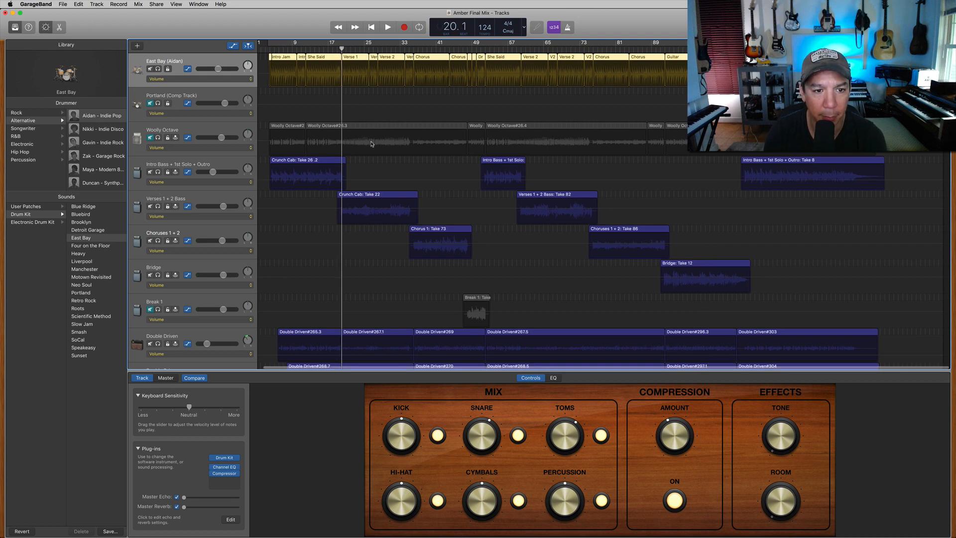
drag(368, 161, 342, 228)
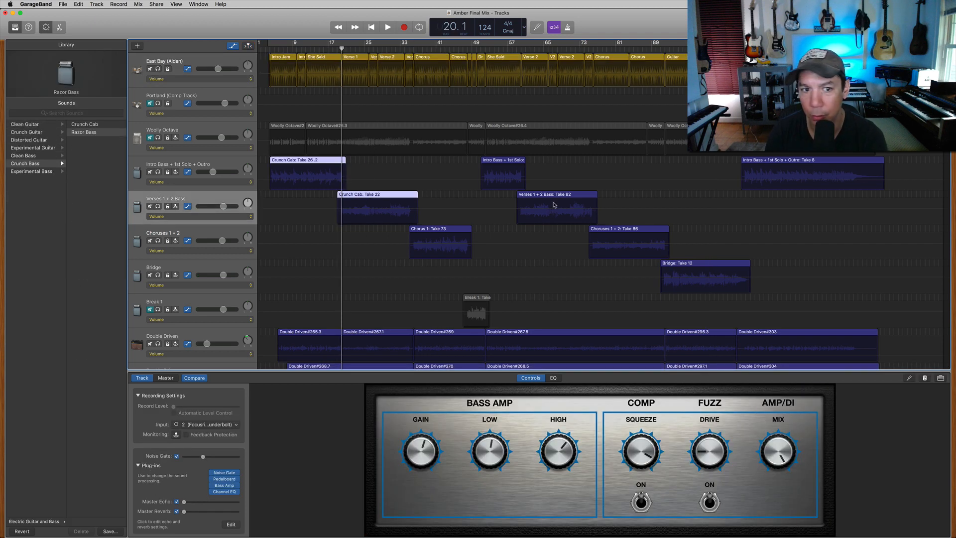
key(super+t)
click(378, 161)
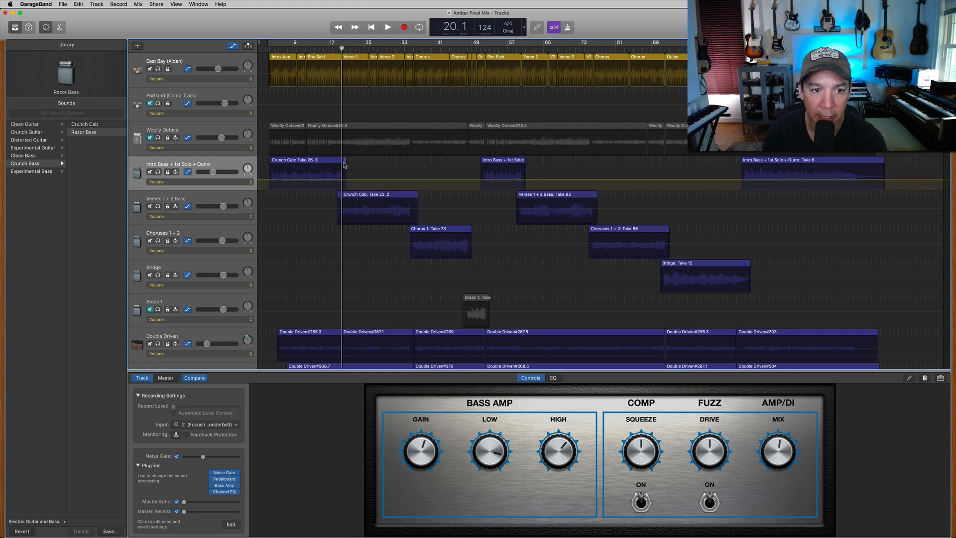
key(Delete)
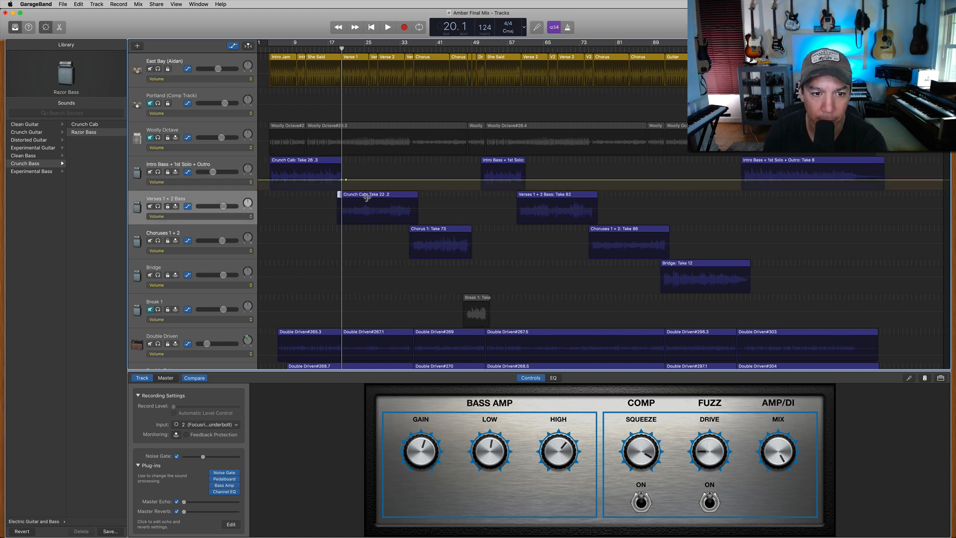
- Move the first verse bass region onto the Intro Bass + 1st Solo + Outro track, split it at bar 36 and delete its tail
drag(346, 195, 347, 161)
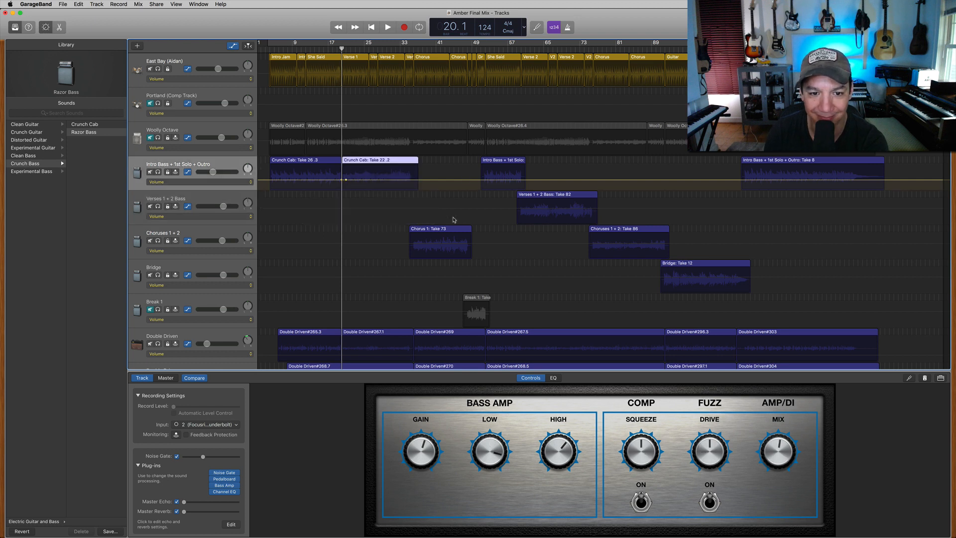
click(413, 50)
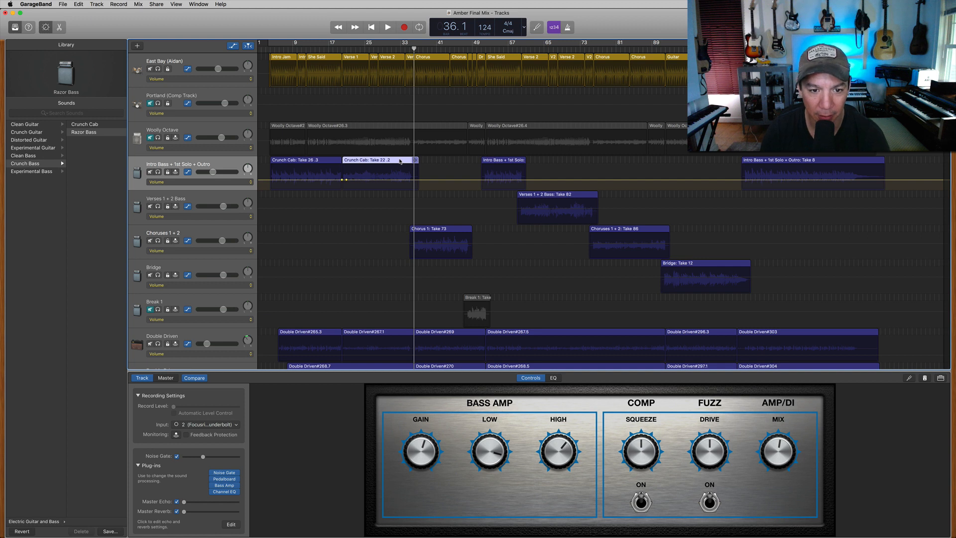
key(super+t)
key(Delete)
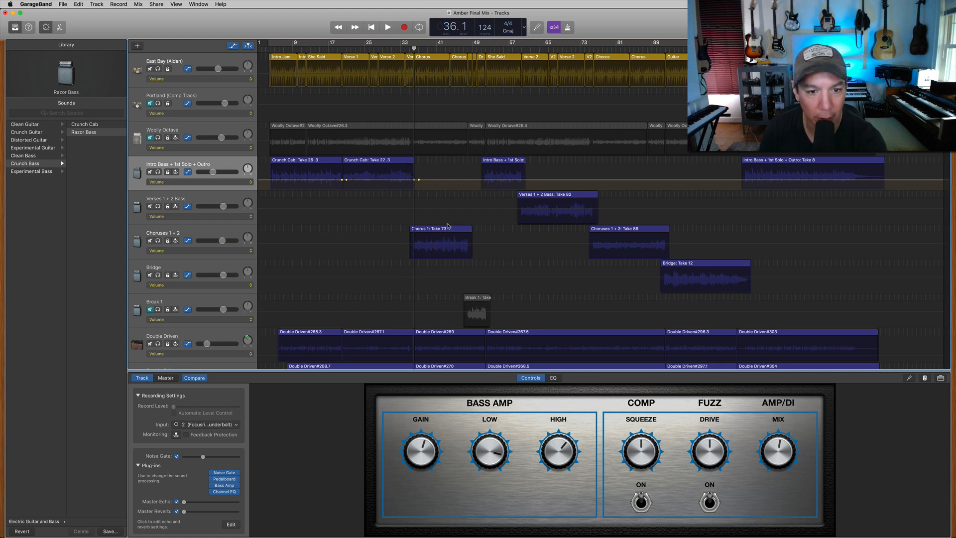
- Split the first chorus bass region at bar 36, delete its leading sliver and move the rest onto the Intro Bass + 1st Solo + Outro track
drag(413, 236, 418, 236)
key(super+z)
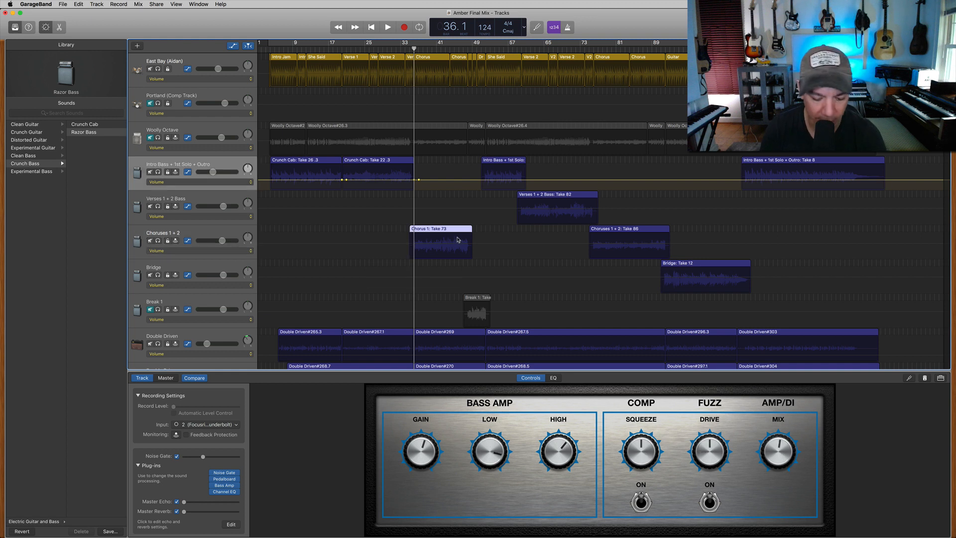
key(super+t)
click(411, 229)
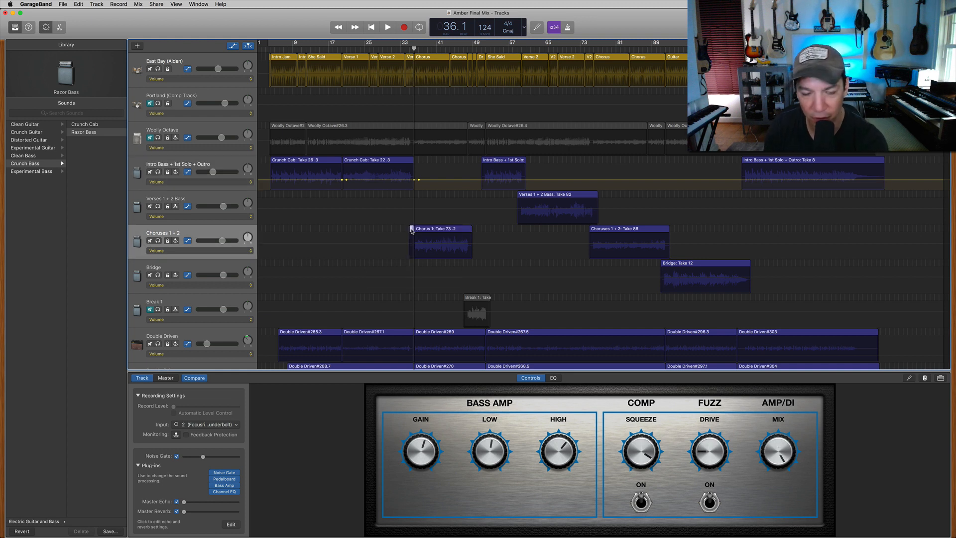
key(Delete)
drag(437, 230, 438, 175)
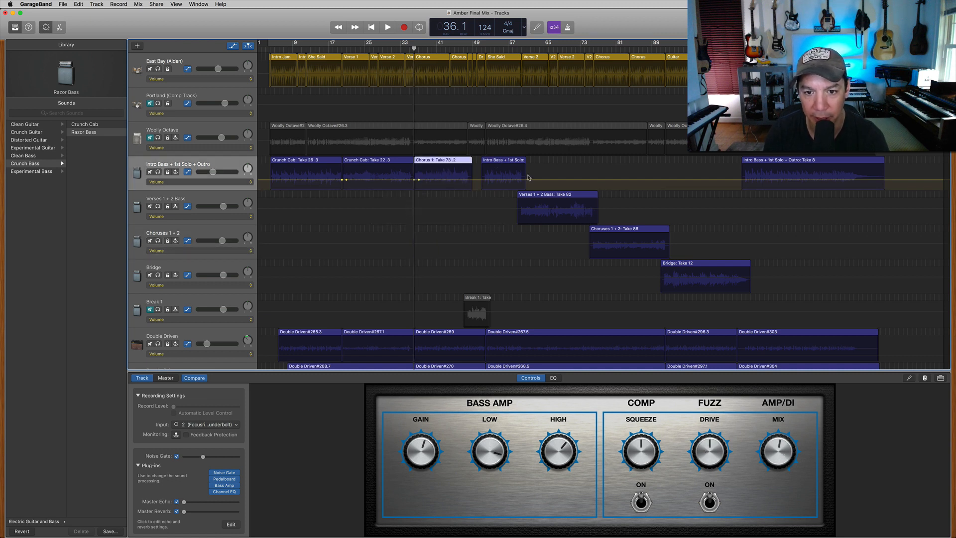
- Trim the overlapping first solo and second verse bass regions at bar 60 and move the verse region onto the Intro Bass + 1st Solo + Outro track
click(521, 48)
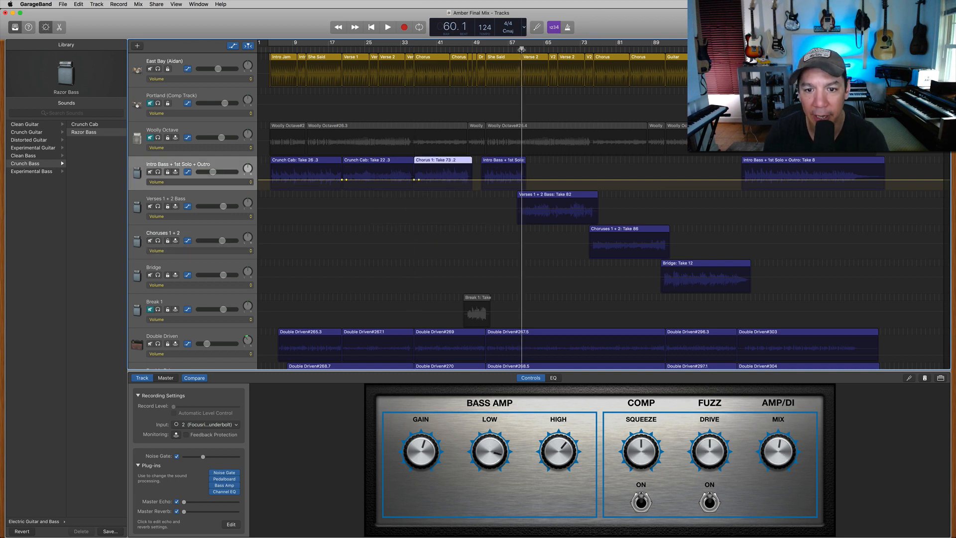
click(532, 194)
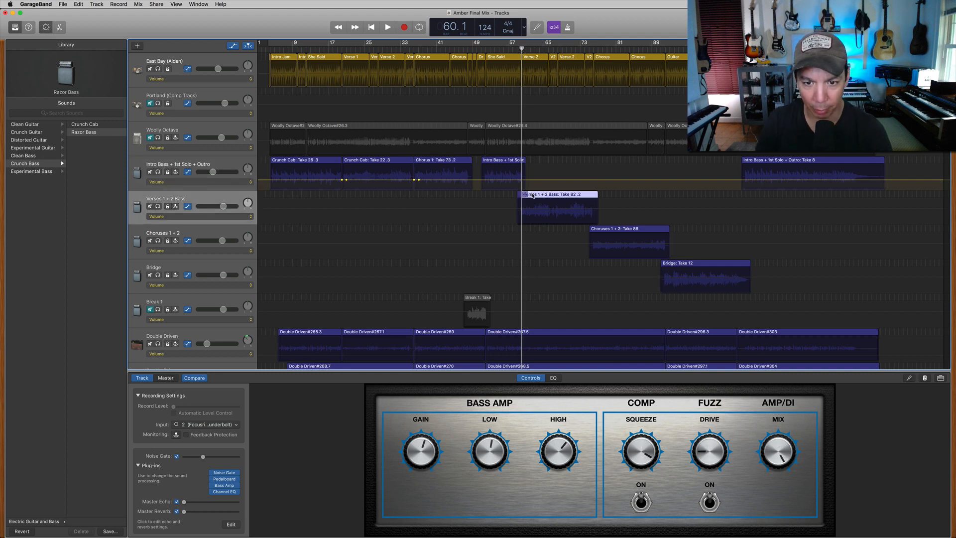
key(super+t)
key(Delete)
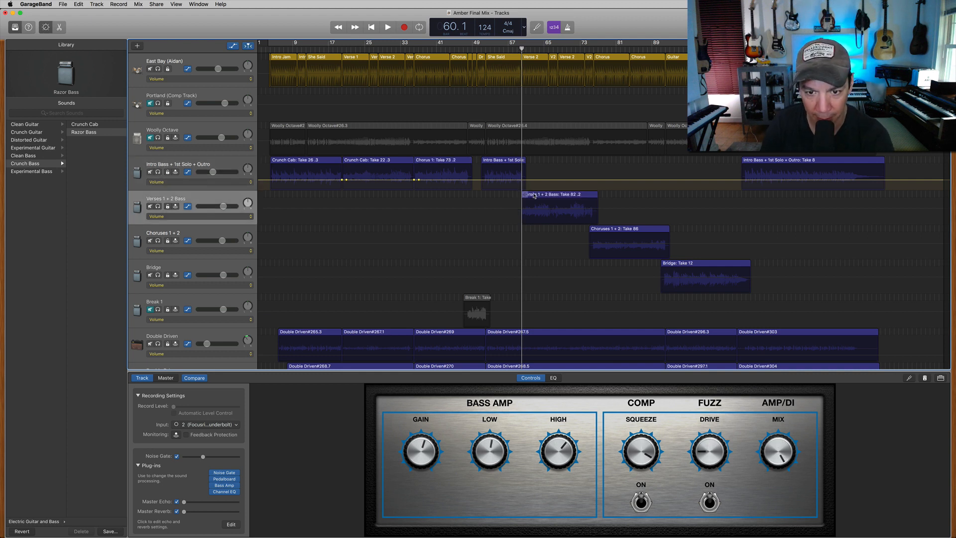
click(529, 161)
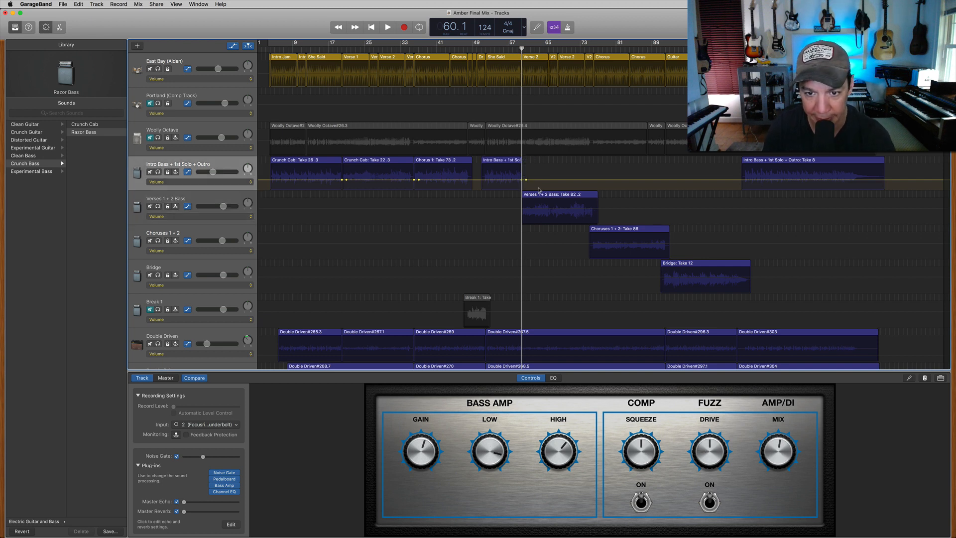
drag(544, 197, 544, 182)
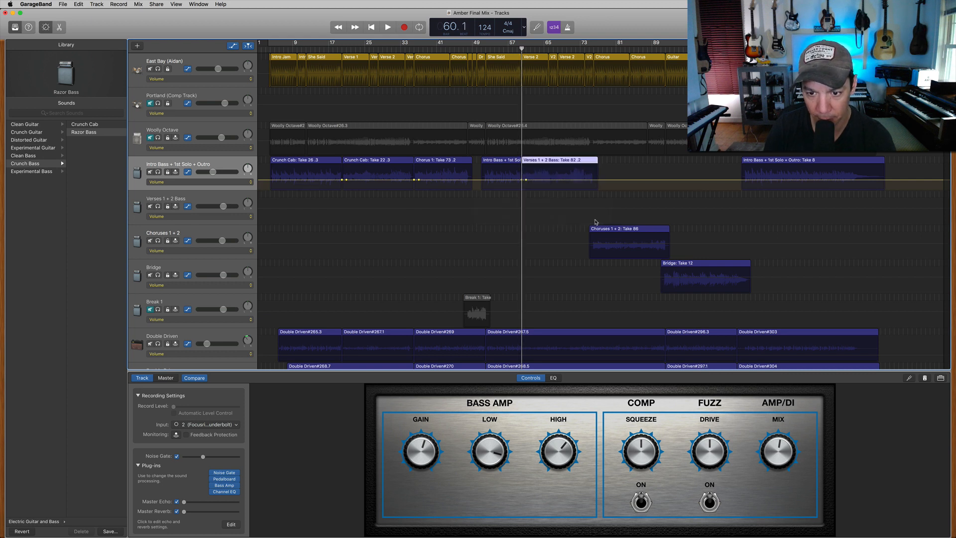
- Split the second verse bass region at bar 76
click(594, 50)
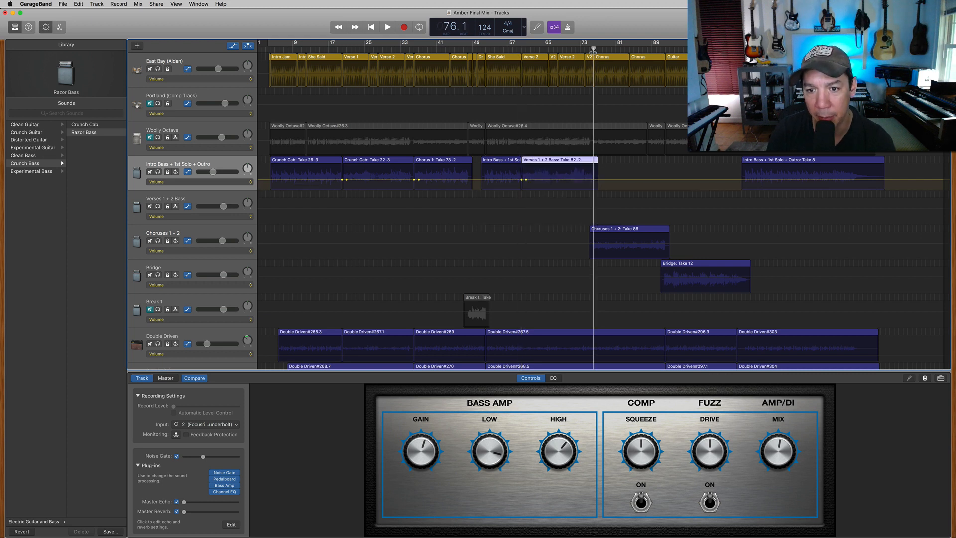
- Split the Choruses 1 + 2 region at bar 76 and move the part after the cut onto the Intro Bass + 1st Solo + Outro track
click(623, 169)
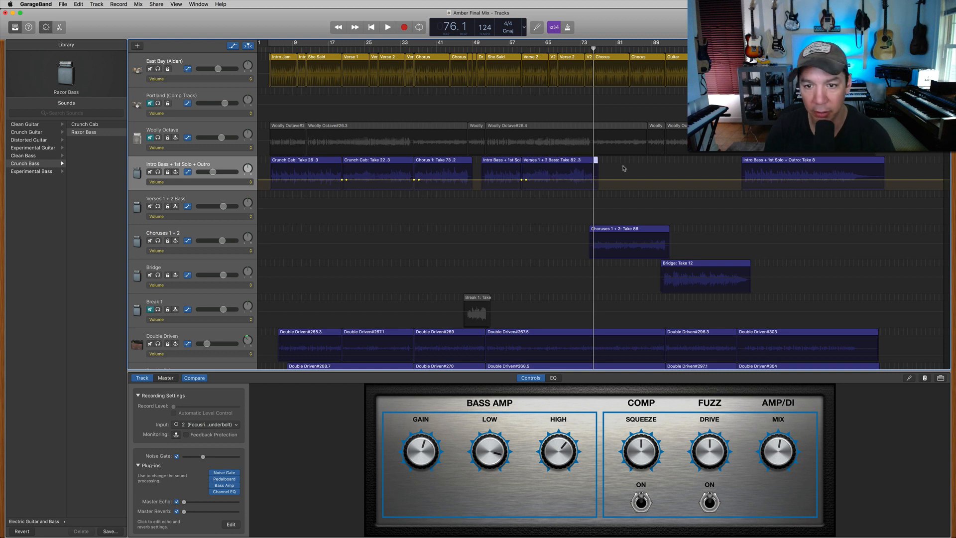
click(599, 230)
key(super+t)
click(579, 231)
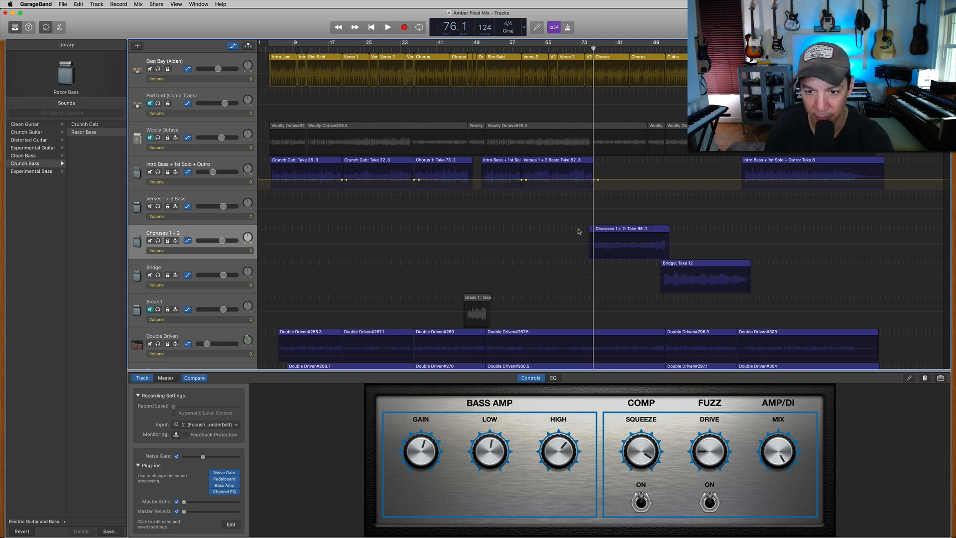
drag(612, 229, 616, 180)
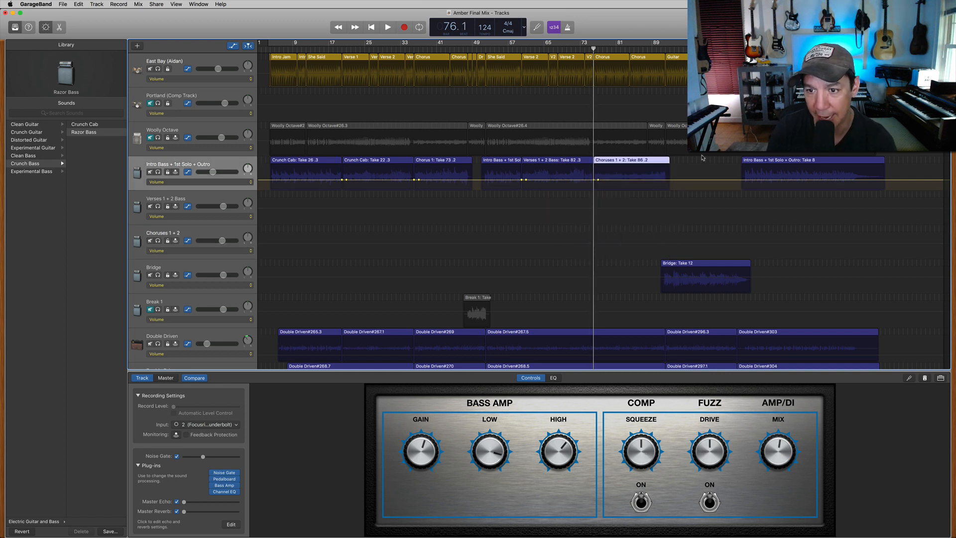
- Split the Bridge region and the end of the choruses region at bar 92, removing the Bridge's surplus lead-in
click(665, 49)
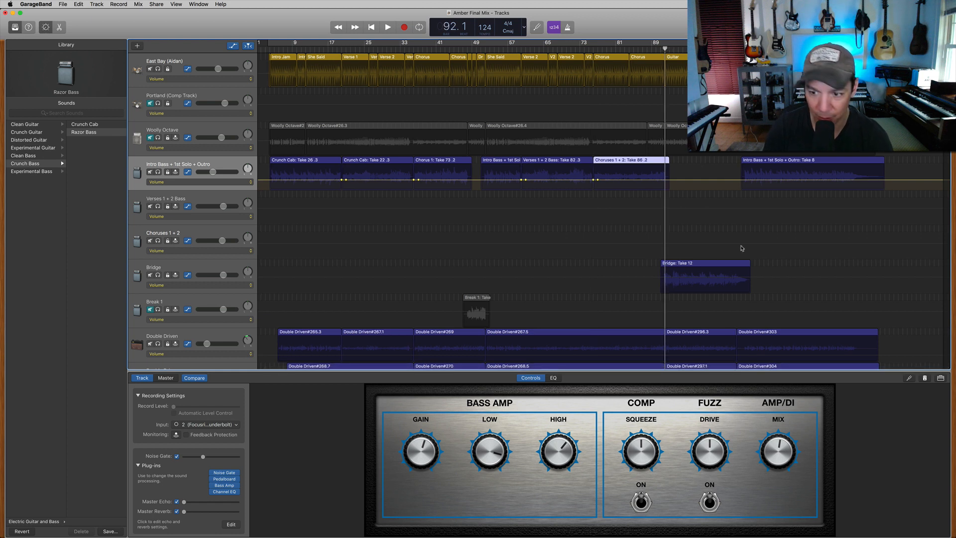
click(714, 268)
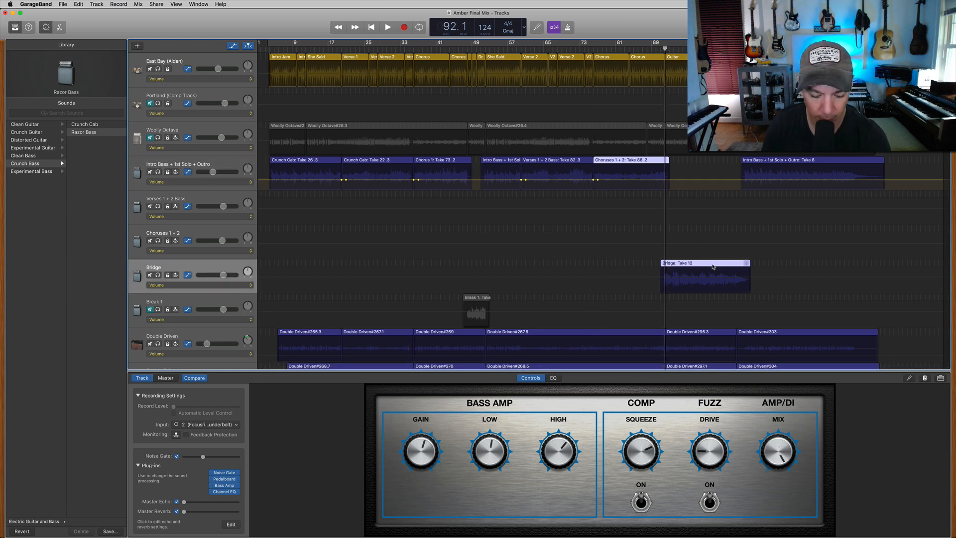
drag(661, 260, 664, 260)
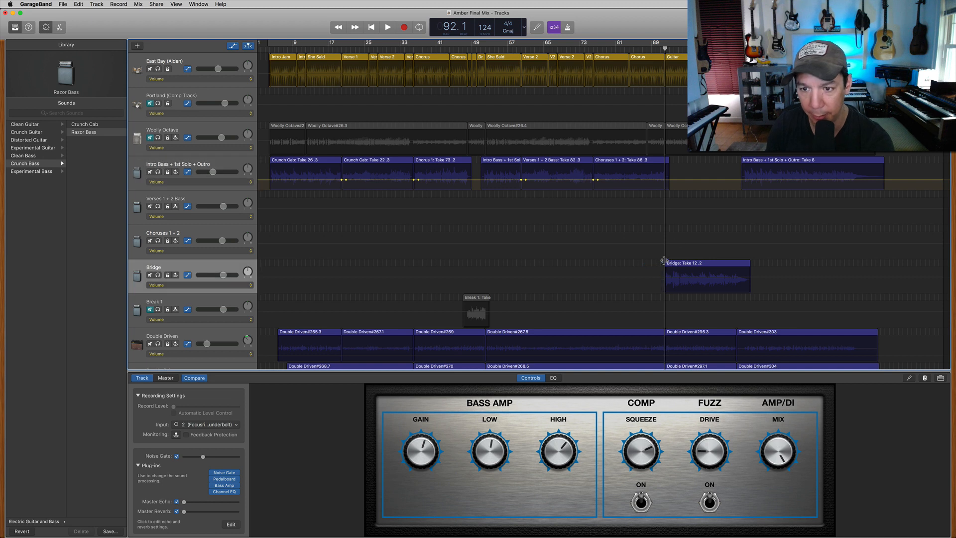
click(668, 161)
key(super+v)
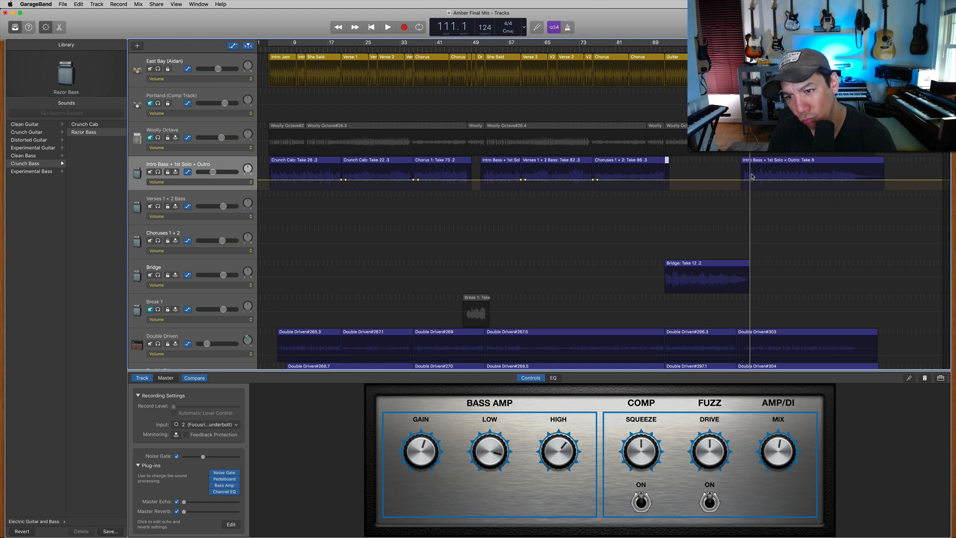
- Shorten the Bridge region to end just before bar 110 and move it onto the Intro Bass + 1st Solo + Outro track at bar 92
key(space)
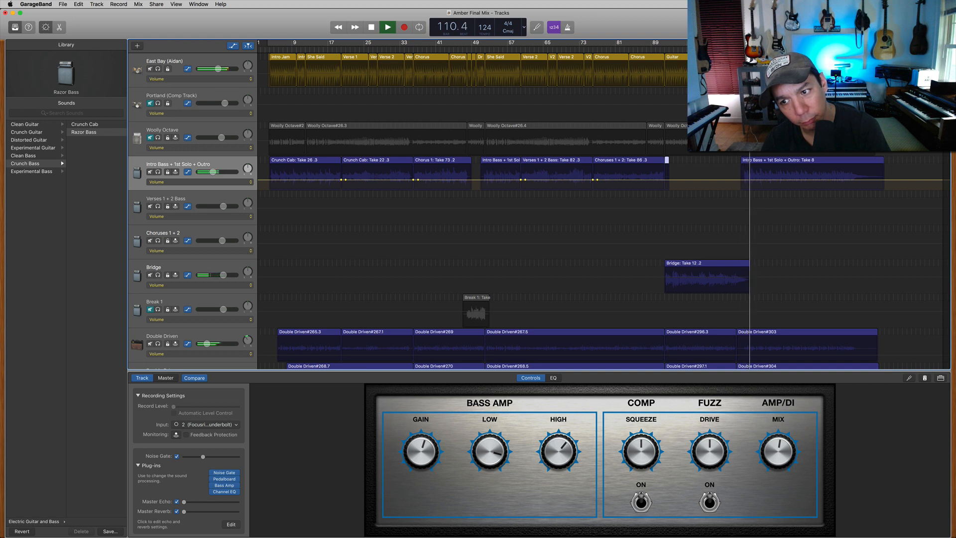
key(space)
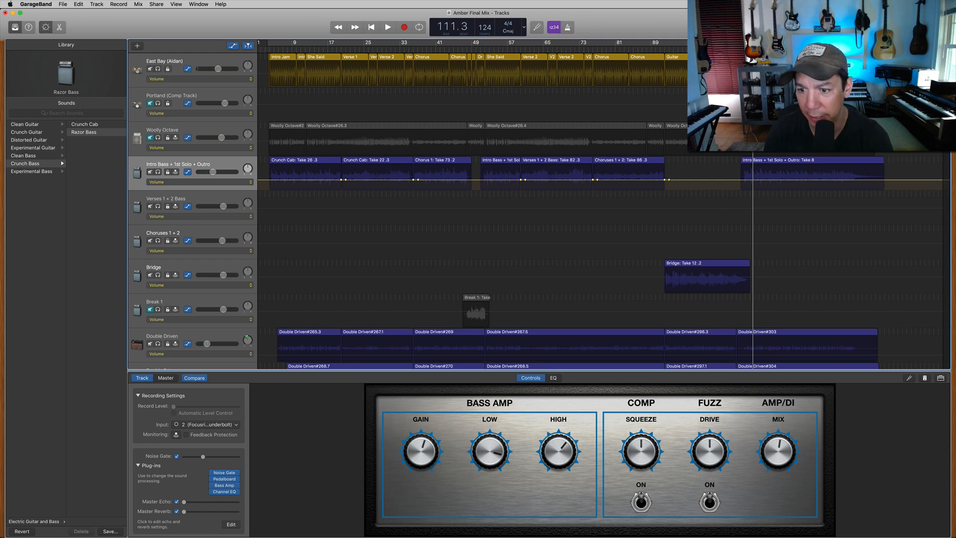
key(super+Right)
key(super+Right)
key(super+Right)
key(super+Right)
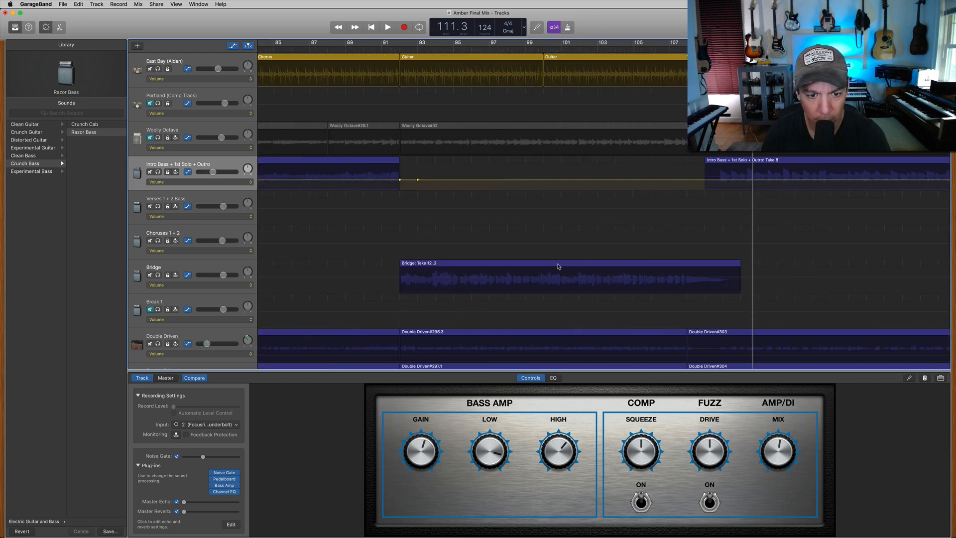
click(400, 52)
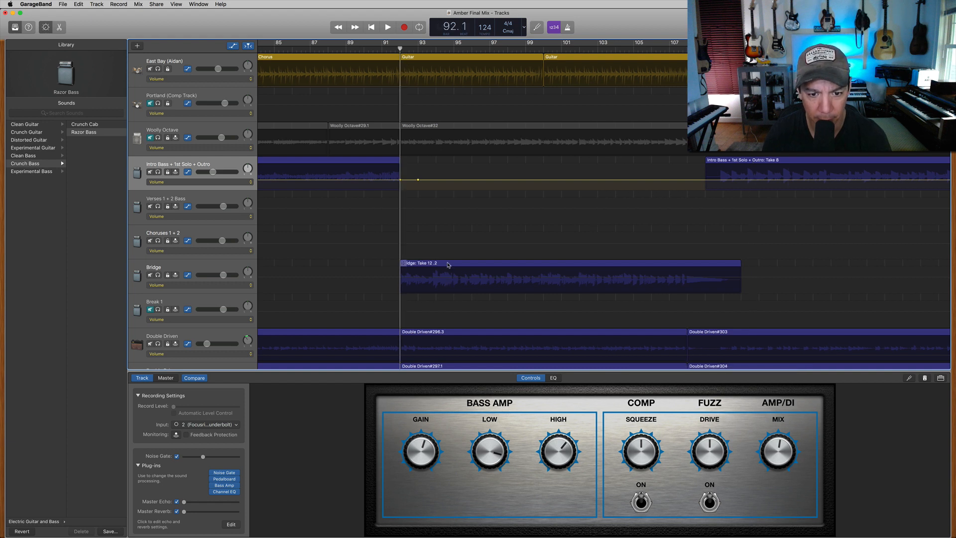
drag(448, 265, 449, 209)
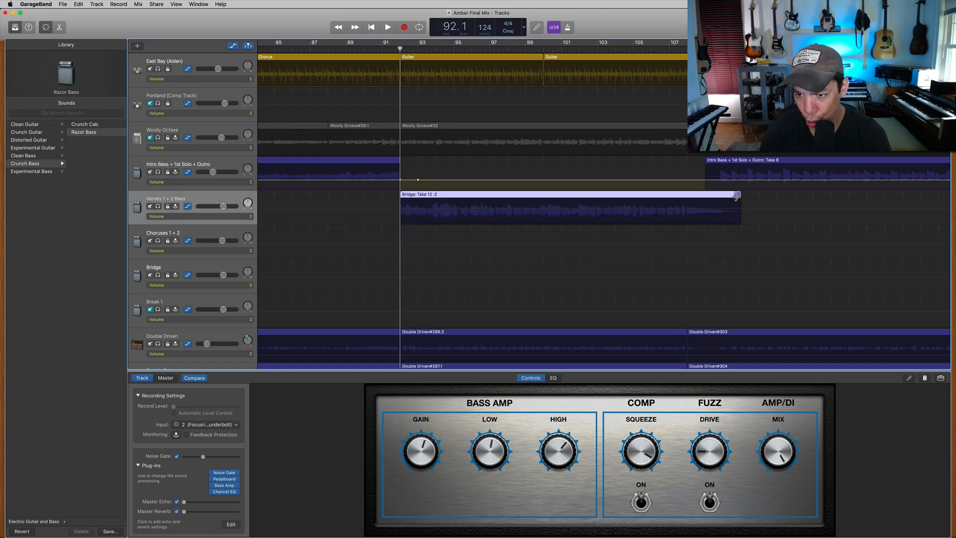
drag(724, 195, 714, 198)
drag(538, 198, 540, 186)
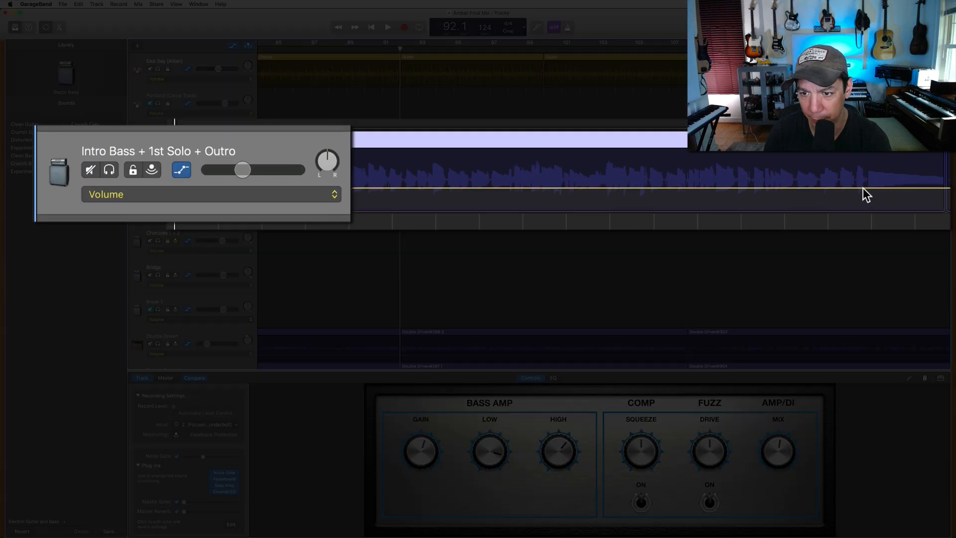
- Shape a gradual volume fade-out over the final sustained note of the Bridge region, restoring the level where the outro region begins
click(863, 188)
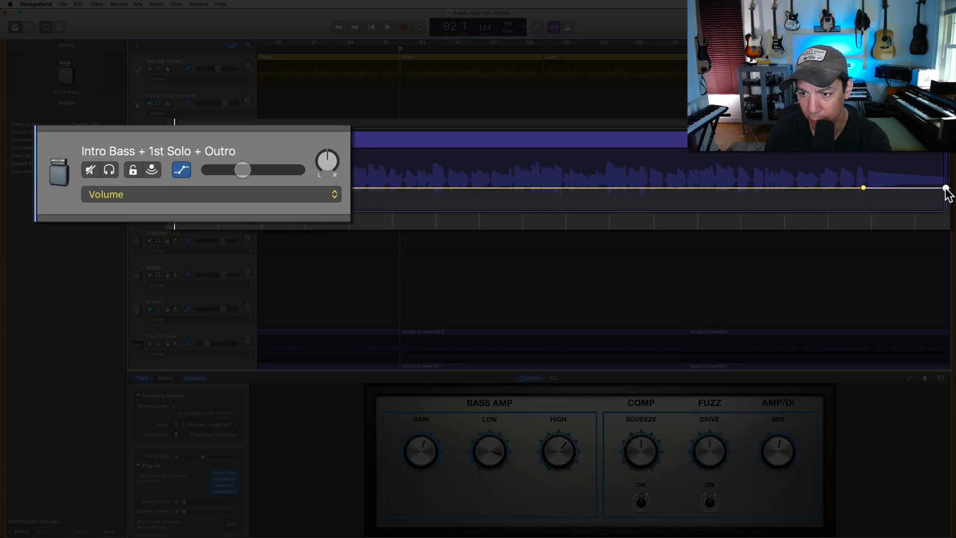
drag(935, 187, 945, 211)
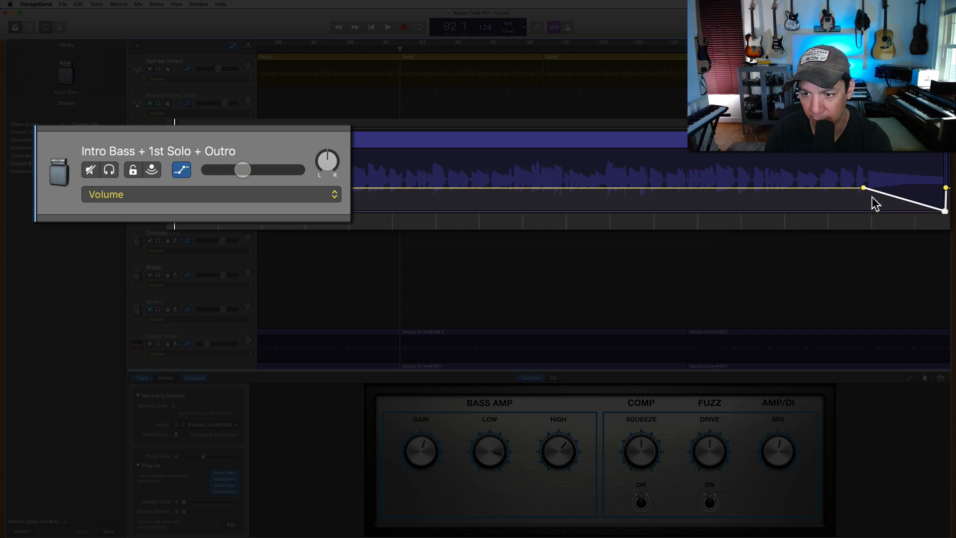
click(891, 193)
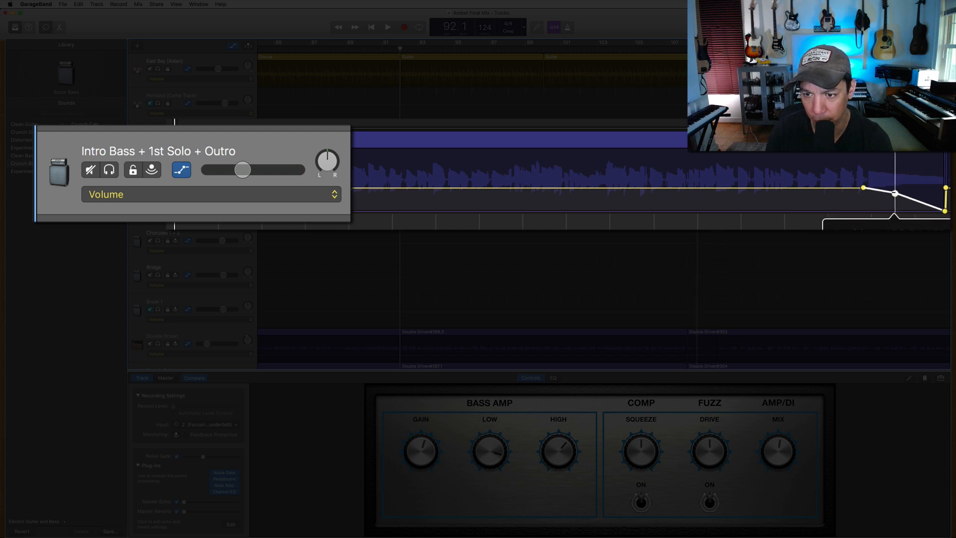
click(908, 201)
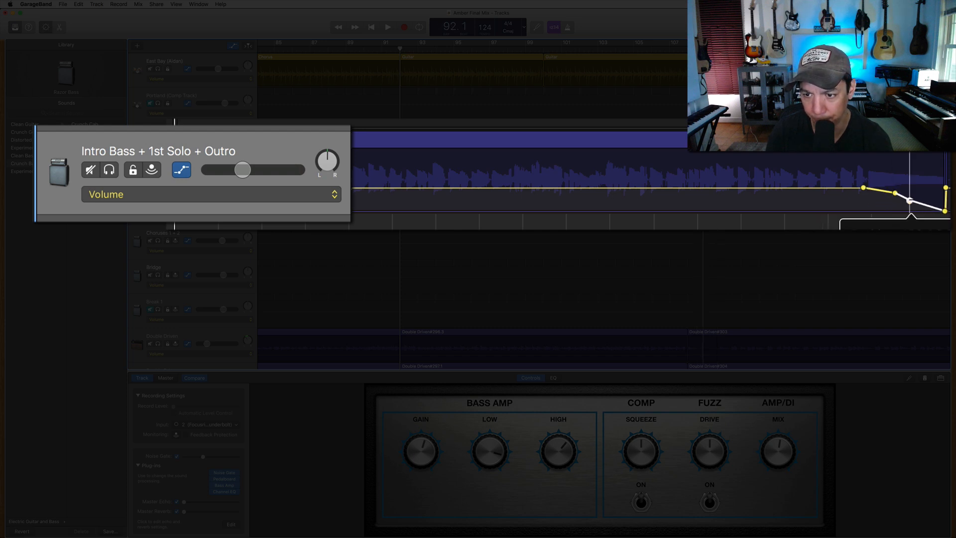
drag(909, 201, 921, 201)
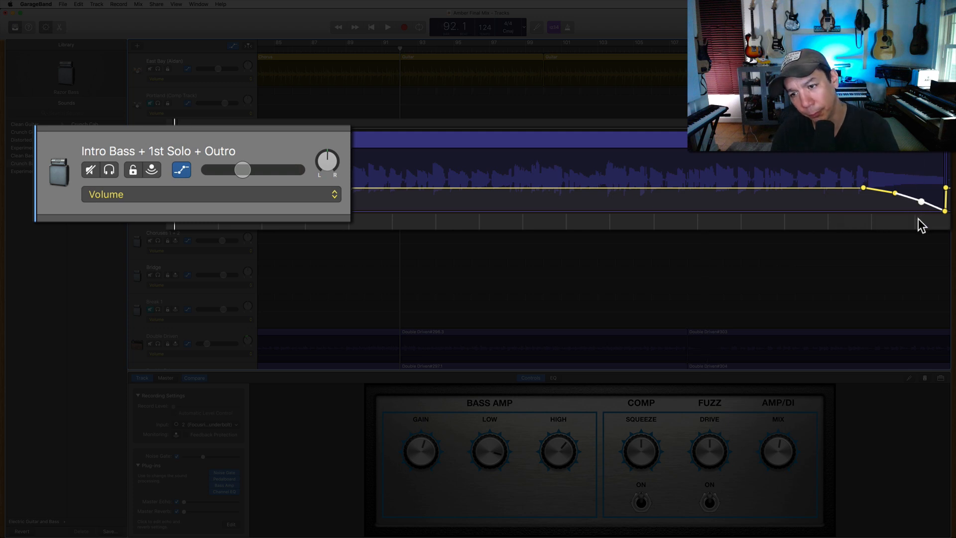
- Play back the transition from the Bridge region into the outro around bars 106 to 110 to check the bass fade
key(space)
click(668, 48)
scroll(668, 64, right, 3)
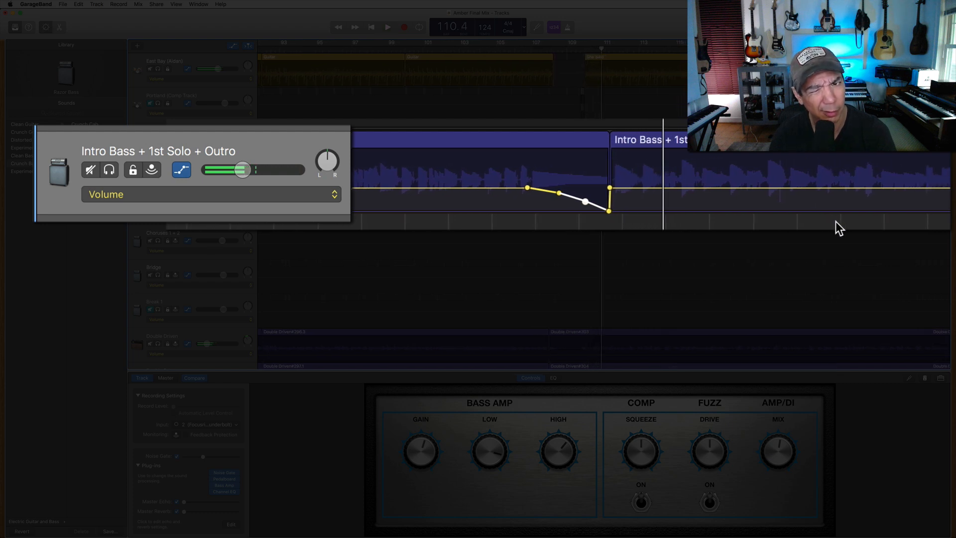
click(513, 49)
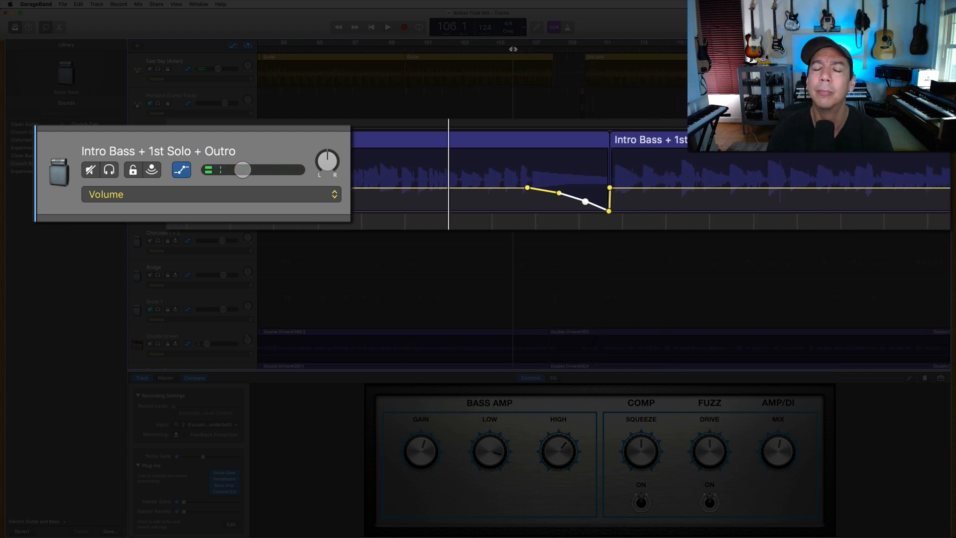
key(space)
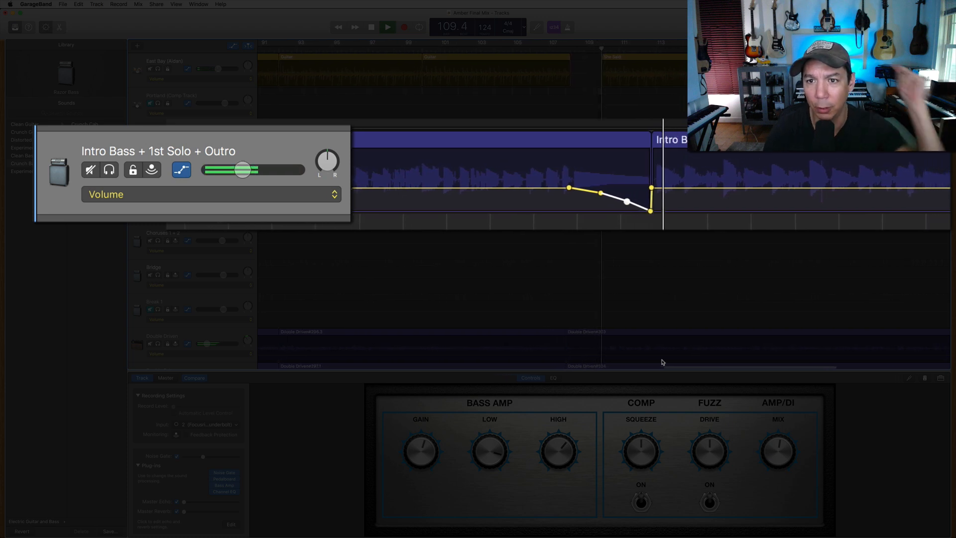
key(space)
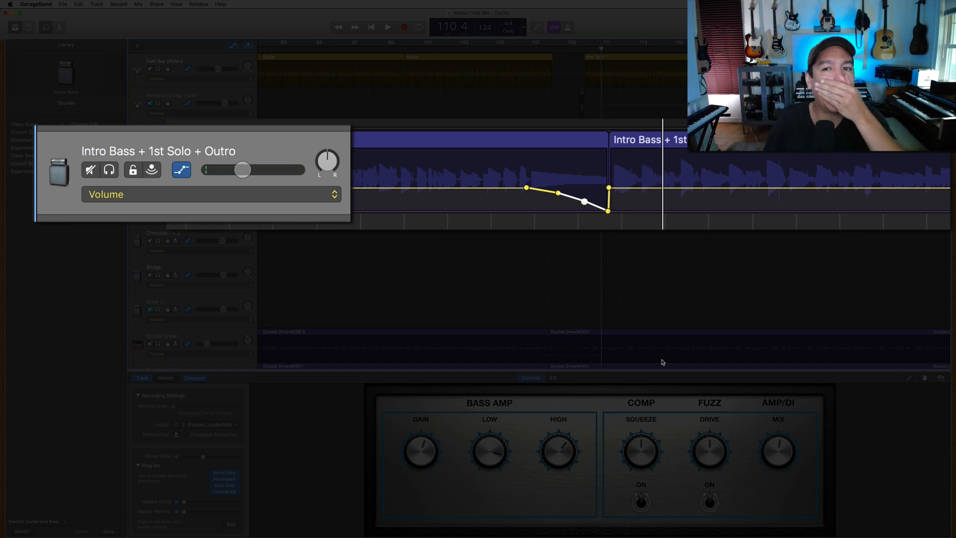
click(584, 51)
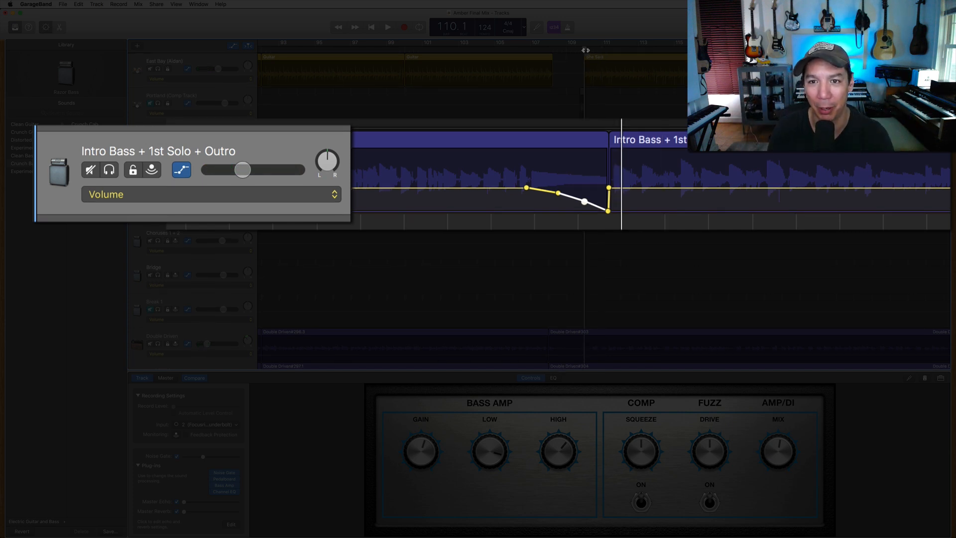
click(550, 49)
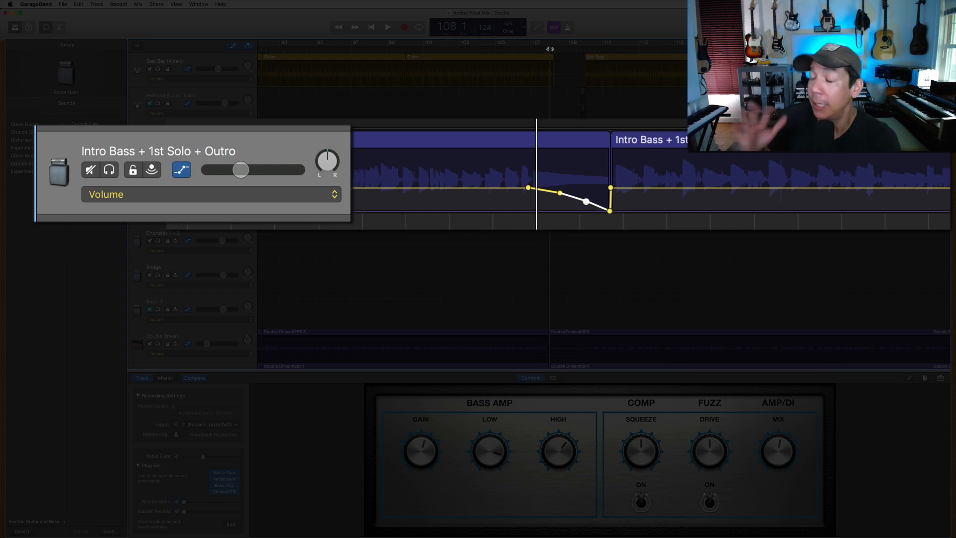
key(space)
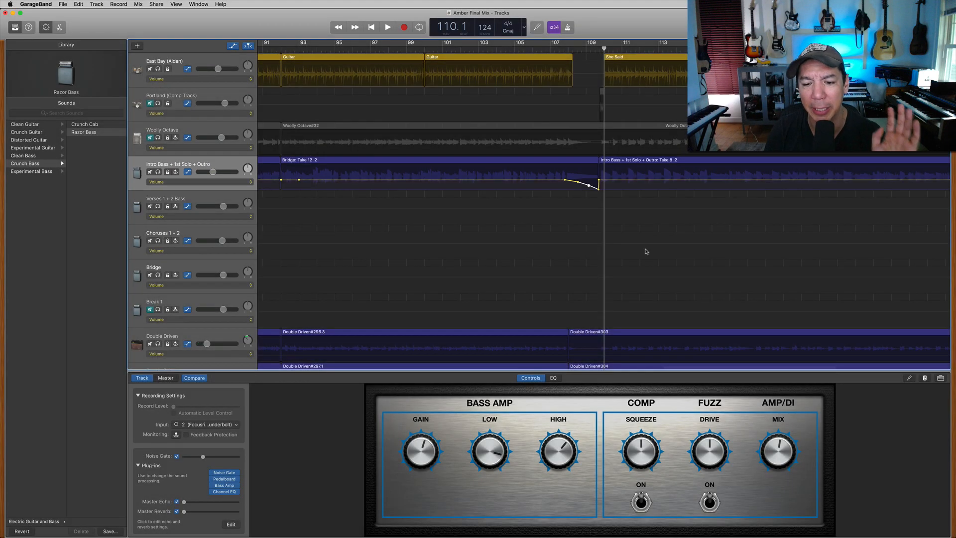
- Add a volume automation point just before bar 110 on the first Double Driven guitar track
scroll(646, 251, down, 3)
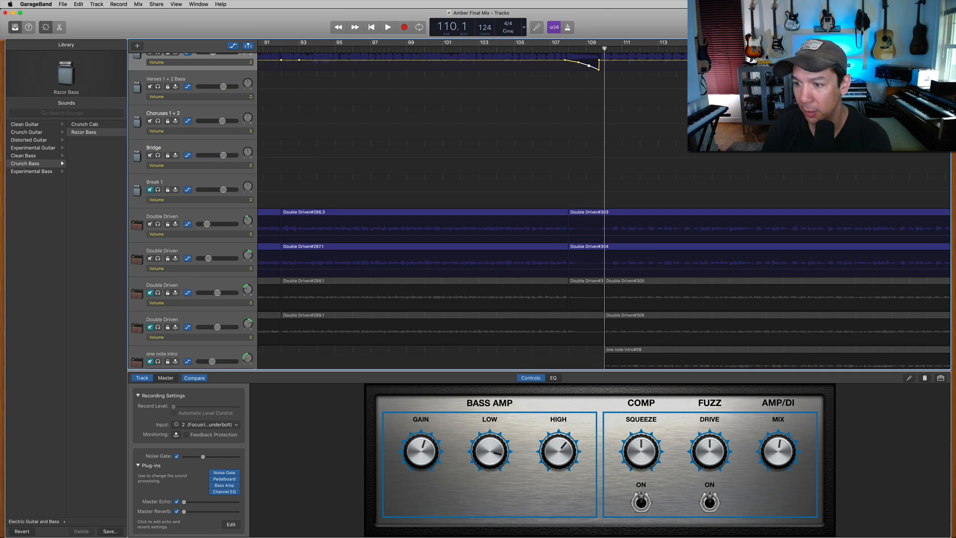
key(a)
scroll(611, 113, up, 3)
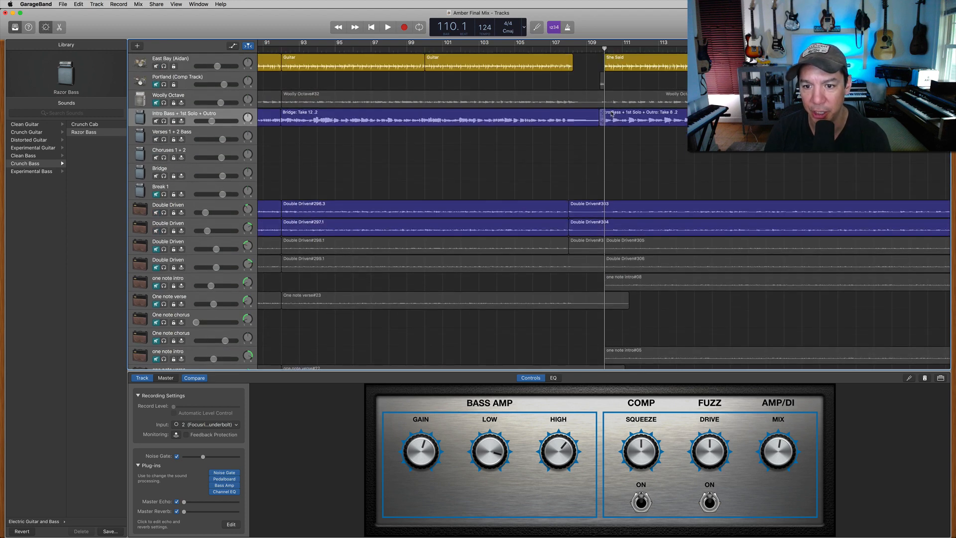
click(586, 204)
shift+click(586, 222)
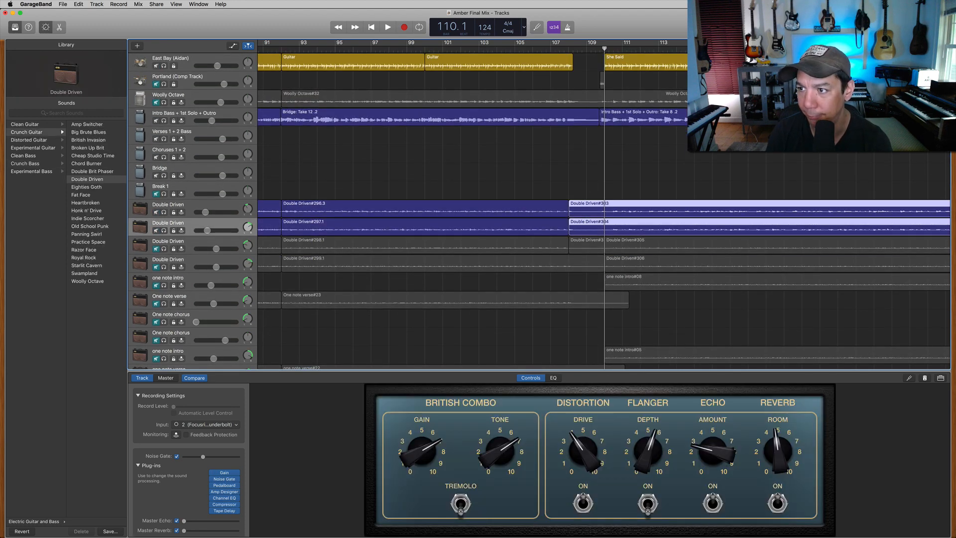
key(super+Right)
key(super+Right)
key(super+Right)
key(a)
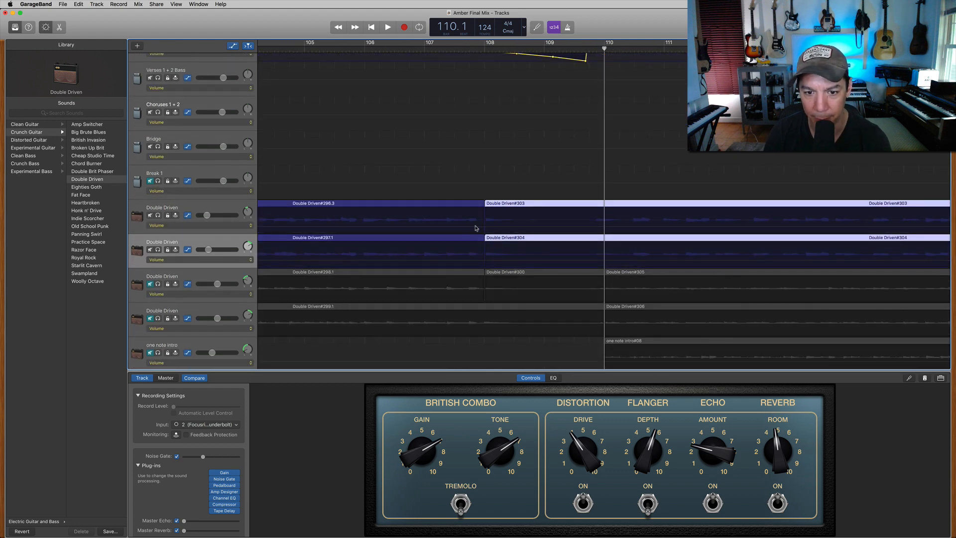
click(494, 228)
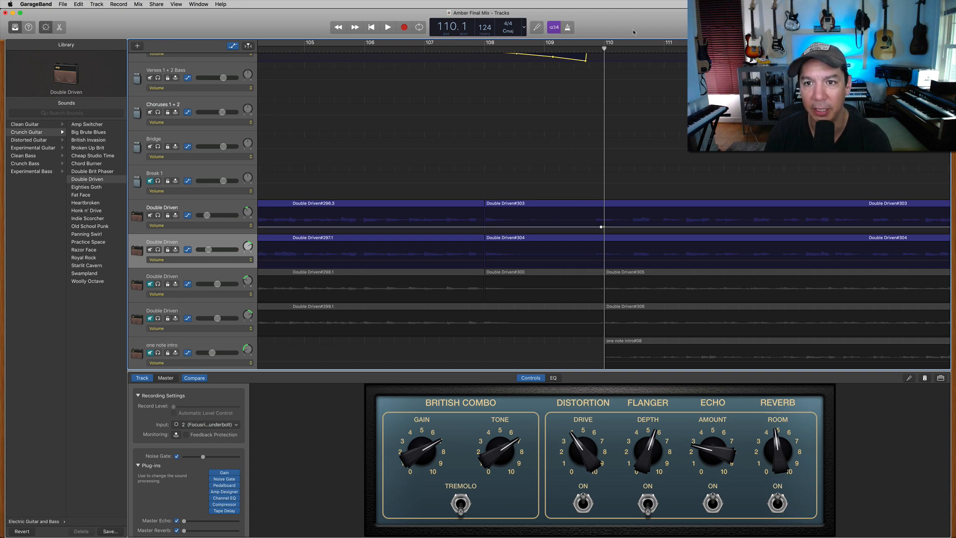
- Split the two unmuted Double Driven guitar regions that start at bar 108 at the bar 110 playhead, with automation hidden
scroll(592, 199, up, 5)
scroll(626, 86, down, 8)
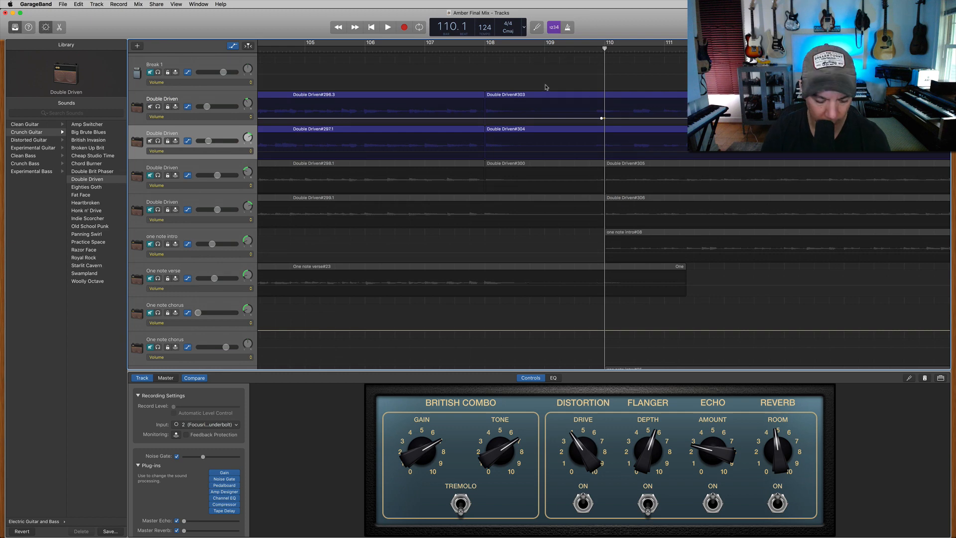
key(a)
drag(560, 93, 561, 133)
key(super+t)
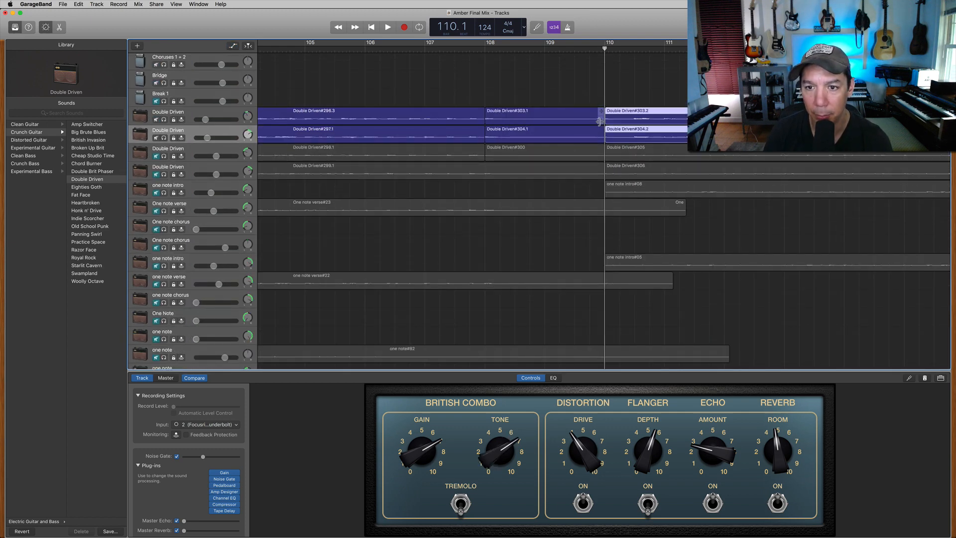
- Shorten the ends of both Double Driven regions before the bar 110 split by about one beat
drag(599, 121, 591, 123)
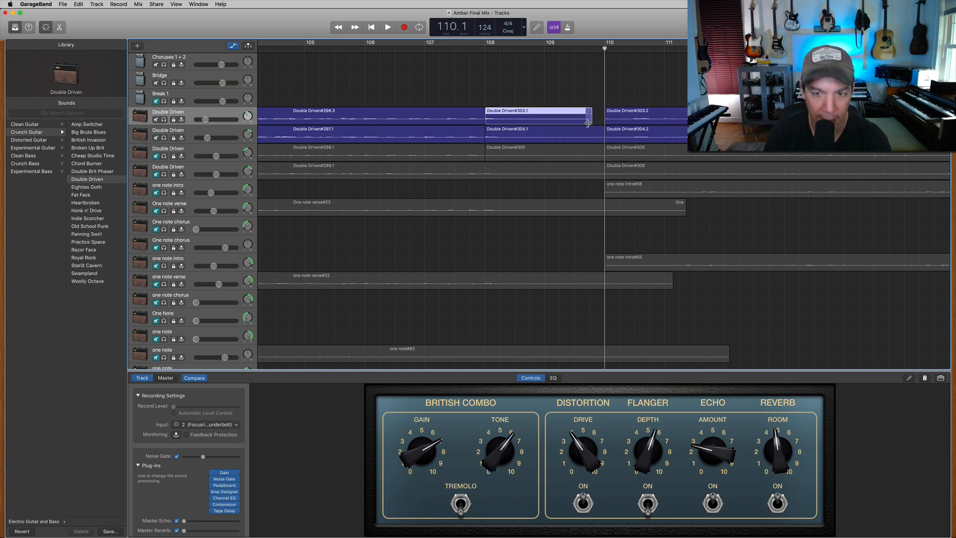
key(a)
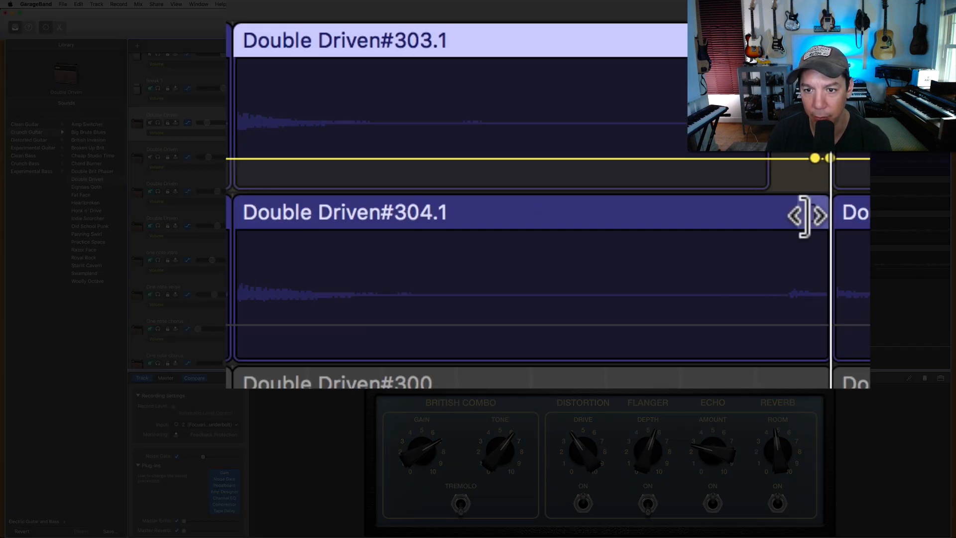
drag(808, 217, 745, 229)
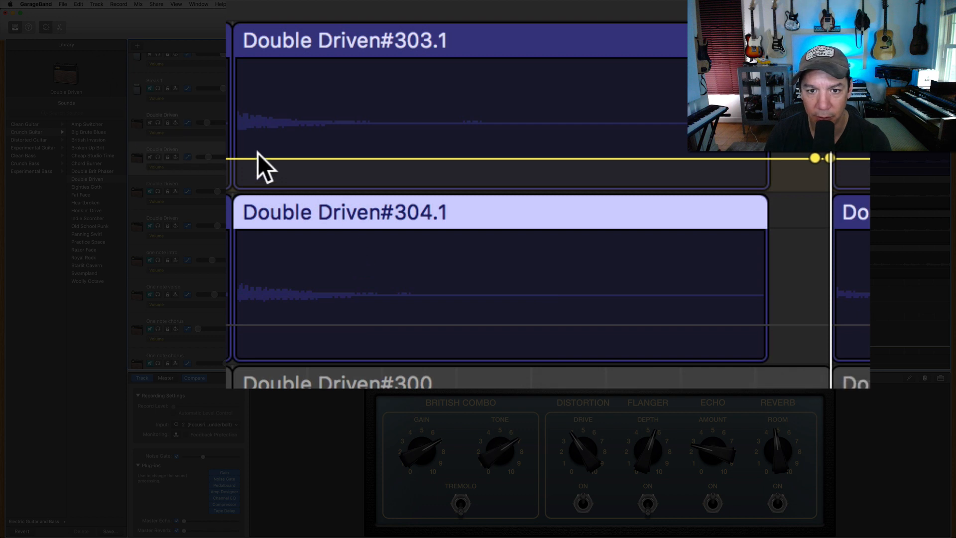
- Draw gradual volume fades on the two unmuted Double Driven tracks from bar 108, returning to full level at the bar 110 split
click(232, 157)
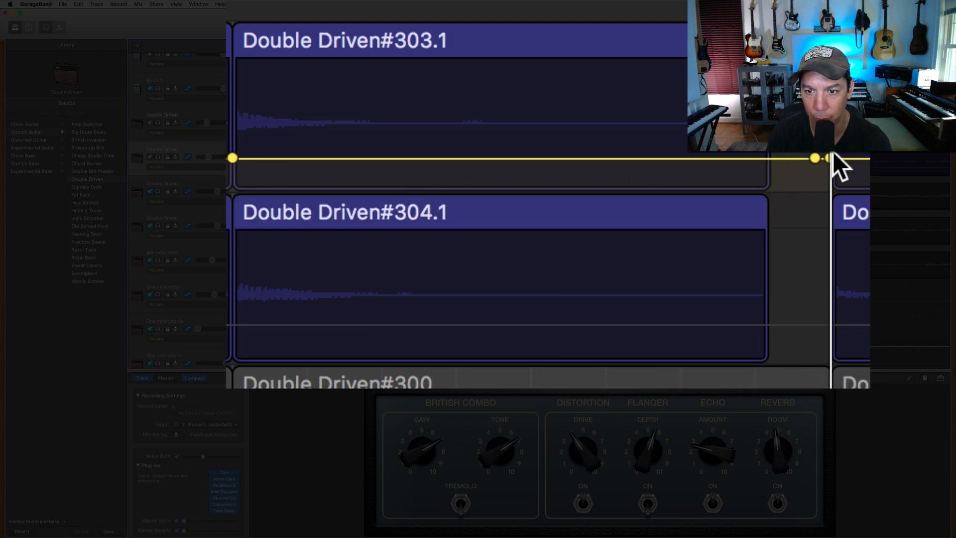
drag(814, 158, 814, 188)
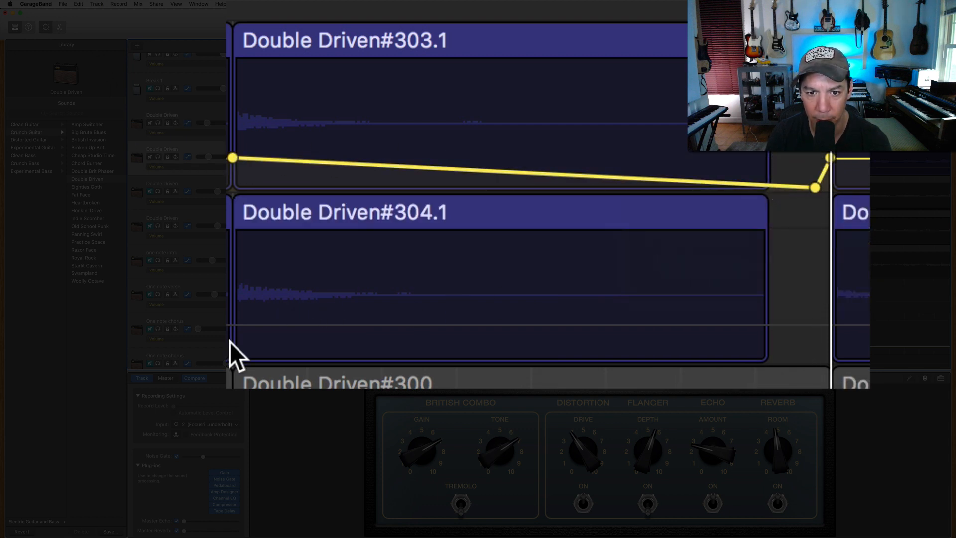
click(232, 324)
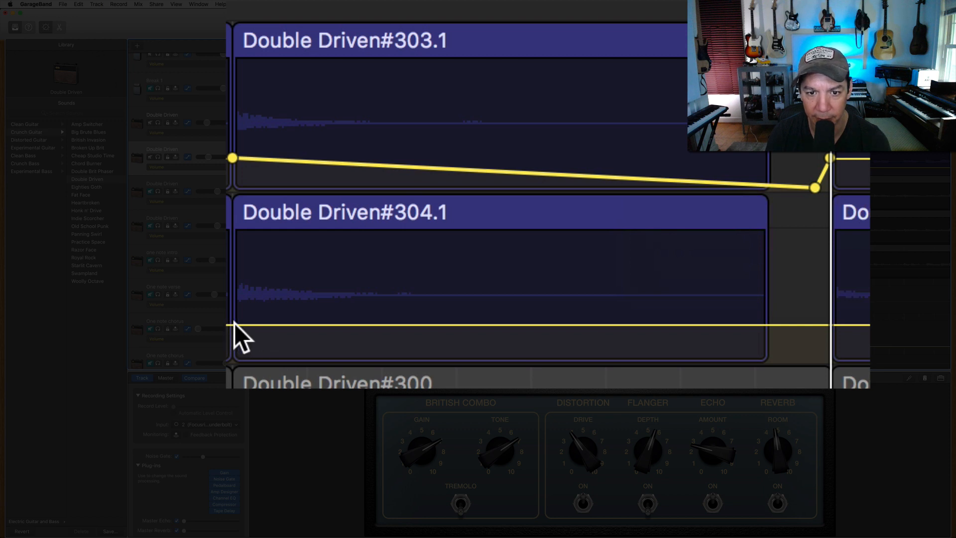
click(232, 325)
click(766, 325)
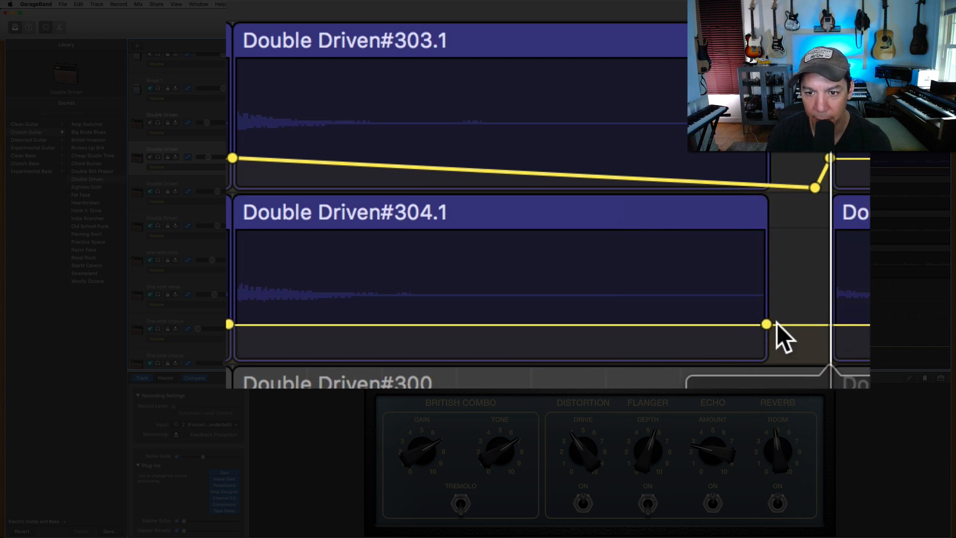
click(829, 324)
drag(766, 324, 766, 359)
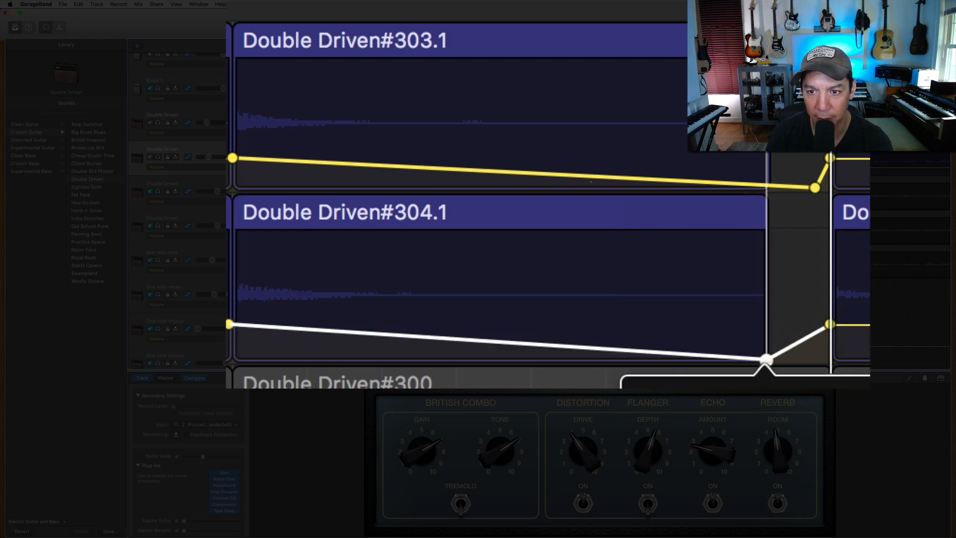
- Play back the transition into bar 110 to check the Double Driven guitar fades
key(comma)
key(space)
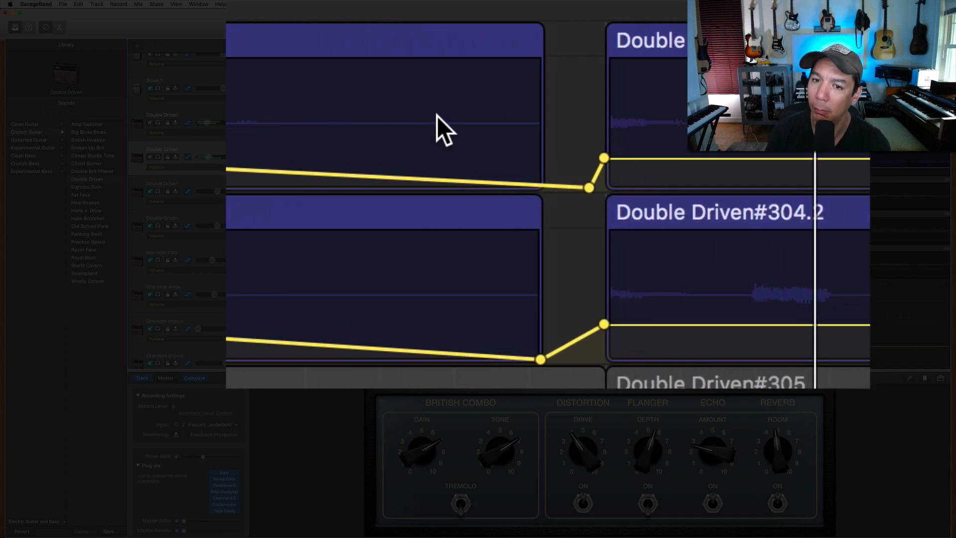
scroll(437, 115, up, 6)
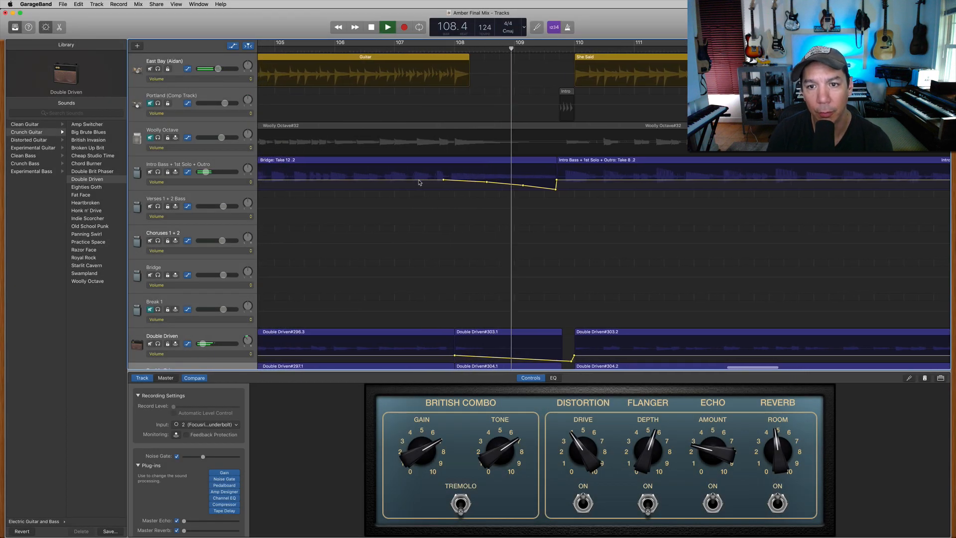
key(space)
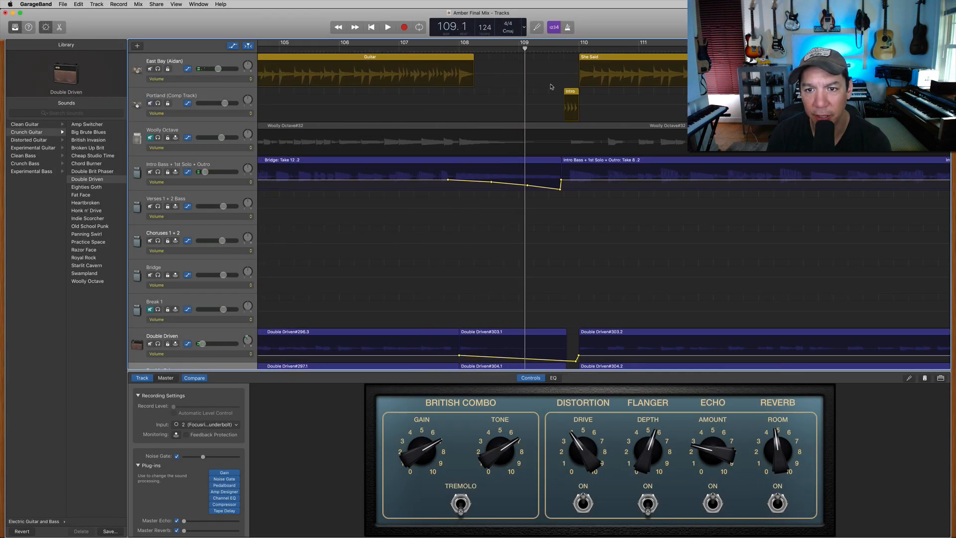
- Copy the Intro drum region from the Portland track to the East Bay track at bar 109 beat 4, and mute the Portland track
drag(572, 92, 570, 73)
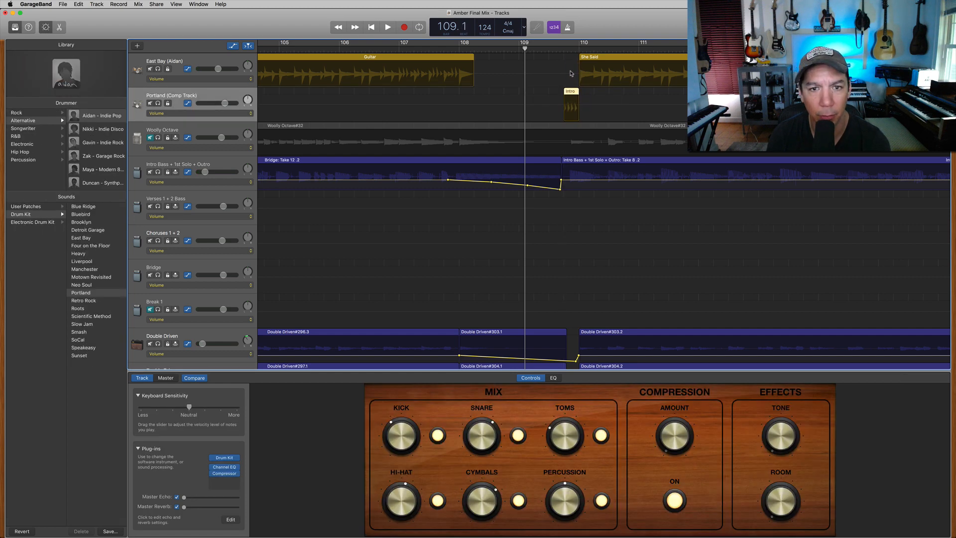
click(563, 49)
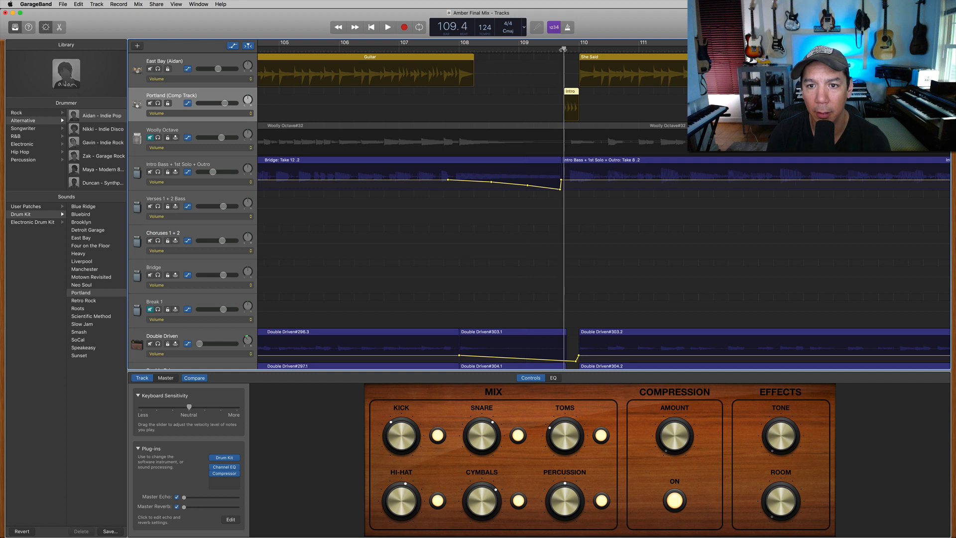
click(199, 61)
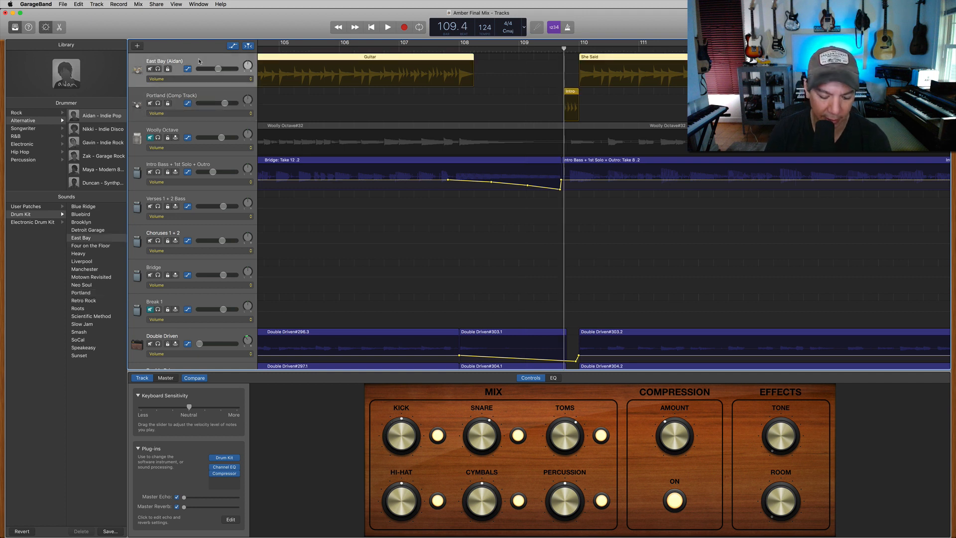
key(super+v)
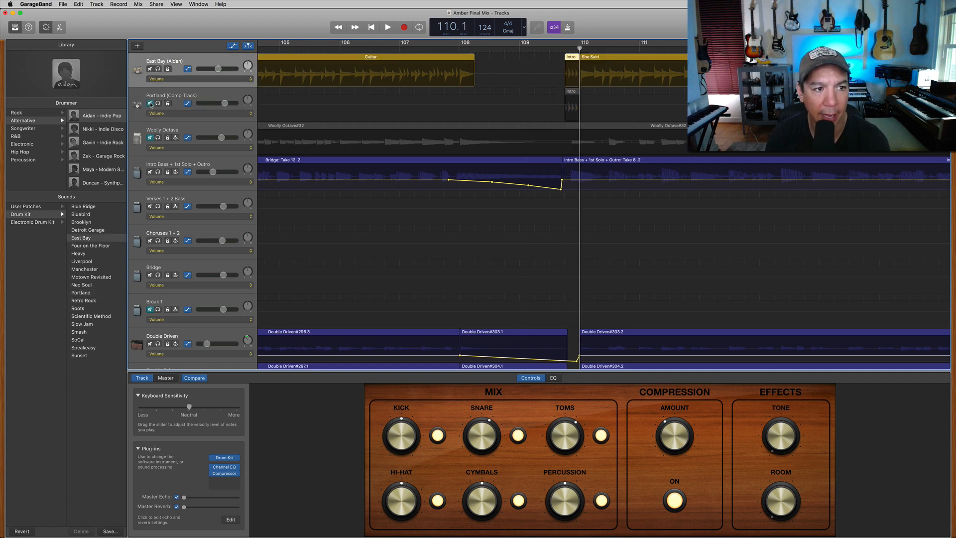
- Play back from around bar 107 into bar 111 to check the copied drum fill
click(396, 50)
scroll(396, 50, left, 1)
key(space)
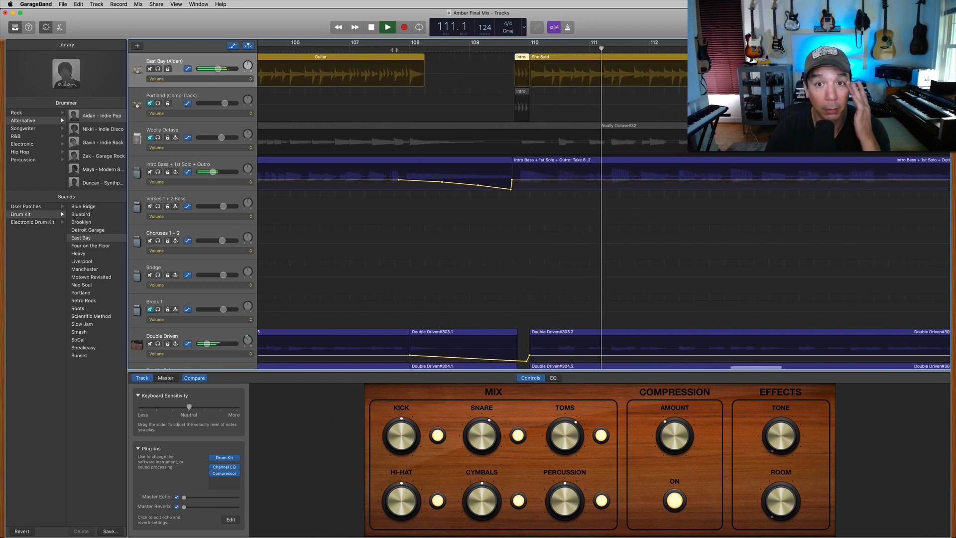
key(space)
- Trim the start of the outro bass region, Take 8, so that it begins at bar 110 with the guitars
click(504, 48)
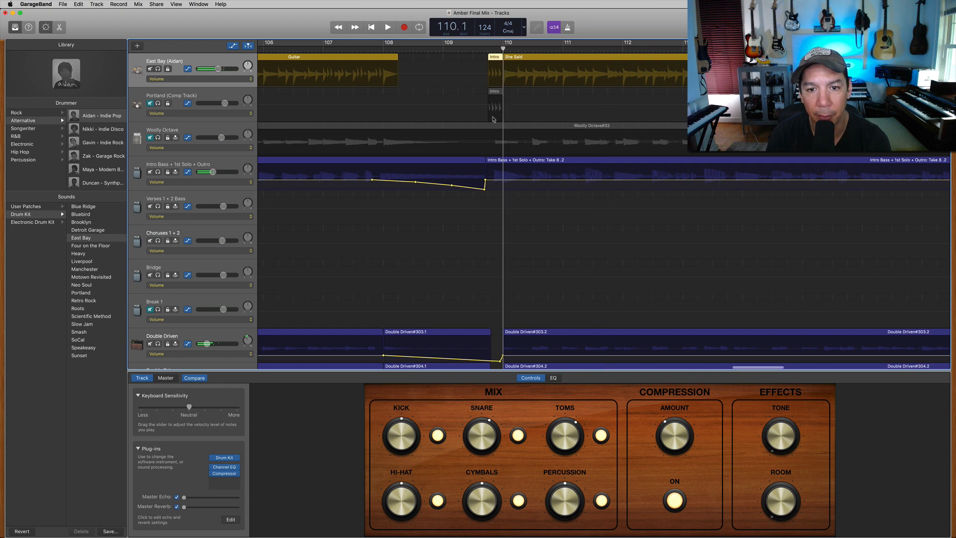
click(500, 162)
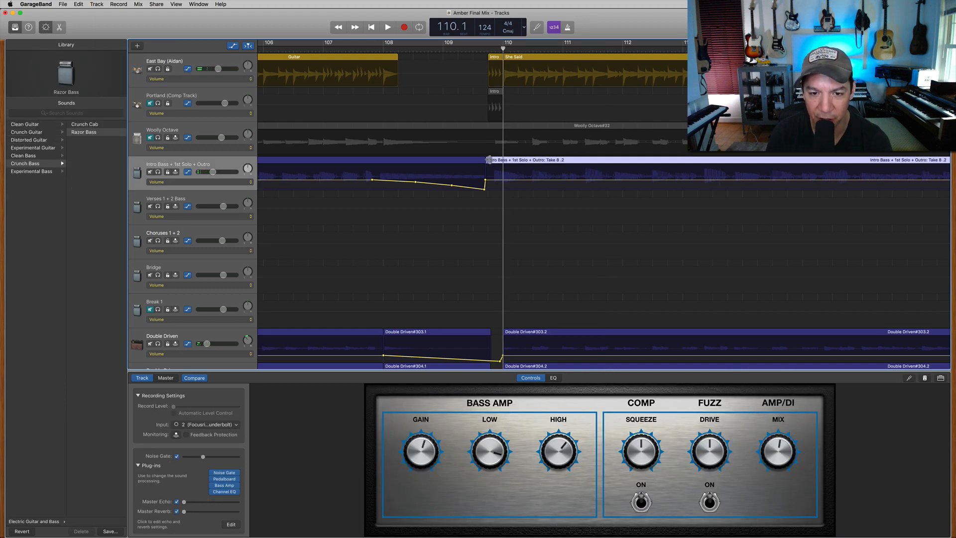
drag(490, 160, 503, 161)
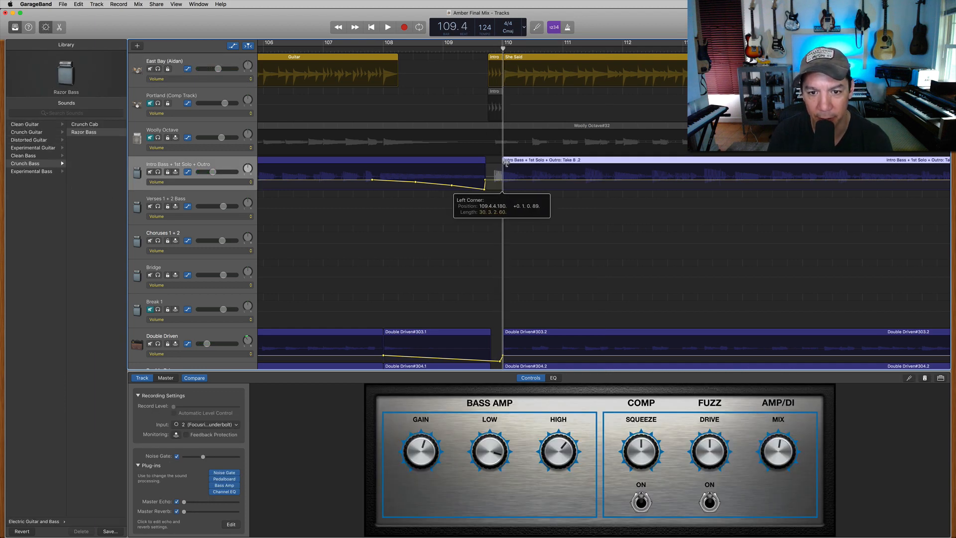
- Play back the bars 107 to 110 transition repeatedly to judge the trimmed bass entrance
key(space)
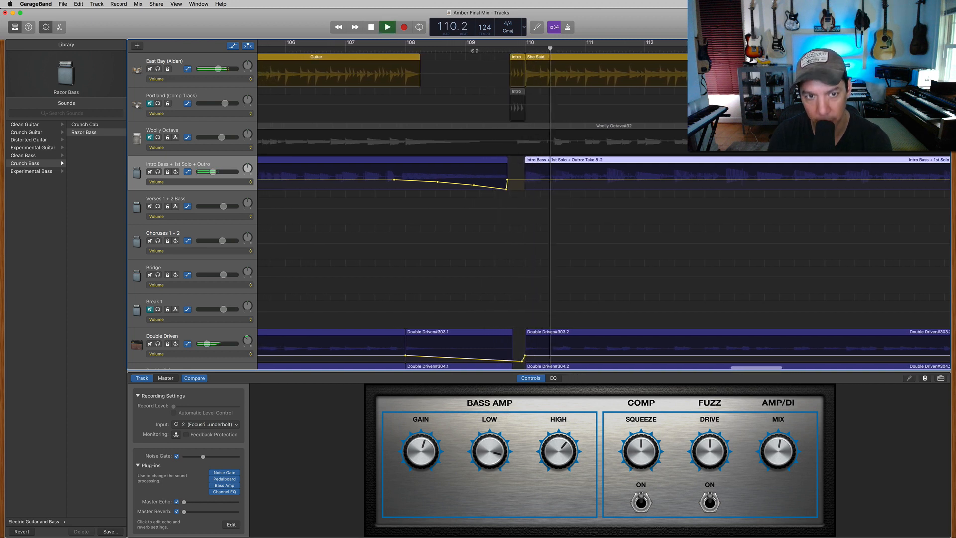
key(space)
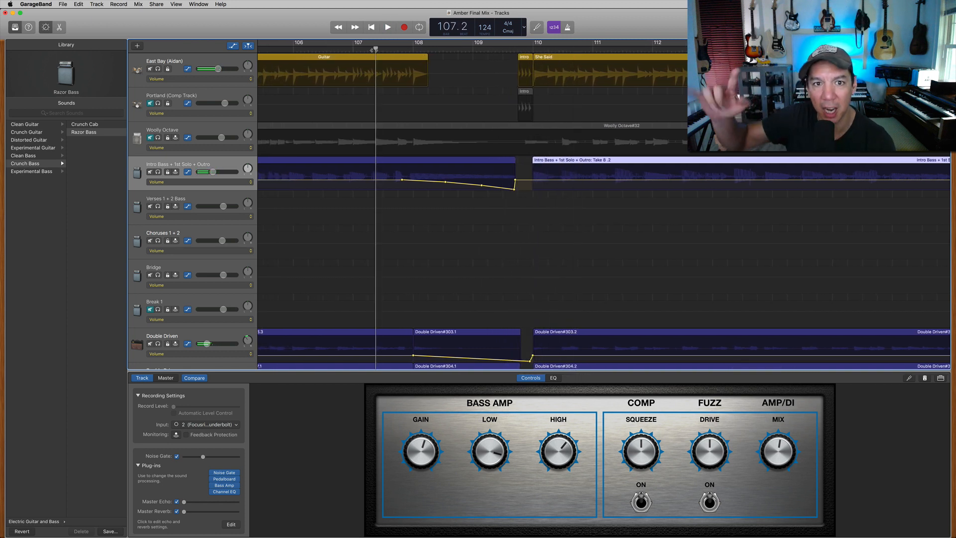
key(space)
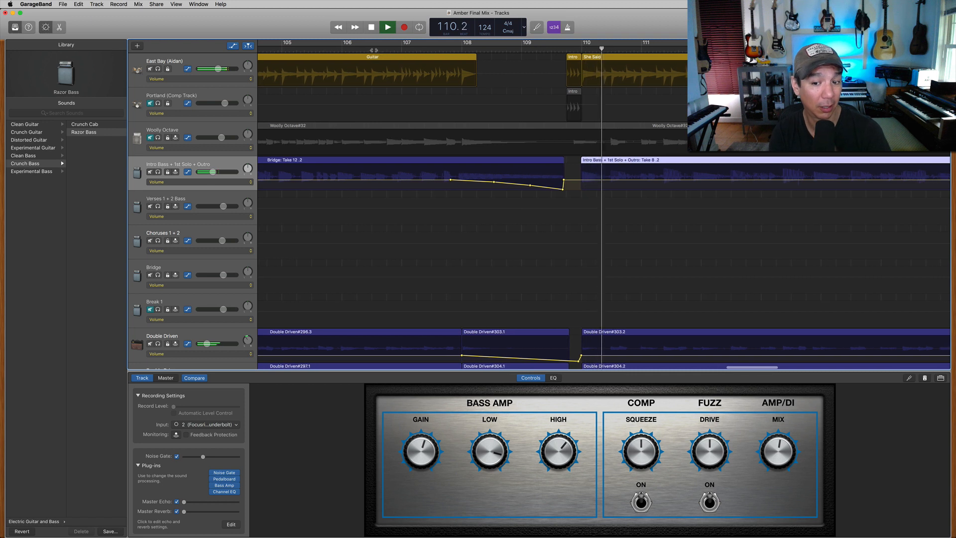
key(space)
click(374, 50)
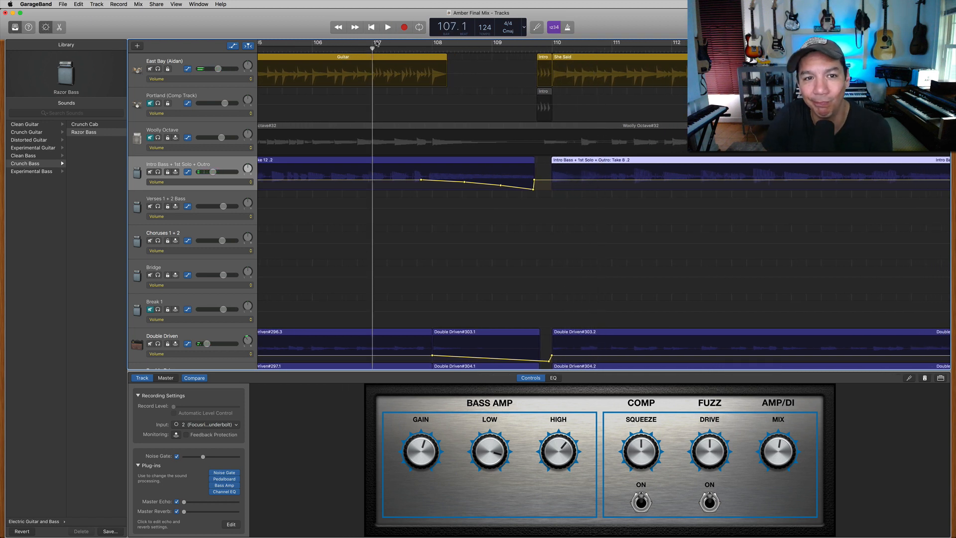
key(space)
scroll(396, 48, left, 1)
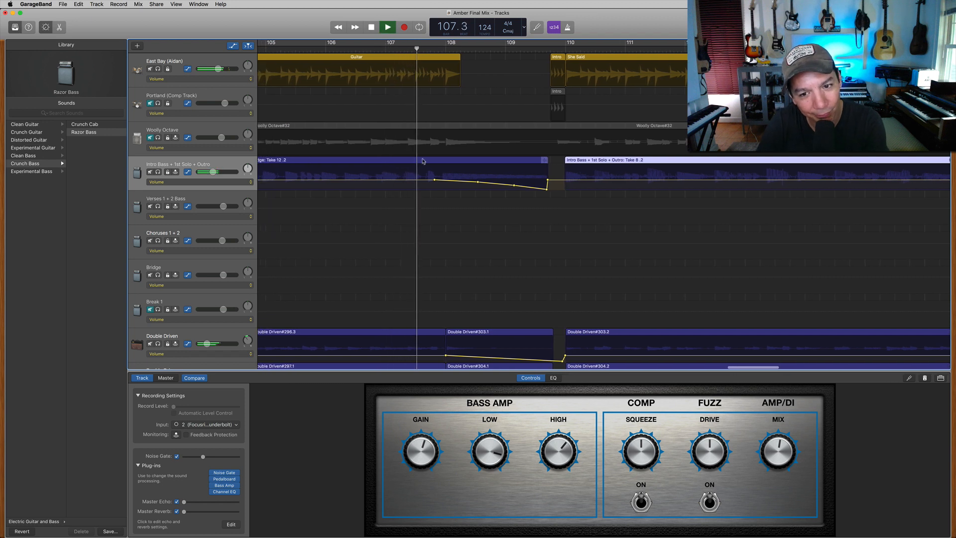
key(space)
- Clear the leftover bass volume points before the bridge fade and raise the volume line slightly on both sides of the fade
scroll(678, 192, down, 10)
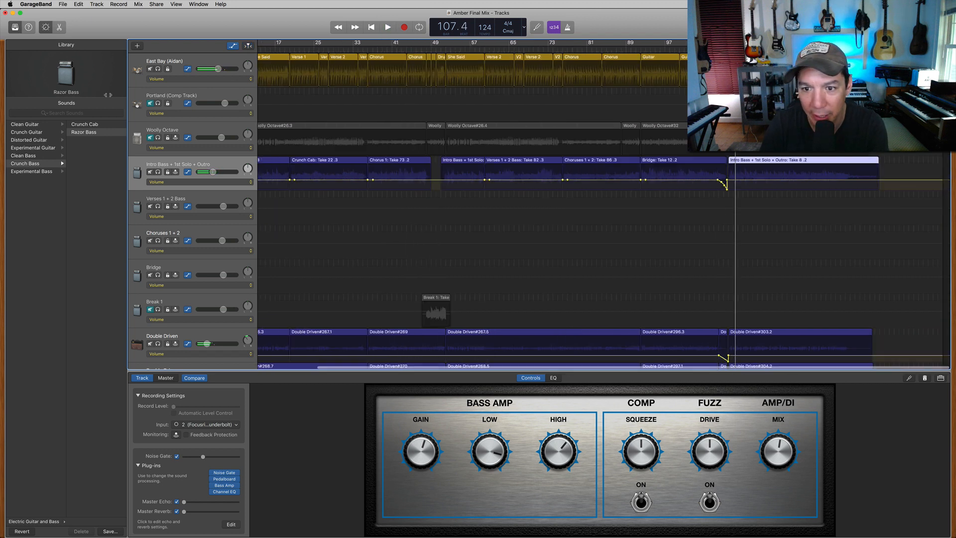
drag(669, 180, 27, 180)
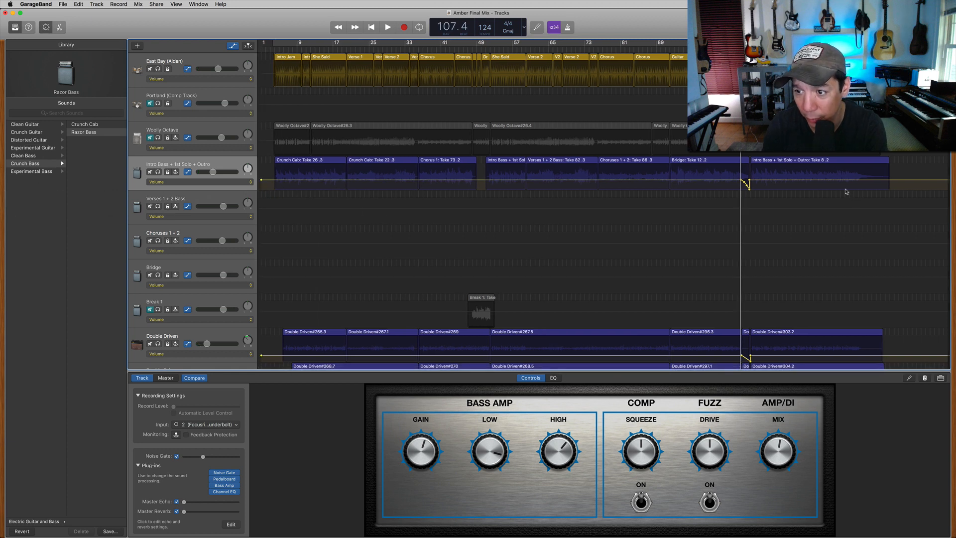
drag(265, 173, 878, 174)
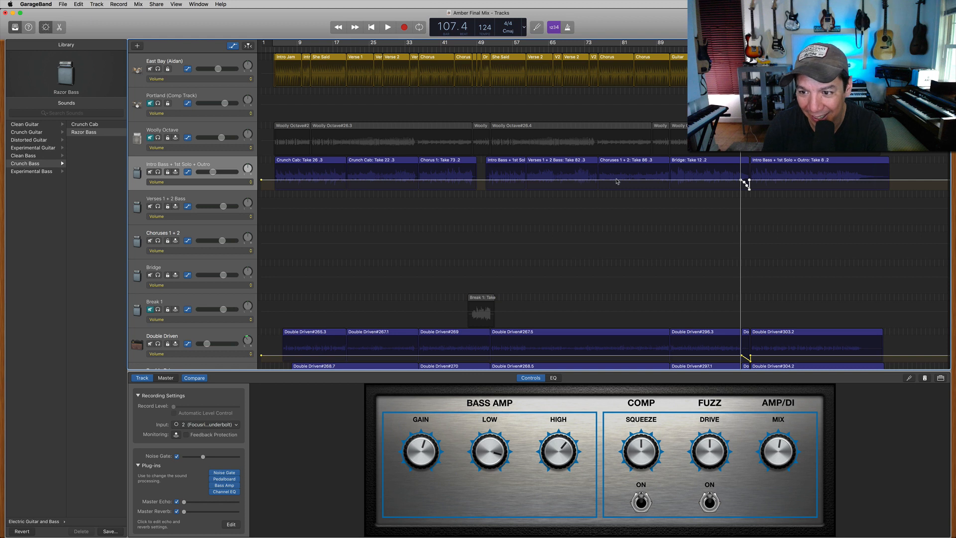
drag(616, 181, 616, 179)
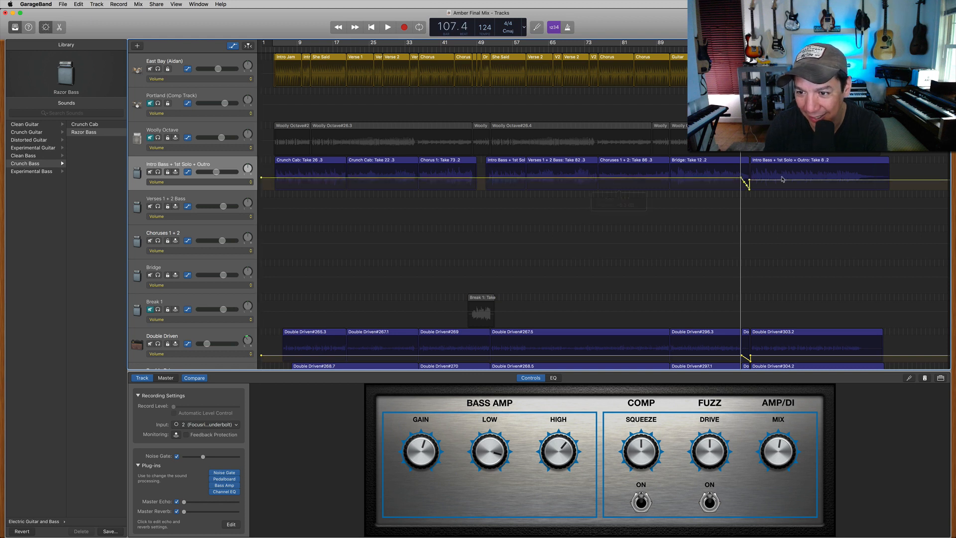
drag(780, 181, 780, 178)
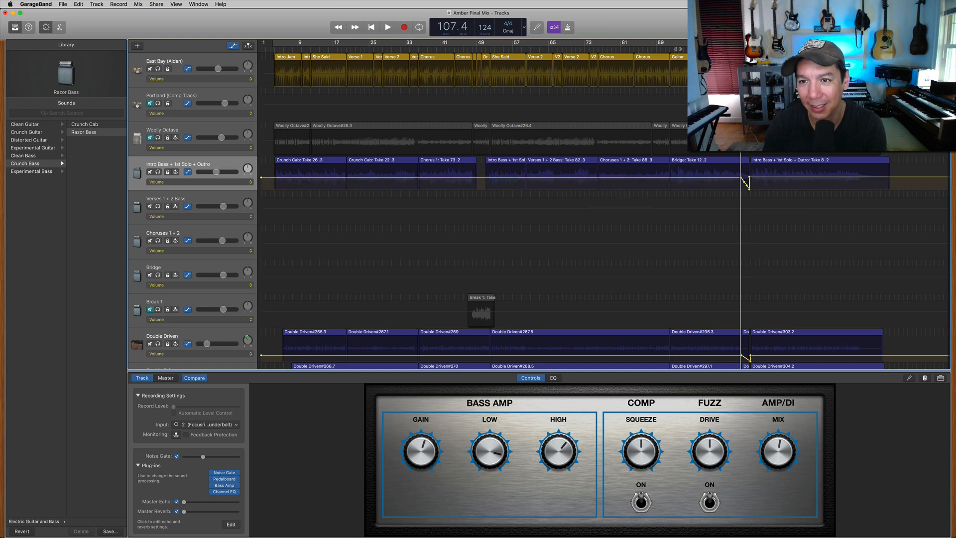
- Play the Bridge section from around bar 94 and raise the bass track's volume line slightly further
click(679, 50)
key(space)
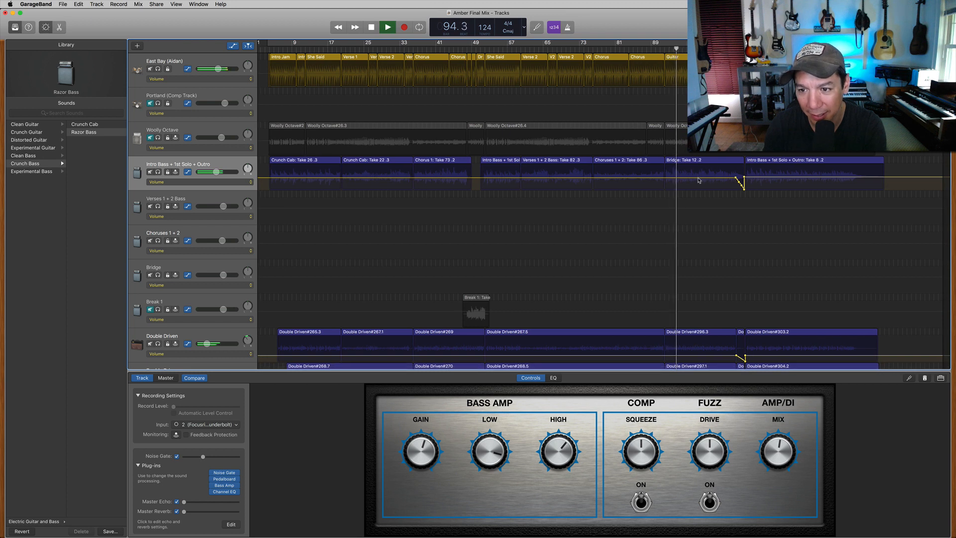
drag(699, 179, 697, 178)
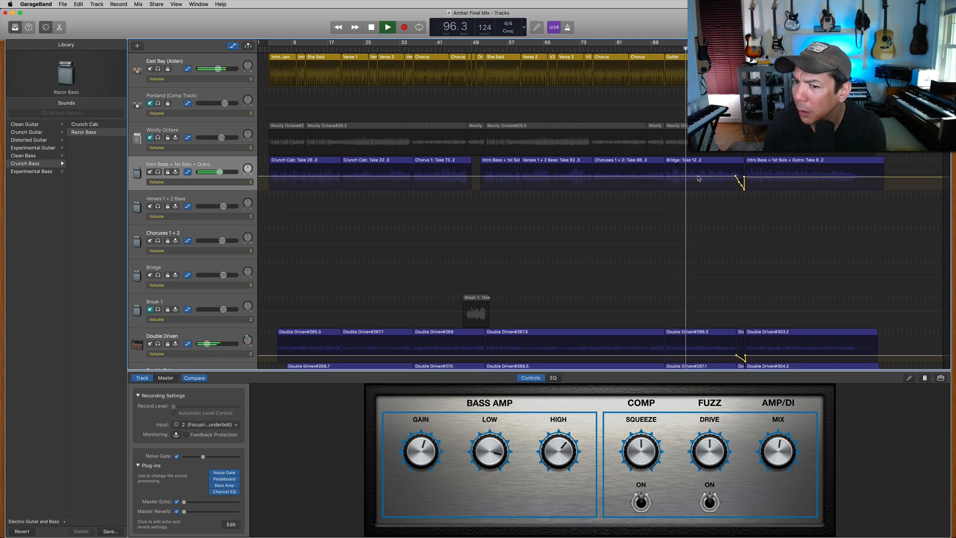
- Compare the bass track in solo and in the full mix during playback of the Bridge section
click(158, 172)
click(158, 173)
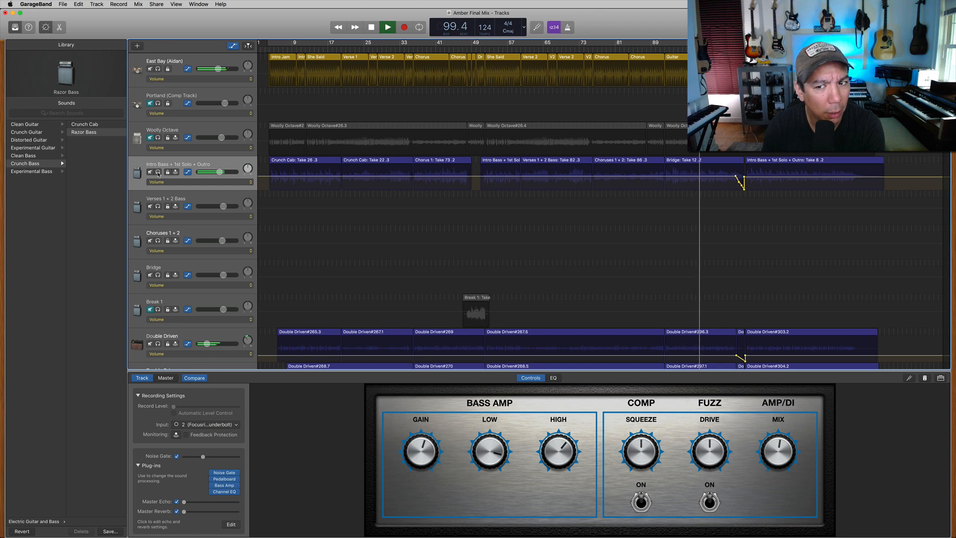
scroll(604, 248, down, 5)
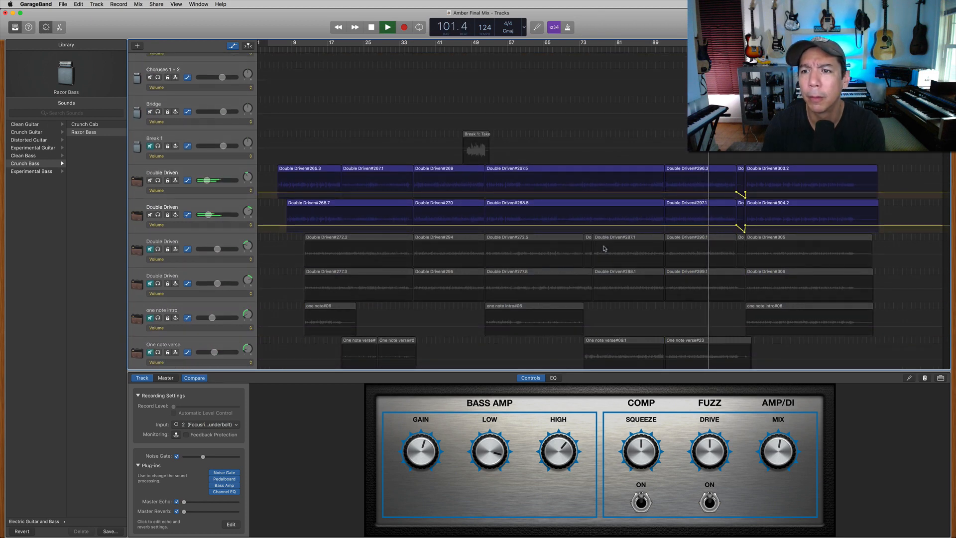
scroll(603, 248, up, 5)
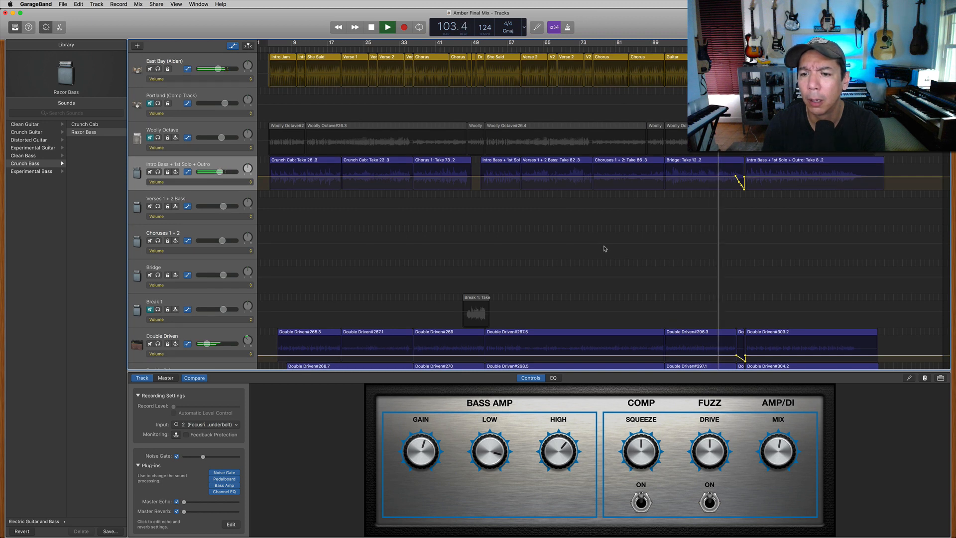
click(158, 172)
click(158, 172)
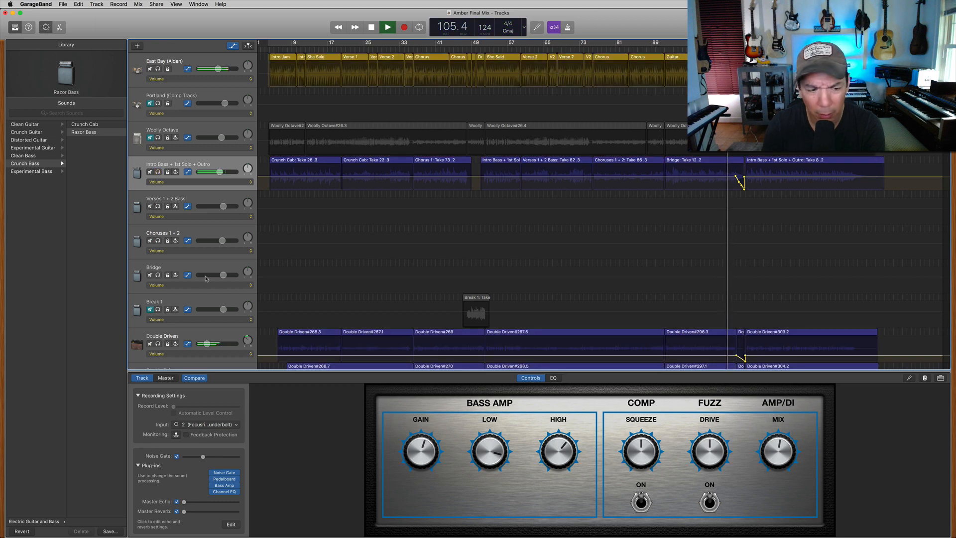
- Solo the two unmuted Double Driven tracks together with the Intro Bass + 1st Solo + Outro track, and stop playback
scroll(160, 249, down, 3)
drag(158, 266, 159, 299)
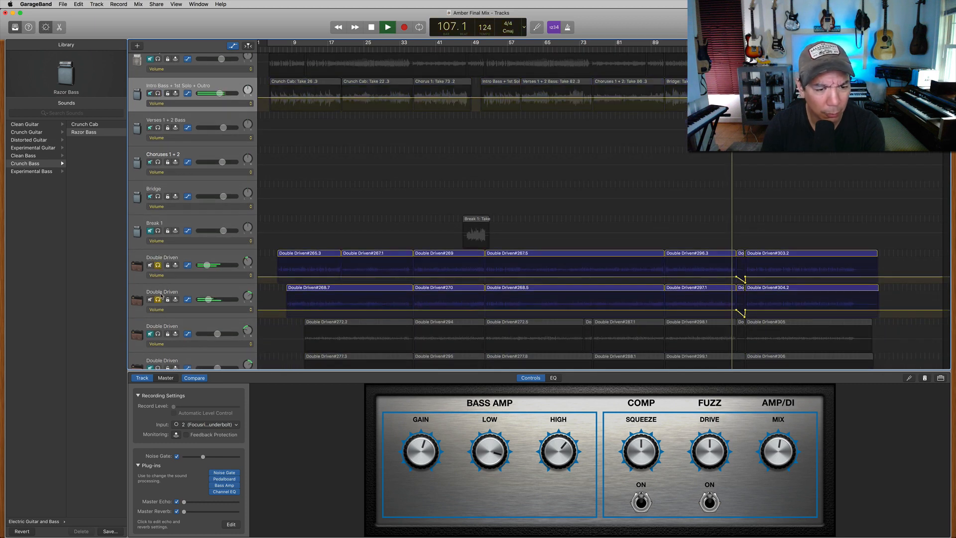
key(space)
scroll(156, 199, up, 3)
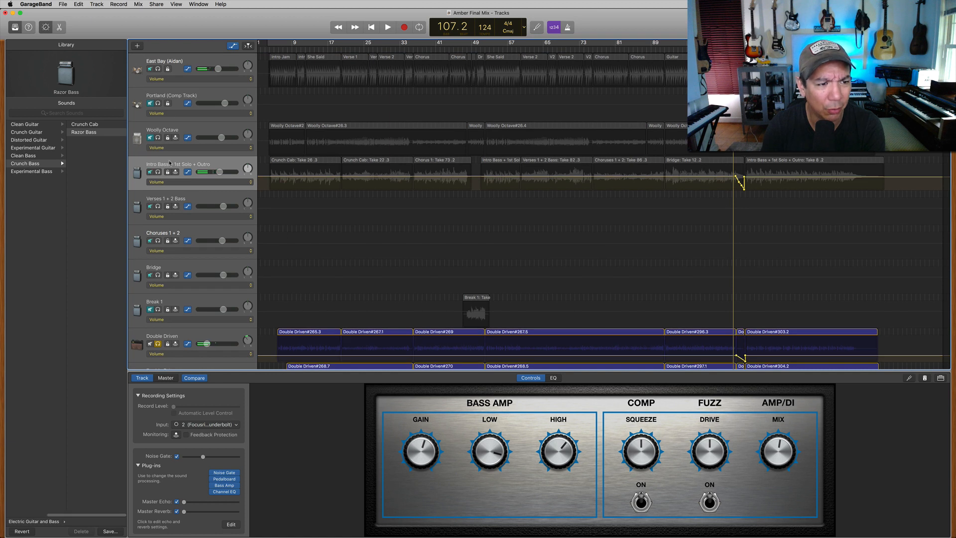
click(159, 171)
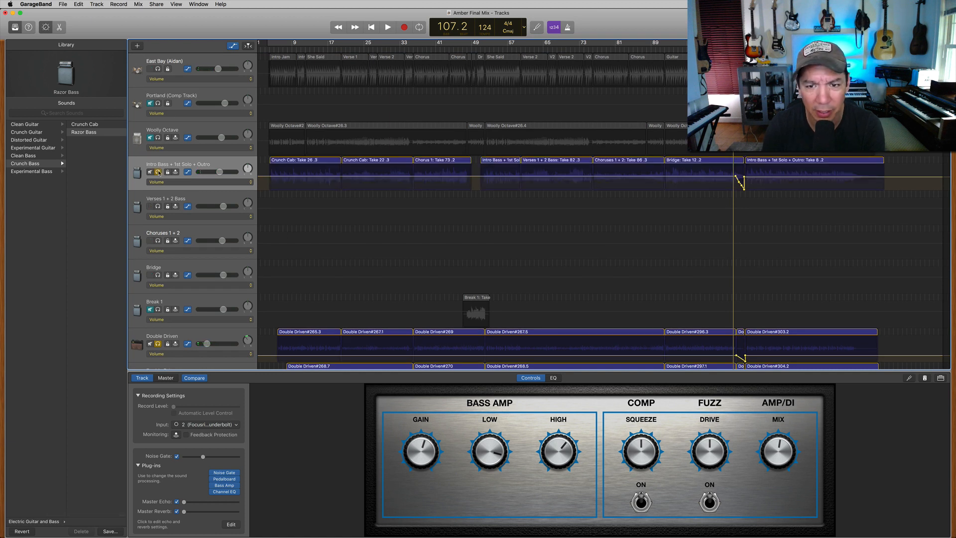
- Play the soloed bass and Double Driven guitars around bar 107 and again from about bar 92 to check their timing
key(space)
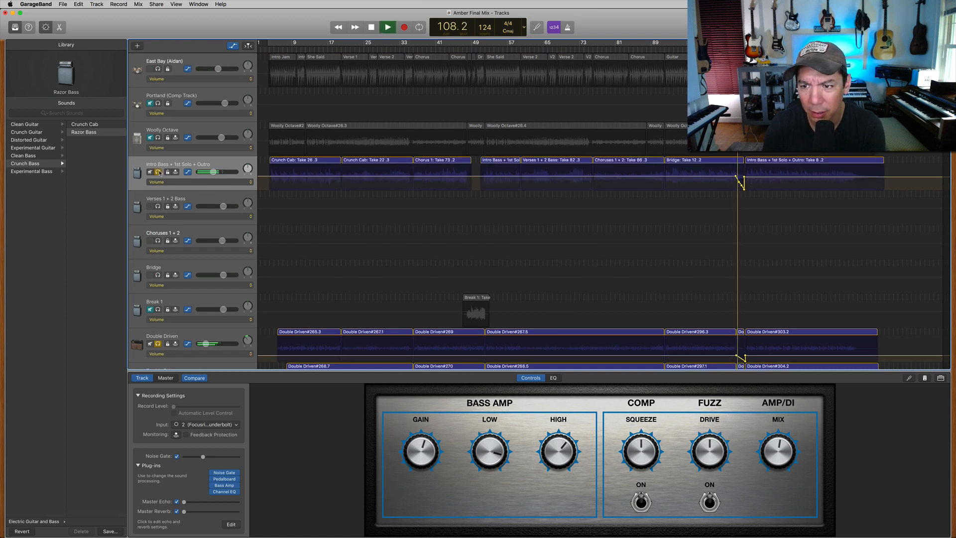
key(space)
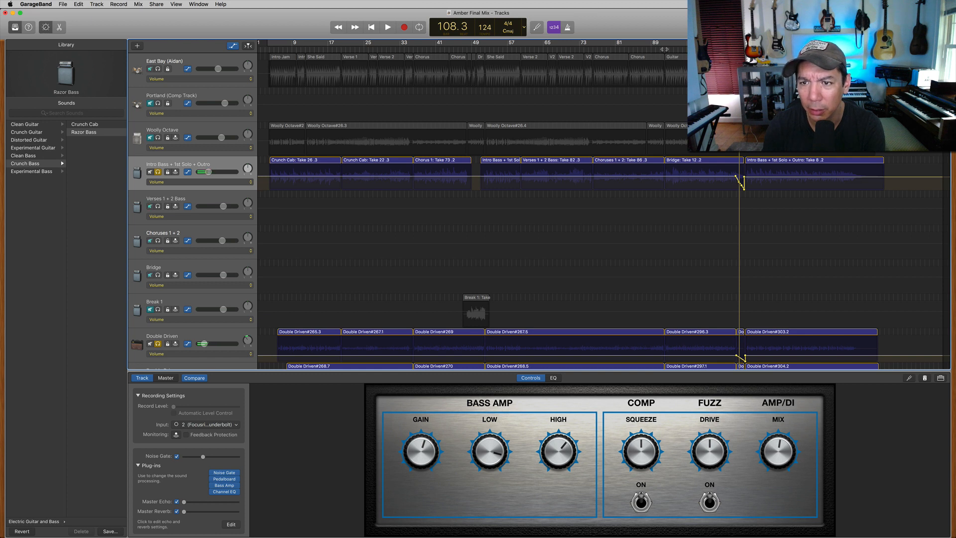
click(664, 49)
key(space)
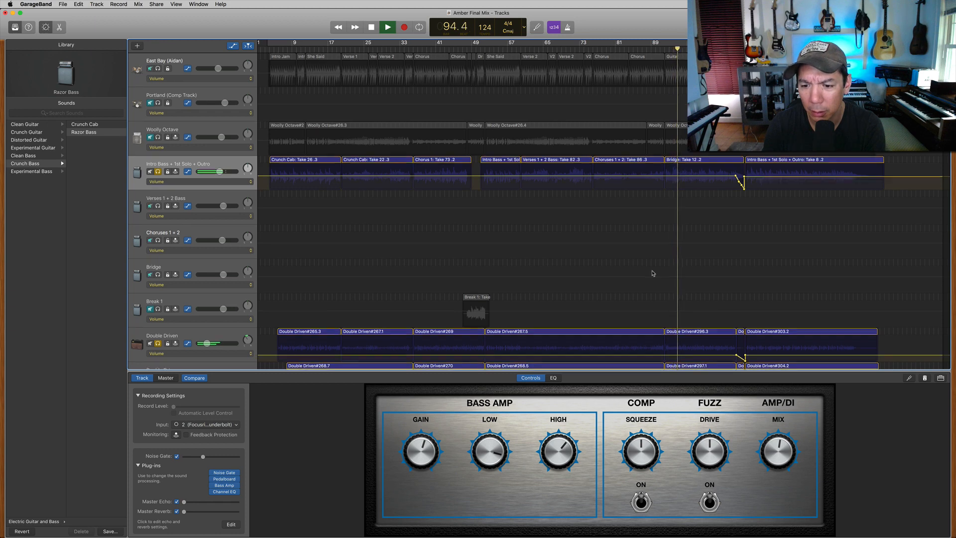
scroll(652, 273, down, 5)
scroll(652, 273, up, 5)
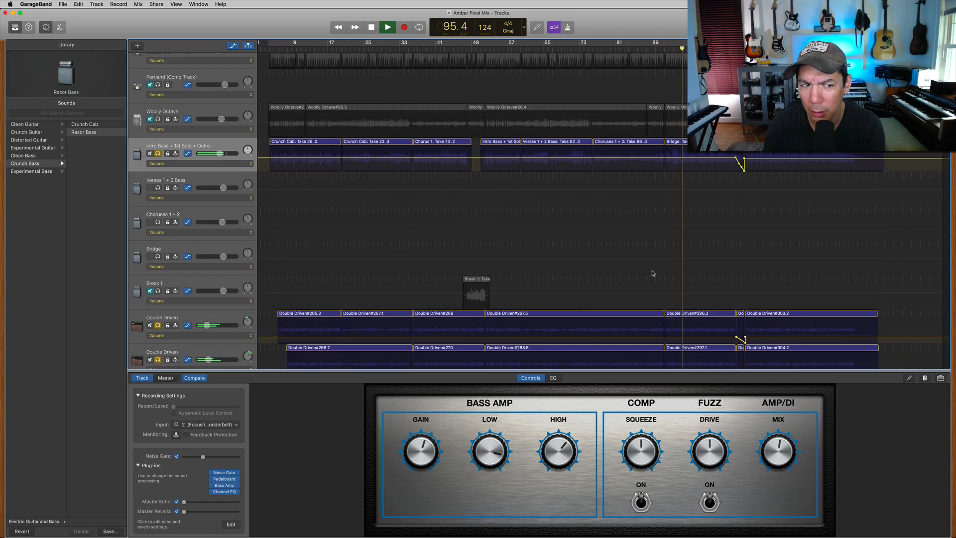
key(space)
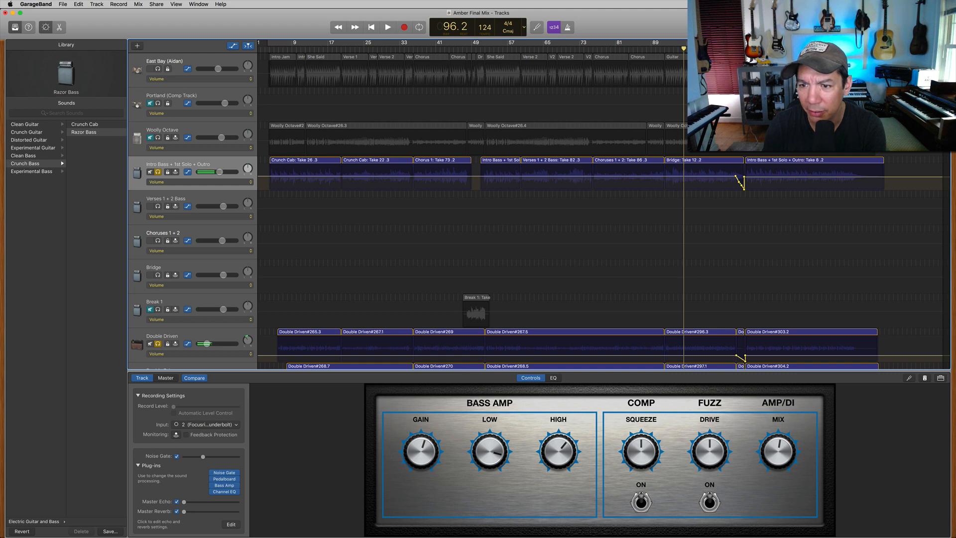
- Move the Bridge: Take 12 bass region so it starts exactly at bar 92, in line with the guitar regions, and play it back
key(super+Right)
key(super+Right)
key(super+Right)
key(super+Right)
key(super+Right)
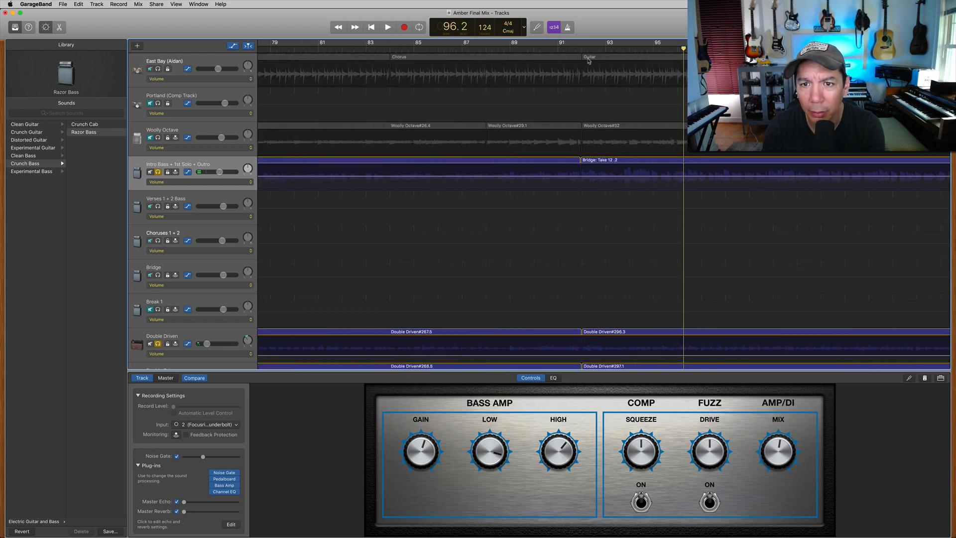
click(582, 50)
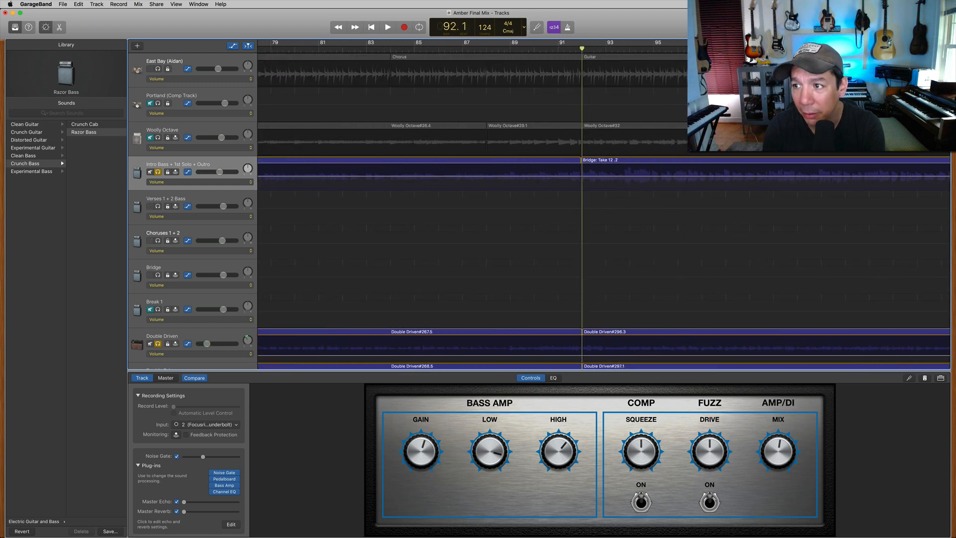
key(super+Right)
key(super+Right)
key(super+Right)
key(super+Right)
key(super+Right)
key(super+Right)
key(super+Right)
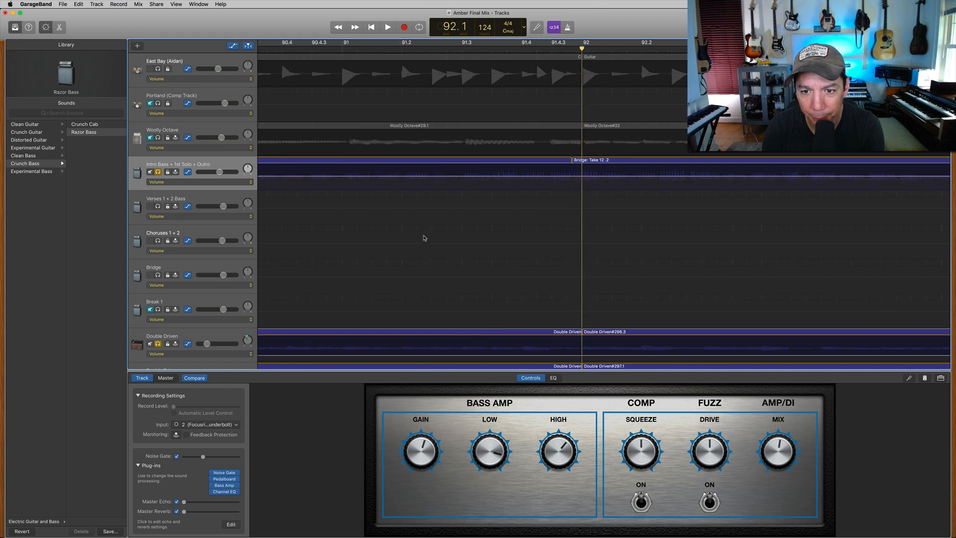
drag(621, 162, 629, 162)
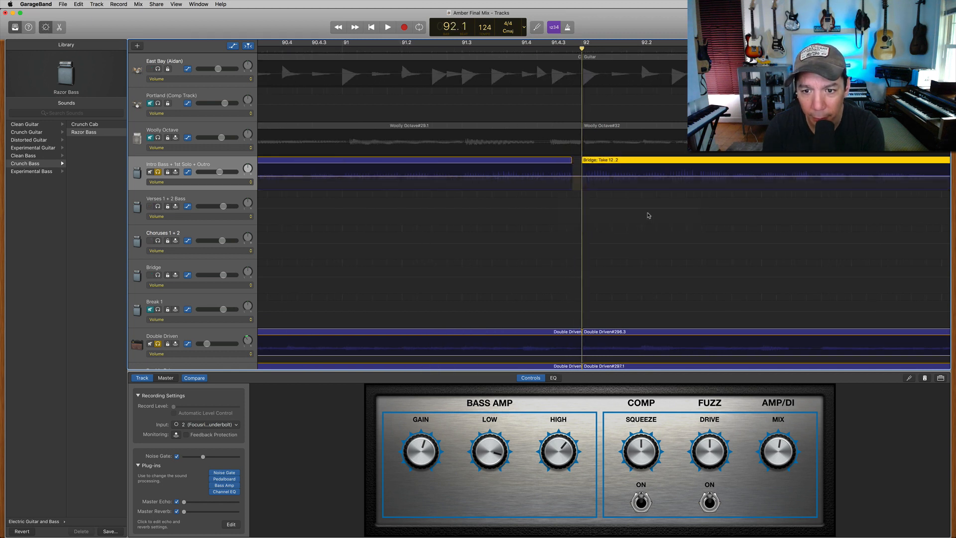
key(space)
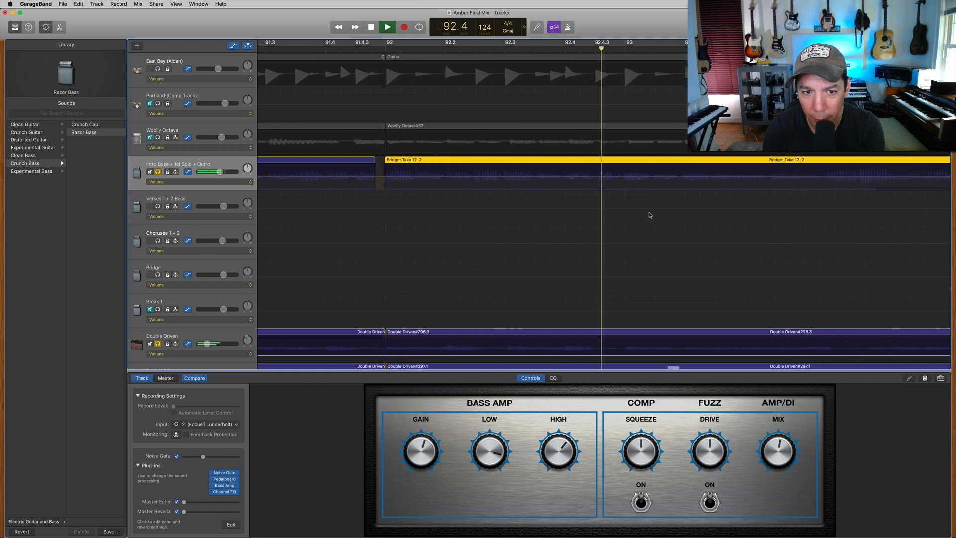
key(space)
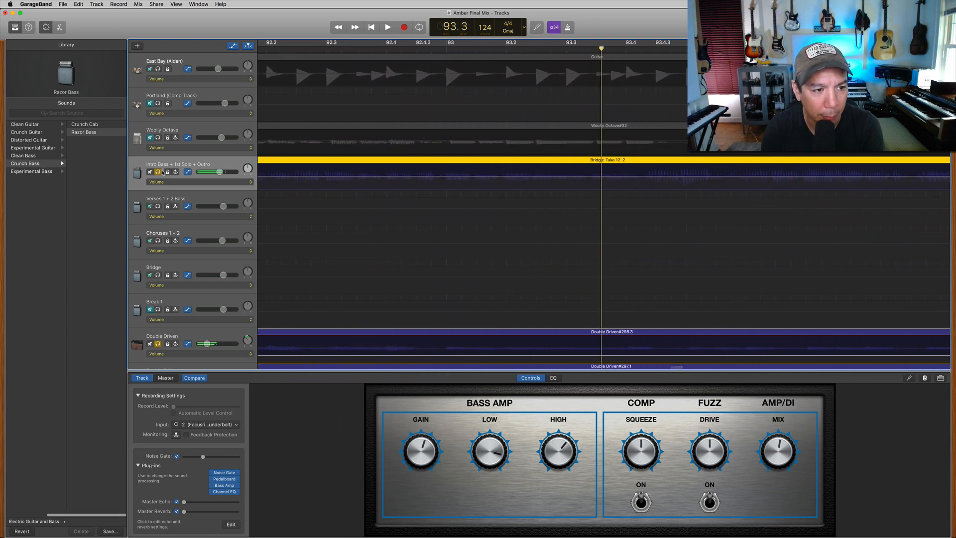
- Take the bass track and both unmuted Double Driven tracks out of solo
click(158, 172)
click(157, 343)
scroll(158, 344, down, 3)
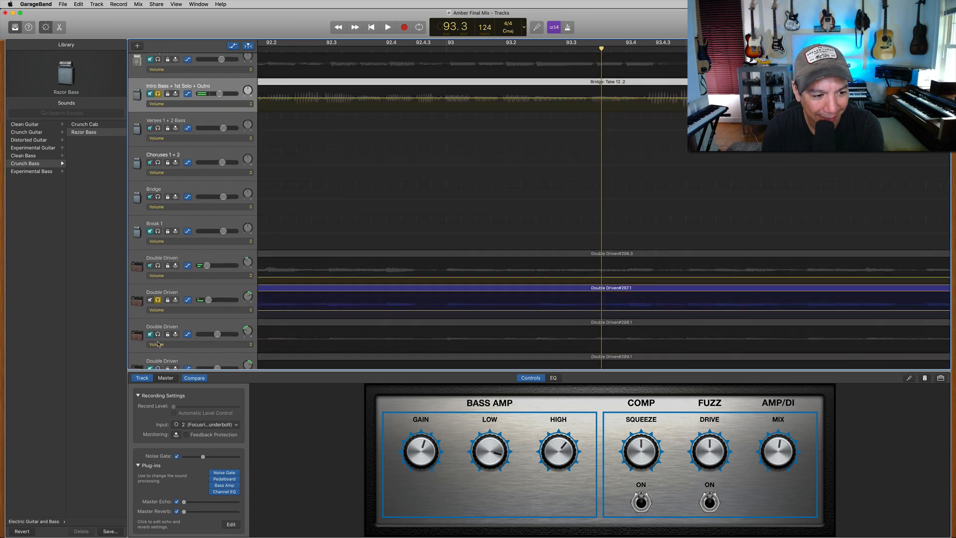
click(158, 300)
key(space)
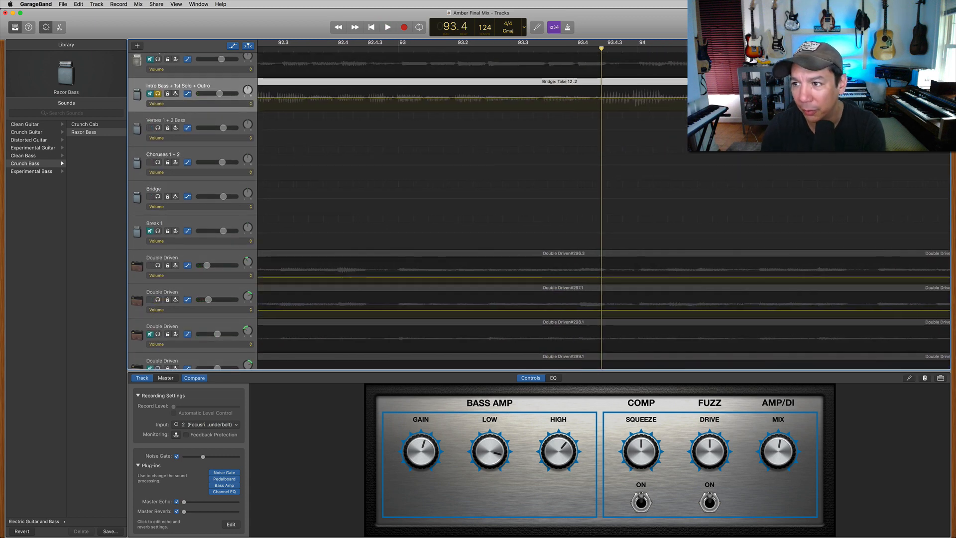
drag(932, 46, 911, 46)
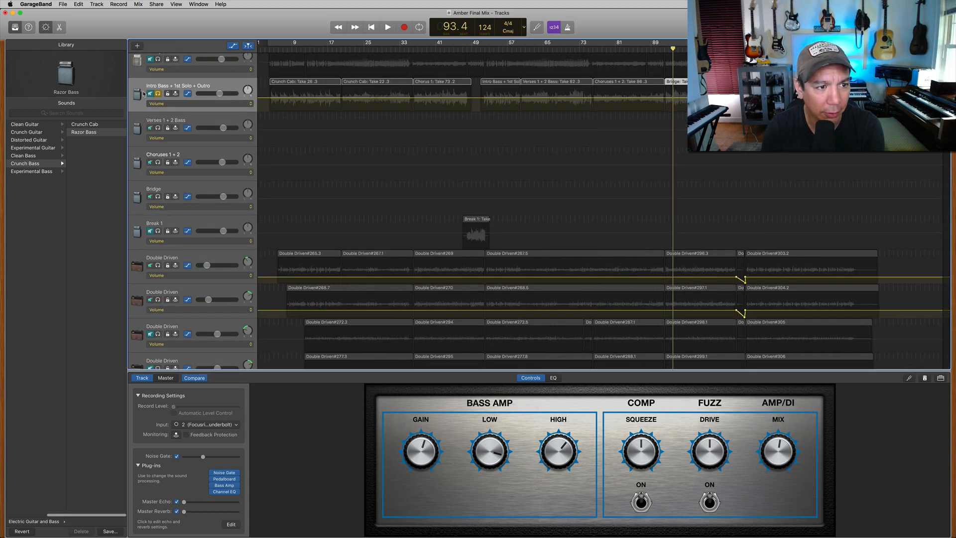
click(159, 94)
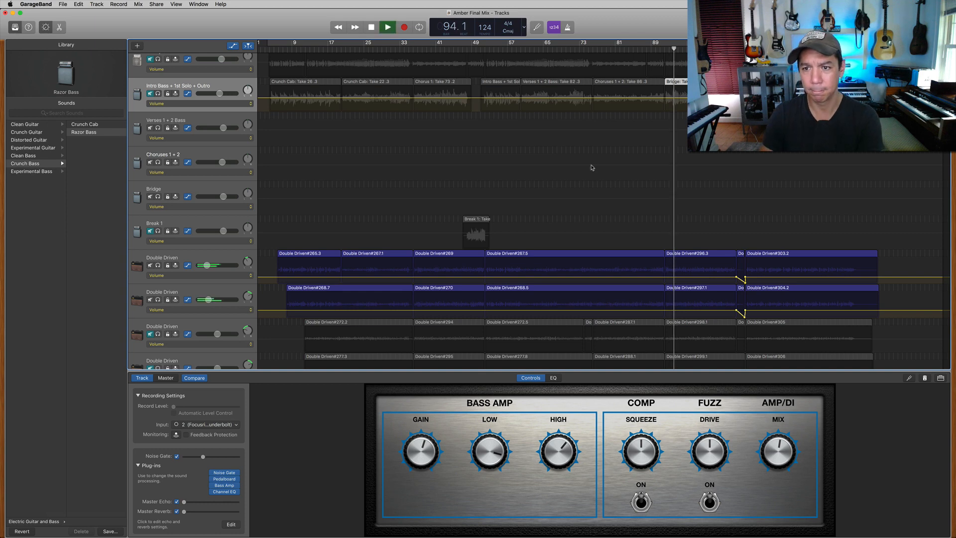
- Compare the Bridge section with the bass track muted and unmuted during playback
scroll(591, 167, up, 2)
scroll(591, 167, up, 1)
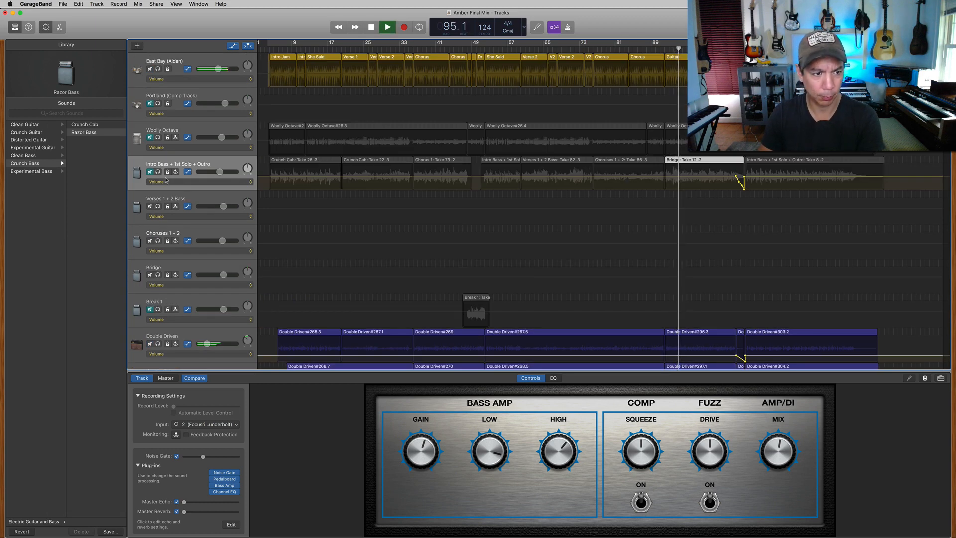
click(149, 172)
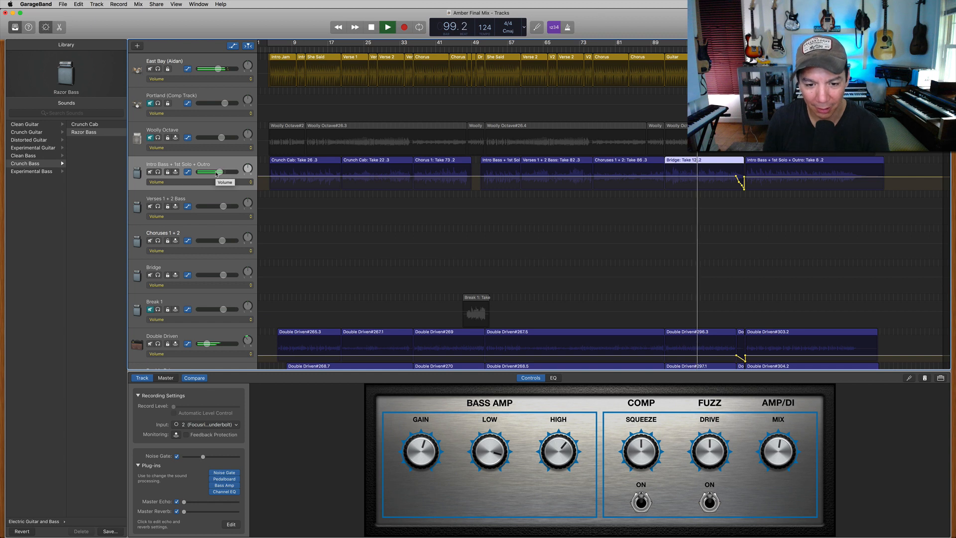
key(space)
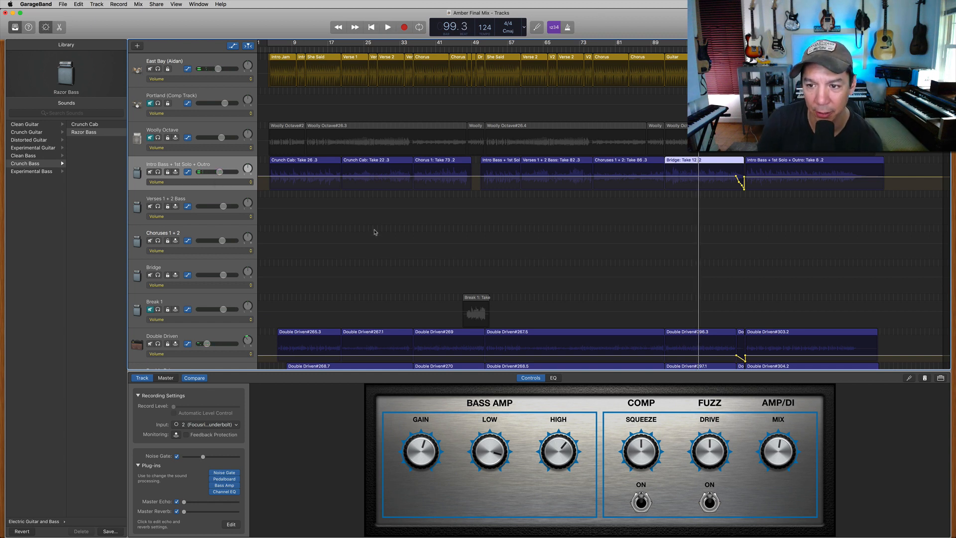
- Delete the empty Portland (Comp Track), Verses 1 + 2 Bass, Choruses 1 + 2 and Bridge tracks
click(200, 132)
click(206, 98)
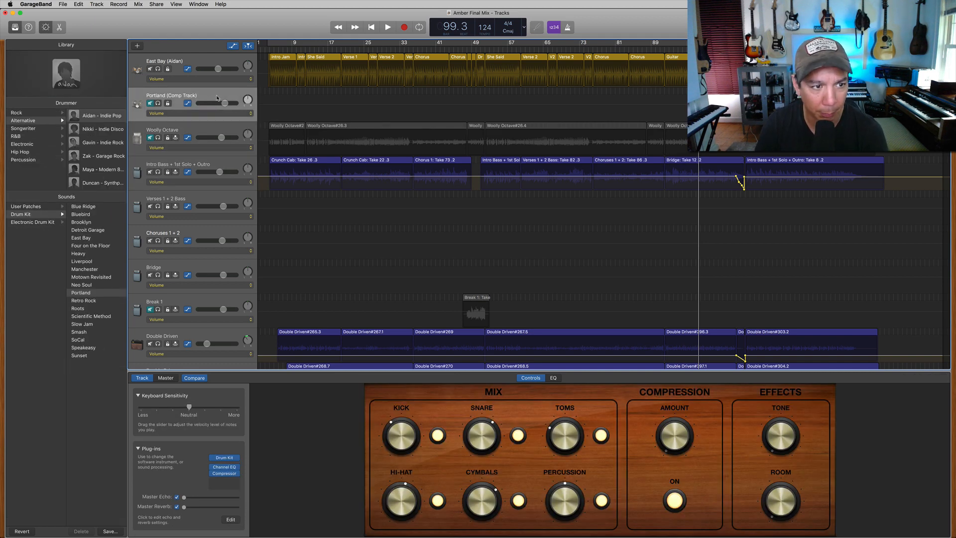
key(super+BackSpace)
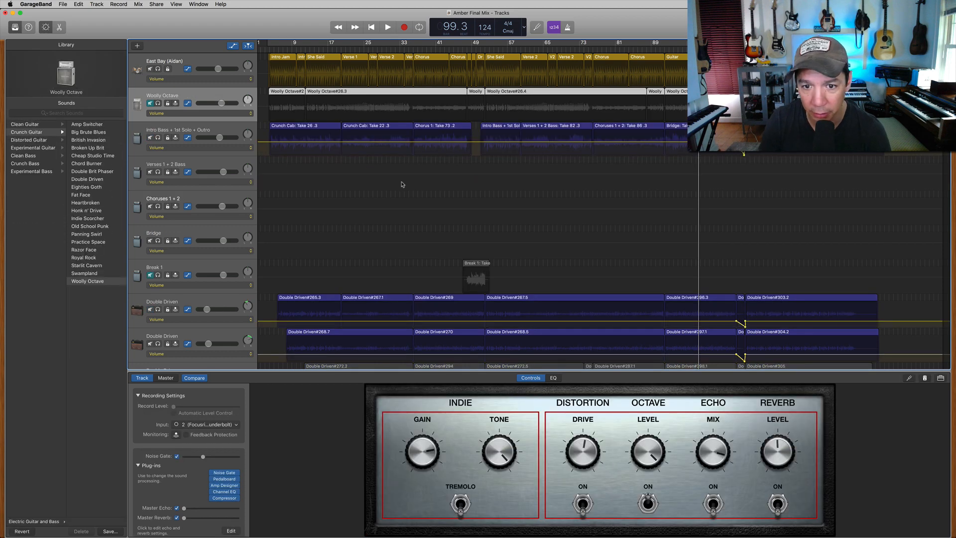
click(189, 163)
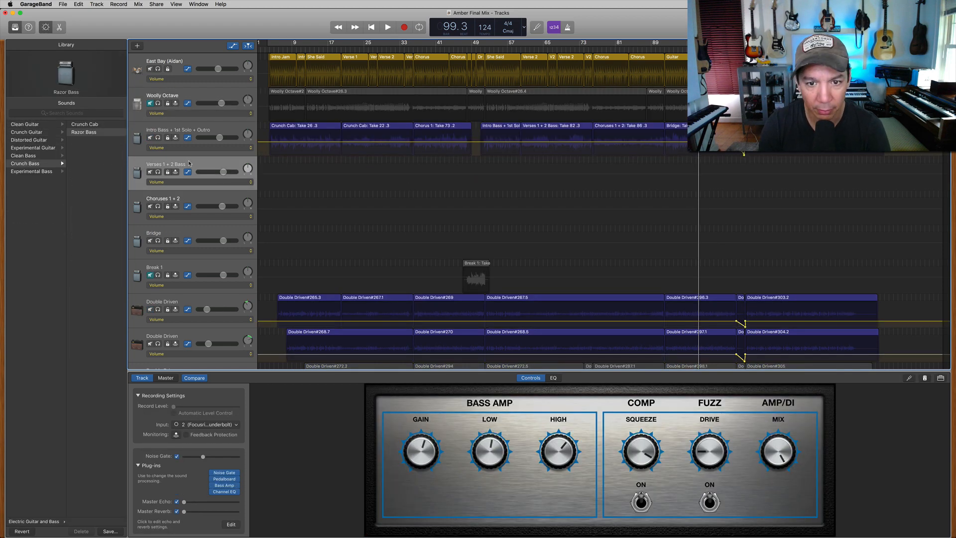
key(super+BackSpace)
key(super+BackSpace)
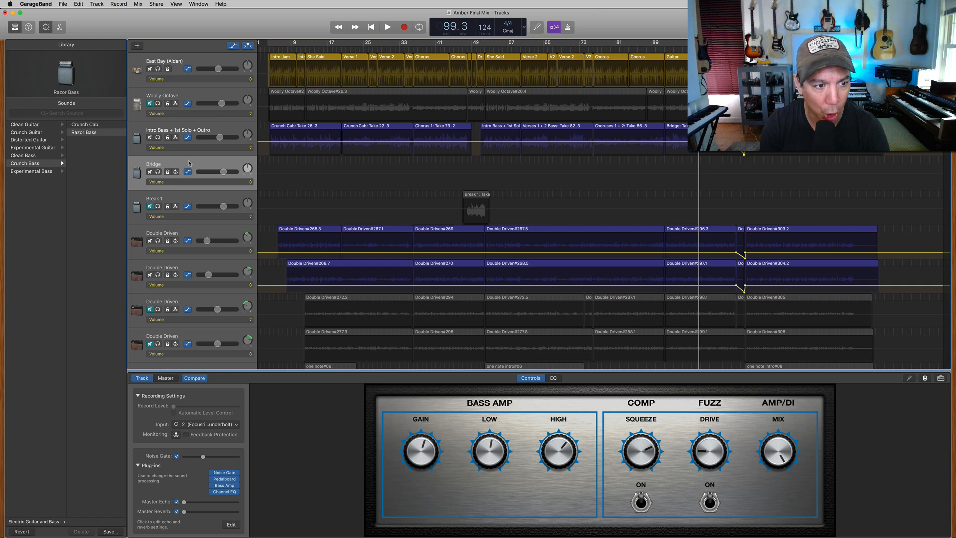
key(super+BackSpace)
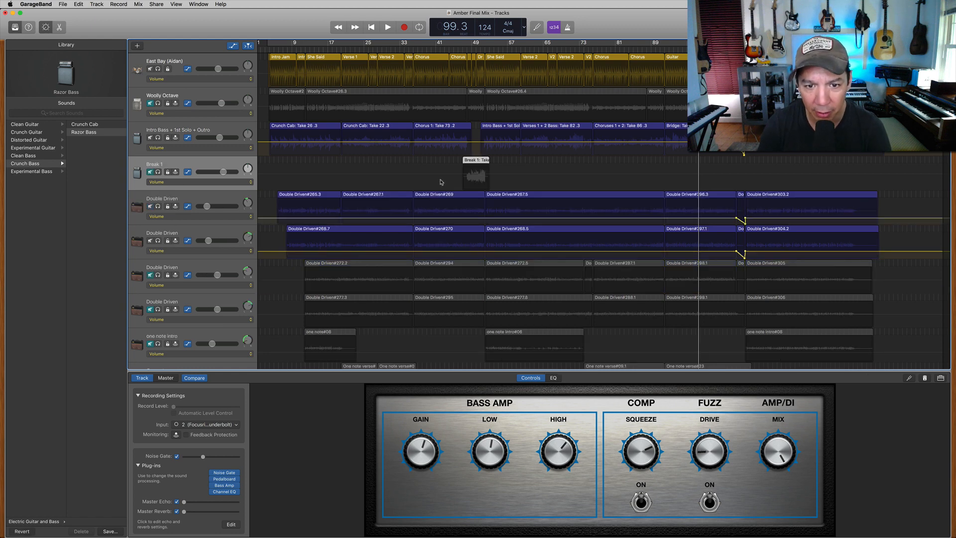
- Duplicate the Intro Bass + 1st Solo + Outro track with its settings and move the Break 1 region onto the new track
click(231, 131)
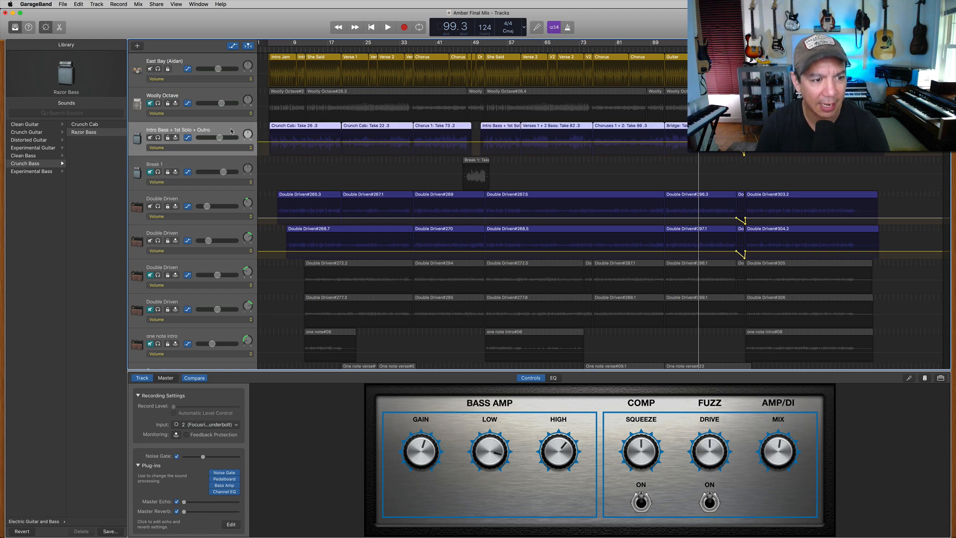
key(super+d)
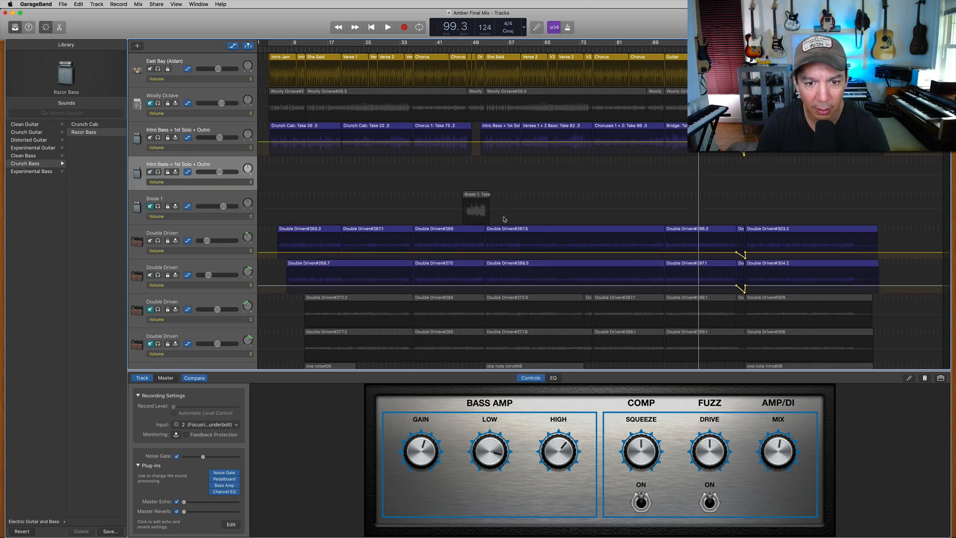
drag(474, 199, 476, 181)
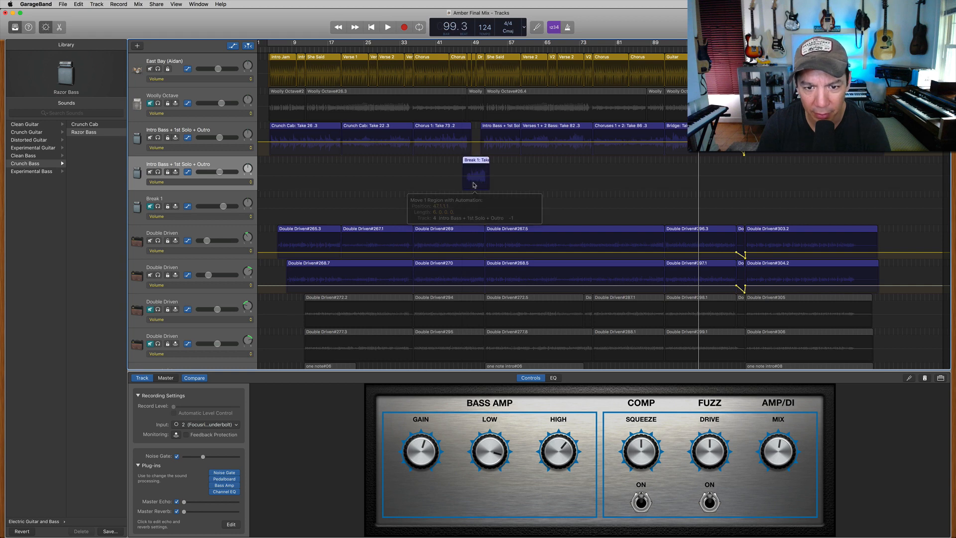
- Play from about bar 45 through the break into the She Said section to check the moved break bass in the mix
click(457, 46)
key(space)
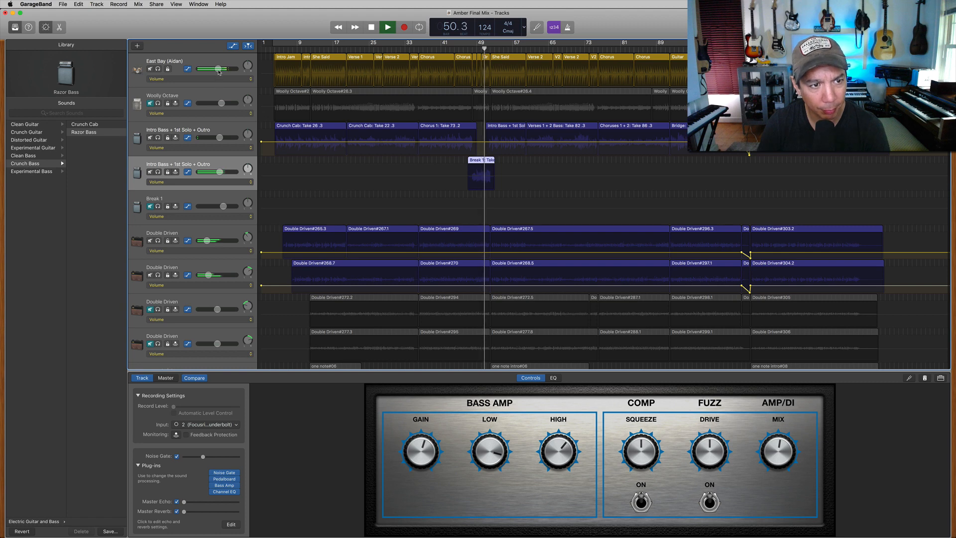
drag(219, 71, 223, 71)
key(space)
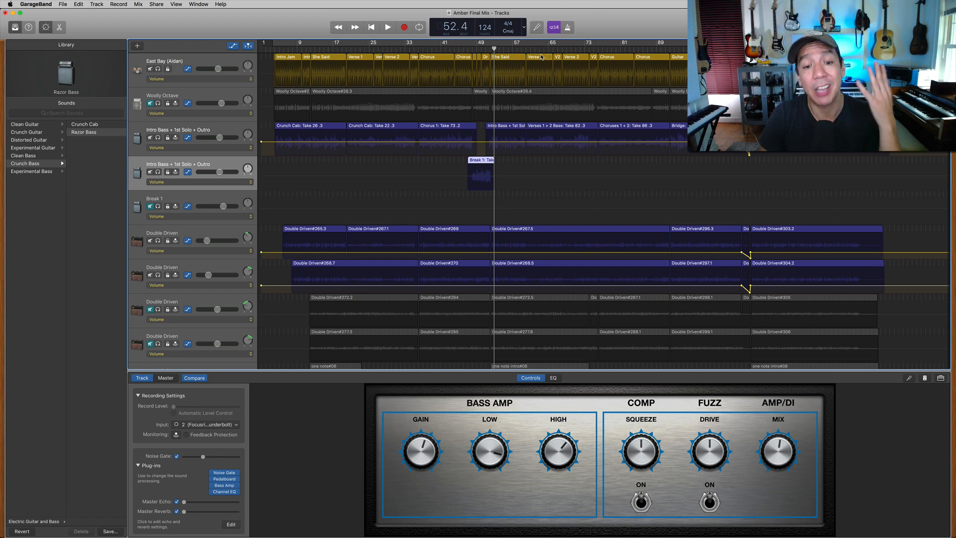
key(space)
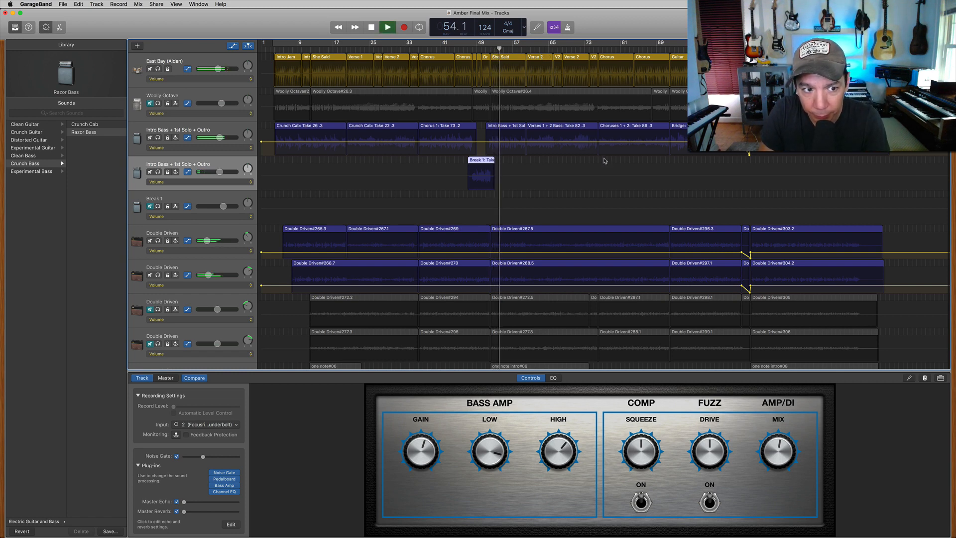
key(space)
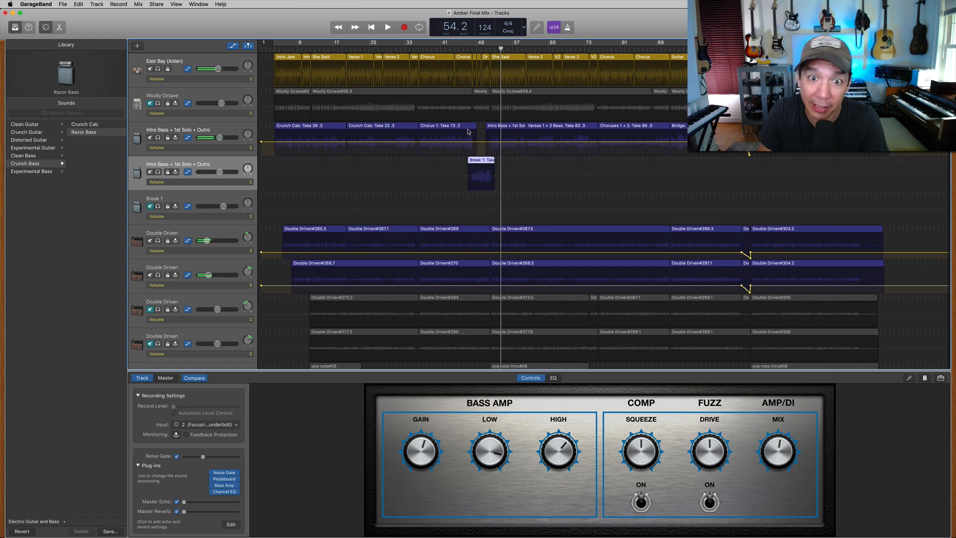
- Look over the remaining tracks down to the Master Track and hide the automation on all tracks
scroll(488, 213, down, 6)
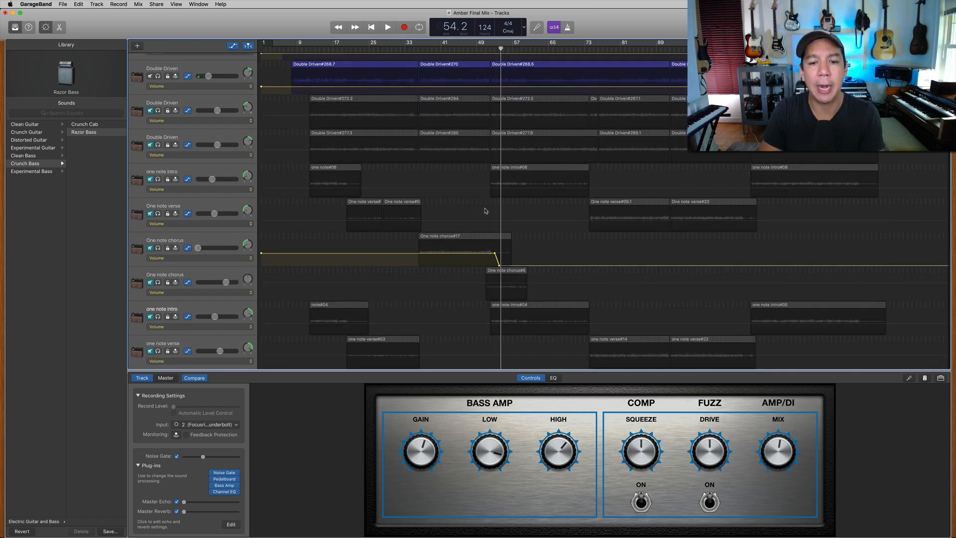
scroll(485, 211, down, 15)
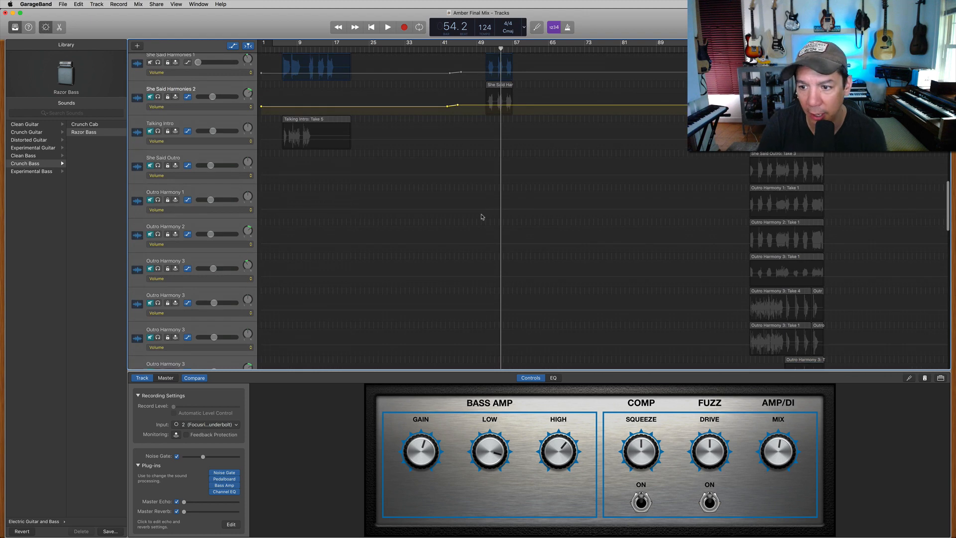
scroll(703, 155, down, 10)
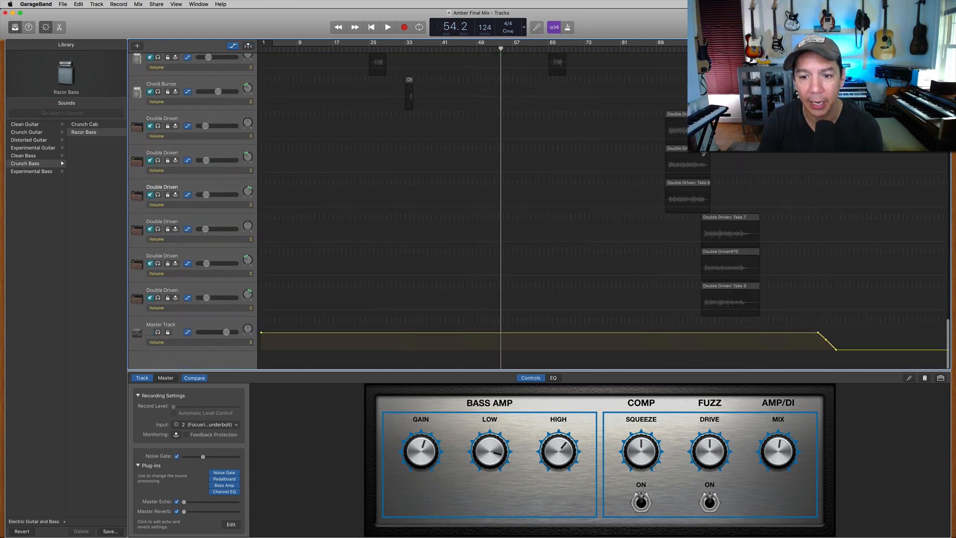
scroll(399, 154, up, 20)
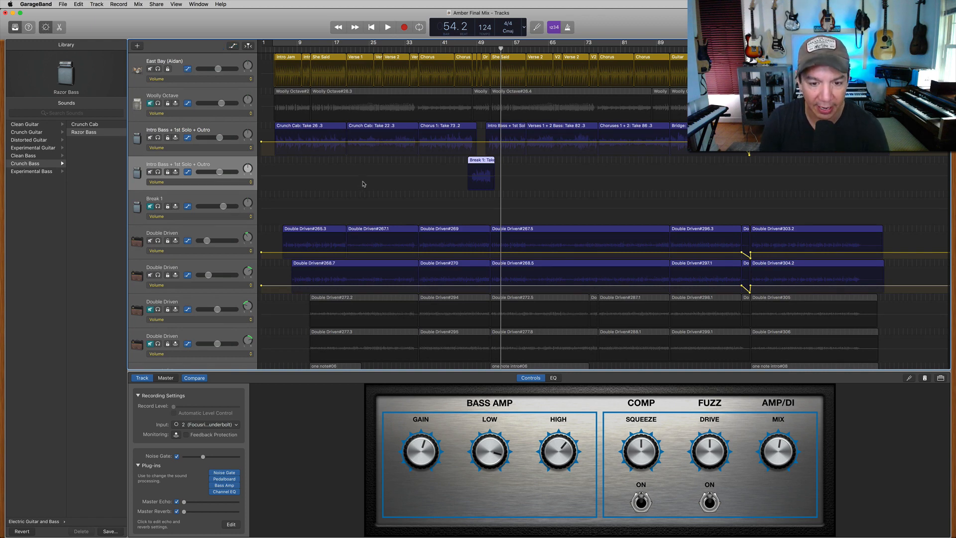
key(a)
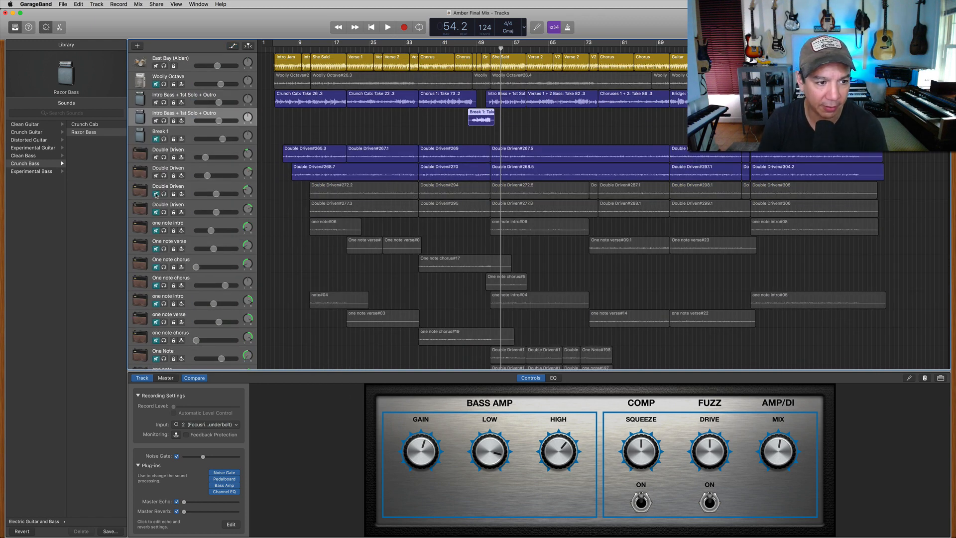
- Unmute the muted Double Driven and one note guitar tracks
key(super+a)
scroll(164, 248, down, 8)
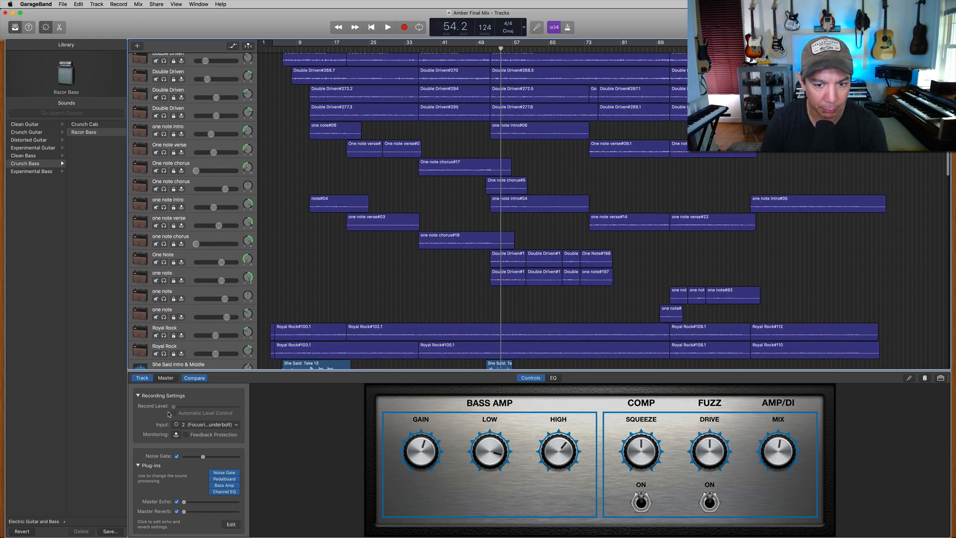
scroll(301, 251, up, 10)
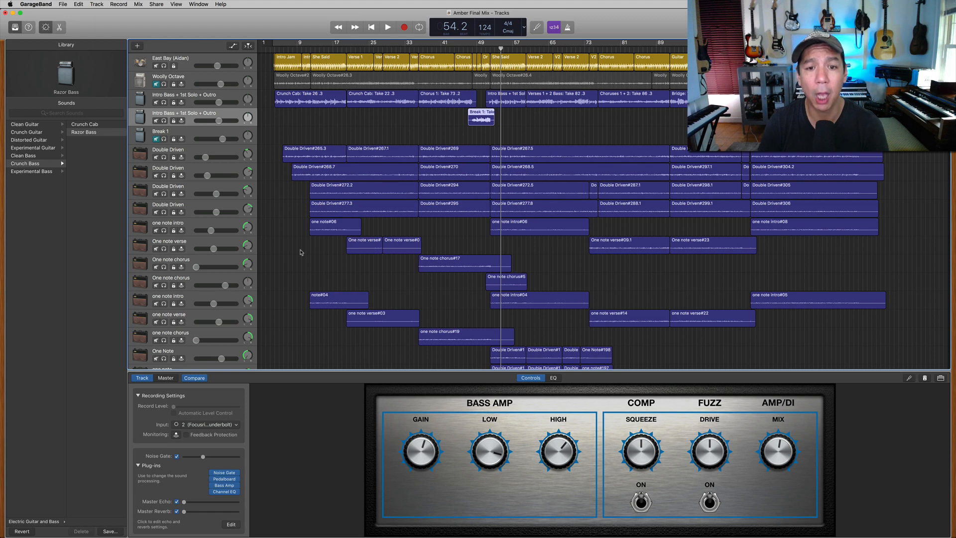
scroll(369, 263, down, 8)
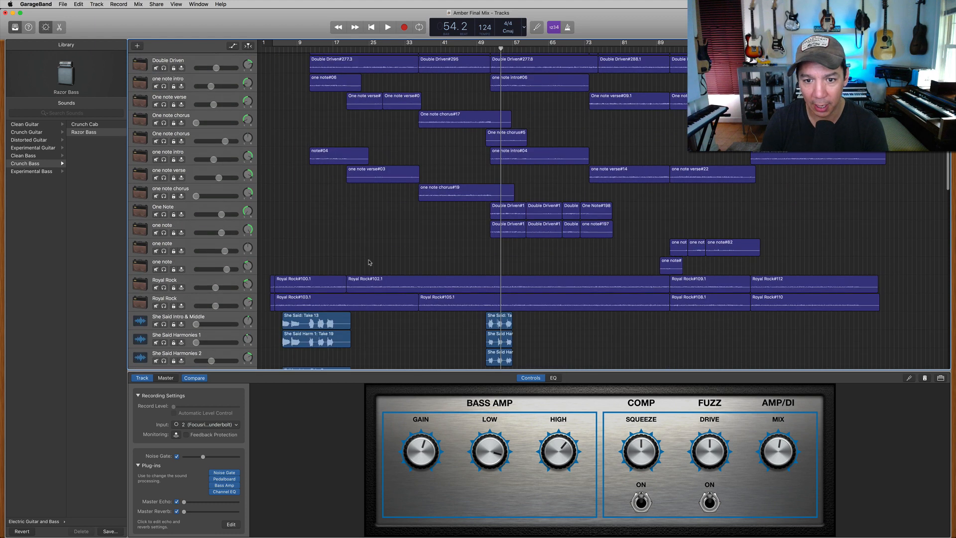
scroll(369, 262, up, 4)
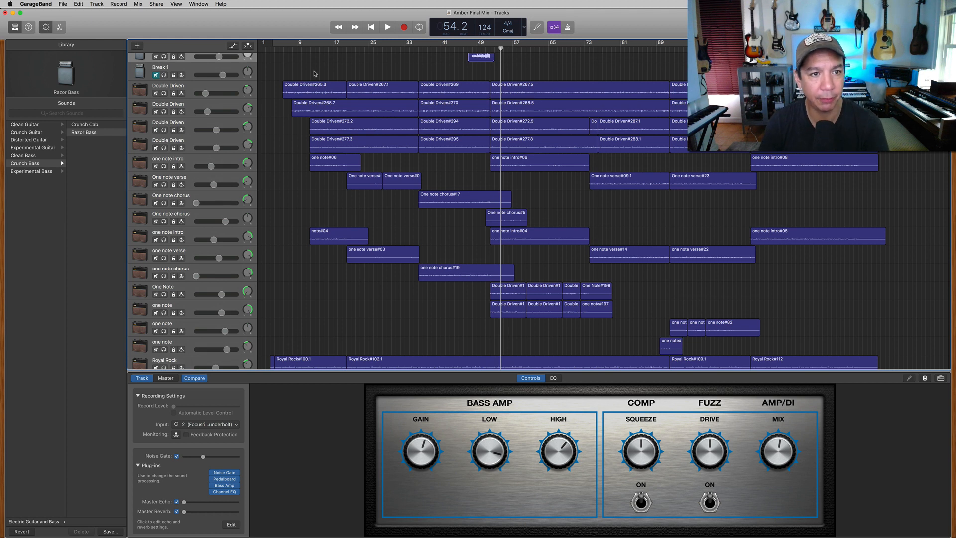
- Play the intro from bar 6 and mute the She Said Intro & Middle, She Said Harmonies 1, She Said Harmonies 2 and Talking Intro tracks
click(284, 49)
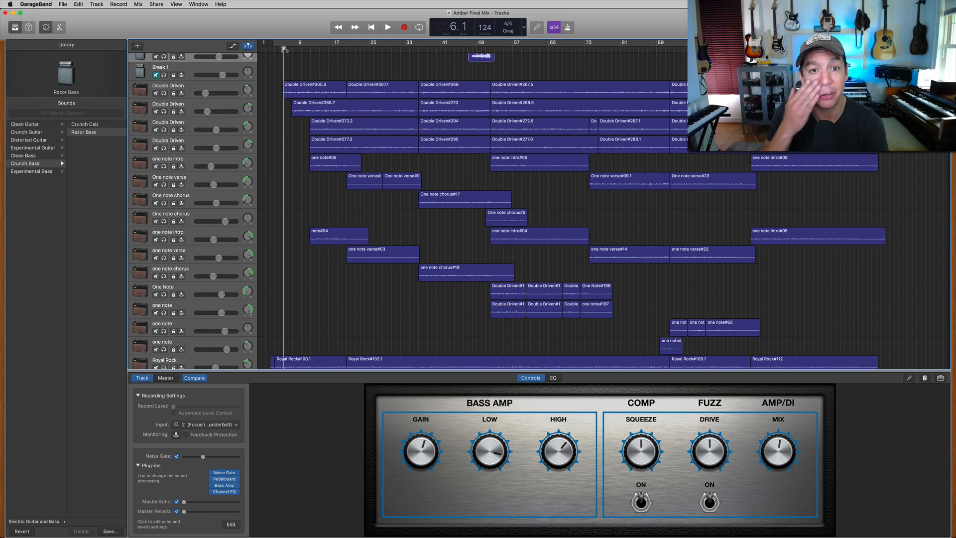
key(space)
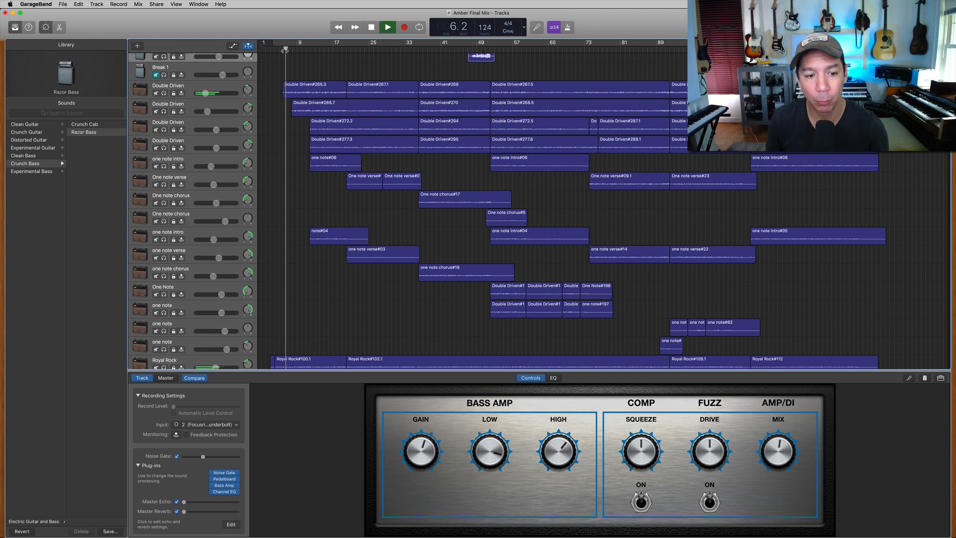
key(space)
scroll(397, 146, down, 15)
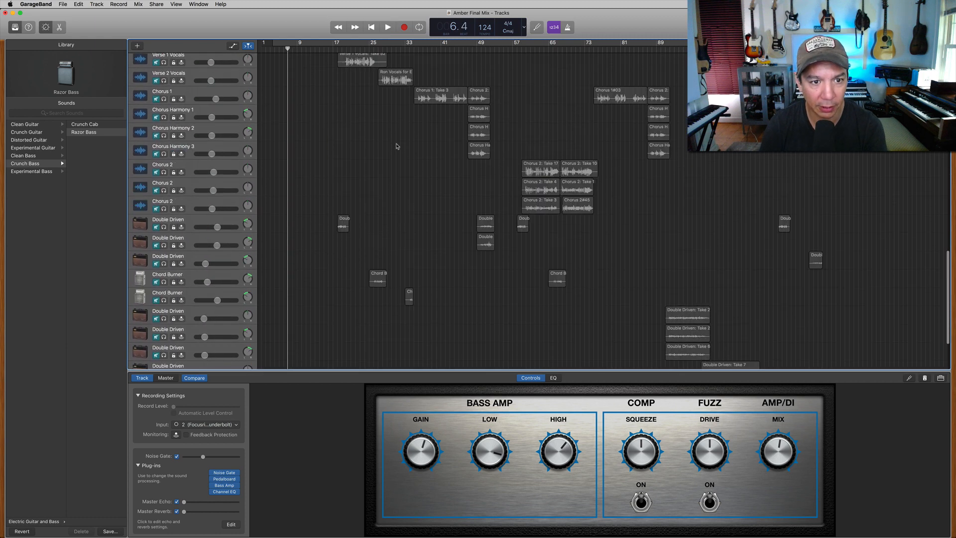
scroll(393, 149, up, 5)
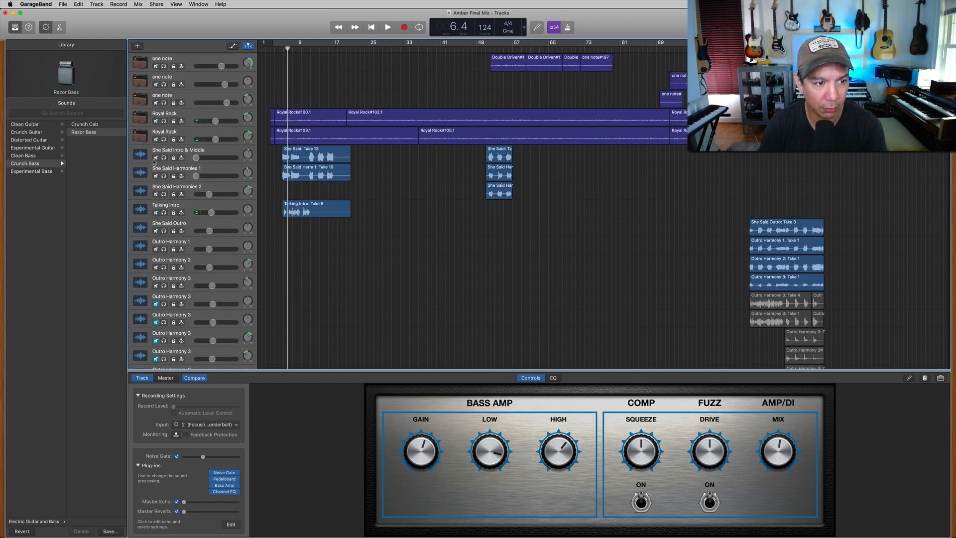
drag(156, 213, 156, 175)
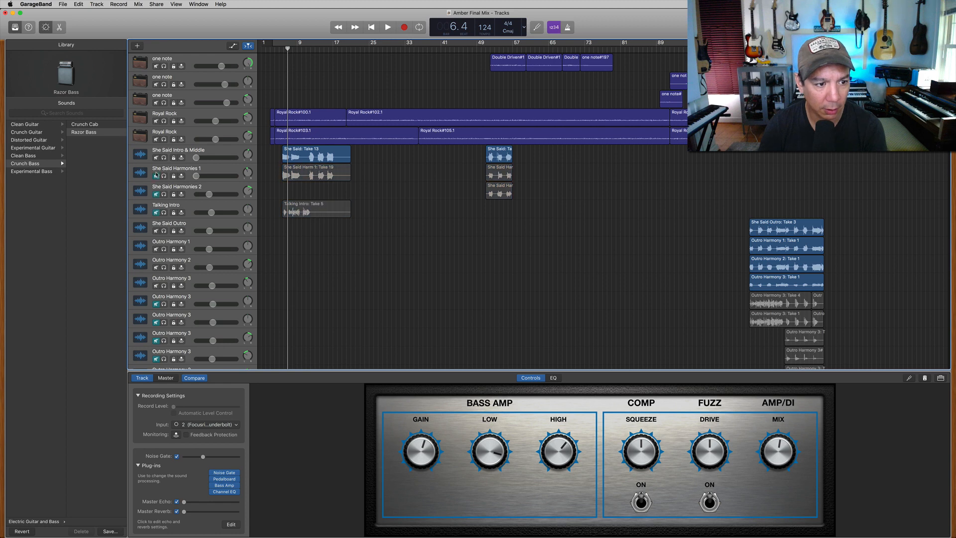
key(space)
click(157, 158)
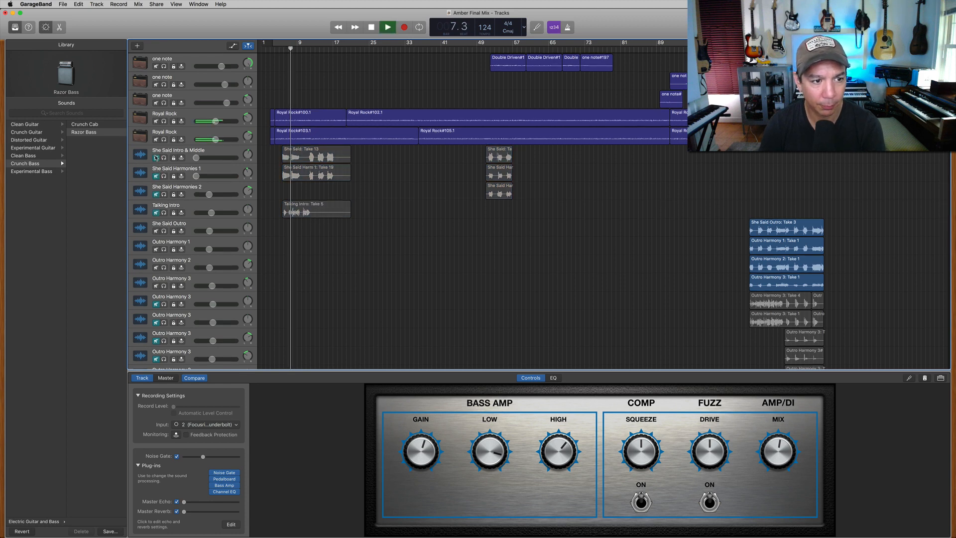
- Solo both Royal Rock tracks and play them from about bar 10 to check their sound alone
scroll(344, 215, up, 5)
scroll(344, 216, up, 4)
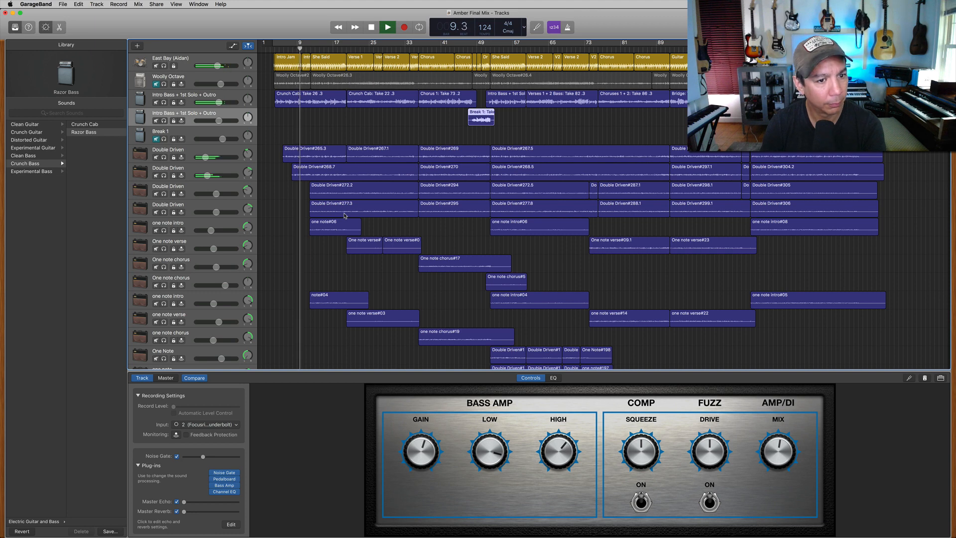
scroll(345, 216, down, 6)
key(space)
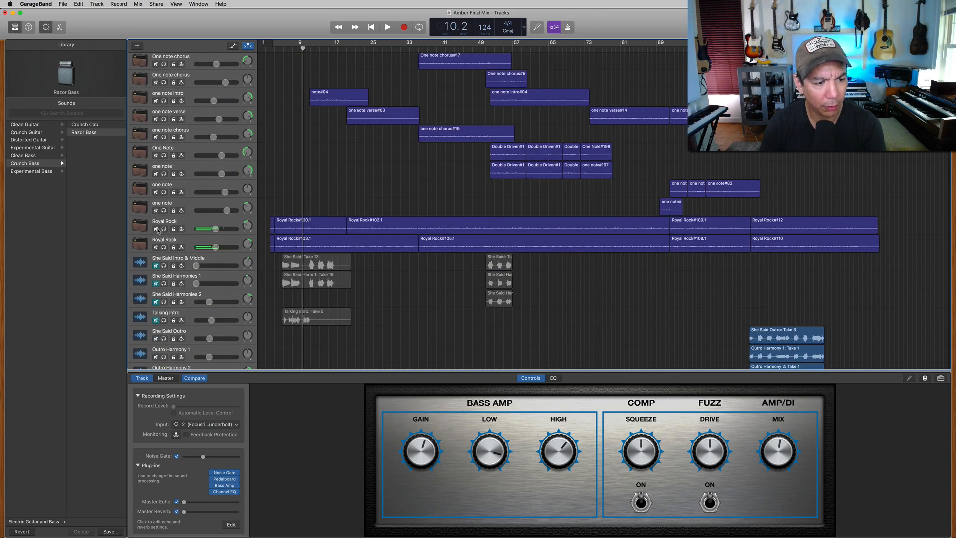
click(165, 229)
click(164, 247)
key(space)
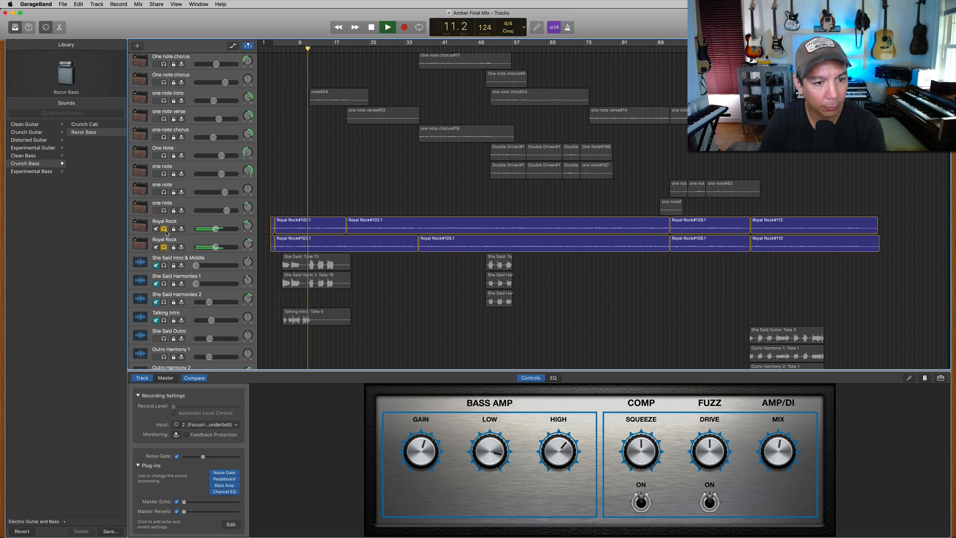
key(space)
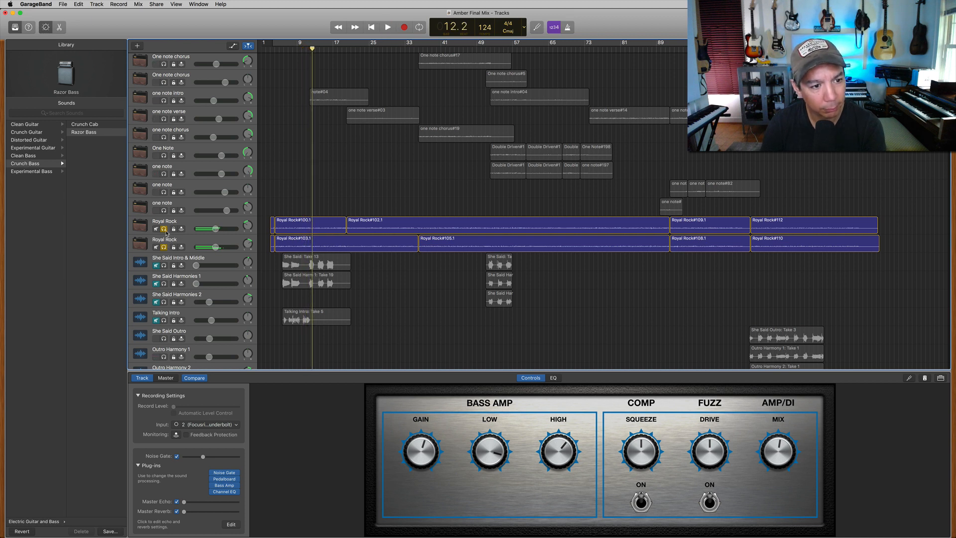
- Turn off solo on both Royal Rock tracks and mute them
click(165, 229)
click(164, 247)
click(155, 229)
click(156, 247)
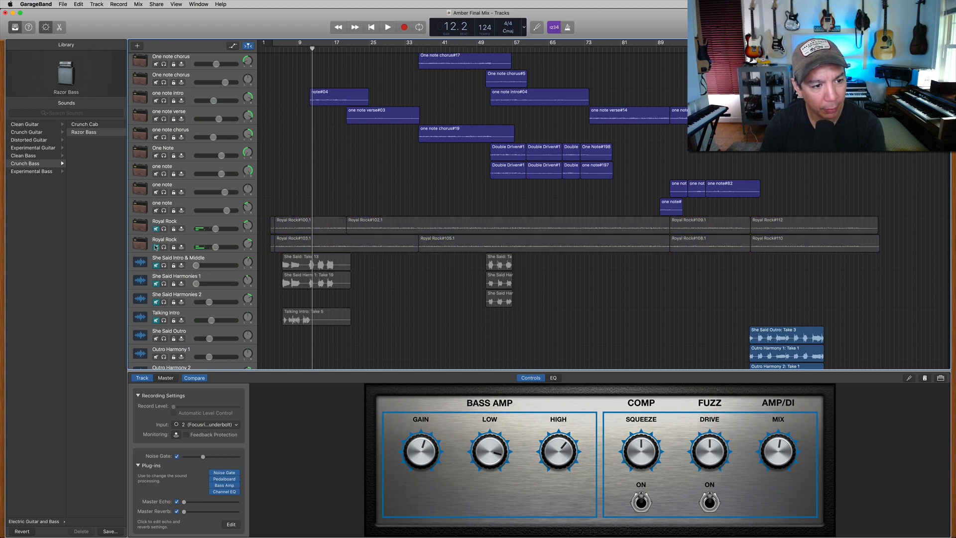
scroll(303, 168, up, 10)
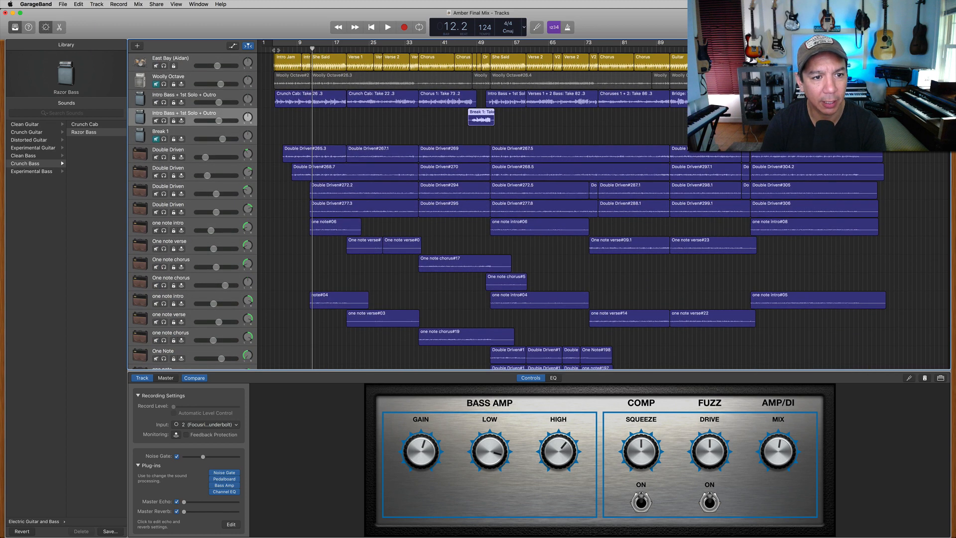
- Play the song from its start, make the drummer's Intro Jam region louder and reopen the drum track's Smart Controls
key(Return)
key(space)
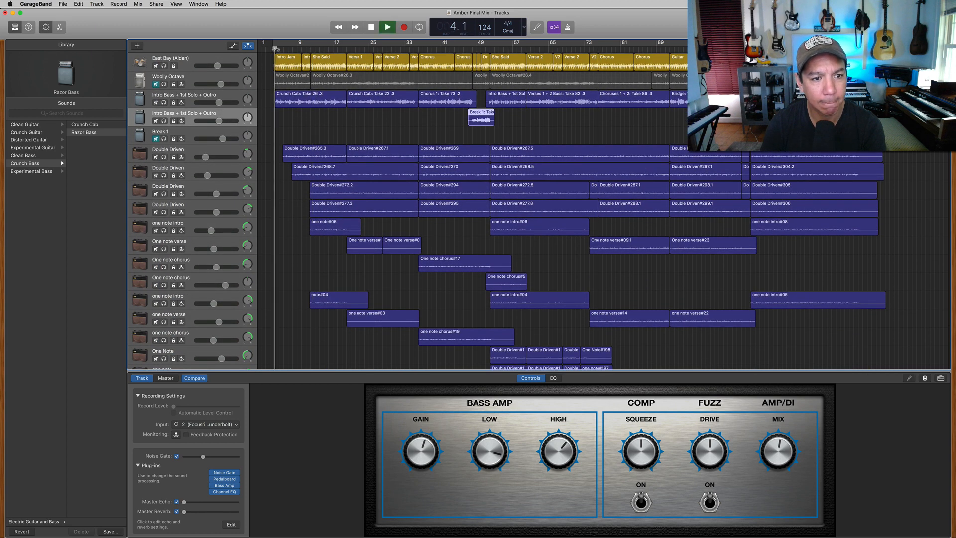
click(290, 64)
key(space)
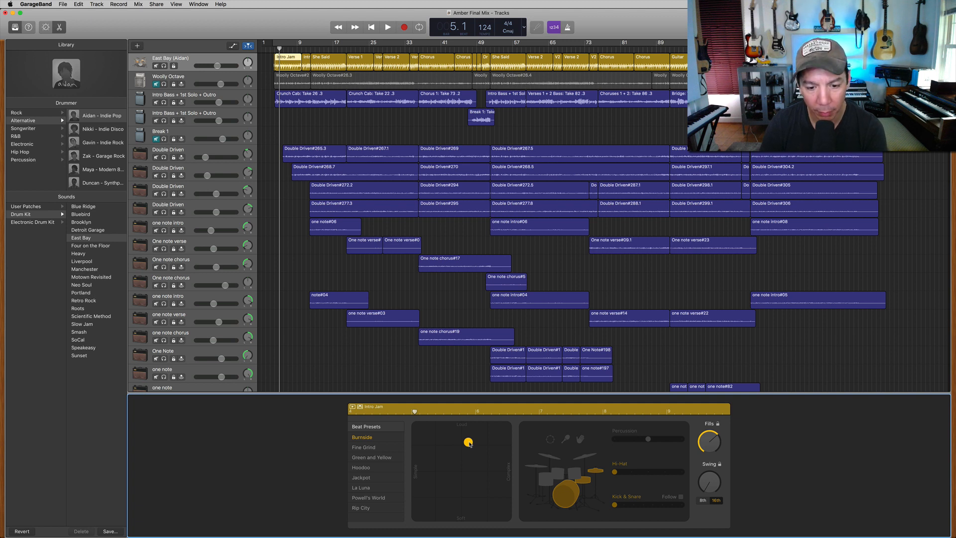
key(space)
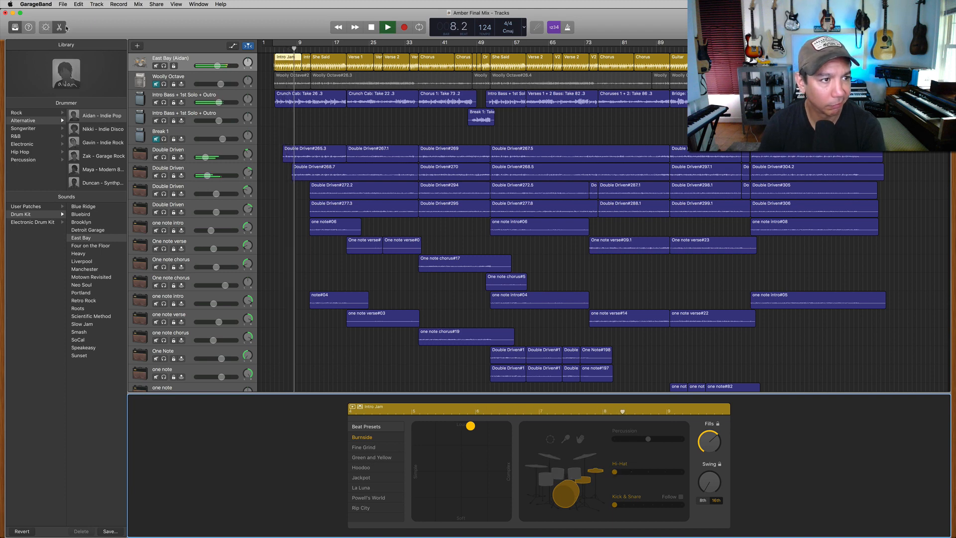
click(45, 27)
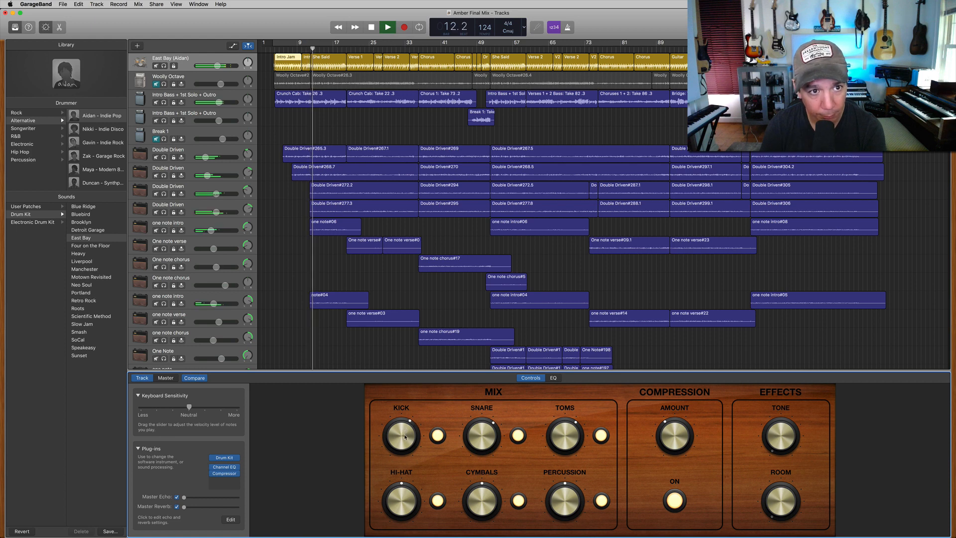
- Listen up to about bar 14 and mute the third and fourth Double Driven tracks and both one note intro tracks
scroll(384, 248, down, 10)
scroll(383, 247, up, 5)
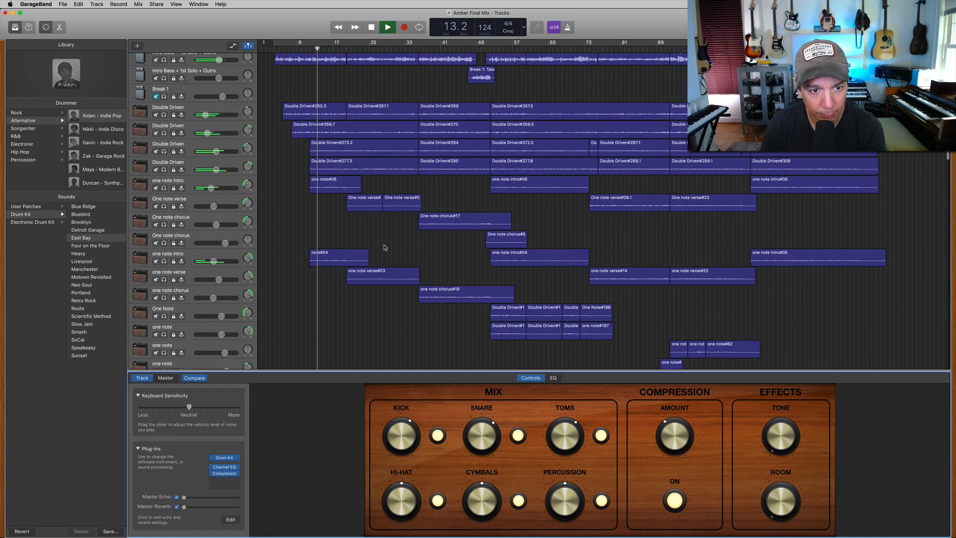
scroll(384, 247, up, 5)
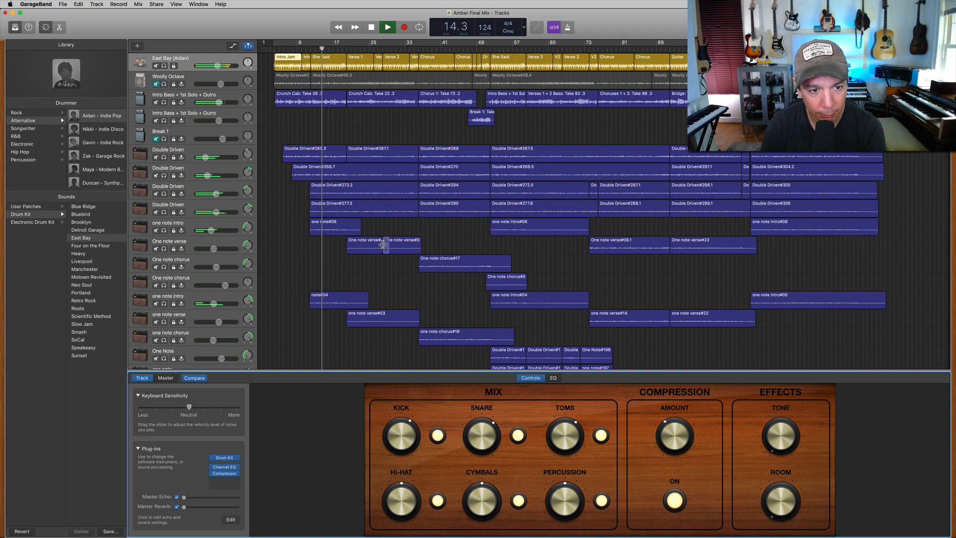
key(space)
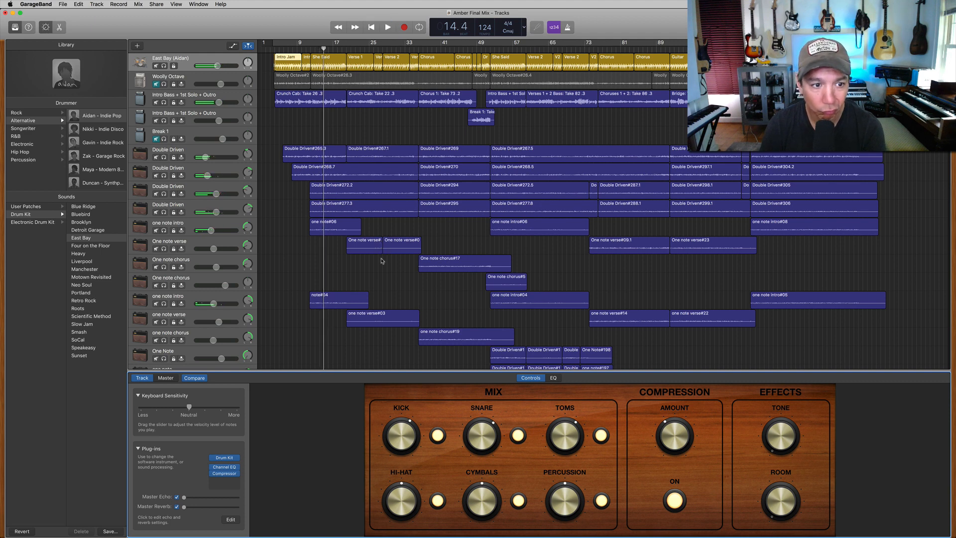
drag(156, 194, 156, 221)
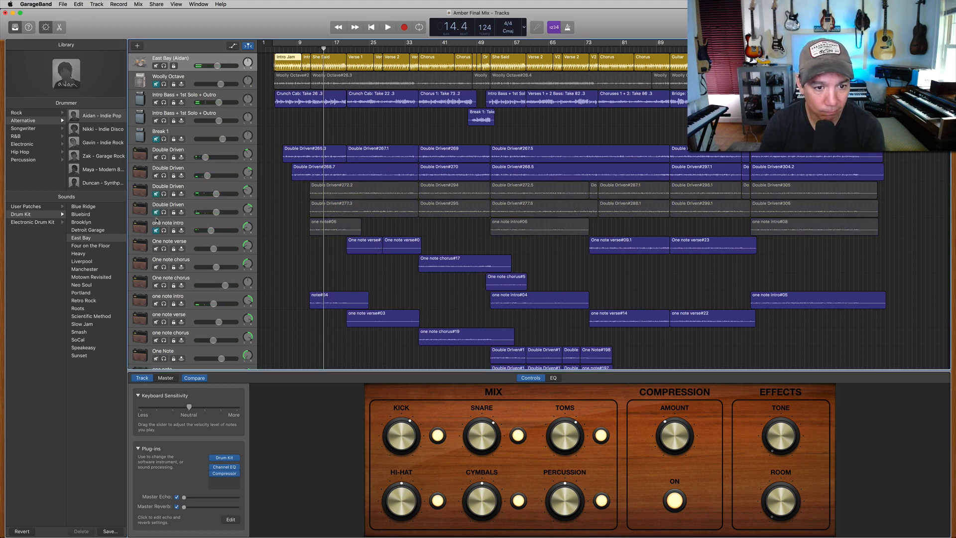
click(156, 304)
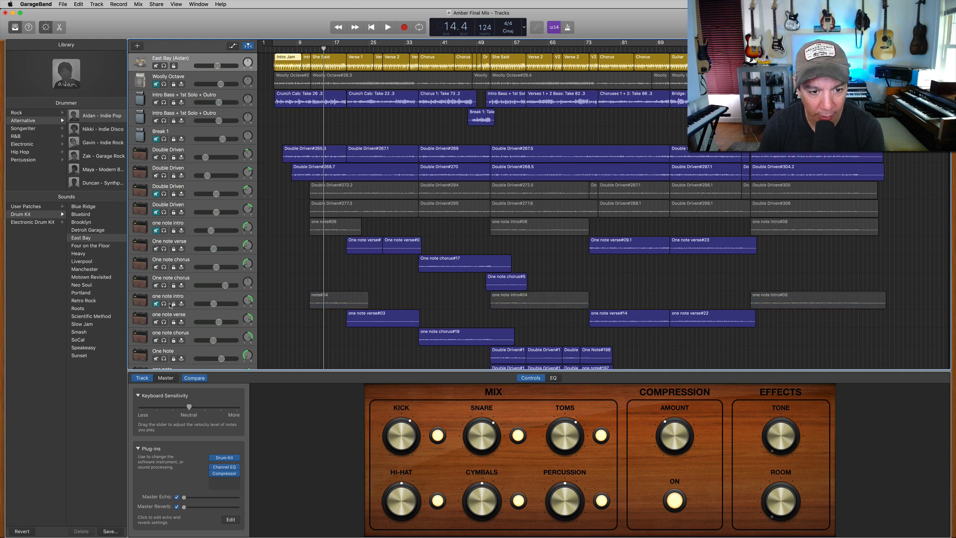
- Play from bar 9 into the first She Said section and unmute the lower one note intro track
click(296, 50)
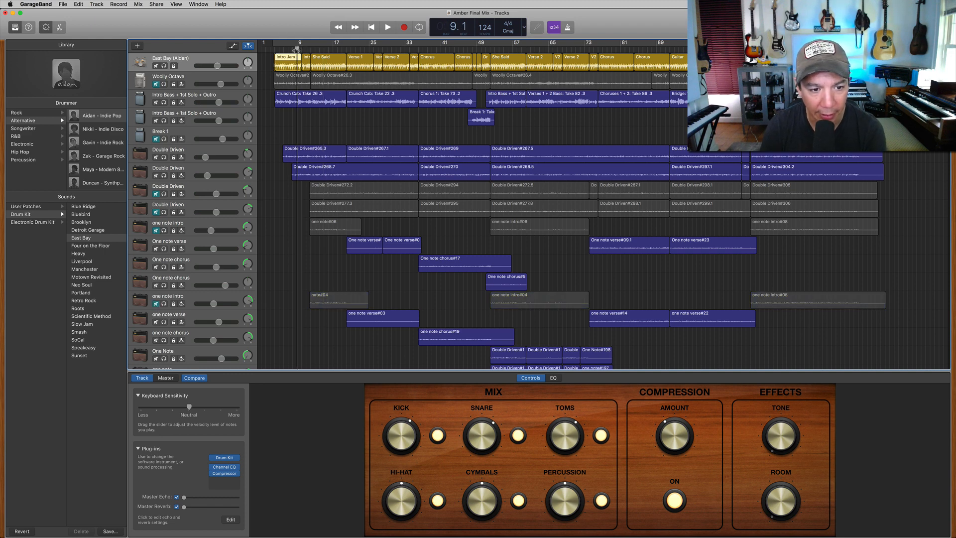
key(space)
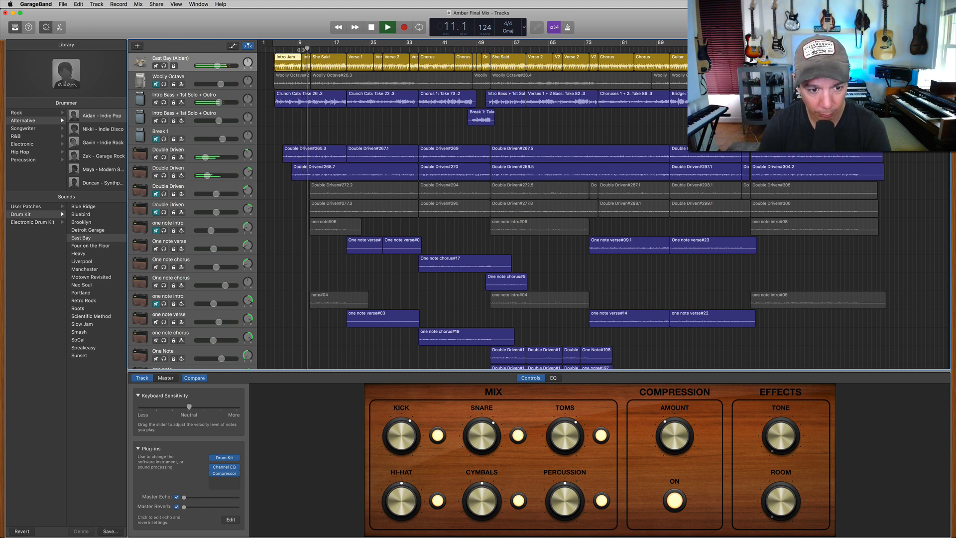
click(156, 303)
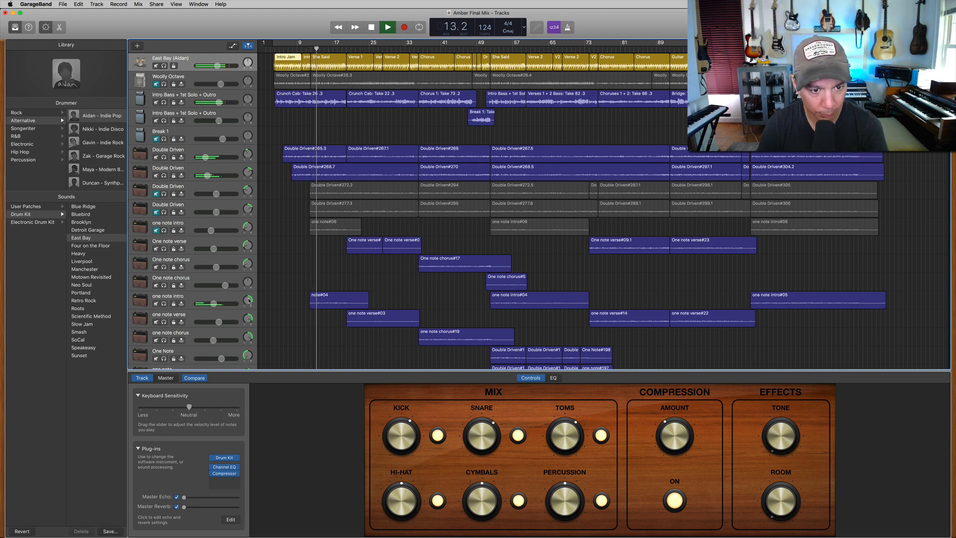
key(space)
scroll(310, 288, down, 10)
scroll(310, 288, up, 10)
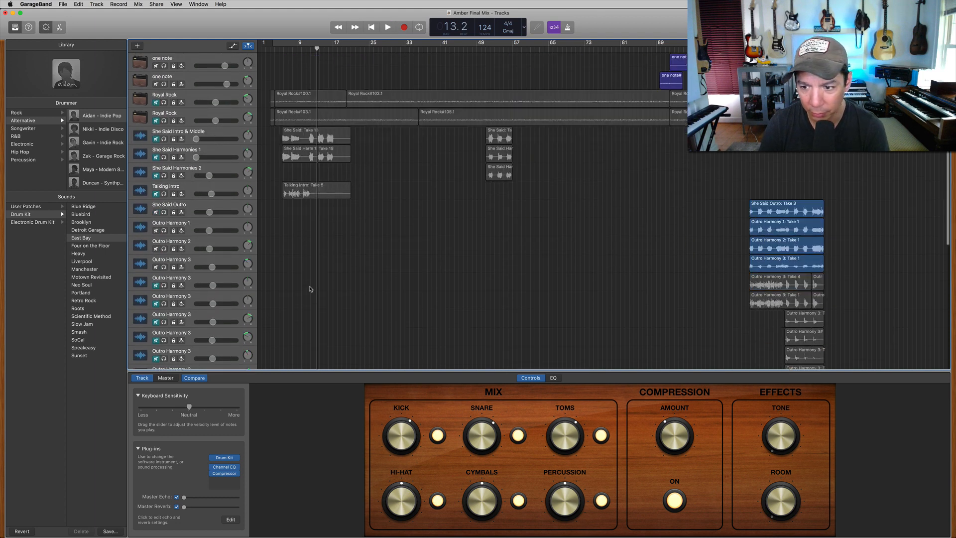
scroll(310, 287, down, 1)
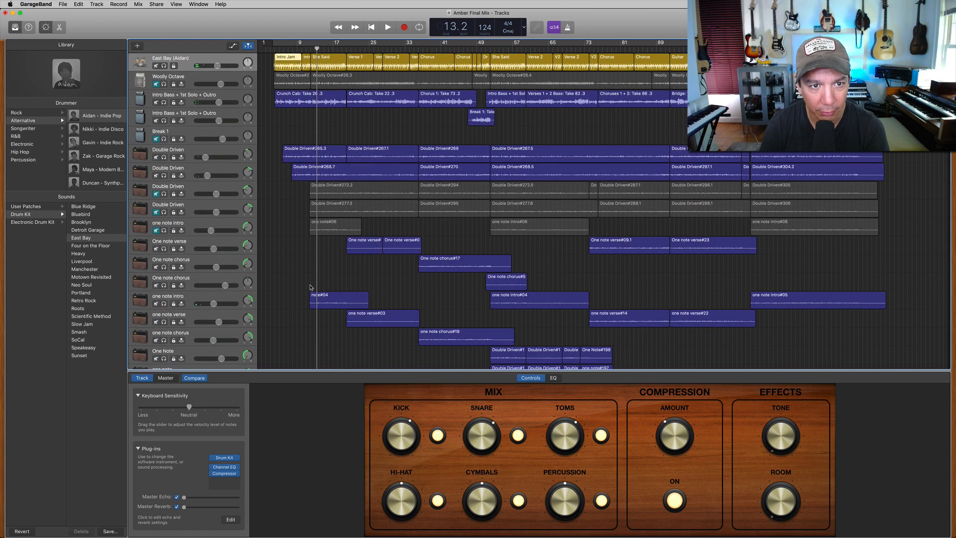
- Play from bar 20, unmute the Verse 1 Vocals track and return the playhead to the song's start
click(347, 45)
scroll(348, 206, down, 8)
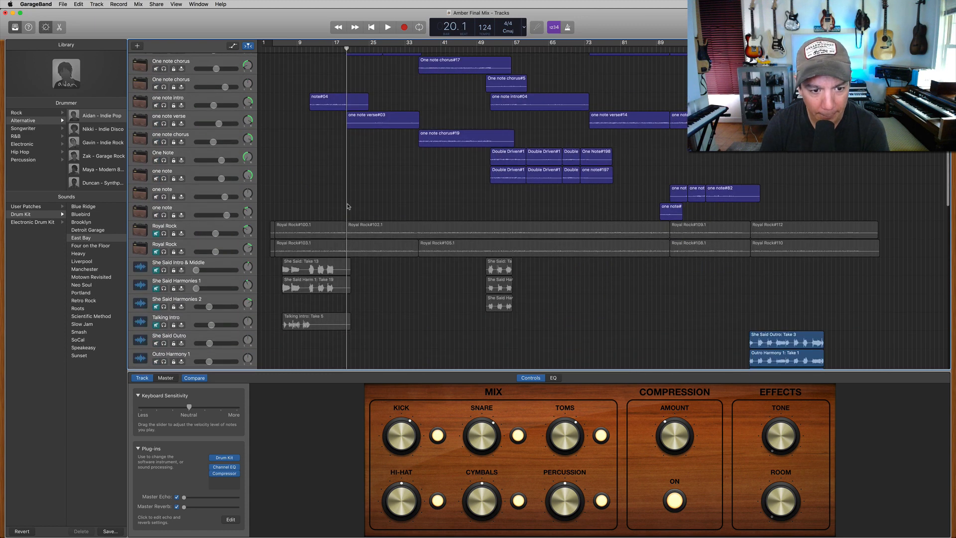
key(space)
scroll(348, 206, down, 8)
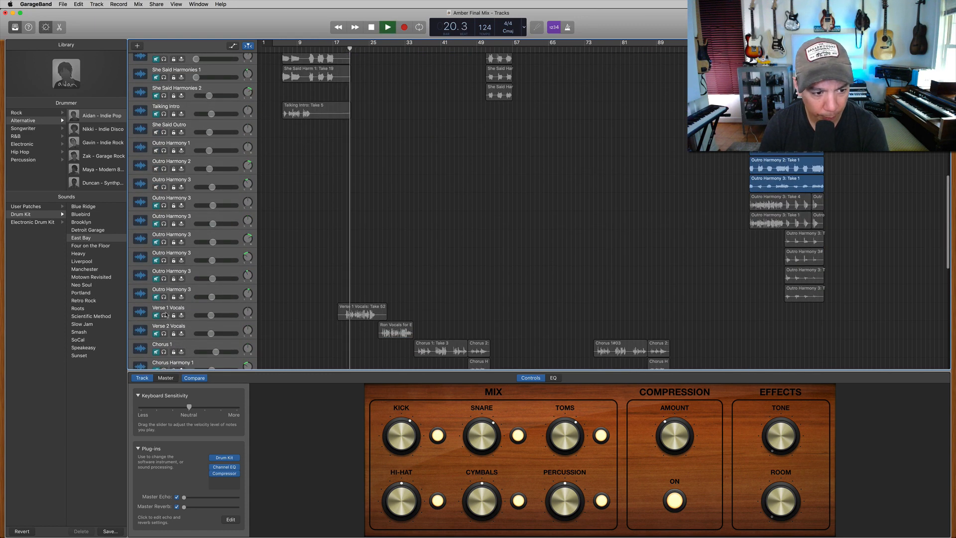
click(169, 314)
key(space)
scroll(343, 192, up, 3)
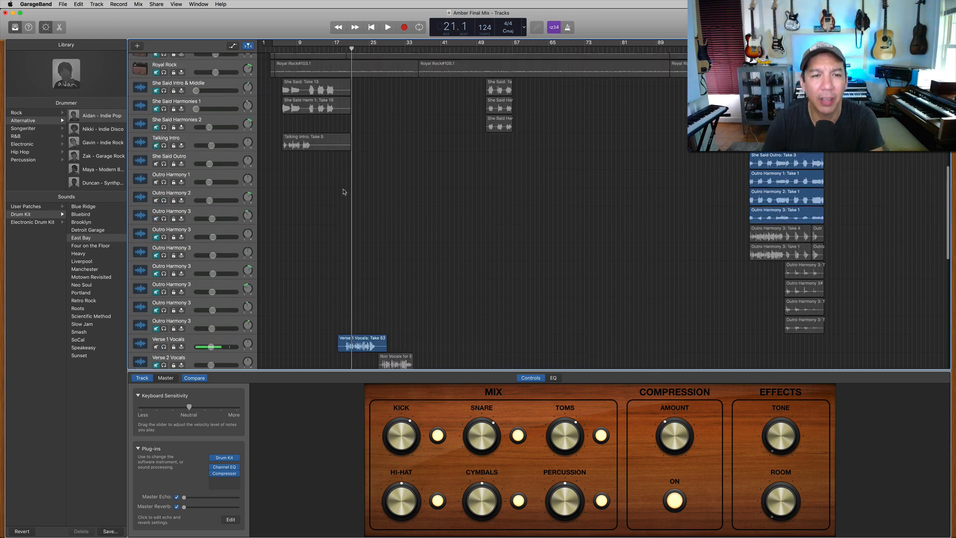
scroll(380, 248, up, 10)
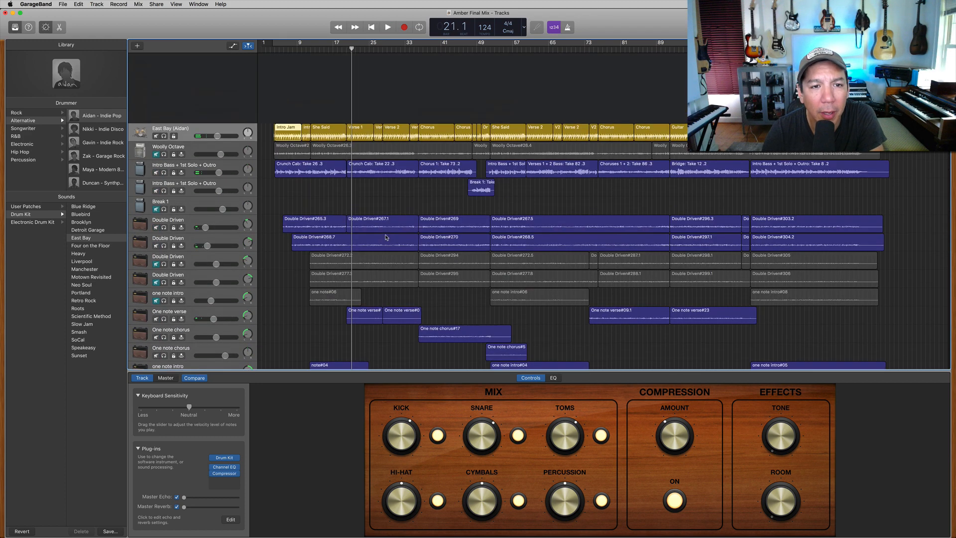
key(Return)
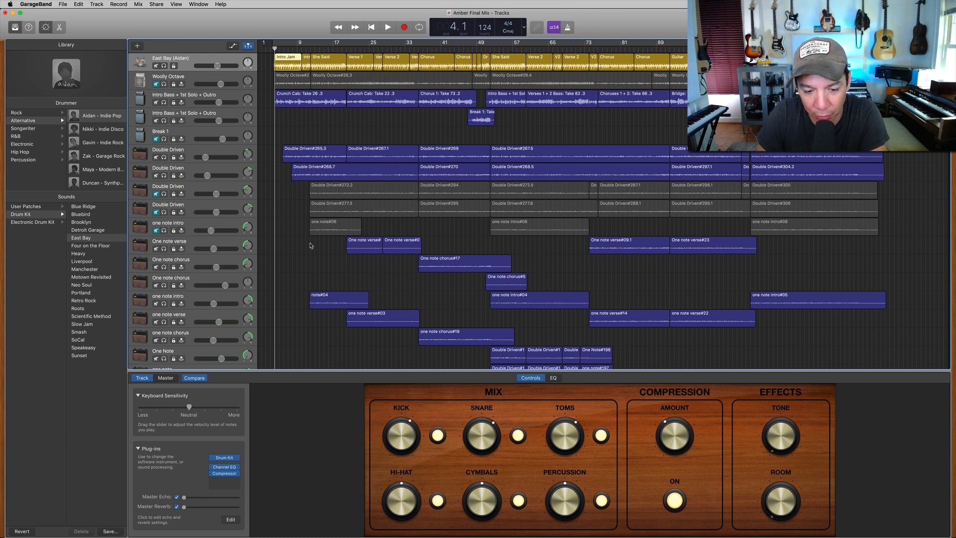
- Play the song from its start to about bar 10 and unmute the She Said Harmonies 2 and Talking Intro tracks
key(space)
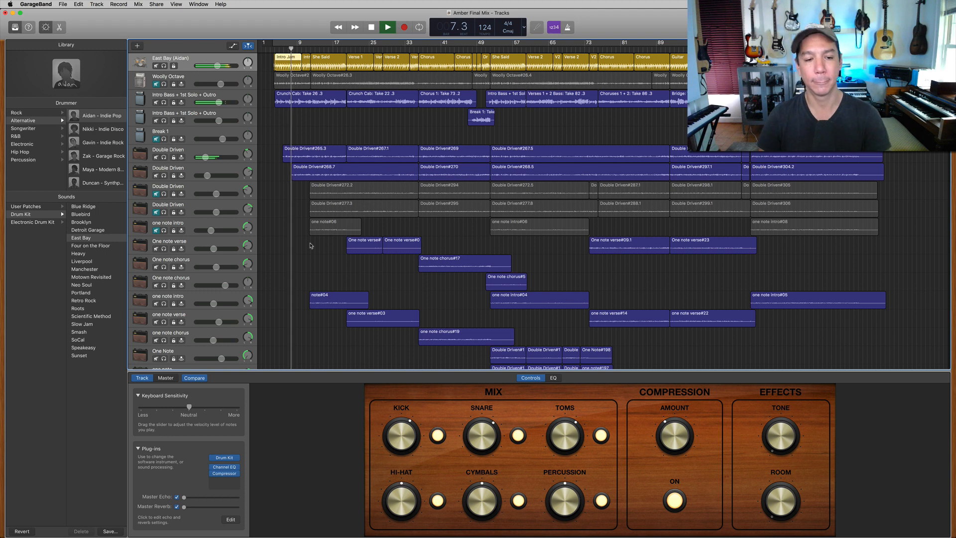
scroll(310, 245, down, 10)
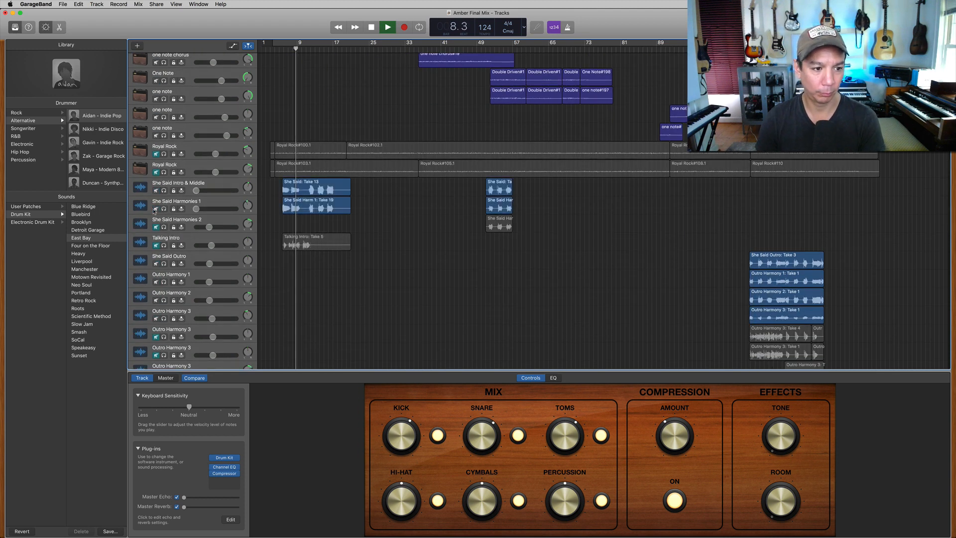
drag(154, 211, 209, 245)
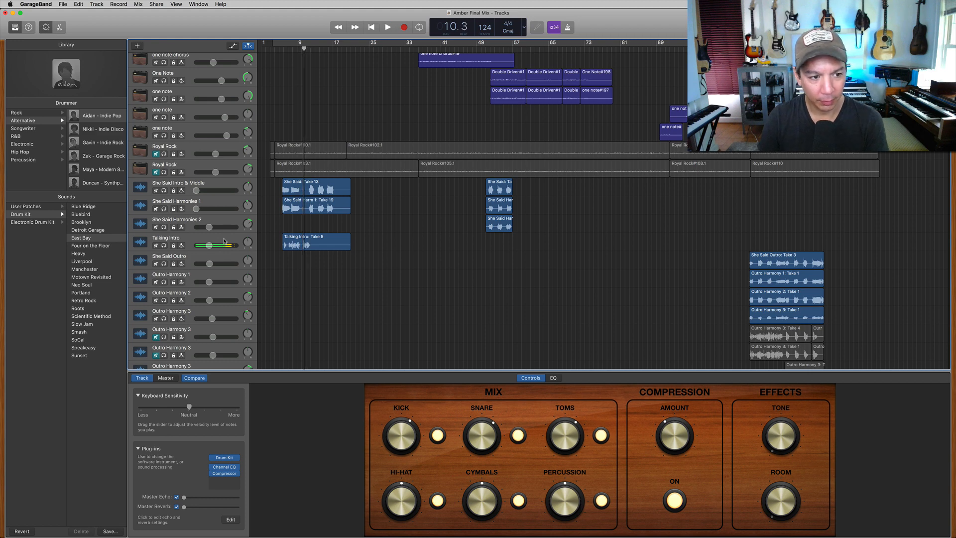
- Apply the Telephone Vocal patch to the Talking Intro track and pan it left, playing from bar 5
click(224, 241)
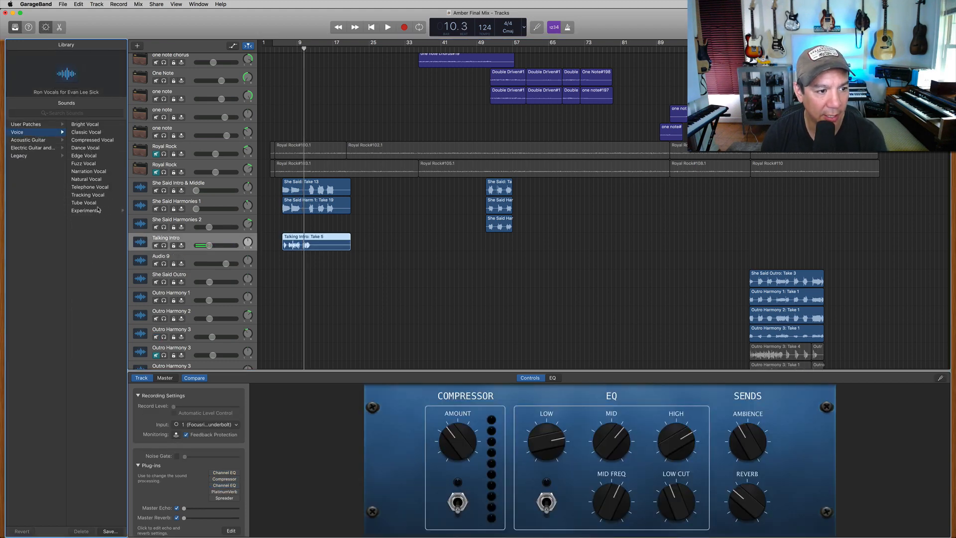
click(96, 188)
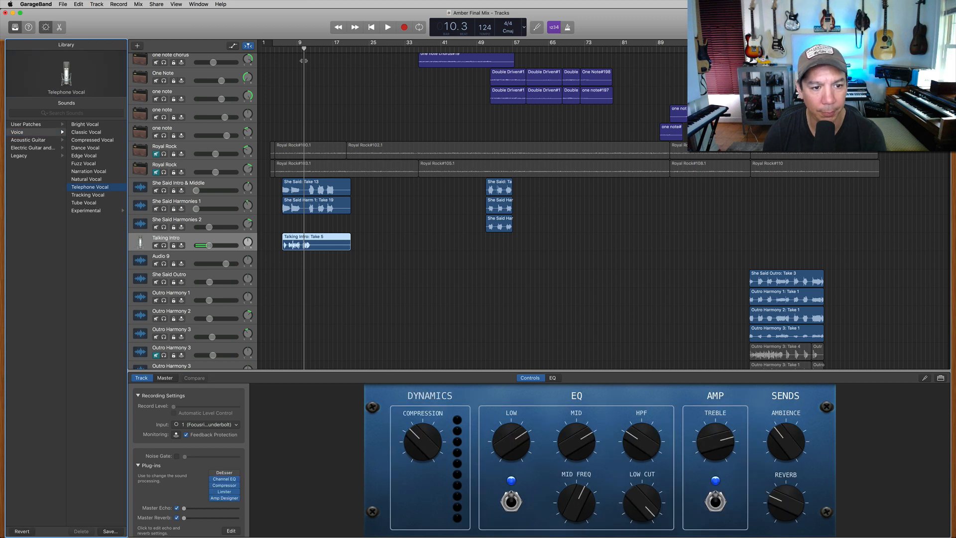
click(280, 50)
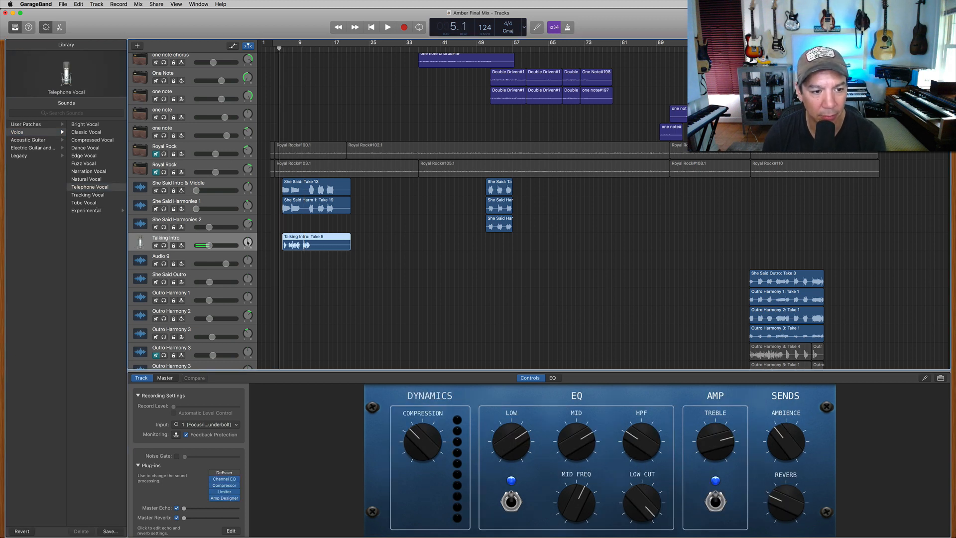
drag(247, 242, 247, 244)
key(space)
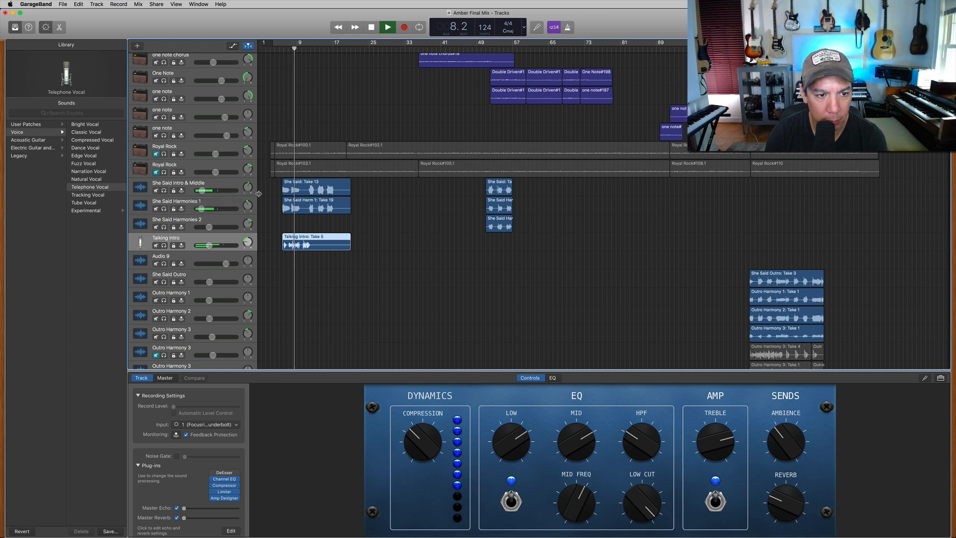
- Raise the Talking Intro volume with its pan at about -17, and make She Said Intro & Middle and She Said Harmonies 1 louder
drag(209, 245, 222, 245)
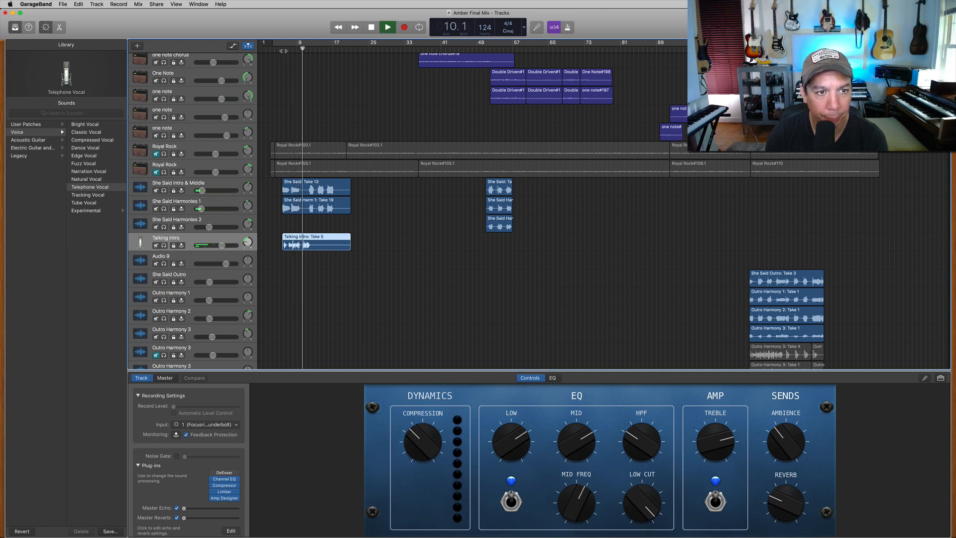
click(279, 49)
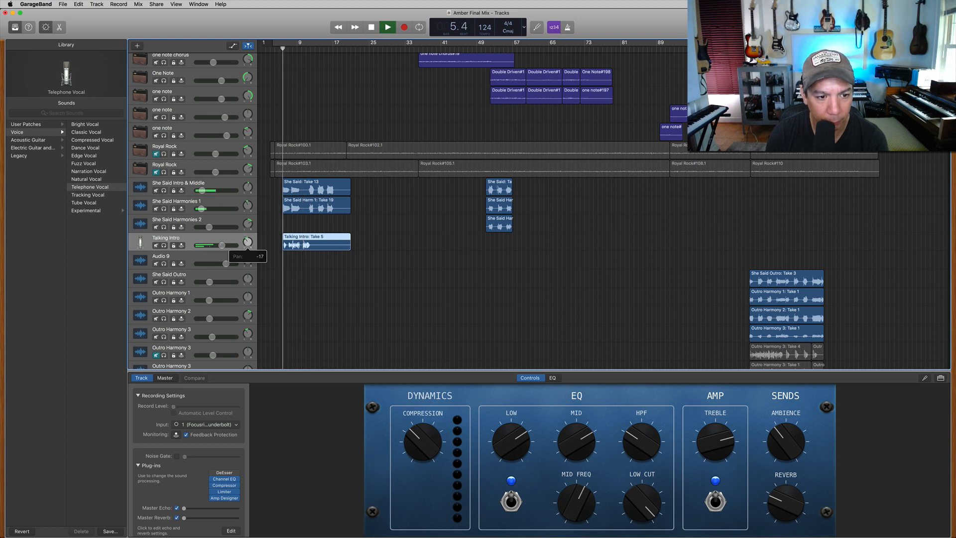
drag(222, 245, 220, 245)
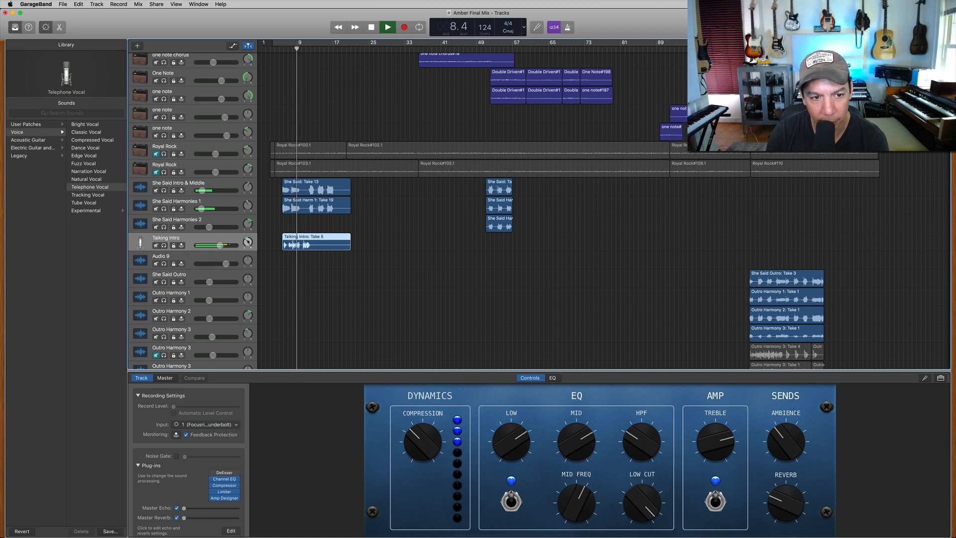
drag(201, 190, 204, 209)
key(space)
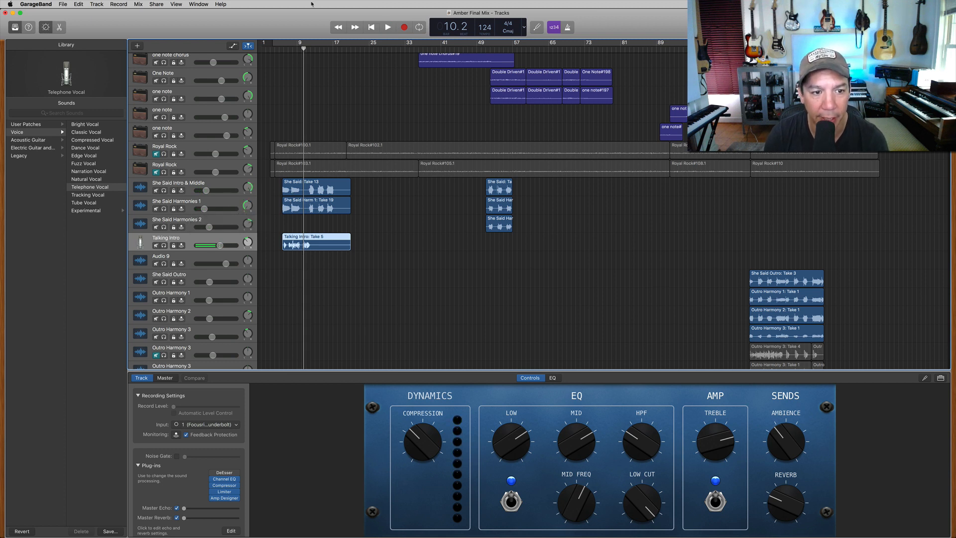
- Replay the intro vocals from about bar 6 and show the EQ of the She Said Intro & Middle track
click(283, 49)
key(space)
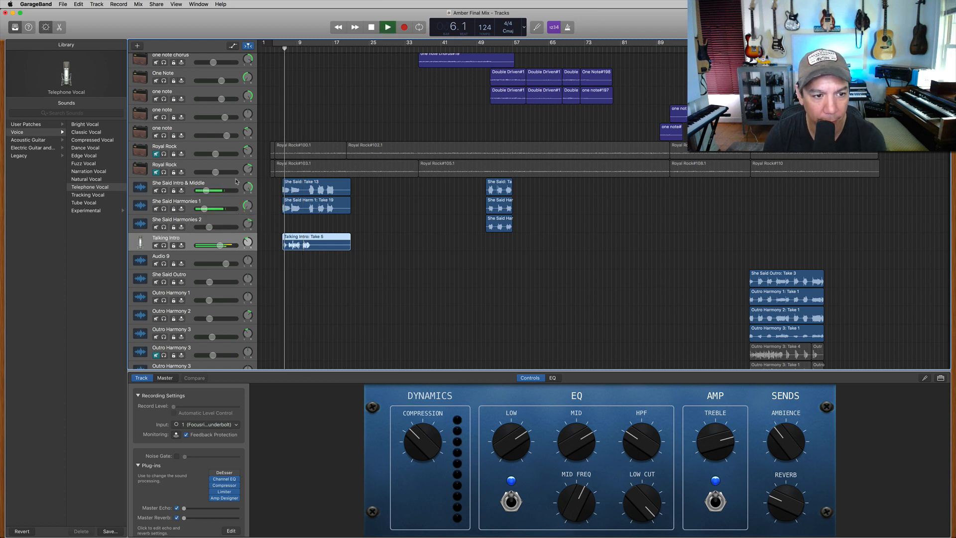
click(210, 185)
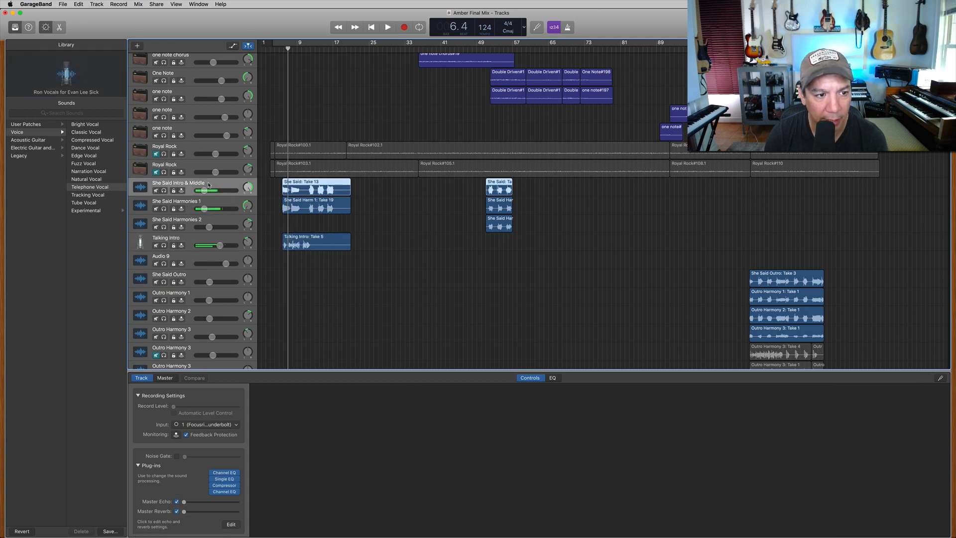
click(60, 27)
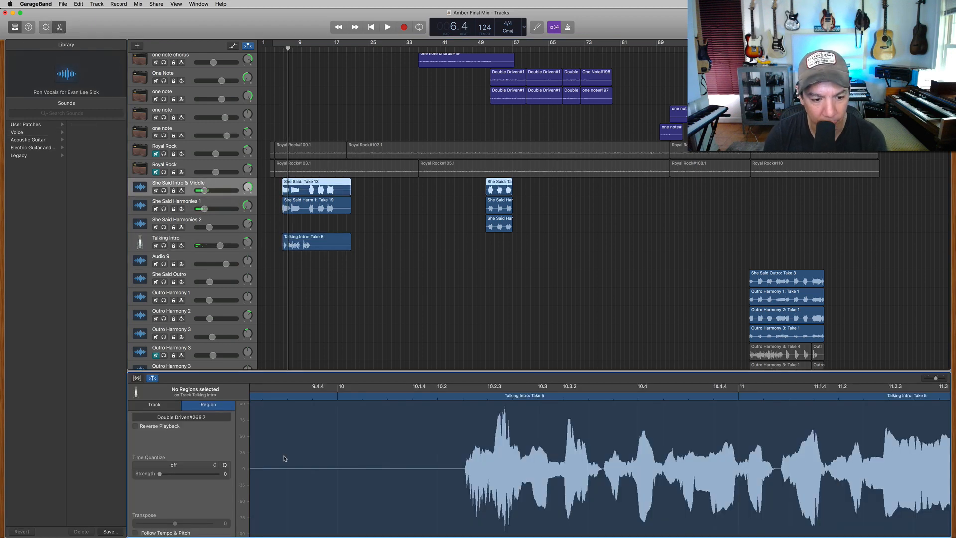
click(48, 28)
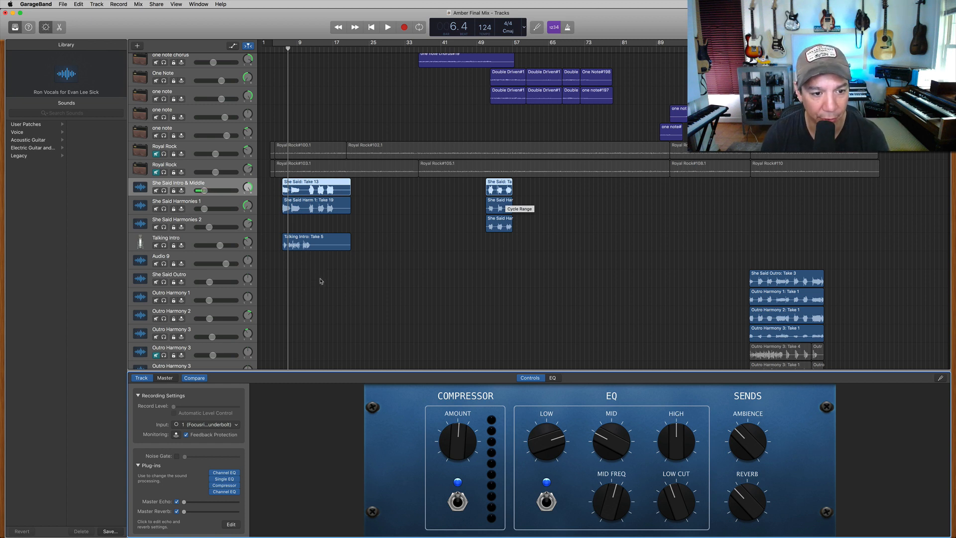
key(space)
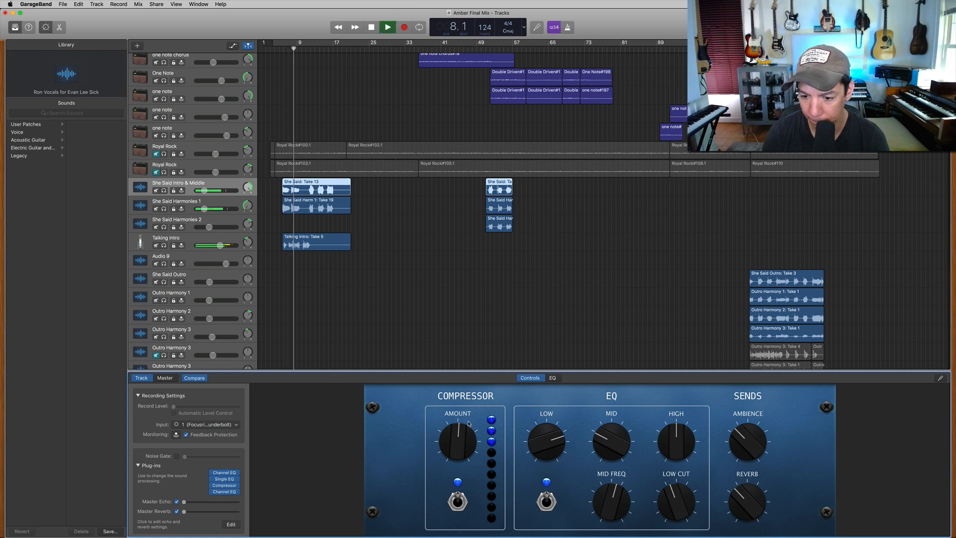
click(553, 379)
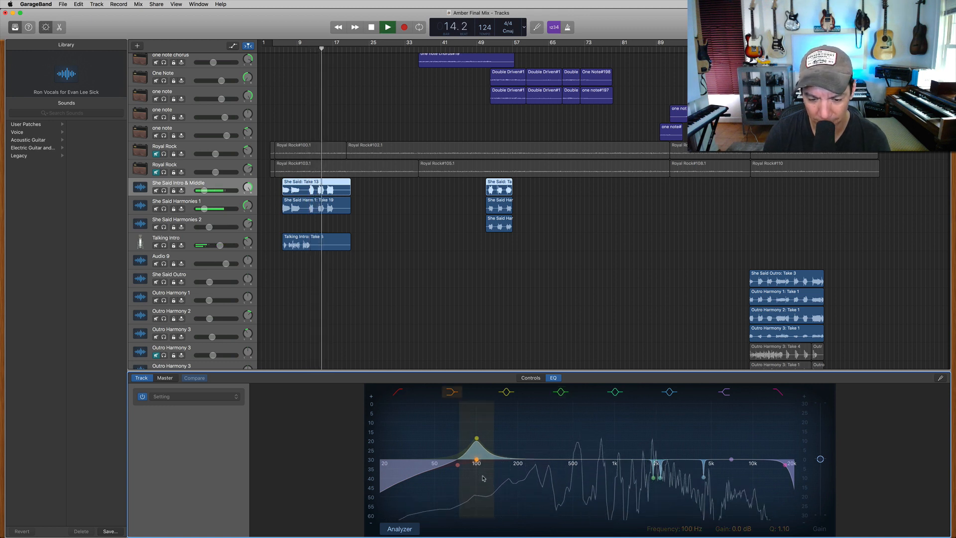
- Replay the vocals from bar 5 and lower the EQ boost around 100 Hz to a gain of 0.5 dB
key(space)
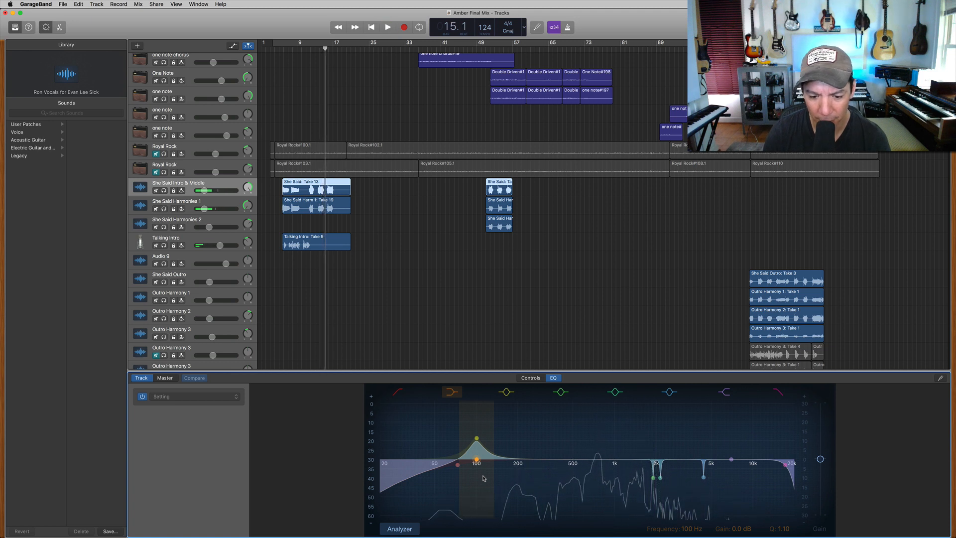
click(278, 49)
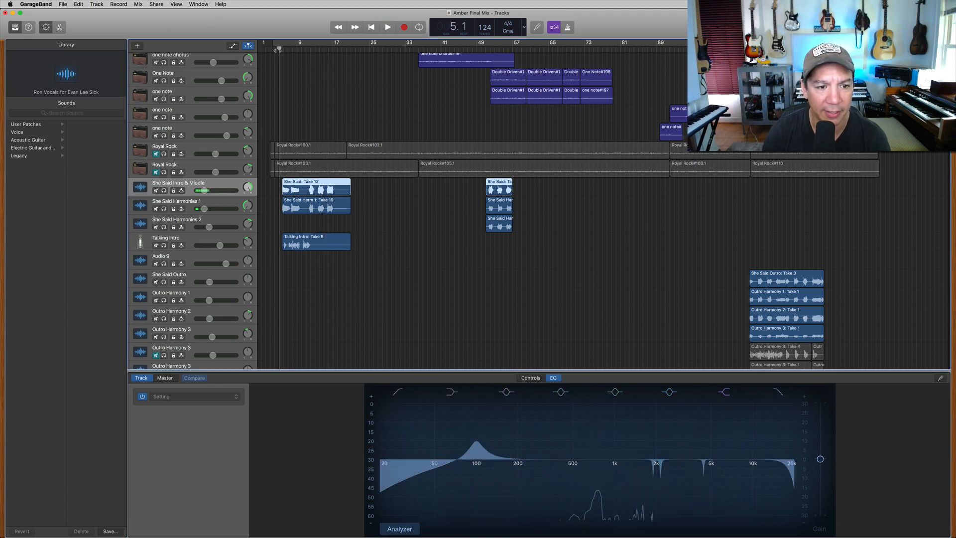
key(space)
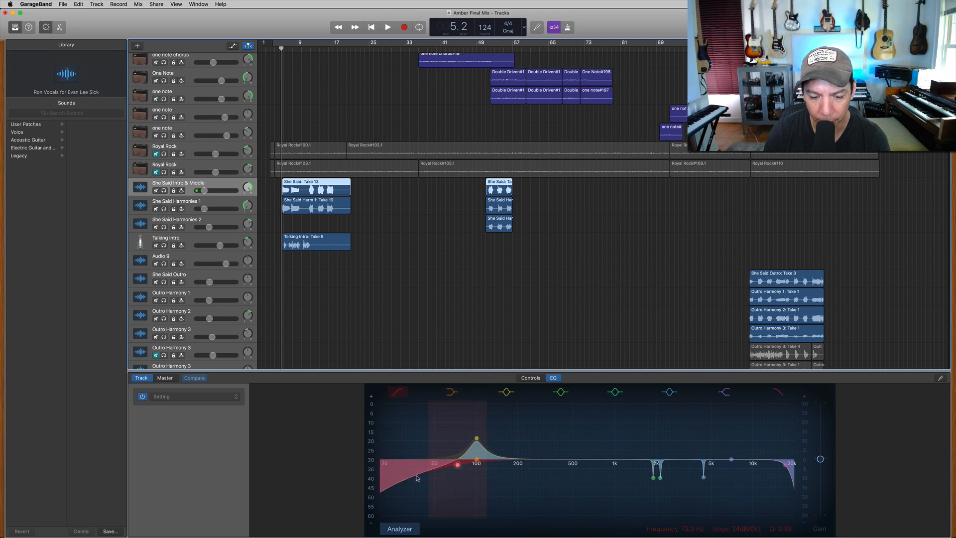
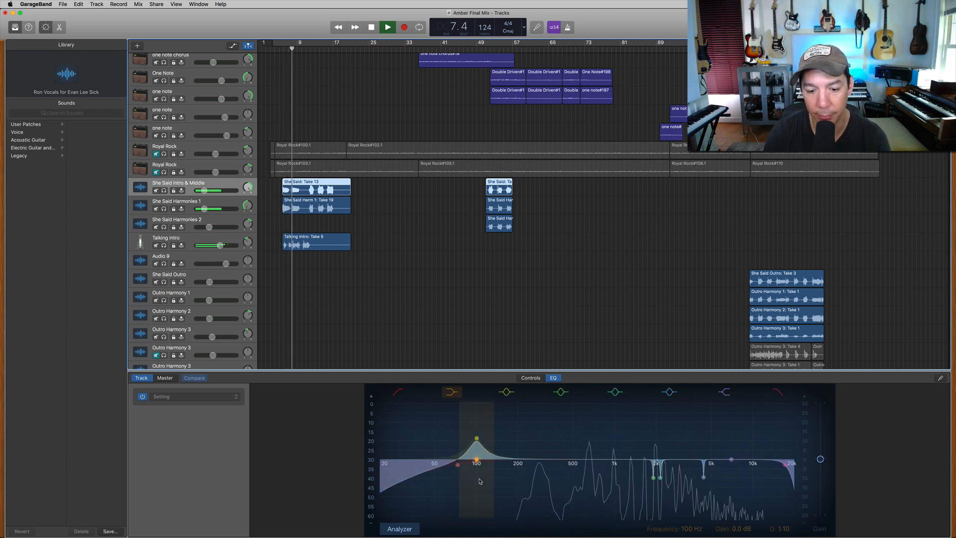
key(space)
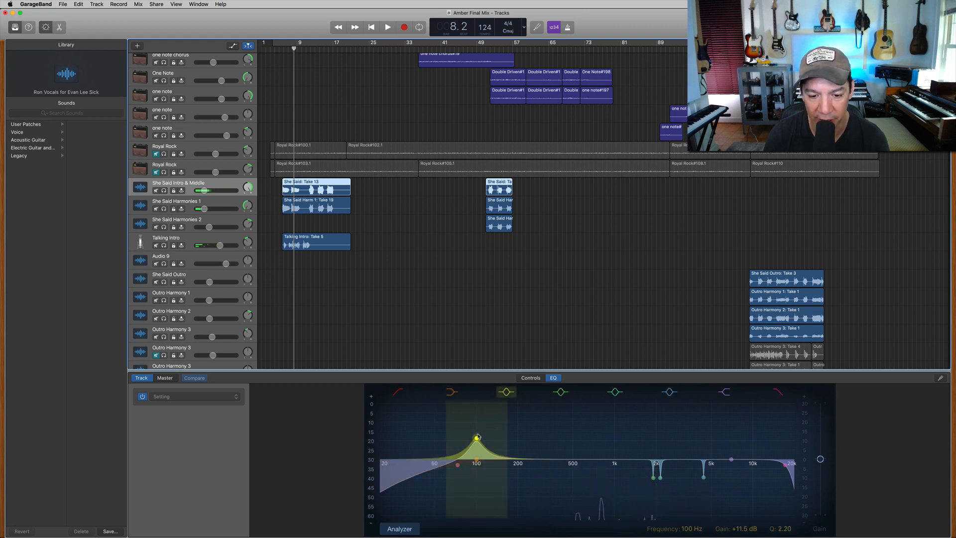
drag(476, 438, 476, 465)
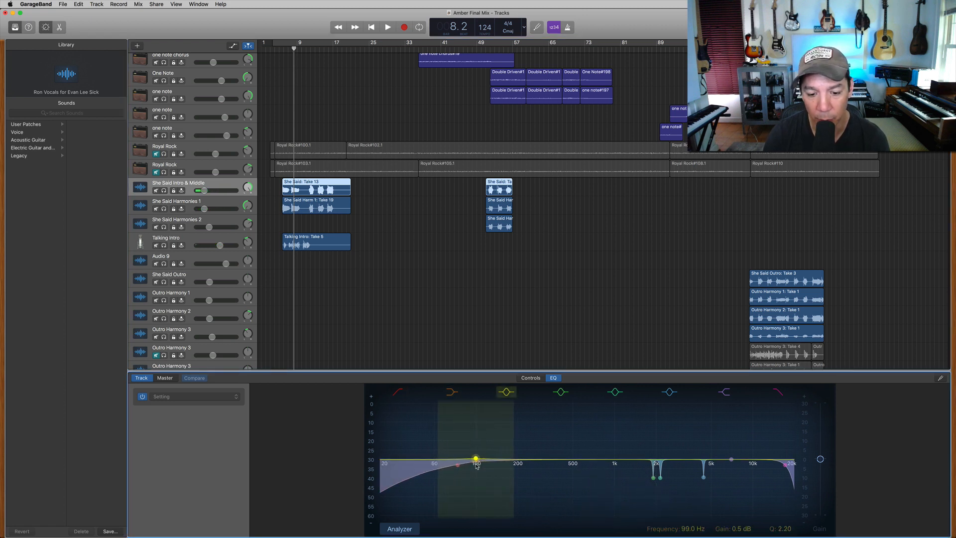
- Solo the She Said Intro & Middle track and apply the Male Vox 01 EQ preset, replaying it from about bar 5
click(165, 190)
key(space)
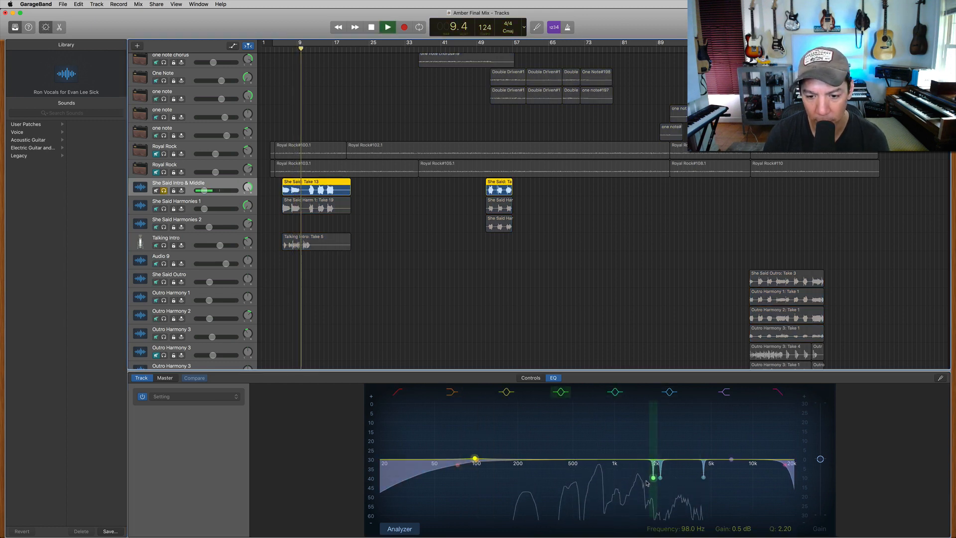
key(space)
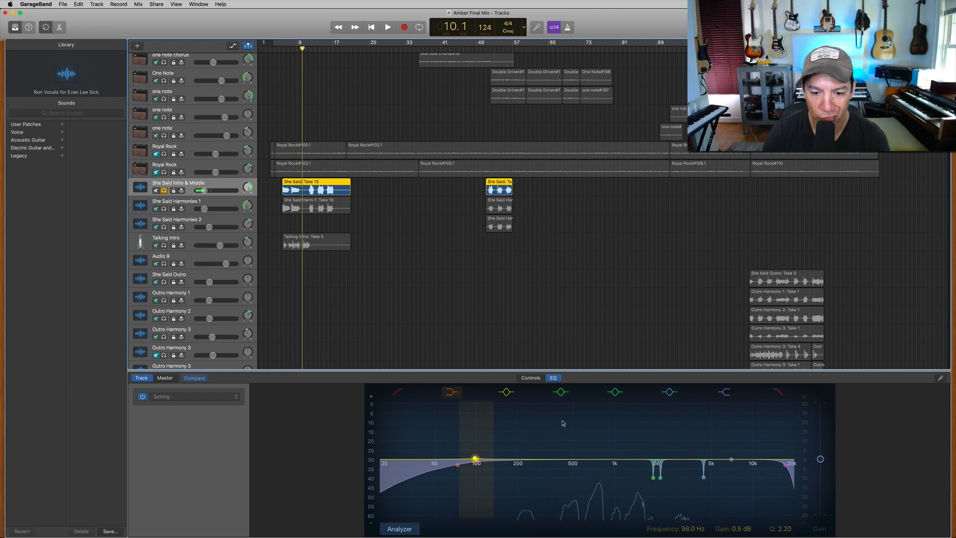
click(174, 397)
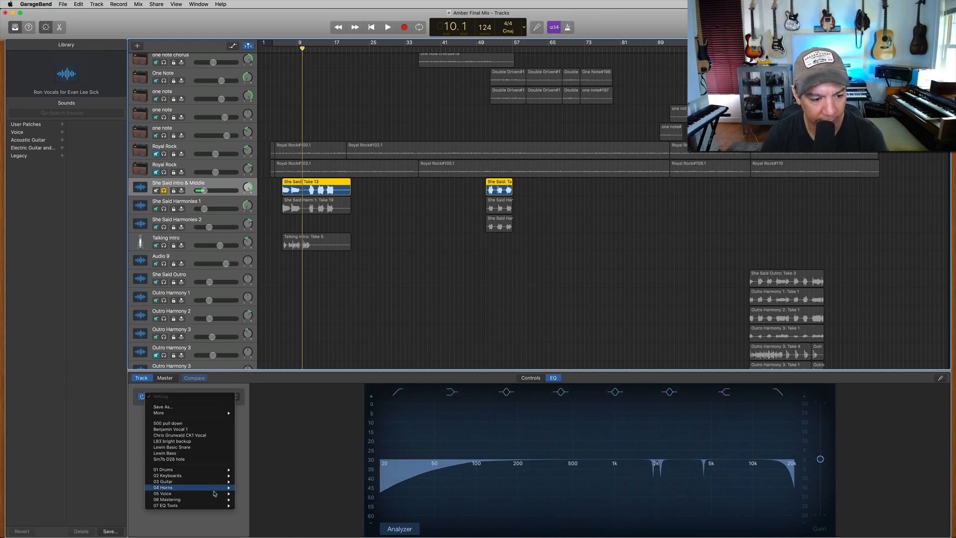
mouse_move(214, 493)
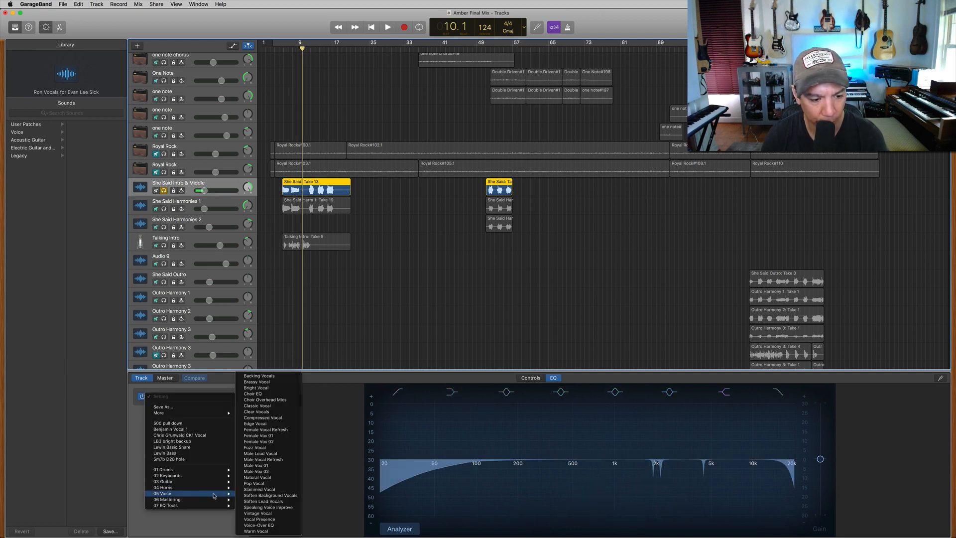
click(269, 465)
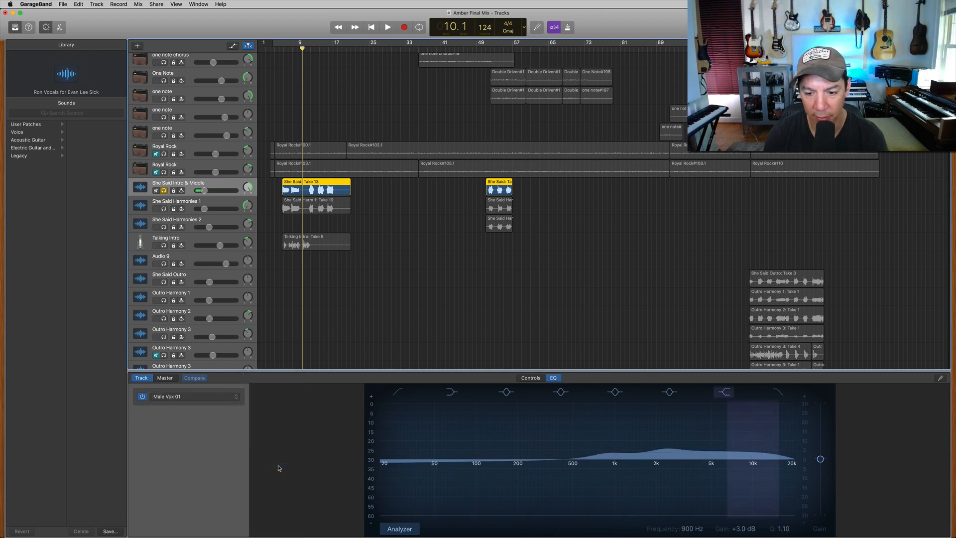
click(281, 44)
key(space)
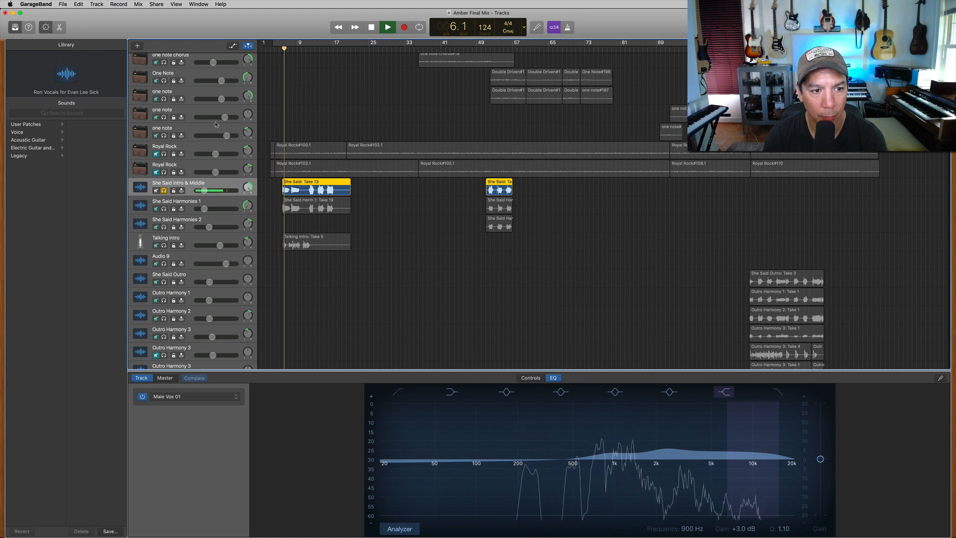
key(space)
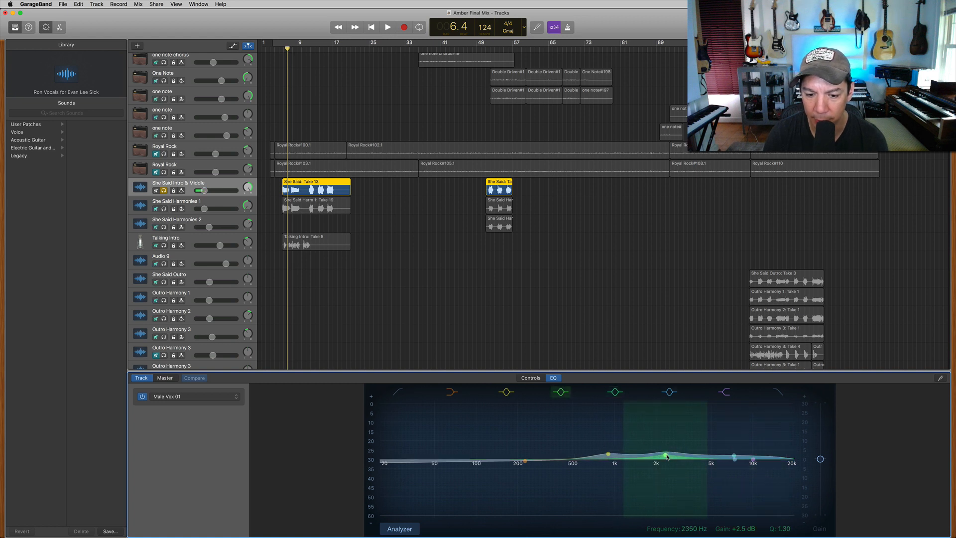
- Solo She Said Harmonies 1 too, look through its EQ presets without choosing one and play both vocals from about bar 6
click(187, 184)
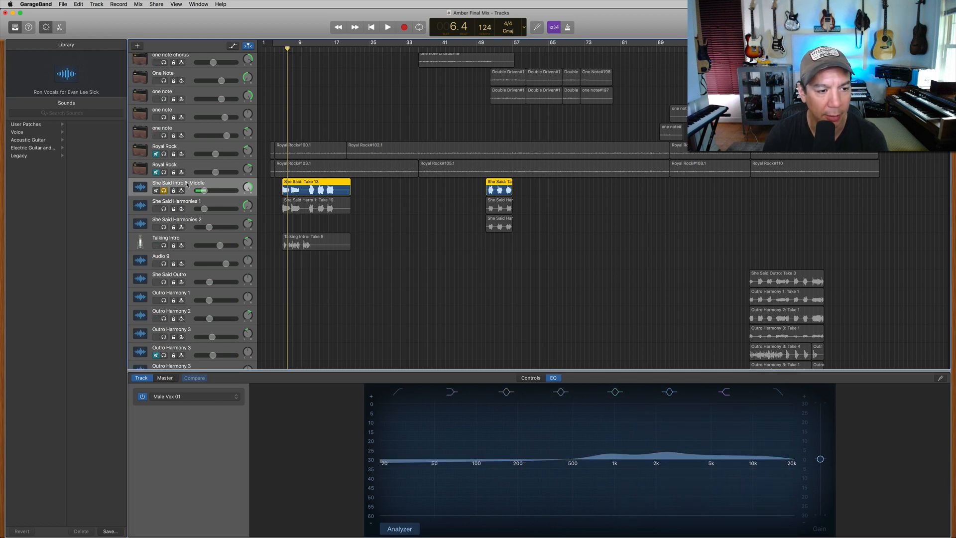
click(163, 209)
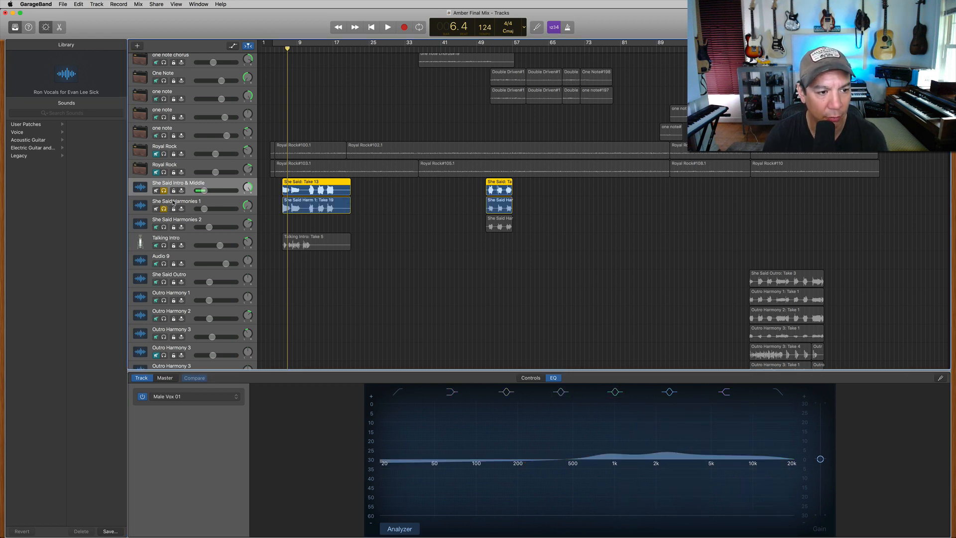
click(206, 398)
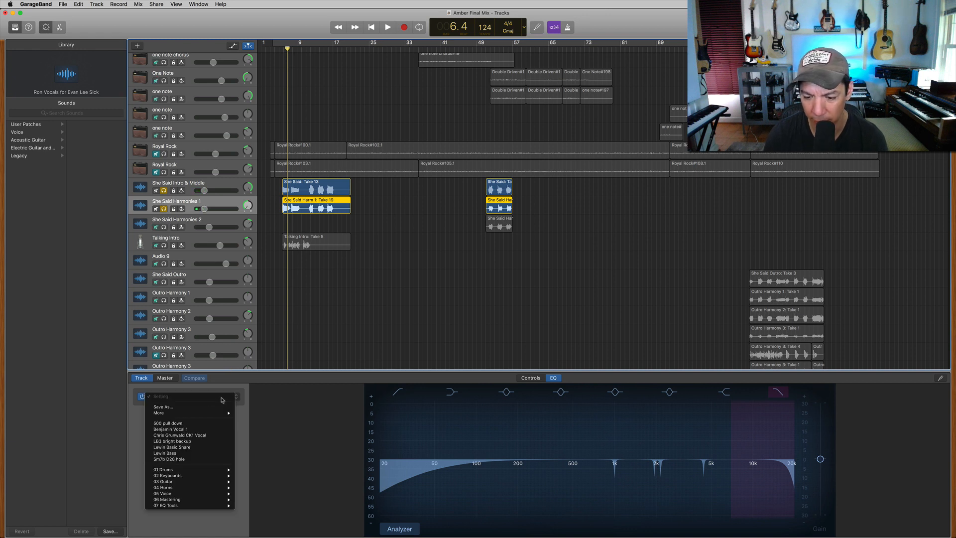
click(313, 440)
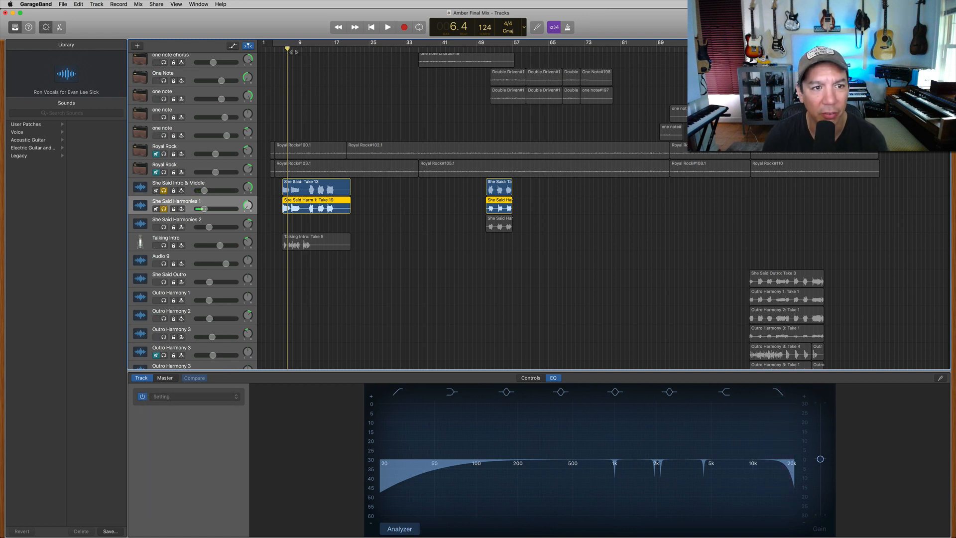
key(space)
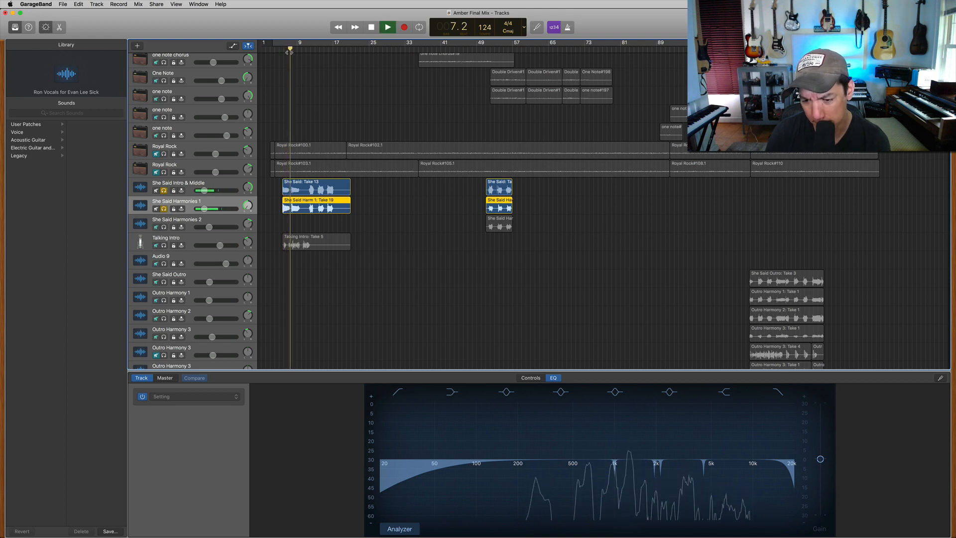
- Bypass the EQ on She Said Harmonies 1 during playback and unsolo the She Said Intro & Middle track
key(space)
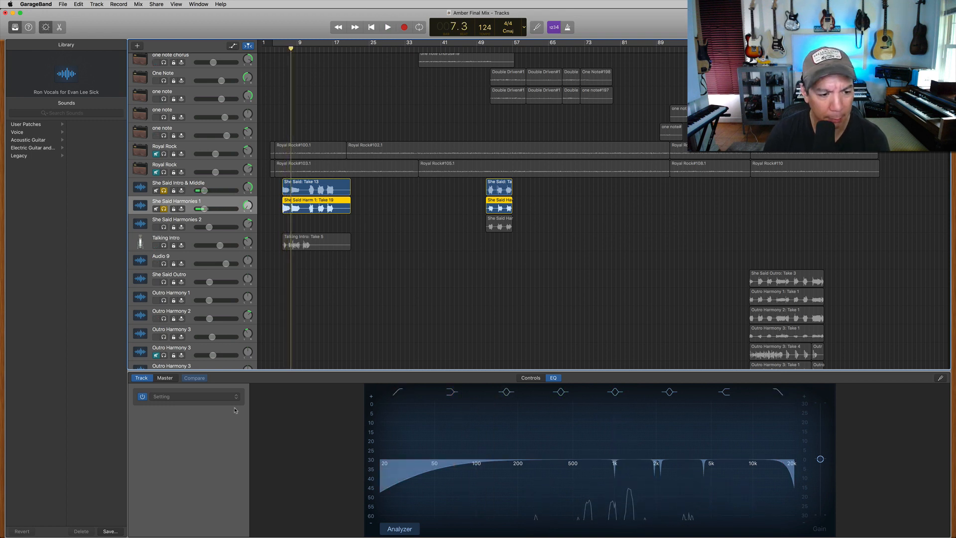
click(144, 397)
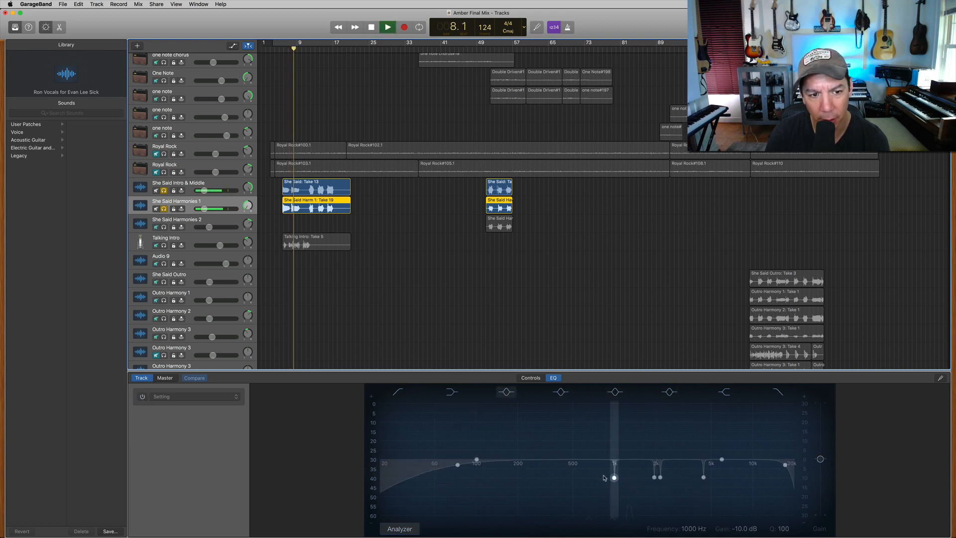
click(164, 191)
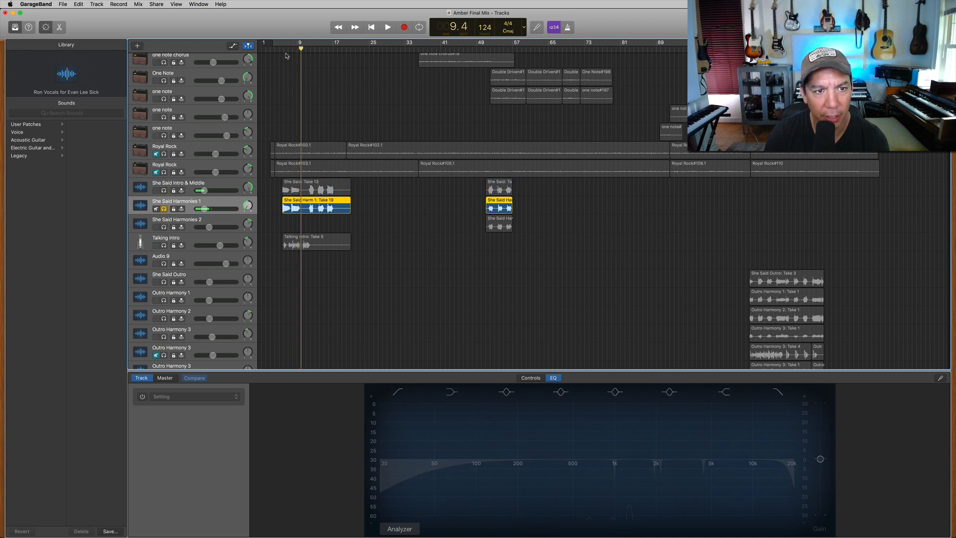
- Replay the soloed She Said Harmonies 1 from about bar 7 and compare it with its EQ on and off
click(287, 48)
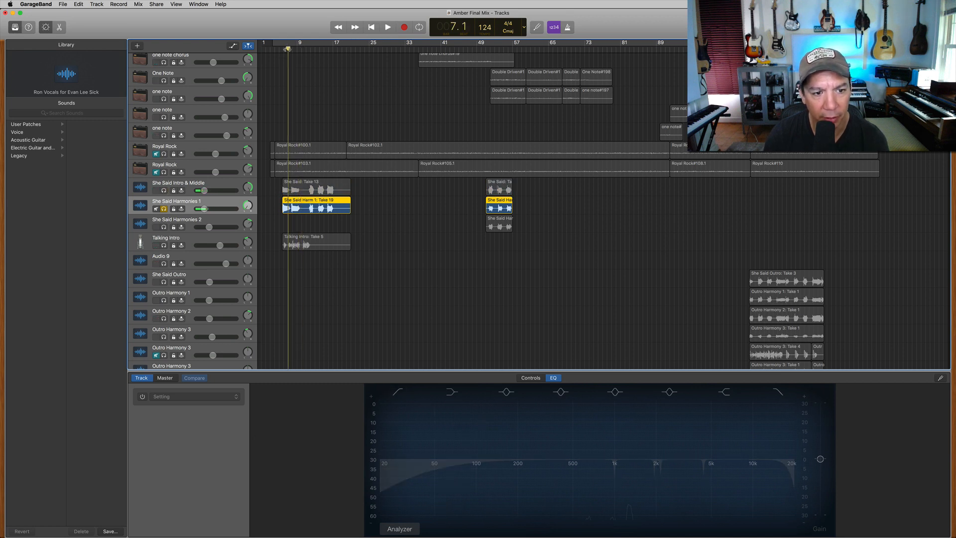
click(143, 397)
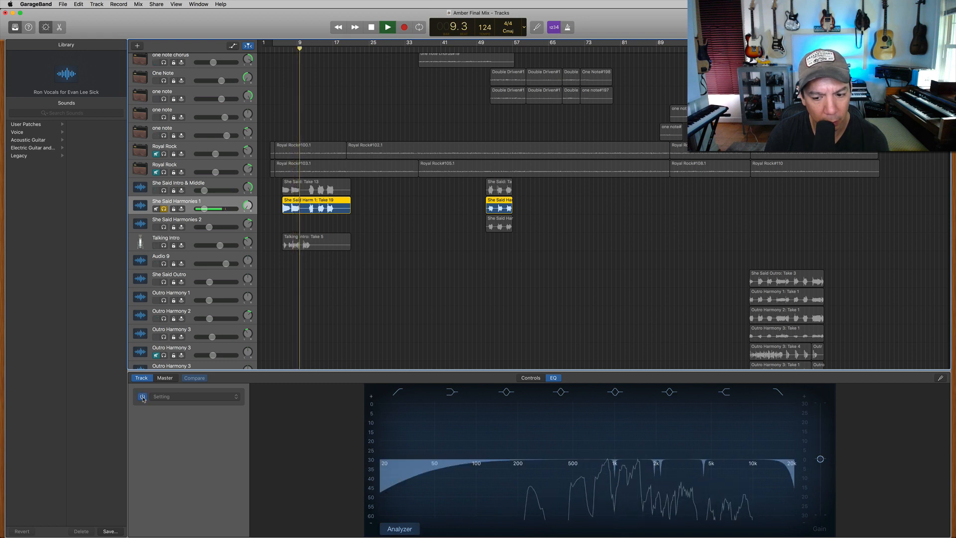
key(space)
click(142, 397)
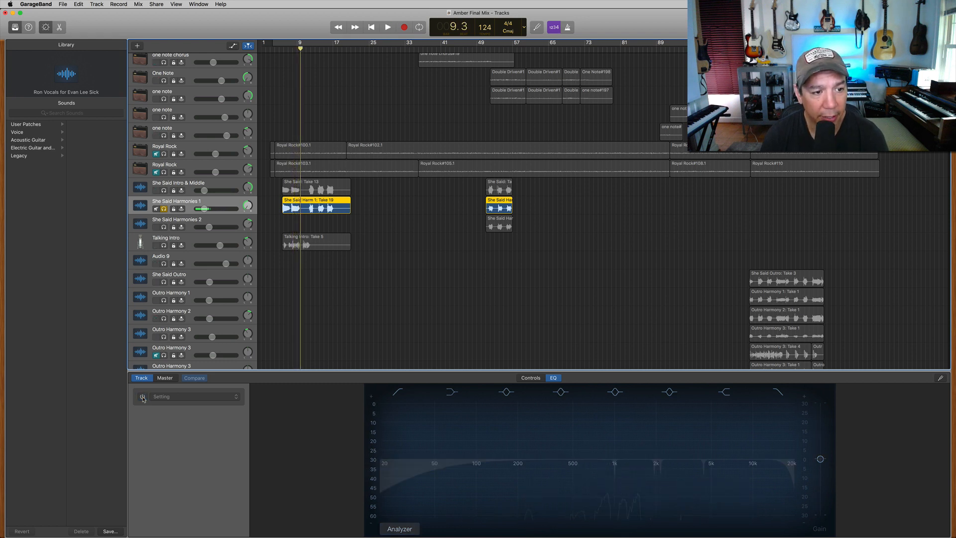
click(143, 397)
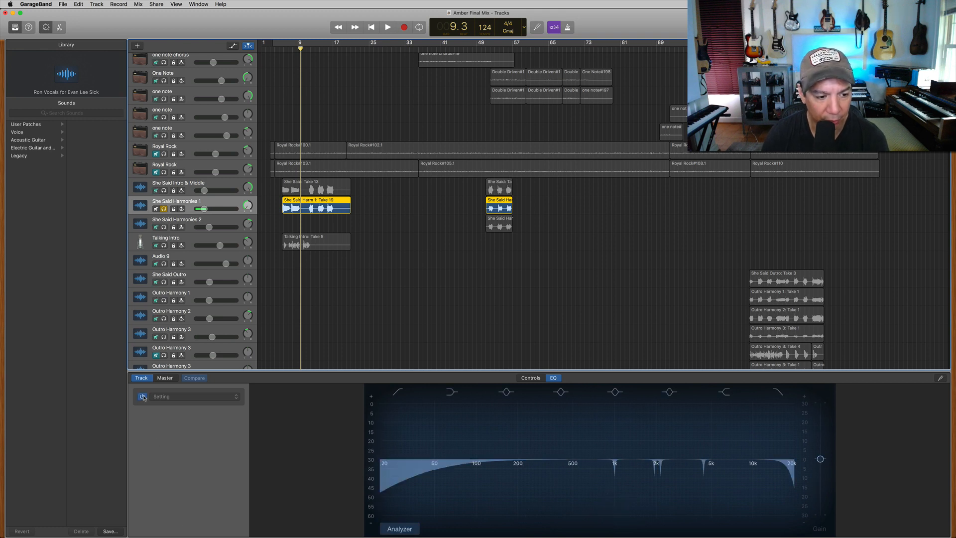
- Try the Male Vox 02 EQ preset on She Said Harmonies 1, replace it with Male Vox 01 and listen briefly
click(204, 398)
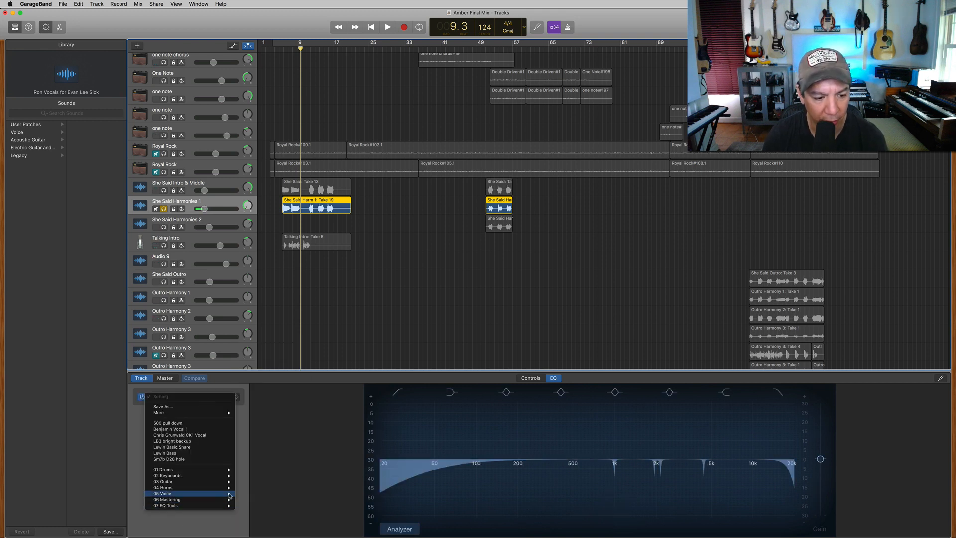
mouse_move(228, 493)
click(282, 471)
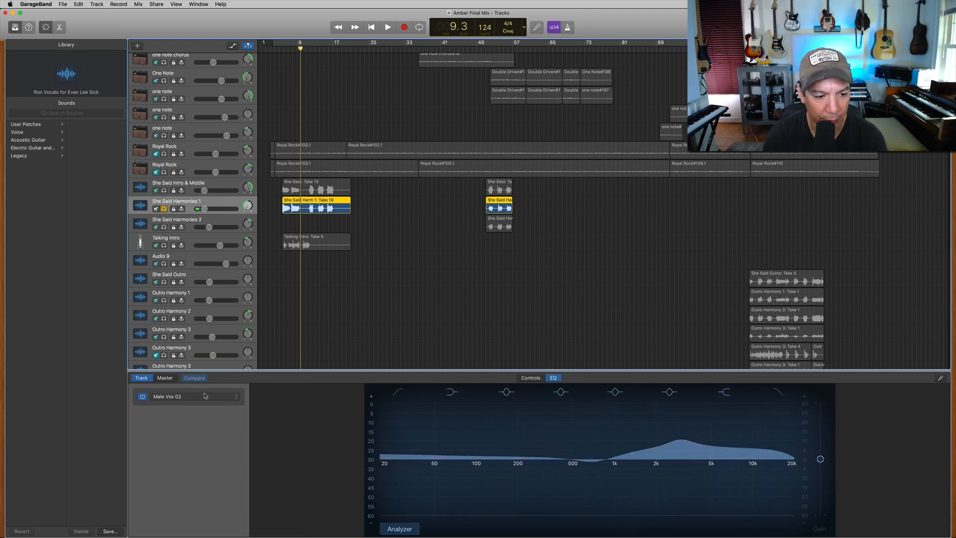
click(204, 396)
mouse_move(214, 507)
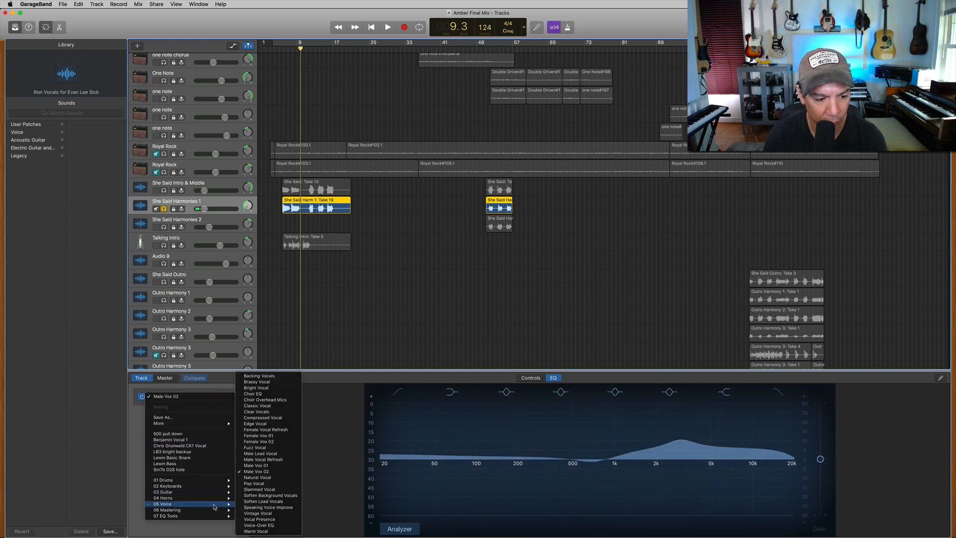
click(266, 466)
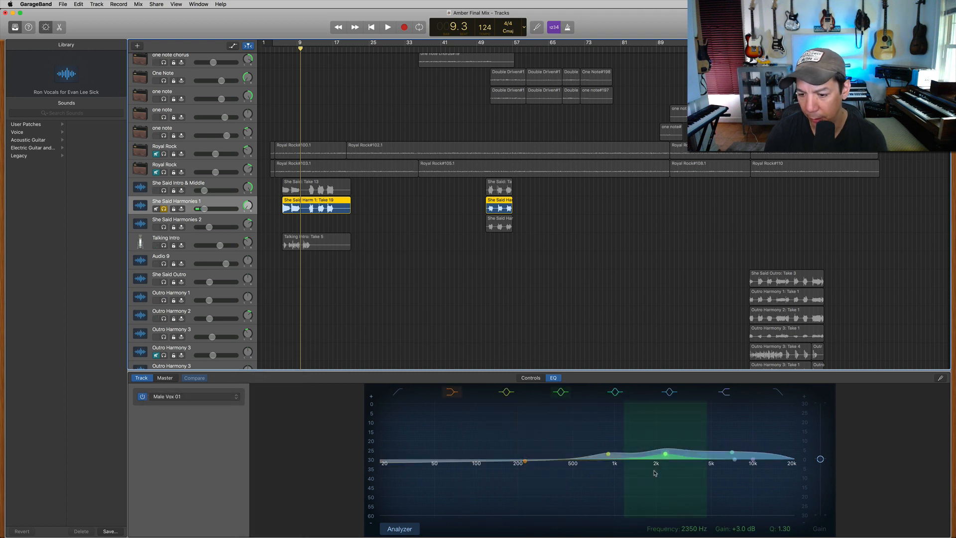
key(space)
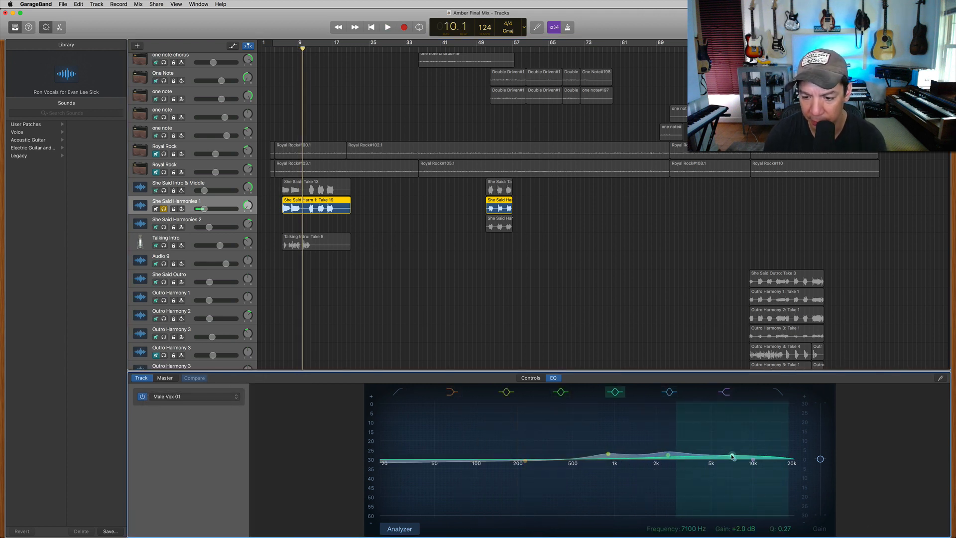
- Unsolo She Said Harmonies 1, turn on cycle playback and slightly lower the She Said Intro & Middle volume while playing from bar 5
click(163, 208)
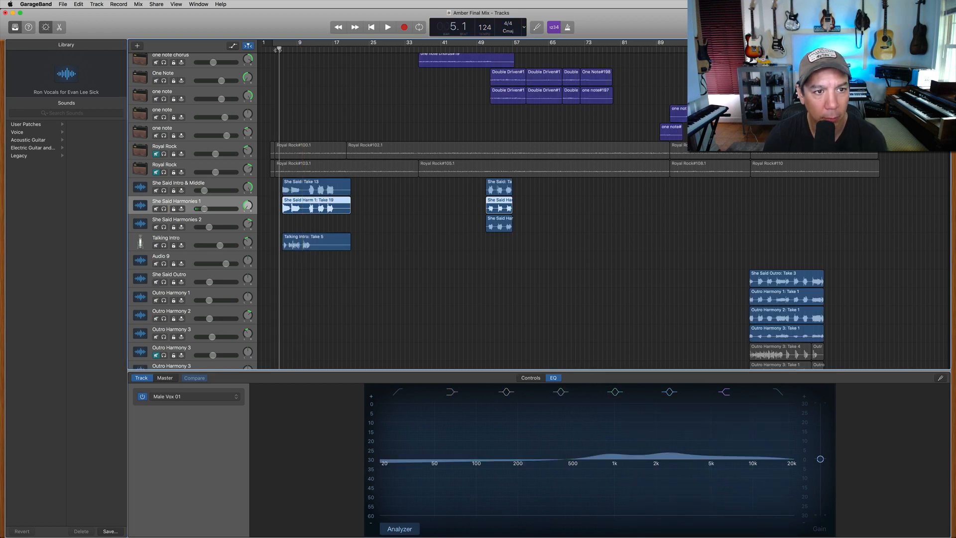
key(c)
key(space)
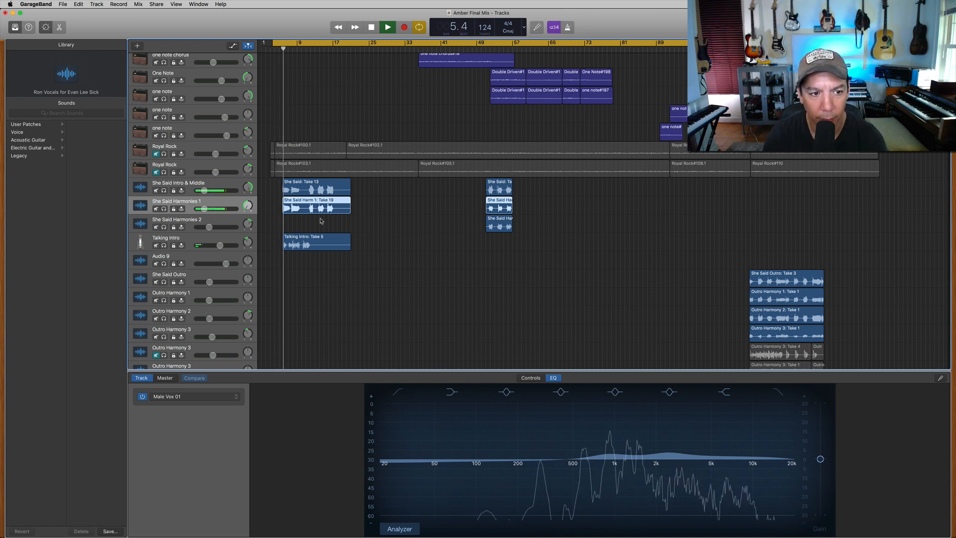
drag(204, 190, 203, 190)
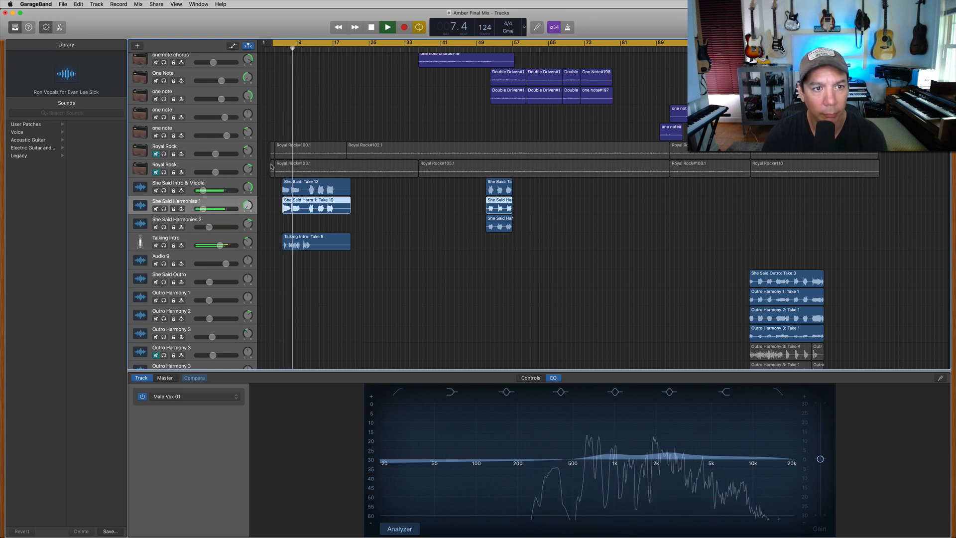
key(space)
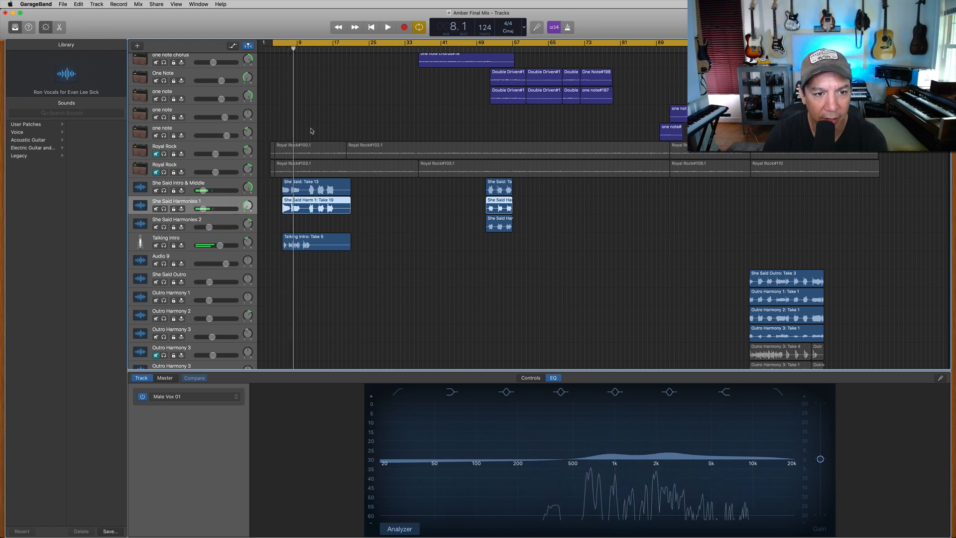
- Split the first regions of both Royal Rock tracks at bar 8 and delete the long parts before it
drag(311, 131, 280, 169)
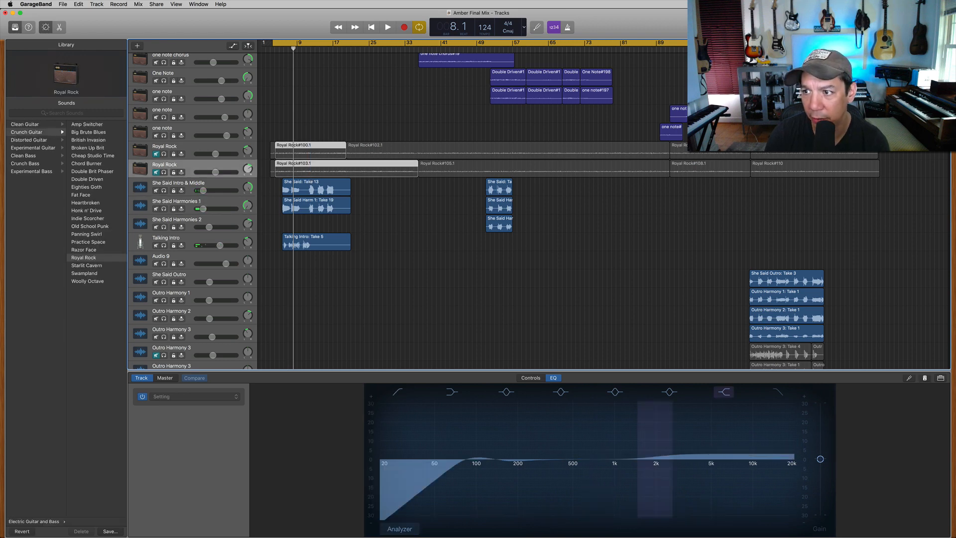
key(super+Right)
key(super+Right)
scroll(487, 102, left, 1)
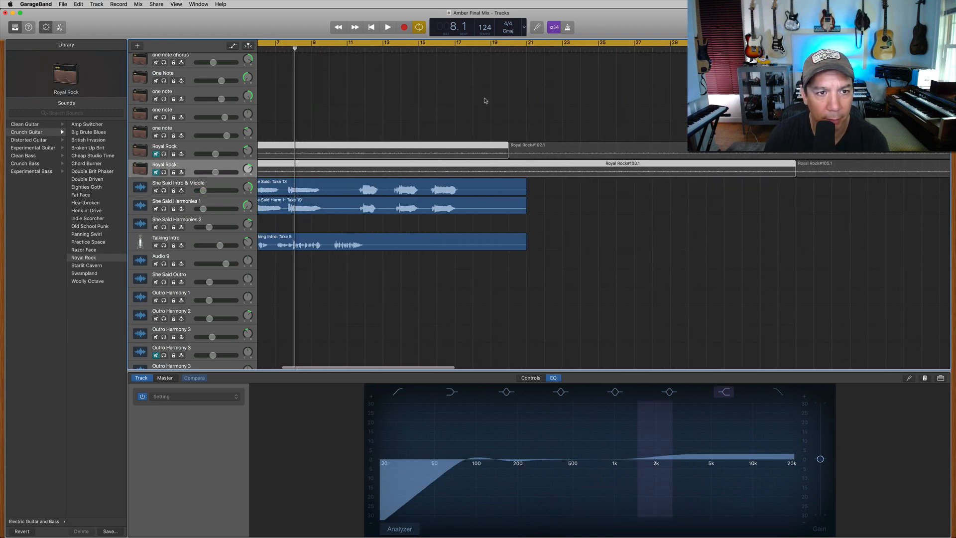
click(272, 50)
click(294, 50)
key(super+t)
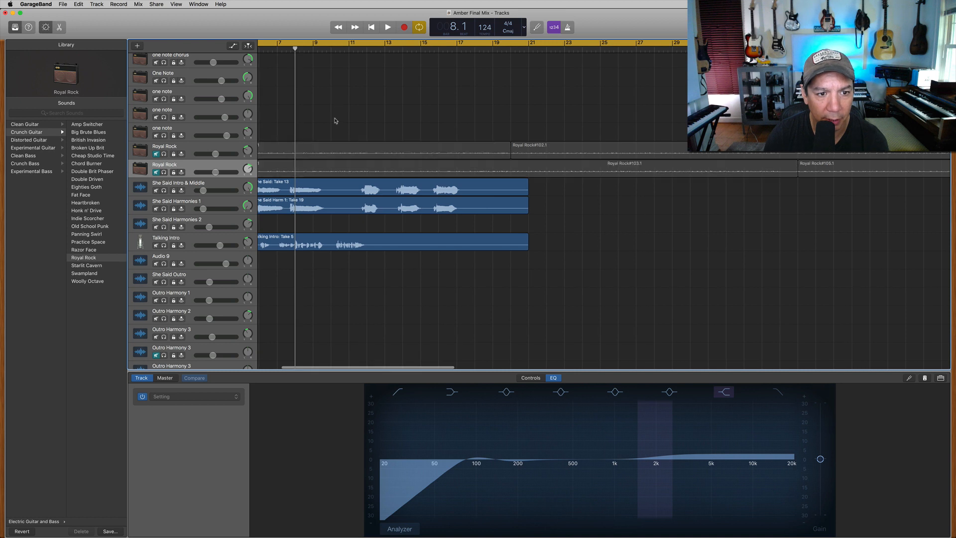
drag(271, 119, 272, 168)
key(Delete)
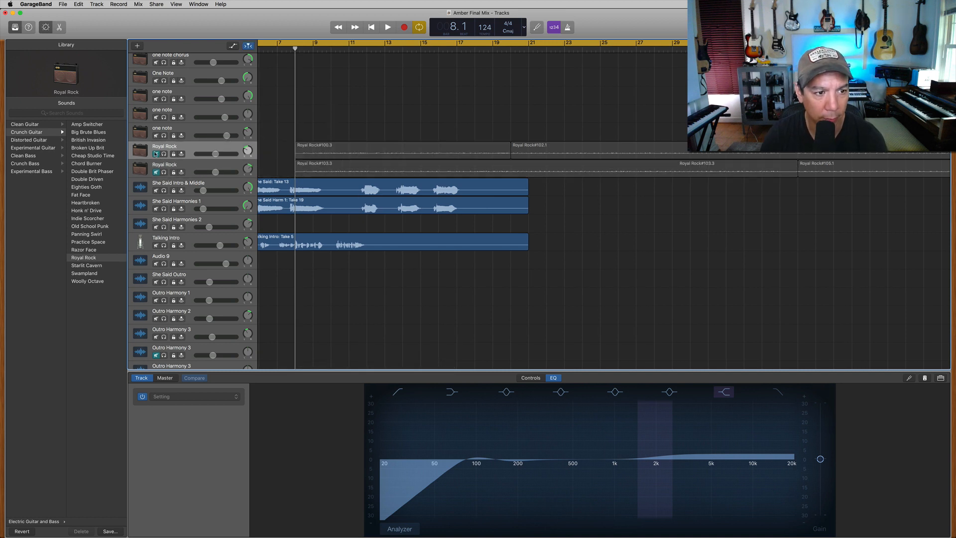
- Unmute both Royal Rock tracks, play the start of the song and remove their short leftover regions around bar 3
click(156, 154)
click(155, 172)
click(233, 149)
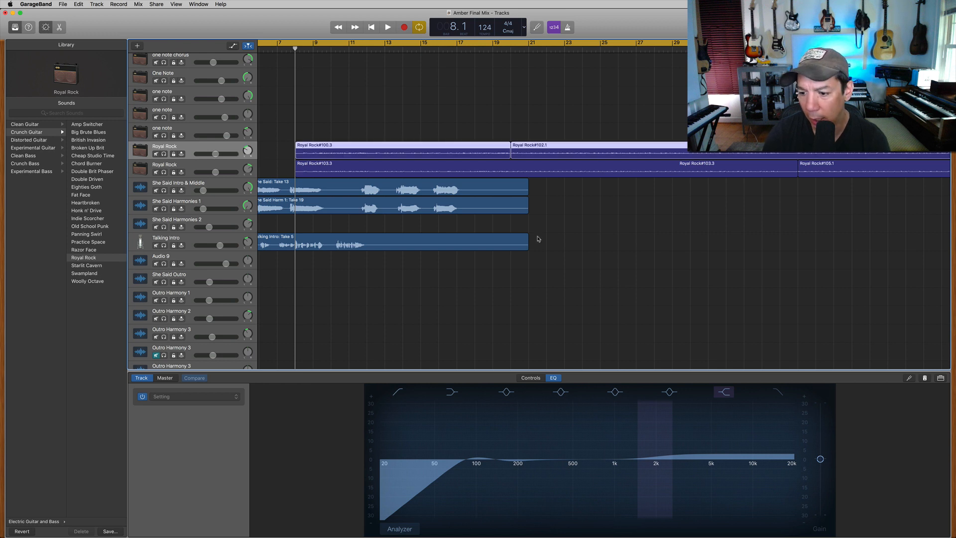
key(space)
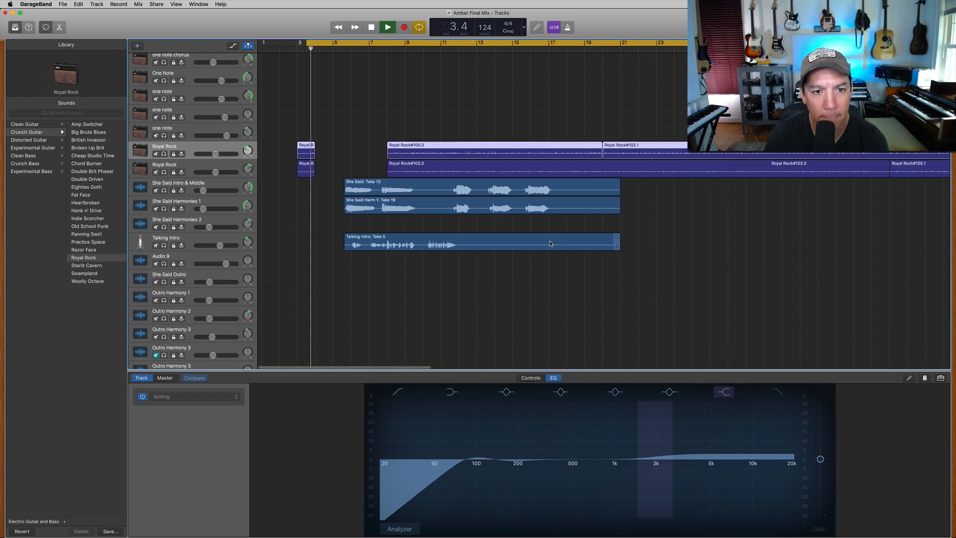
key(space)
drag(330, 148, 287, 174)
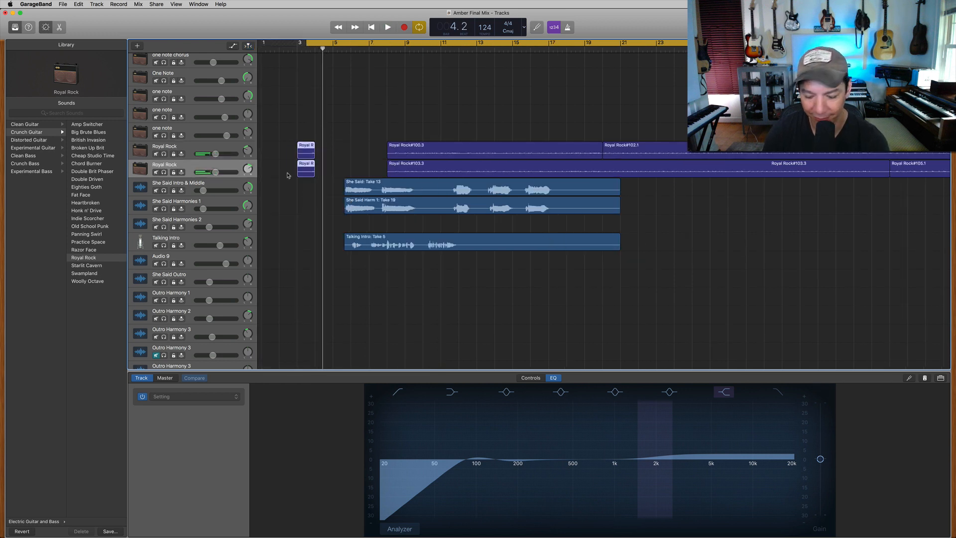
- Split the first Intro Jam drum region at bar 6 and show the drummer settings of its first part
key(space)
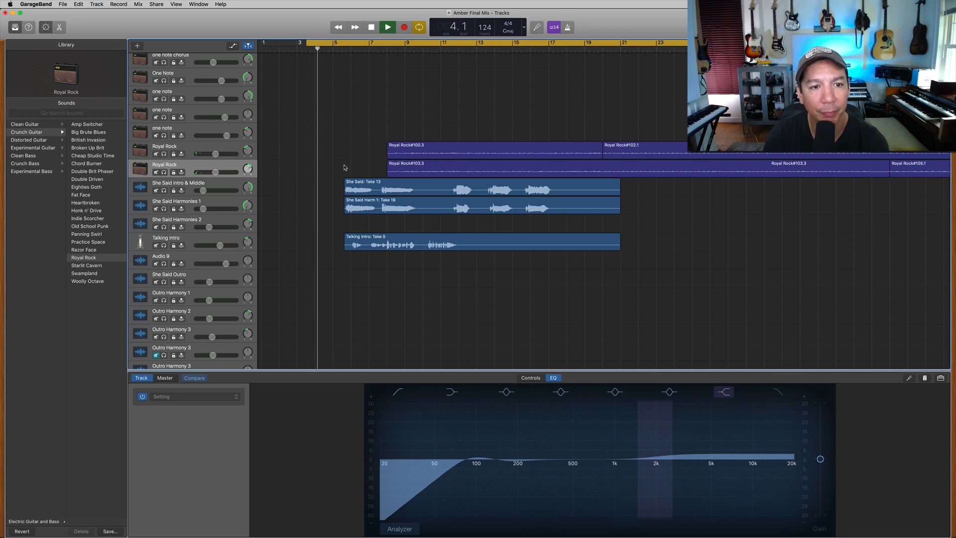
scroll(344, 171, up, 10)
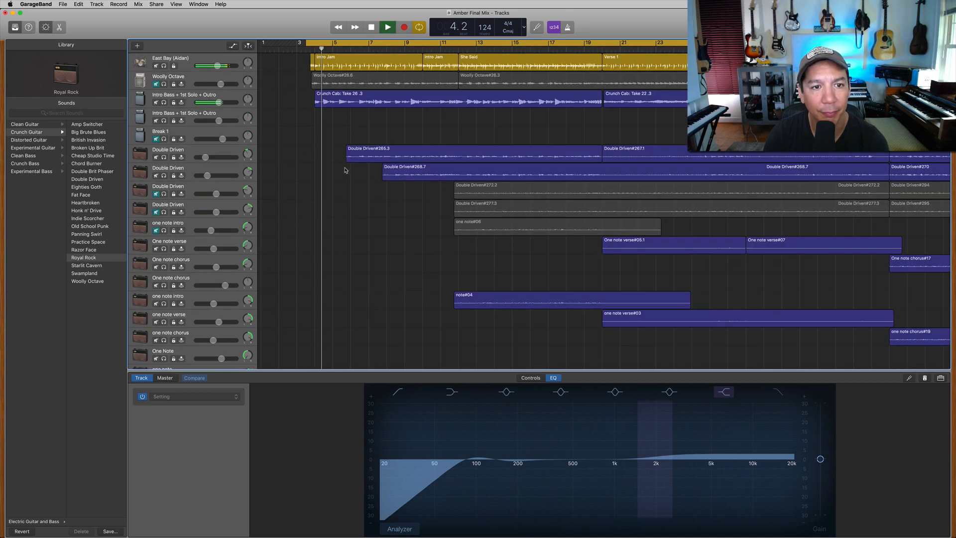
key(space)
click(350, 49)
click(340, 61)
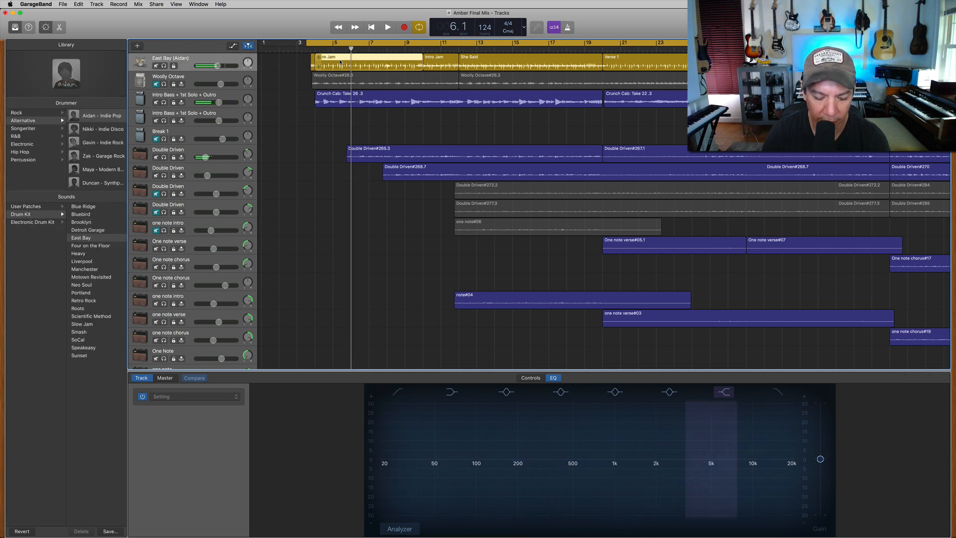
click(340, 62)
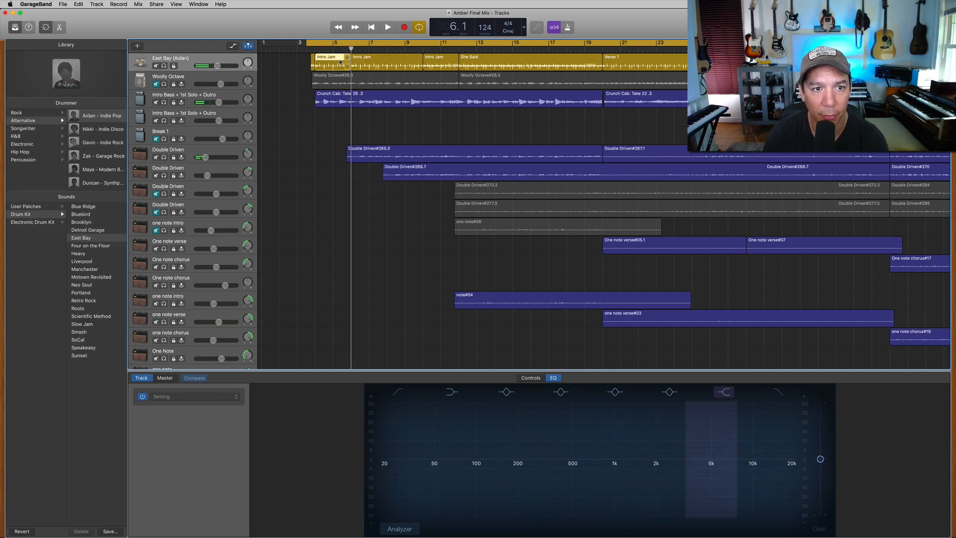
click(64, 29)
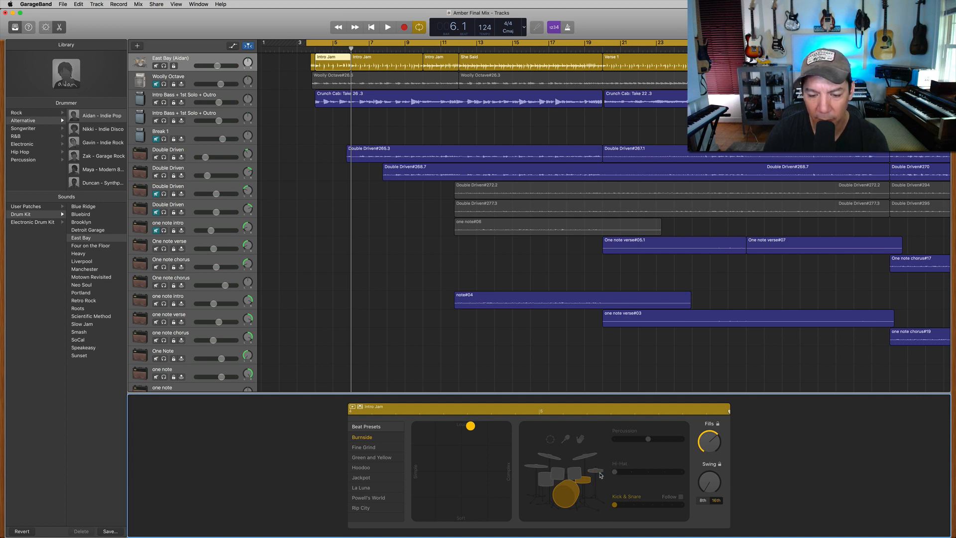
- Play the intro from the start of the cycle area through to about bar 10
key(space)
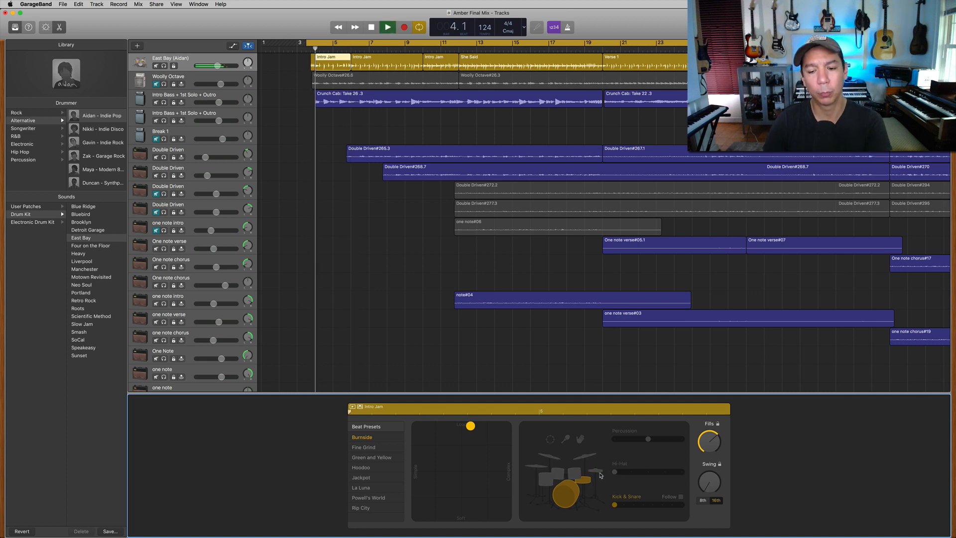
key(space)
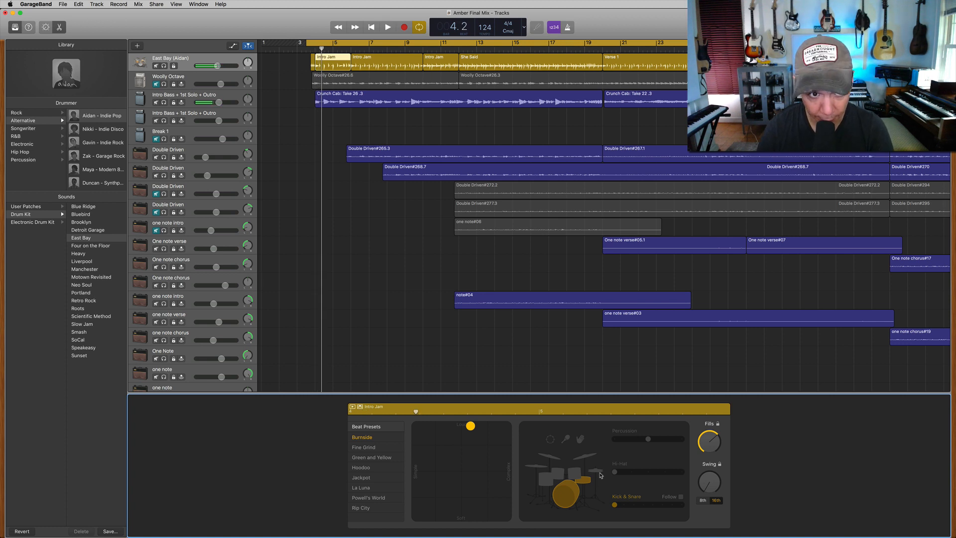
key(space)
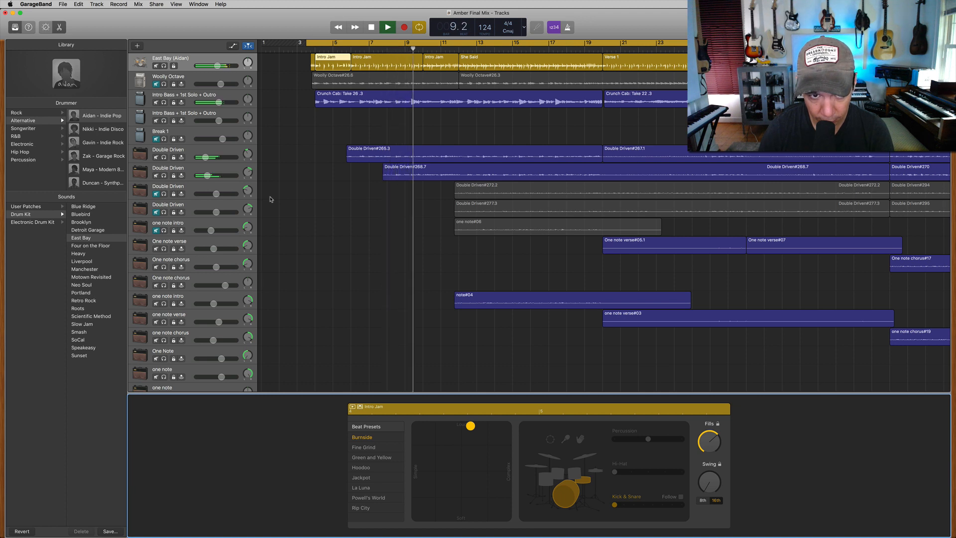
key(space)
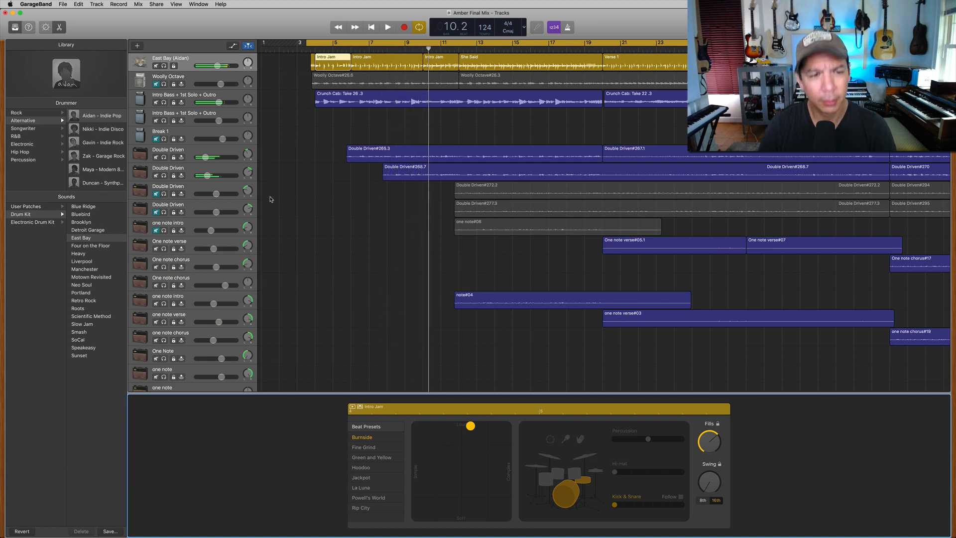
- Slightly lower the volume of both Royal Rock tracks and replay the intro from about bar 3
scroll(306, 217, down, 8)
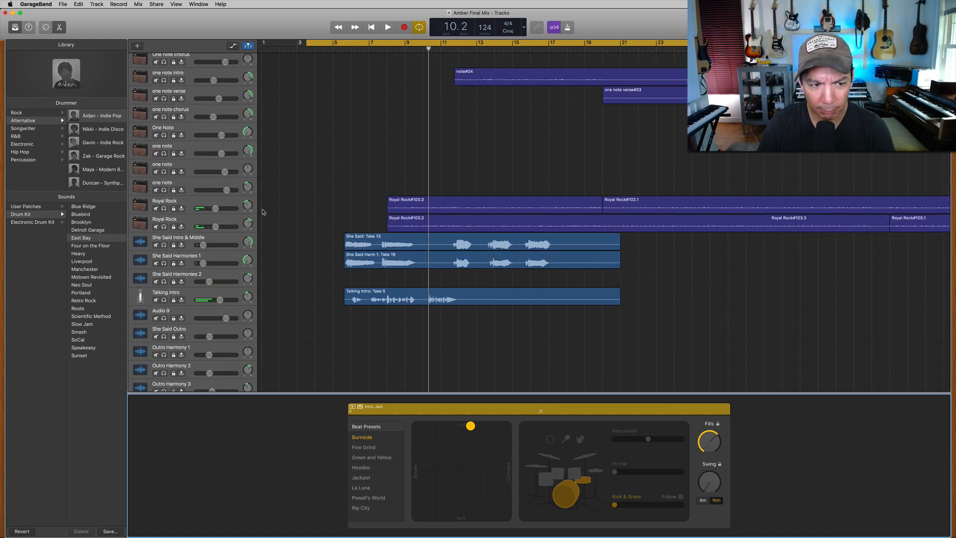
drag(216, 210, 209, 208)
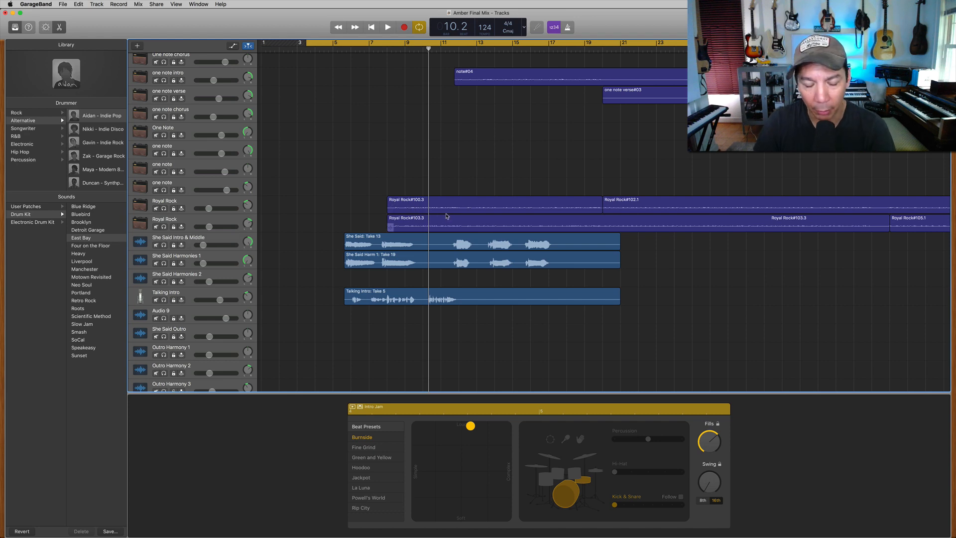
scroll(446, 216, up, 10)
key(space)
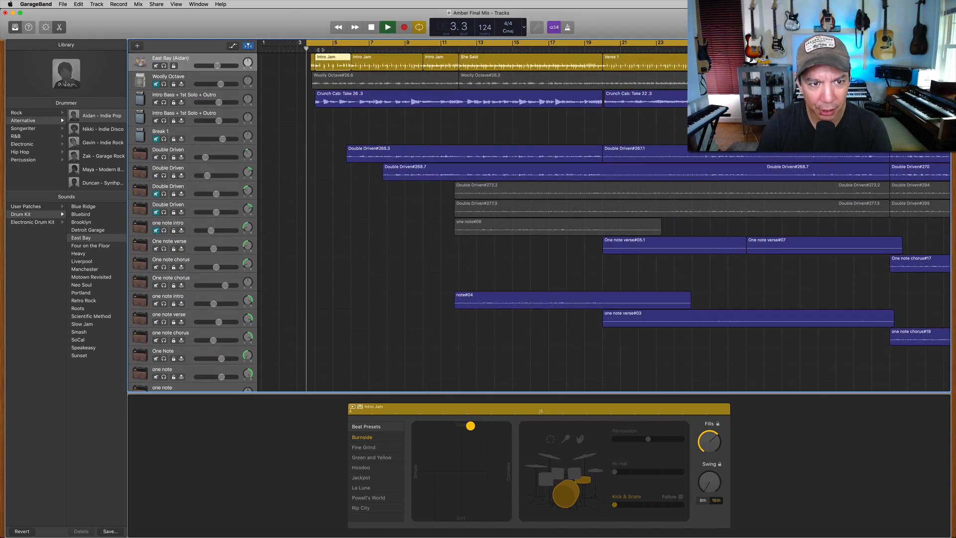
- Play the intro from the start of the cycle area through to about bar 7
key(space)
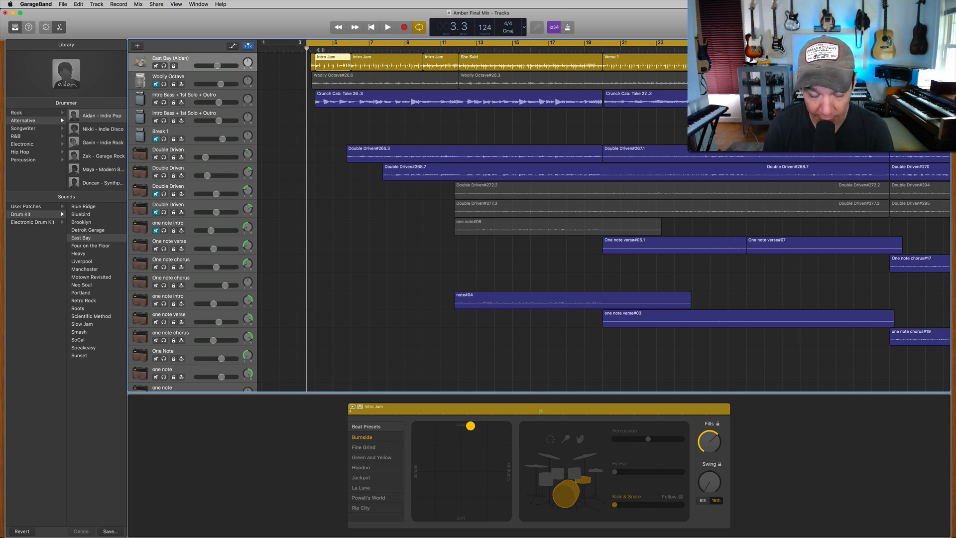
key(space)
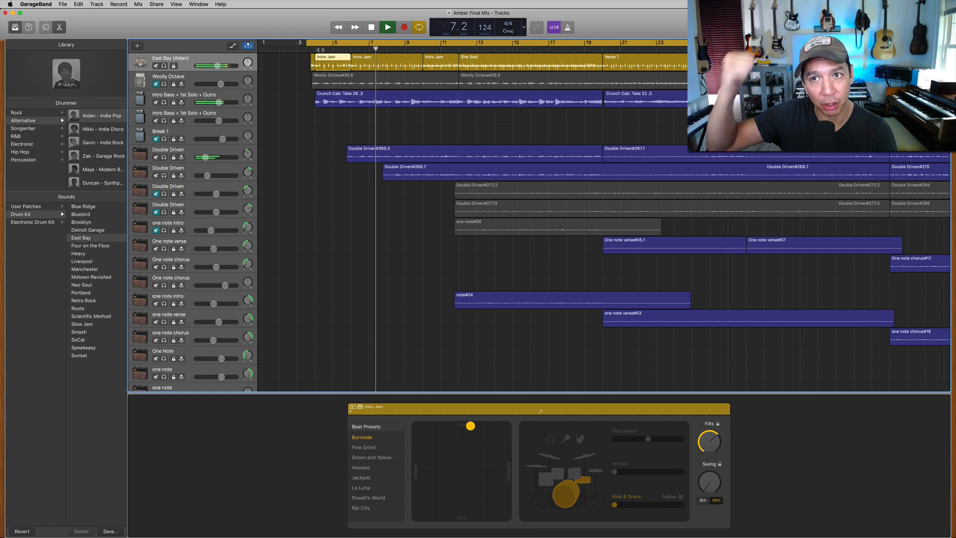
key(space)
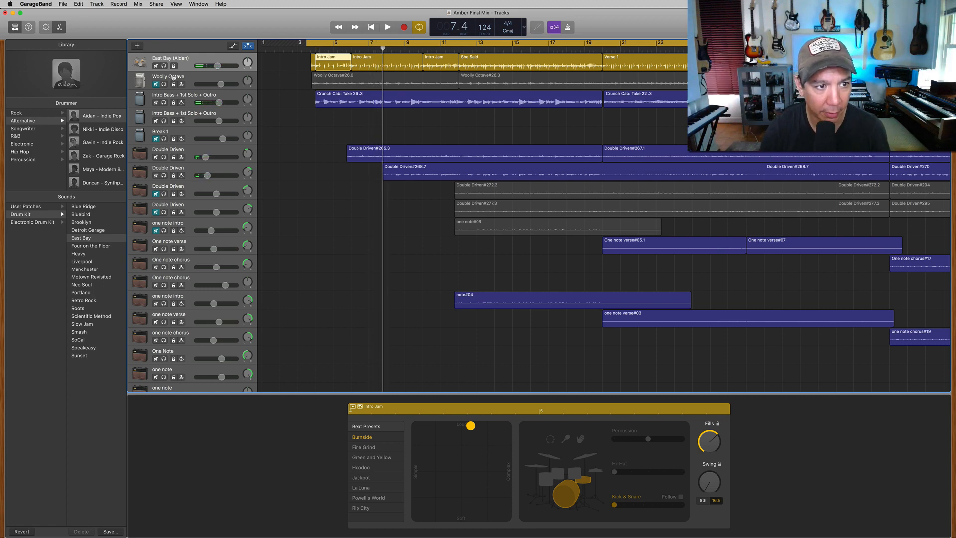
- Place the Intro Bass + 1st Solo + Outro track directly below East Bay and make the drummer's kick and snare follow it
drag(174, 95, 173, 70)
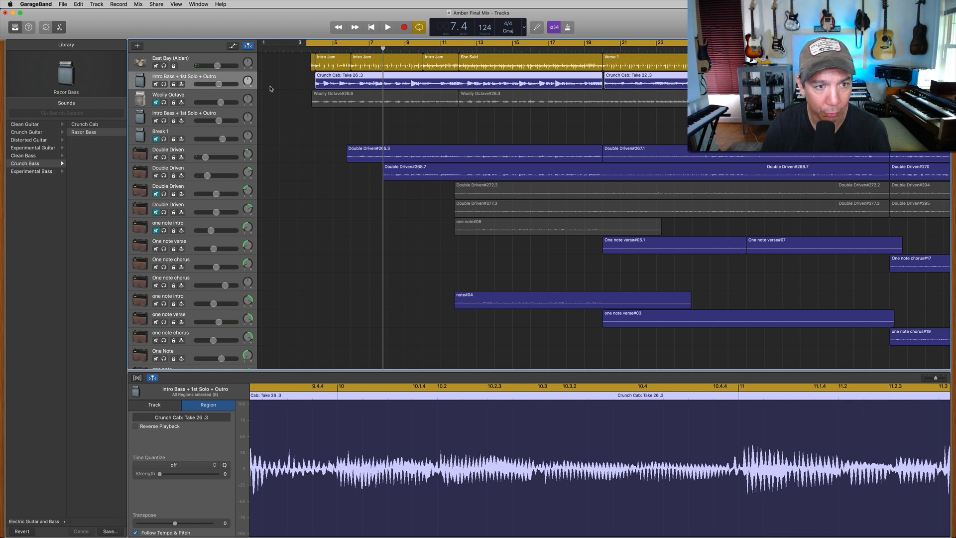
click(195, 62)
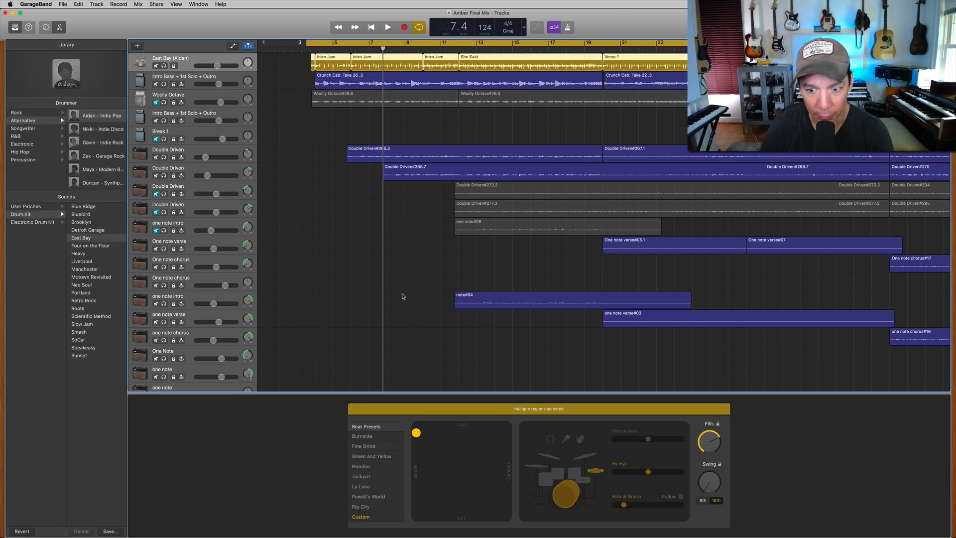
click(680, 497)
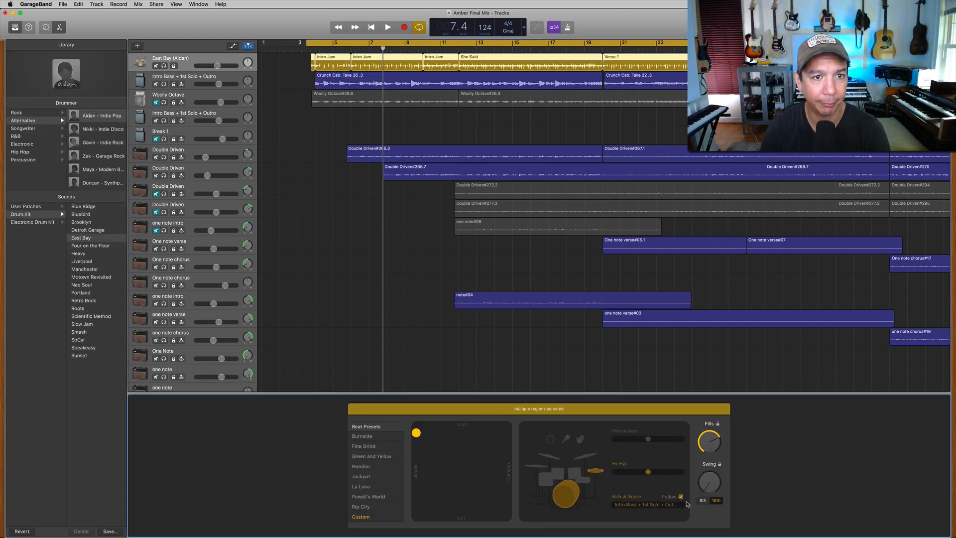
key(space)
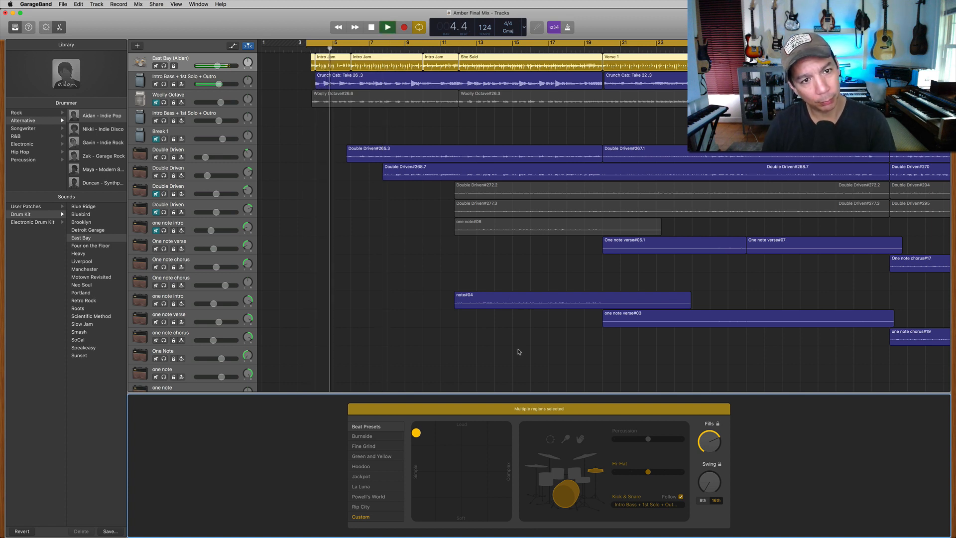
key(space)
key(space)
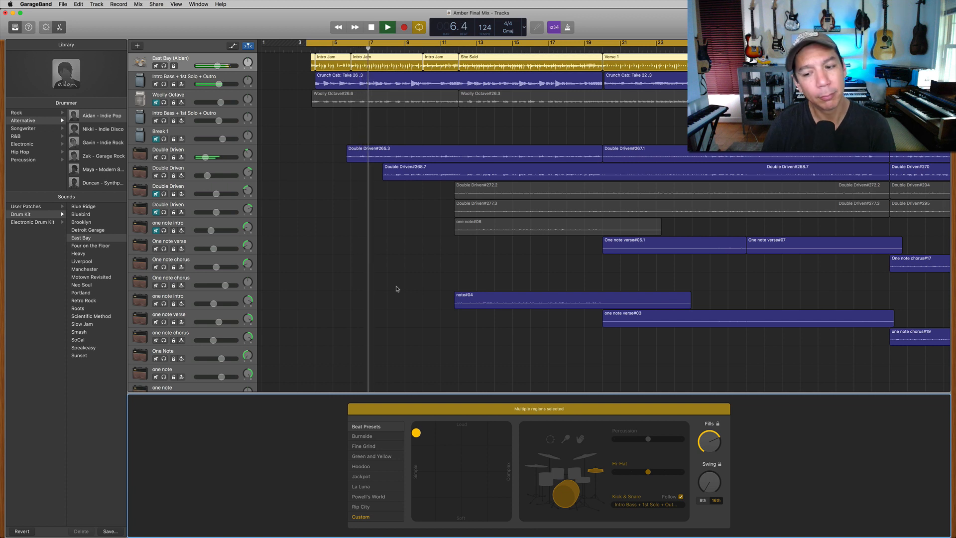
- Make the first Intro Jam drum region simpler and slightly softer, and replay the intro with it
key(space)
click(371, 345)
click(327, 61)
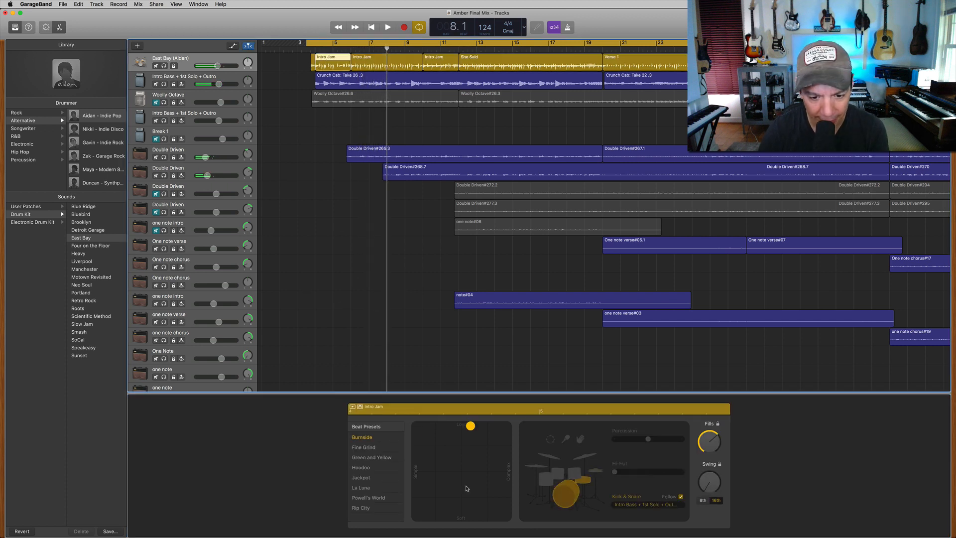
click(449, 438)
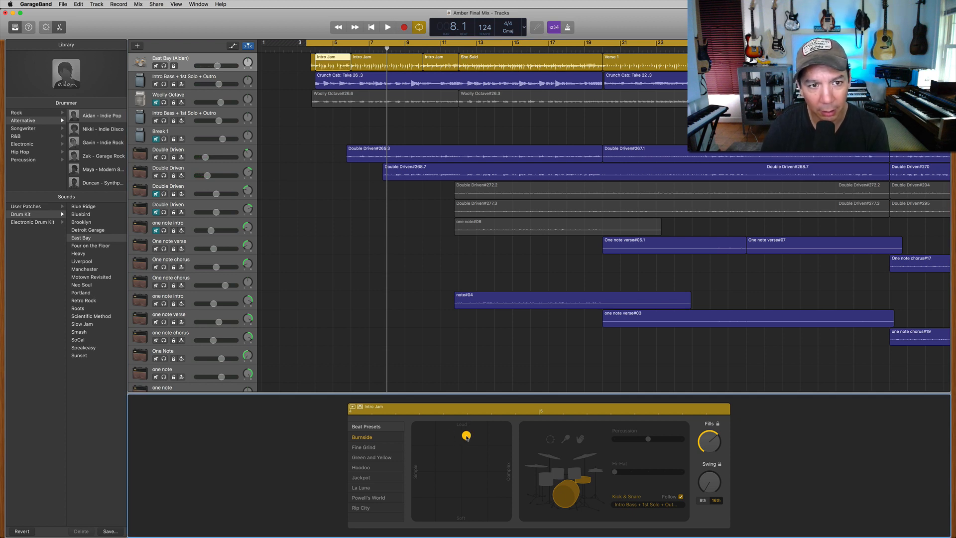
key(space)
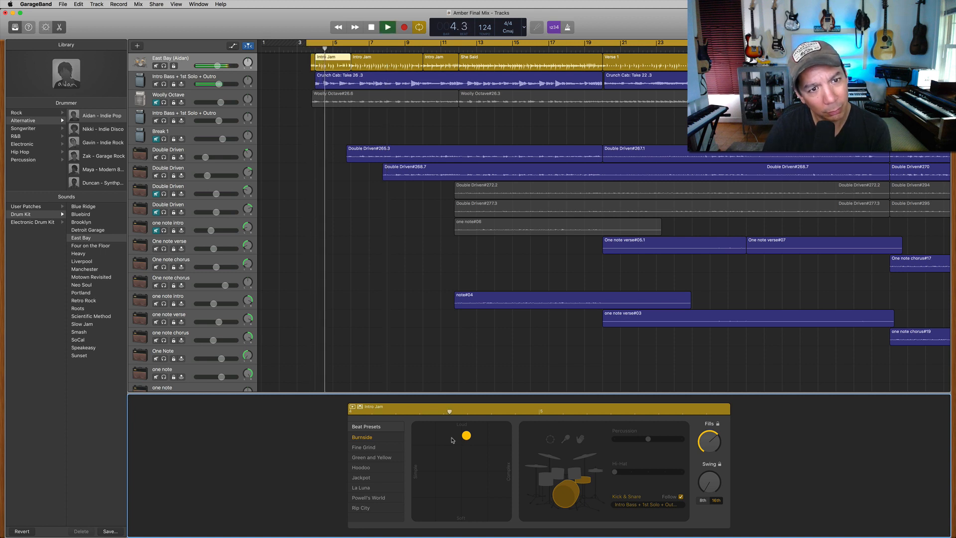
key(space)
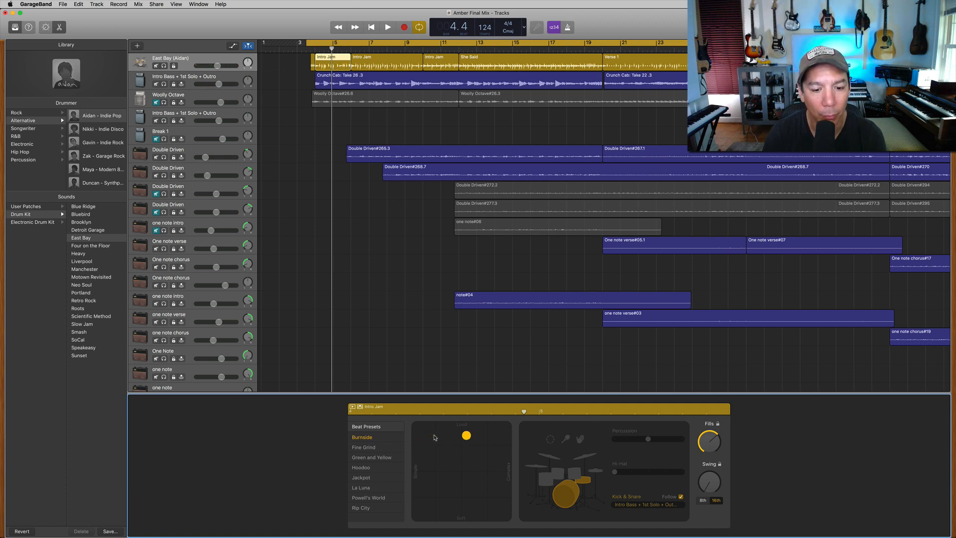
key(space)
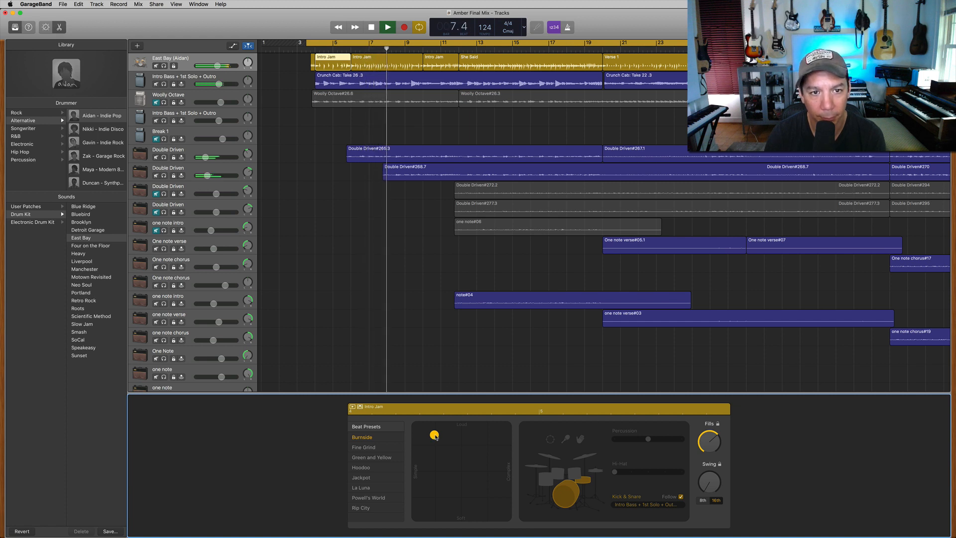
- Make the second Intro Jam drum region slightly simpler and softer while the intro plays on to bar 13
click(392, 69)
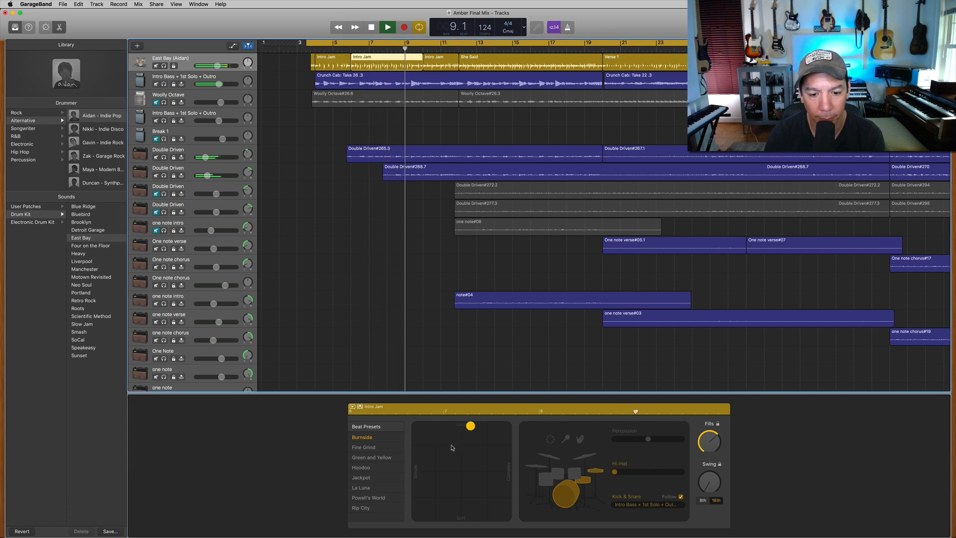
click(455, 429)
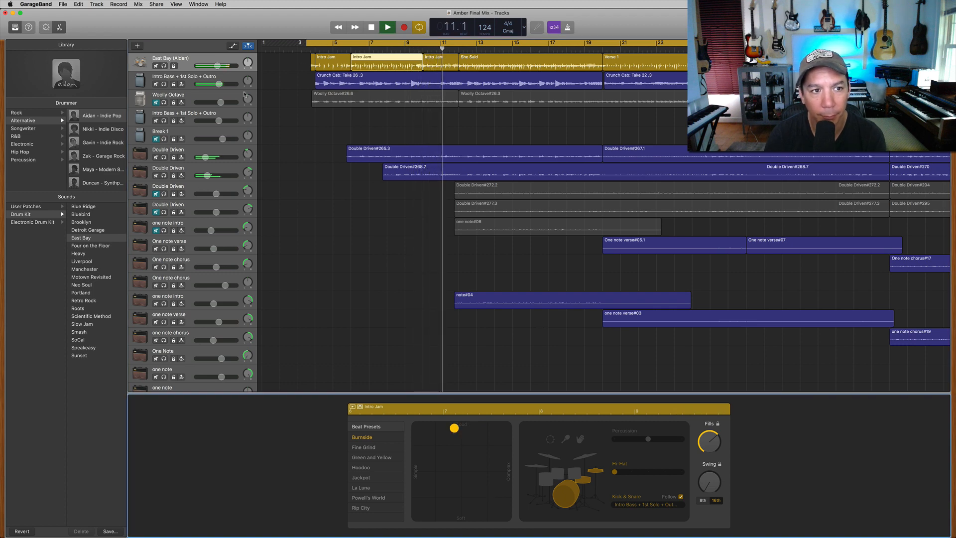
scroll(312, 229, down, 3)
scroll(312, 230, down, 9)
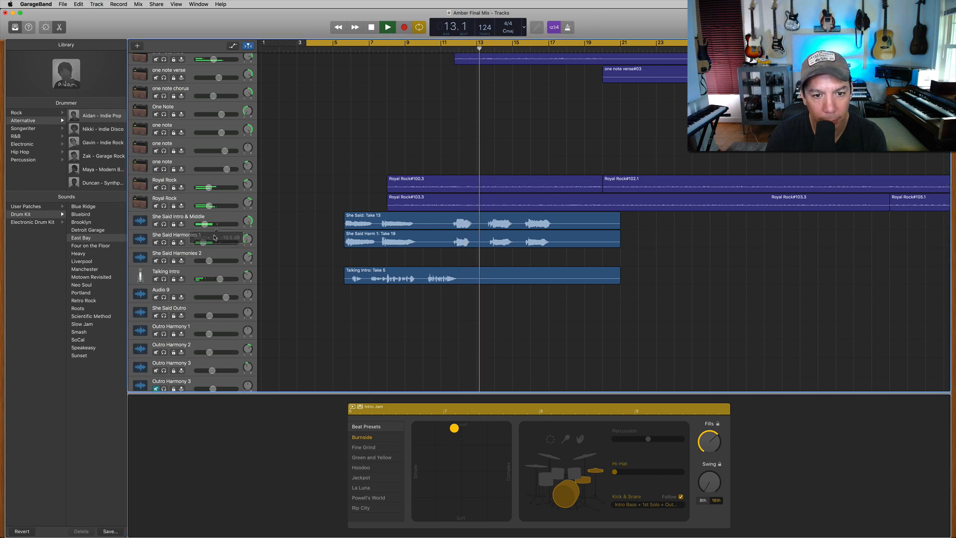
key(space)
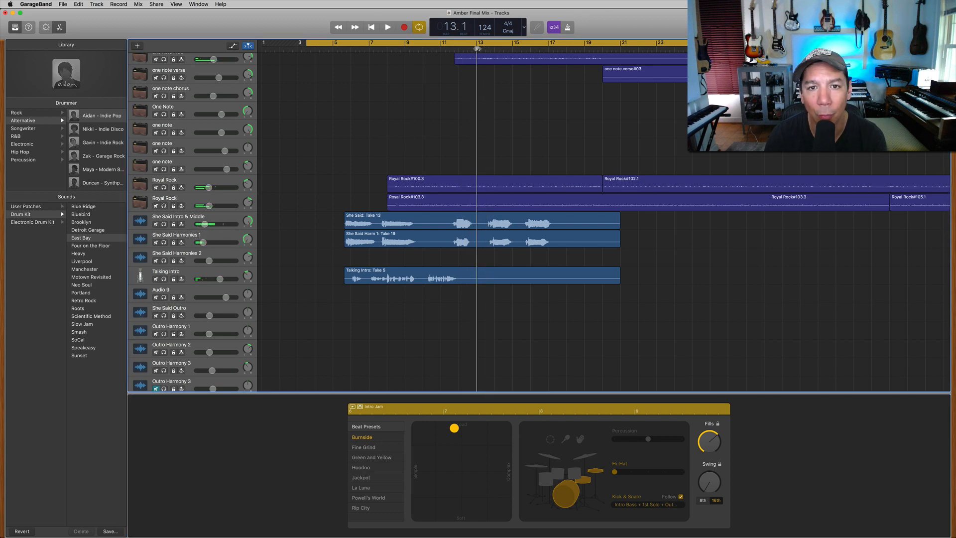
- Trim the start of the first regions on both Royal Rock tracks to bar 13 and briefly play the start of the intro
scroll(479, 136, up, 6)
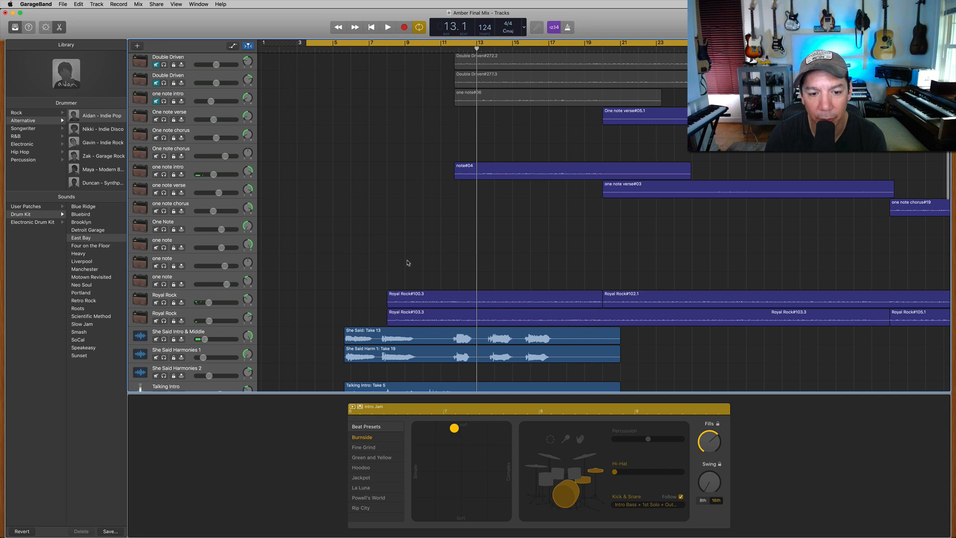
drag(417, 255, 477, 321)
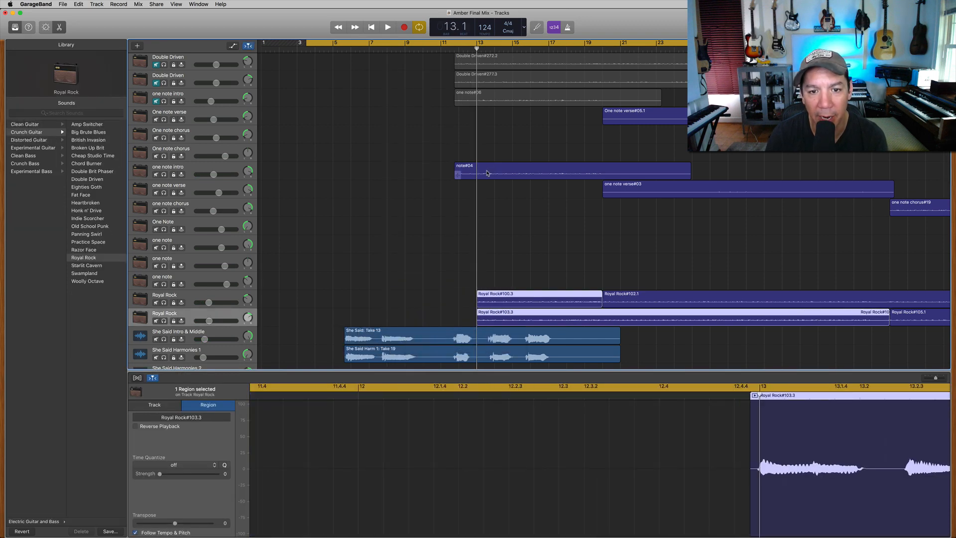
click(486, 173)
key(space)
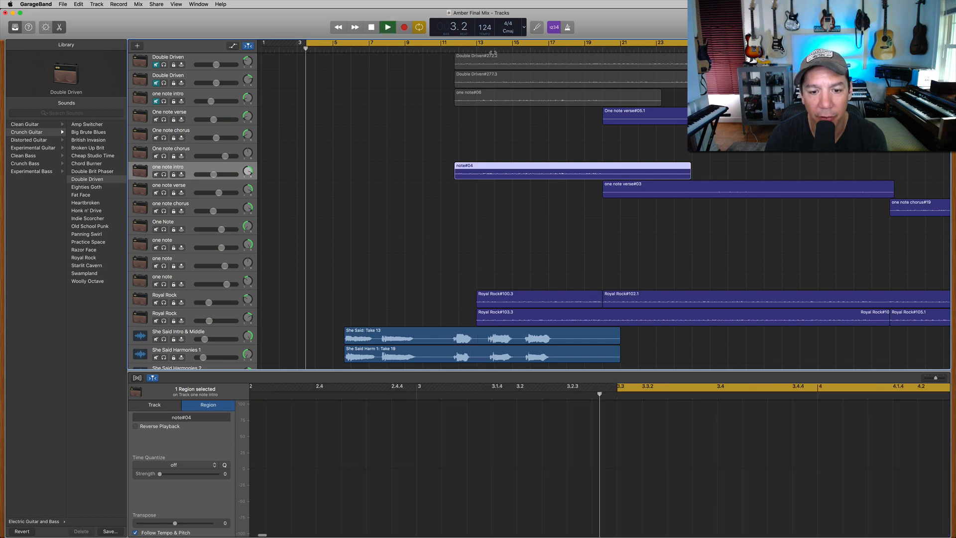
scroll(485, 168, up, 6)
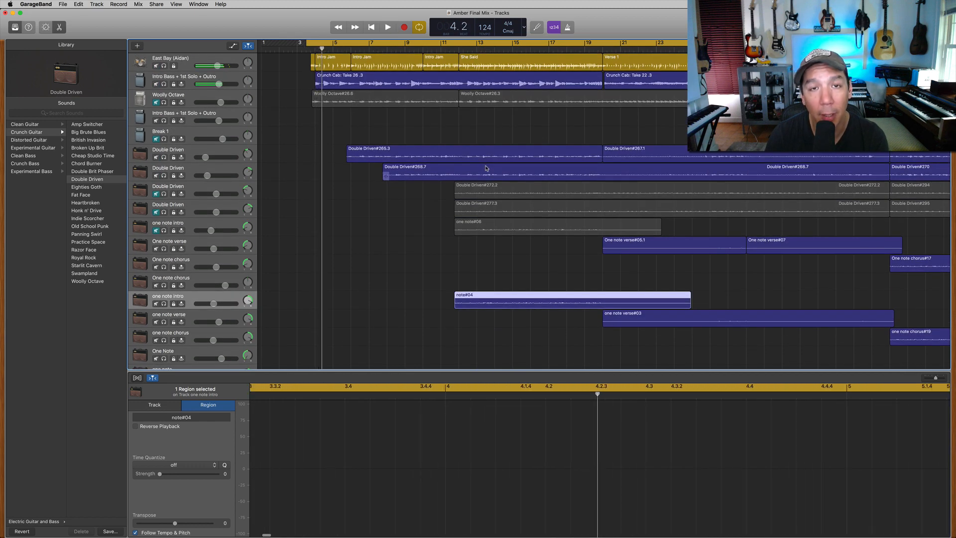
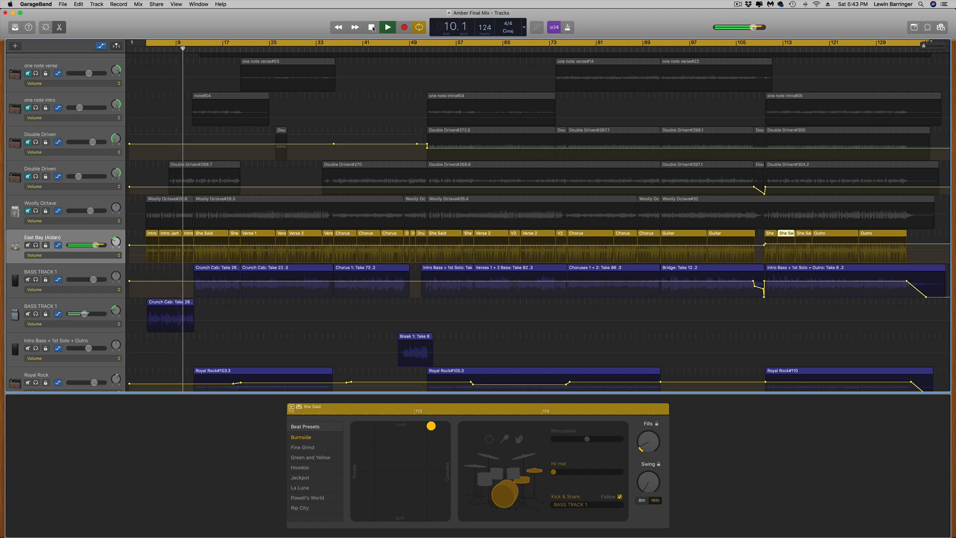
- Hide the track automation and the drummer editor, and look over the arrangement of all guitar and vocal tracks during playback
click(102, 46)
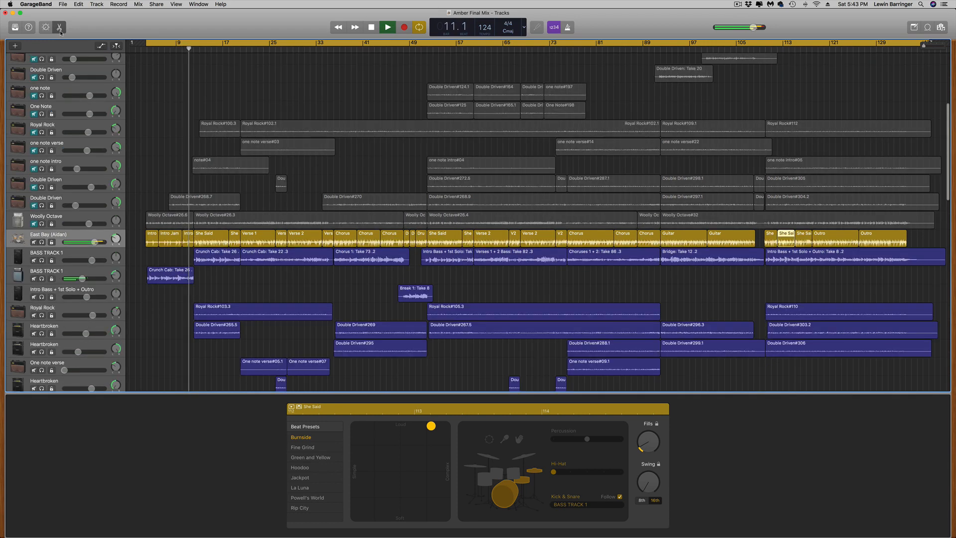
key(e)
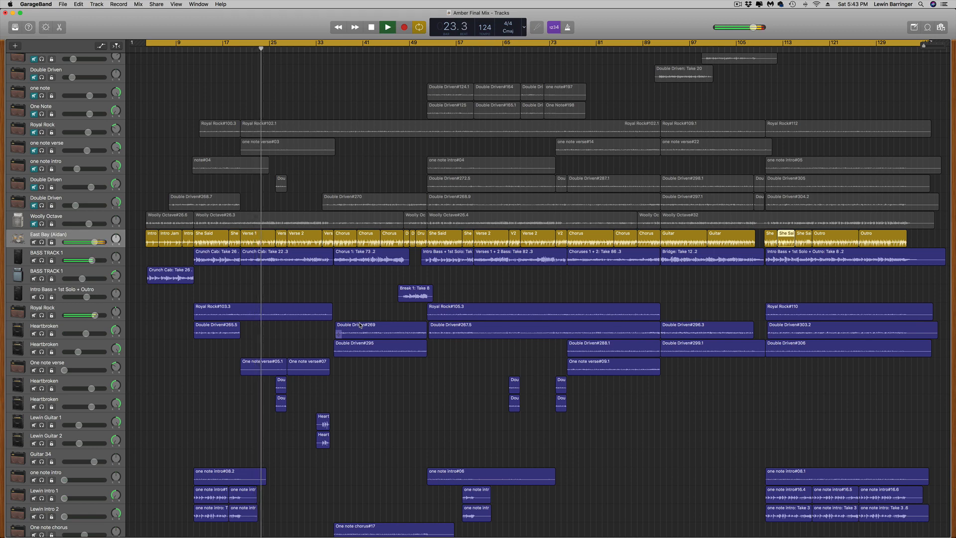
scroll(359, 326, down, 10)
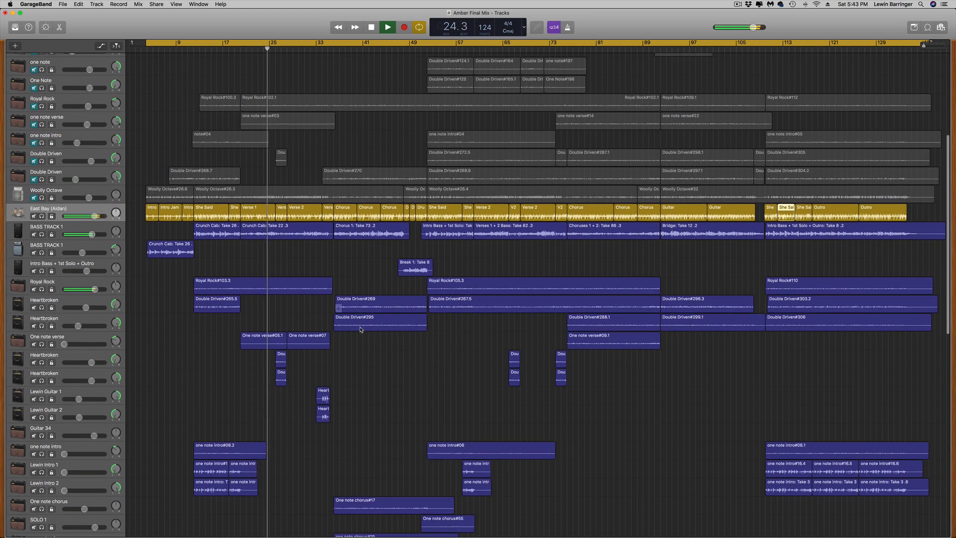
scroll(360, 330, down, 5)
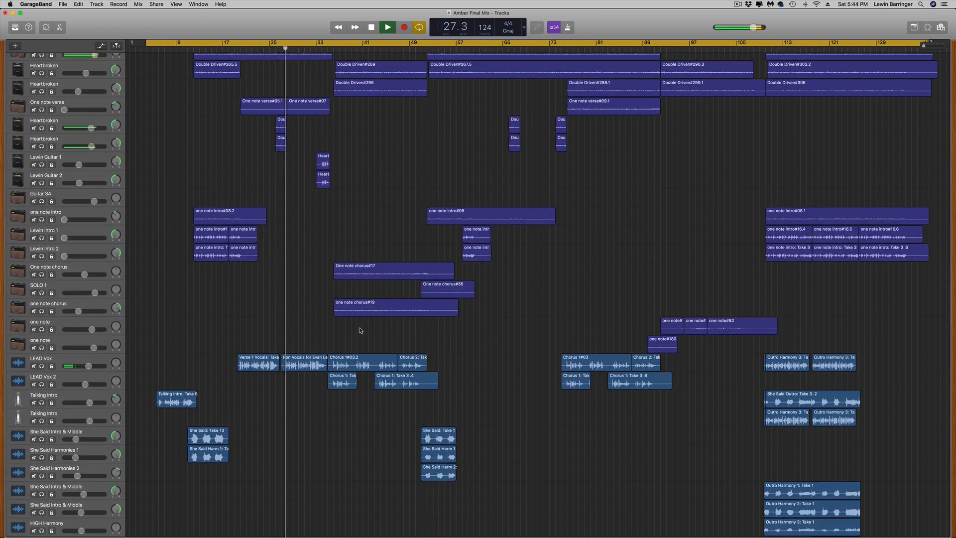
scroll(360, 330, down, 14)
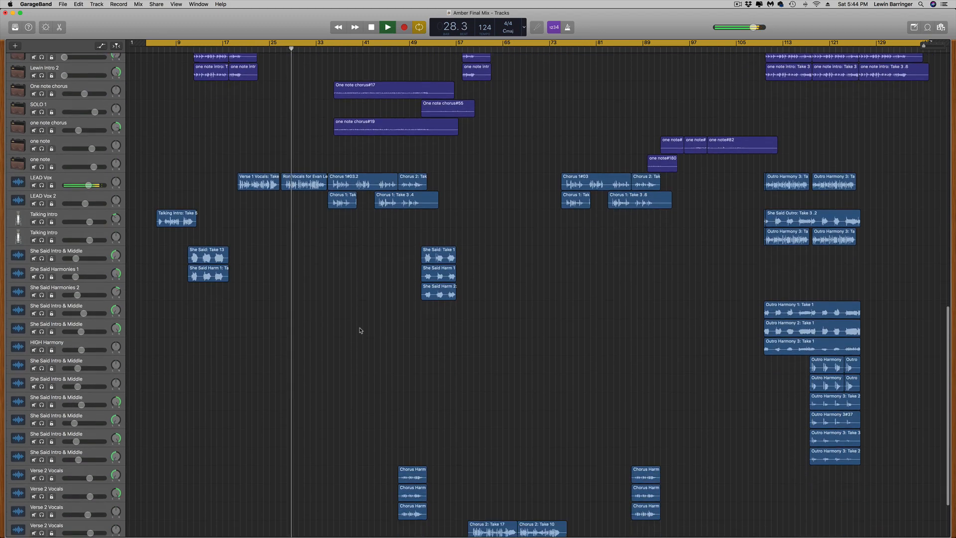
scroll(361, 330, up, 4)
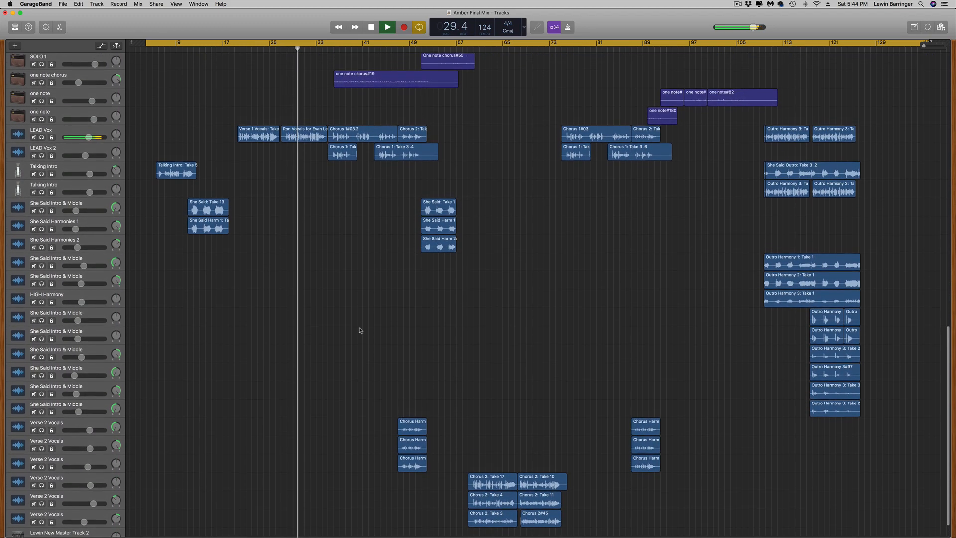
scroll(360, 330, up, 4)
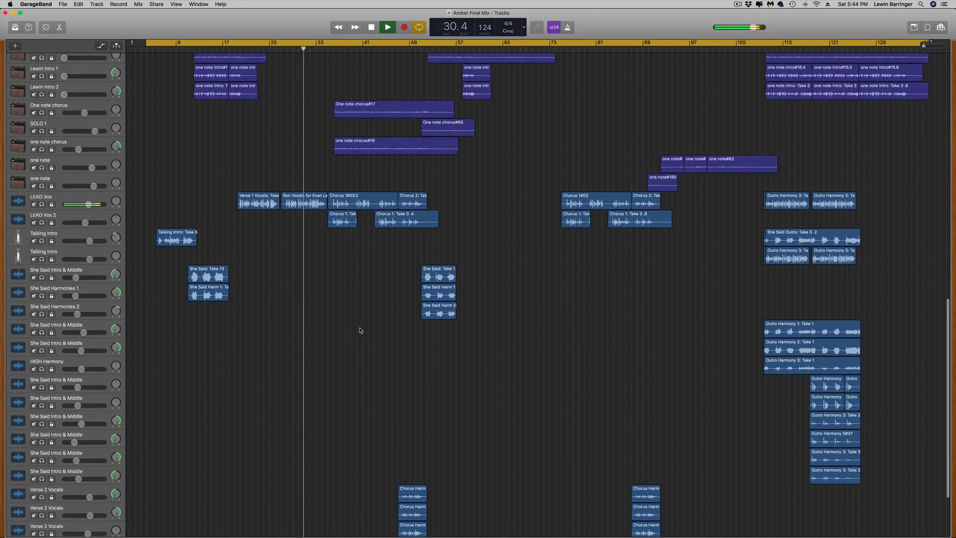
scroll(360, 330, up, 5)
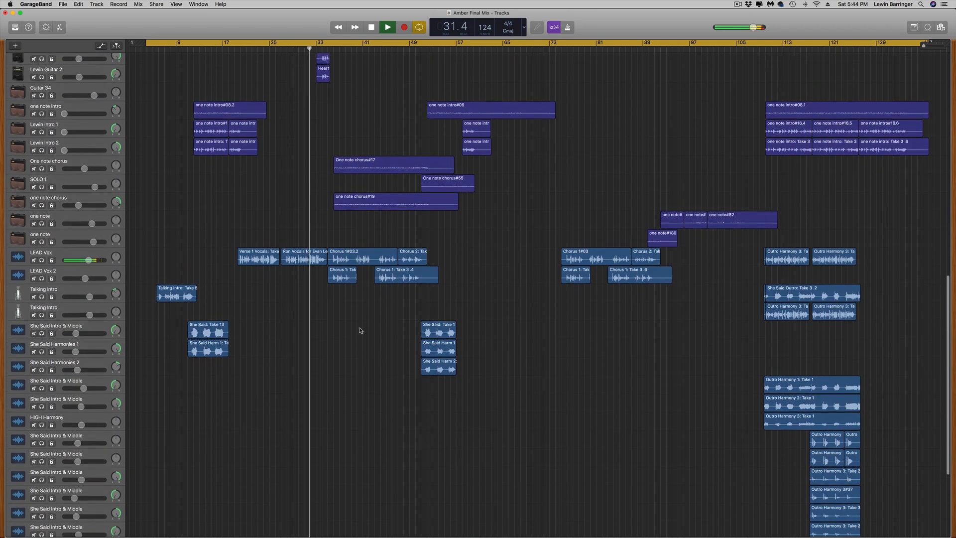
scroll(360, 330, up, 7)
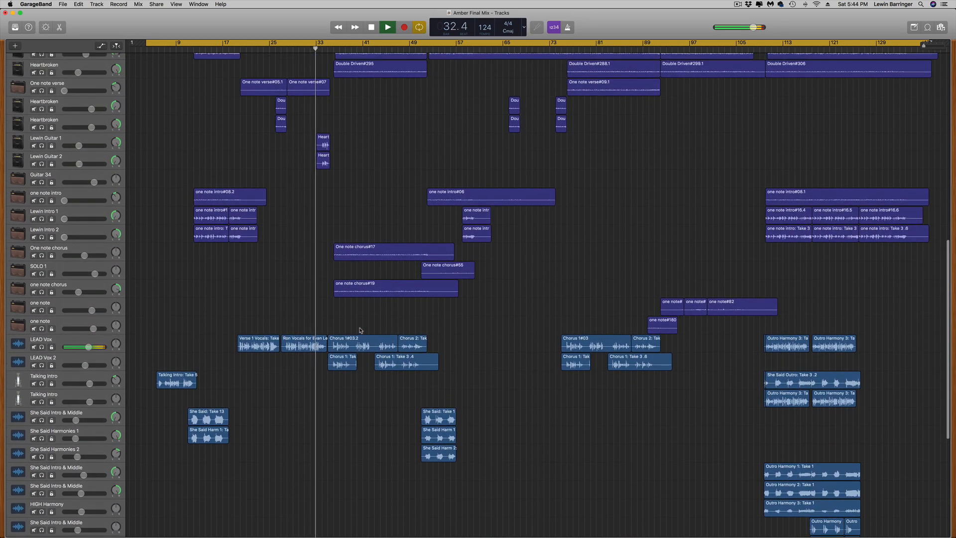
scroll(360, 330, up, 9)
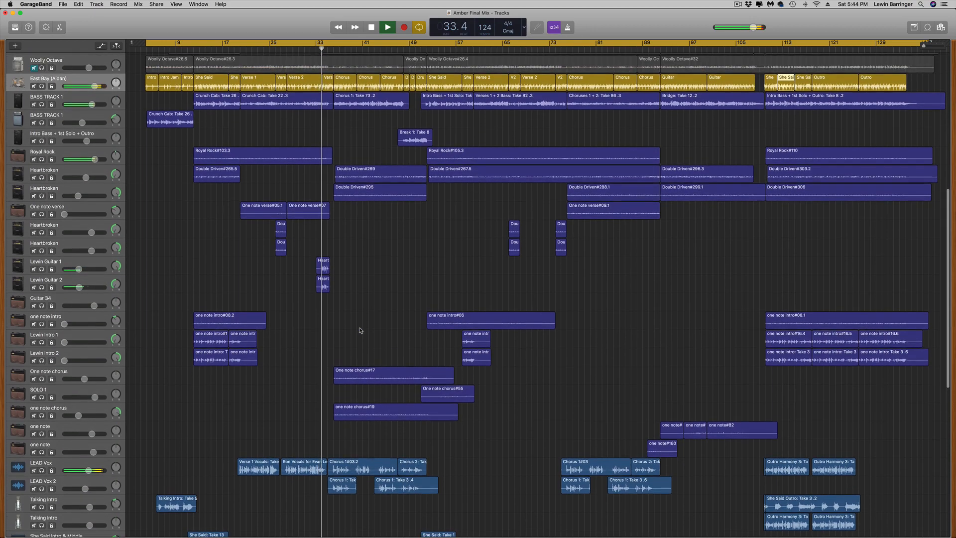
scroll(360, 330, up, 12)
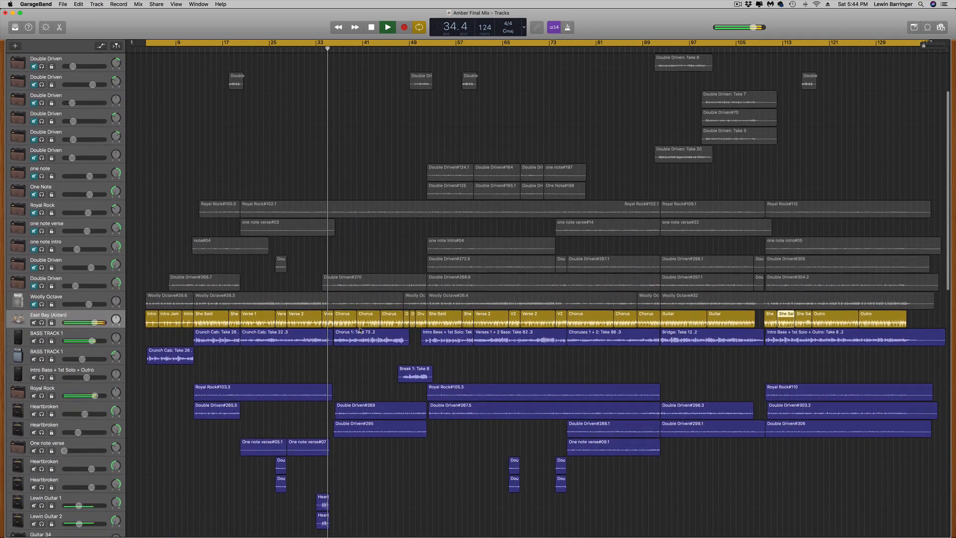
scroll(360, 329, down, 12)
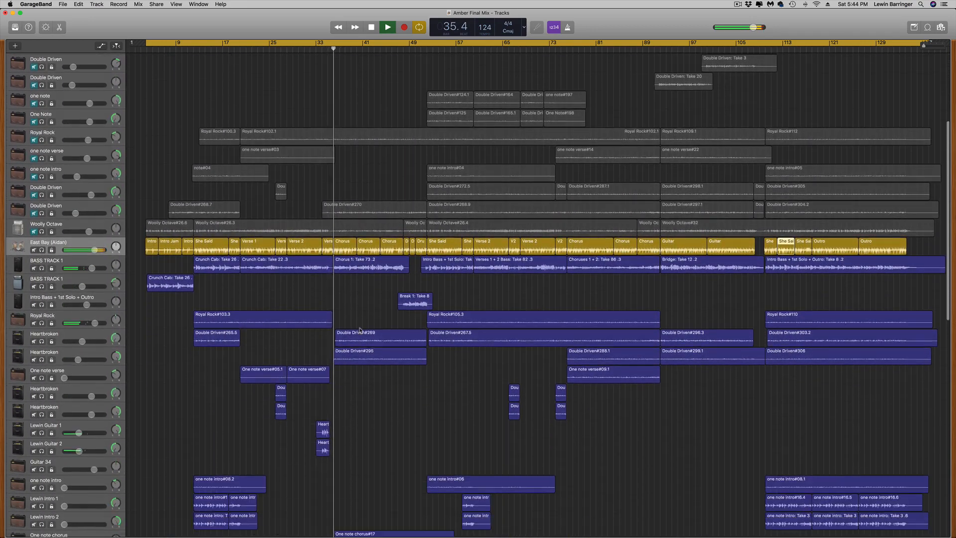
scroll(361, 330, down, 5)
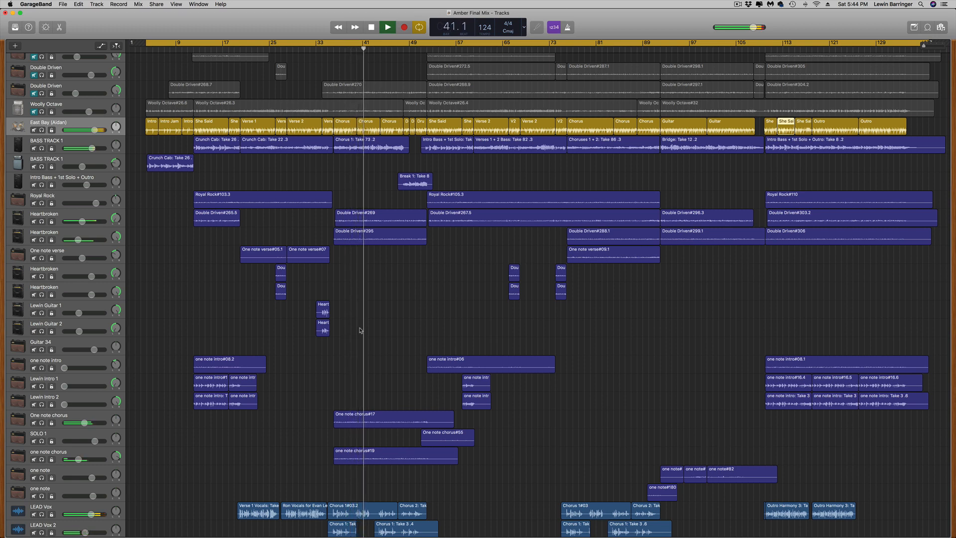
- Look over the vocal, active guitar and muted Double Driven tracks while the song plays through the second chorus
scroll(360, 330, down, 5)
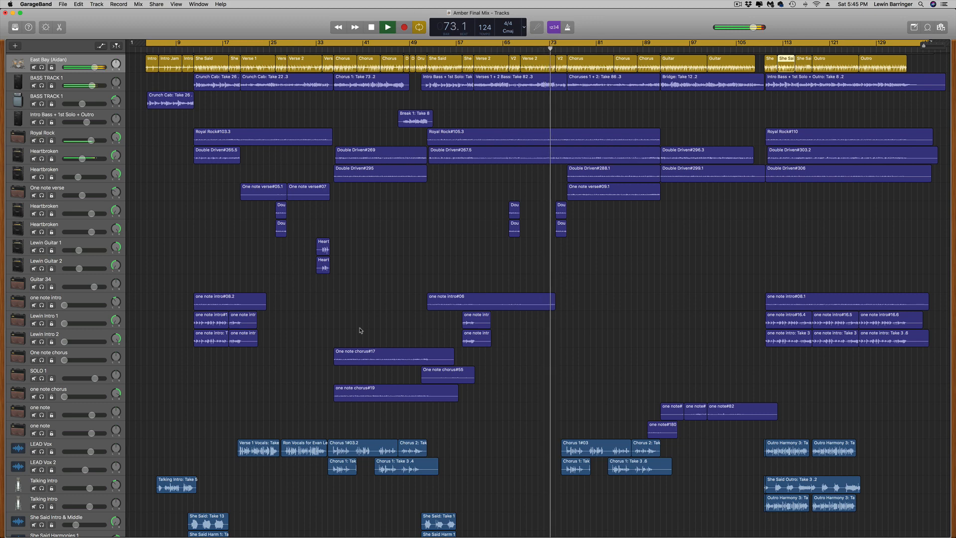
scroll(361, 330, down, 3)
scroll(360, 330, down, 9)
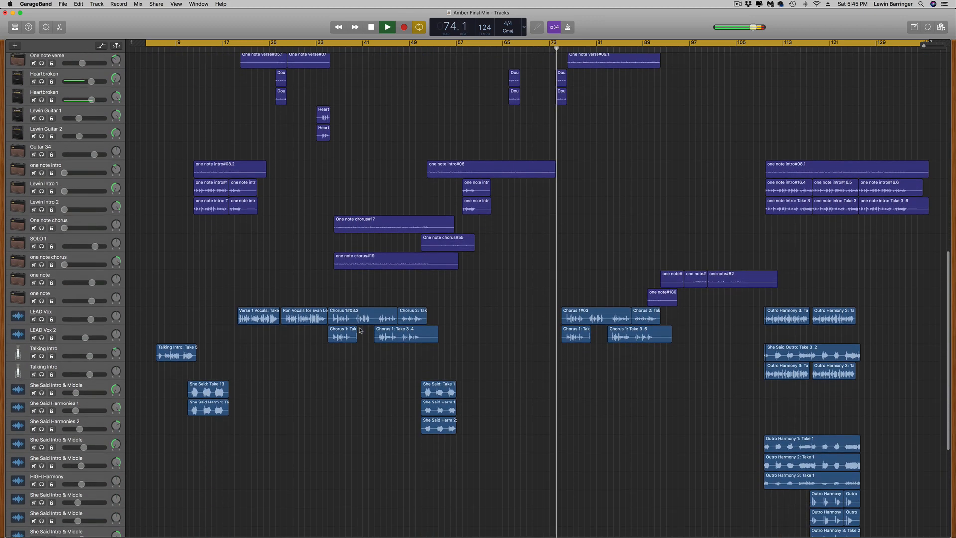
scroll(361, 330, down, 6)
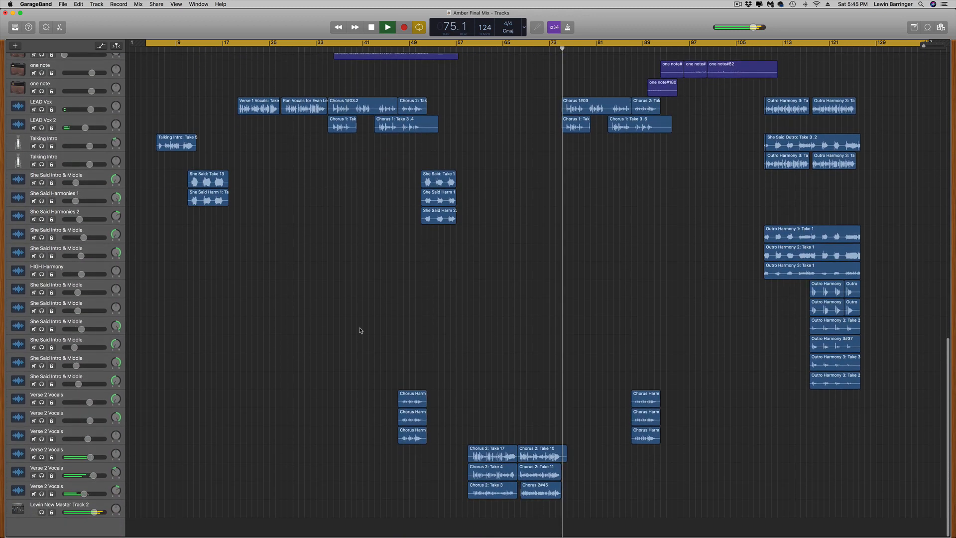
scroll(360, 330, up, 1)
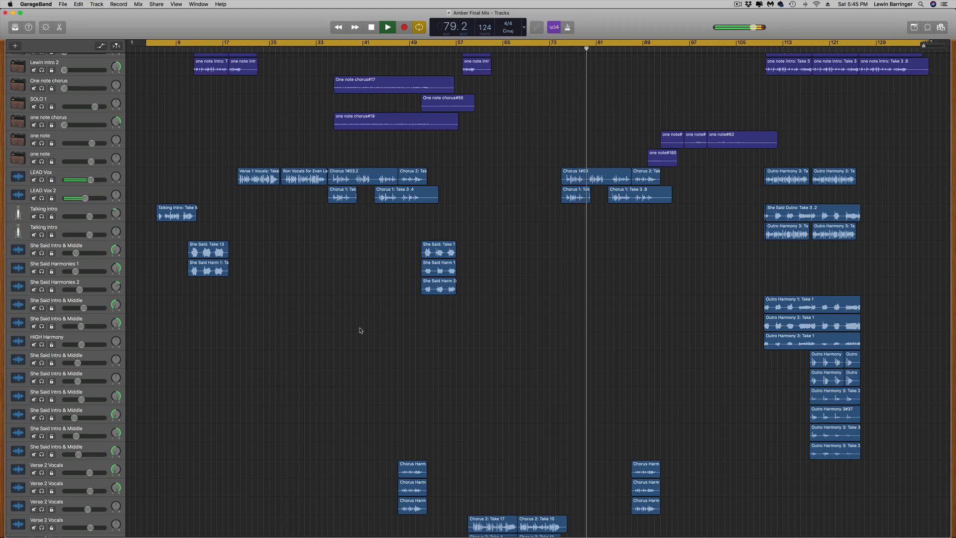
scroll(360, 330, up, 8)
scroll(360, 330, up, 20)
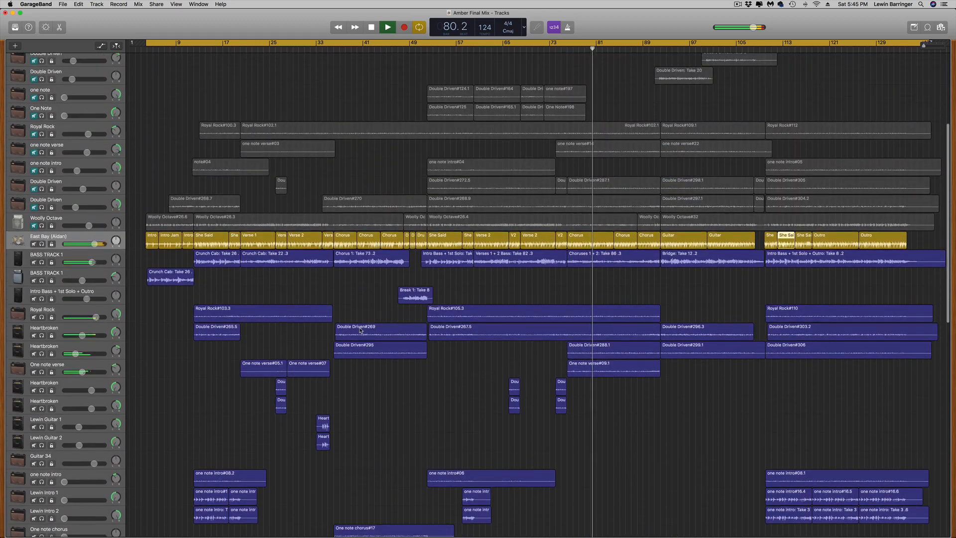
scroll(361, 330, up, 9)
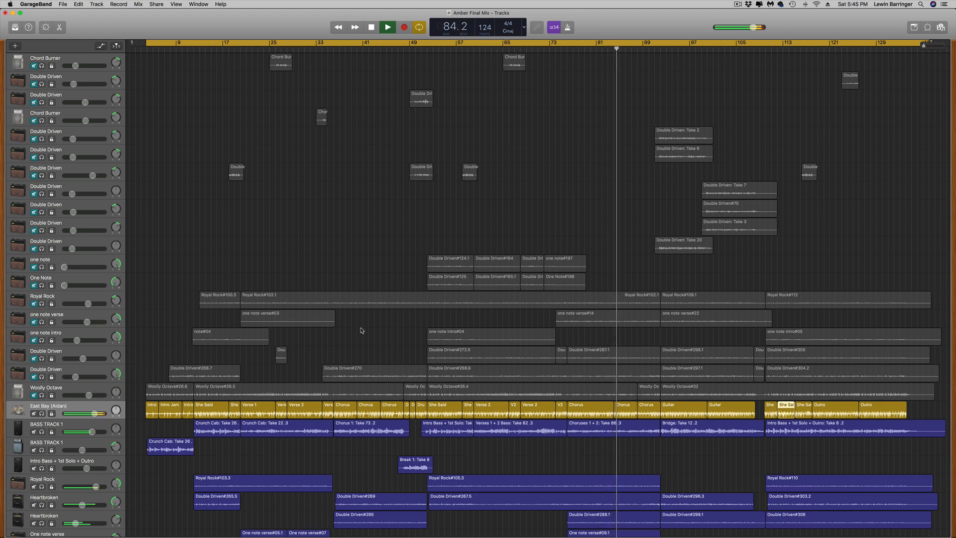
scroll(362, 330, down, 6)
scroll(361, 330, down, 12)
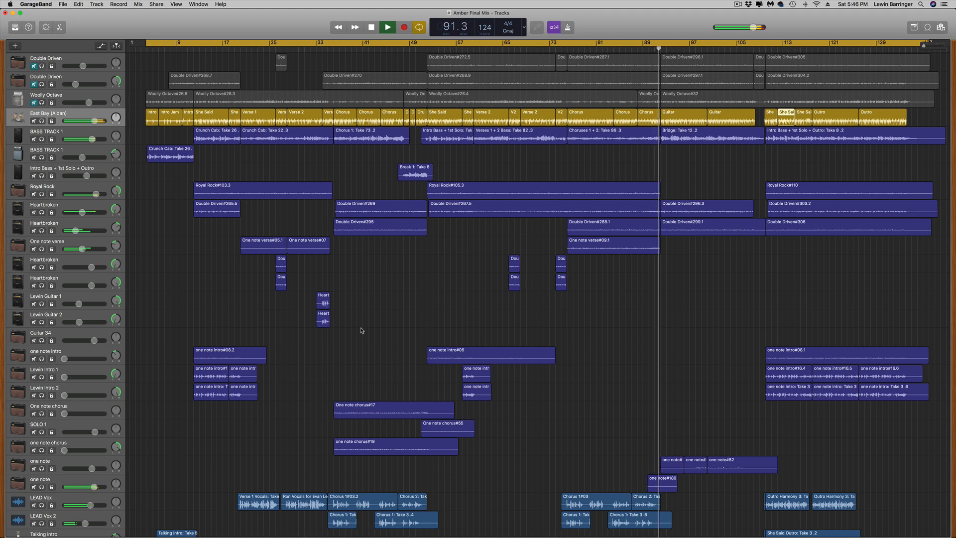
- Inspect the Pedalboard and Compressor plug-in settings of the upper one note solo track during playback
scroll(361, 330, down, 5)
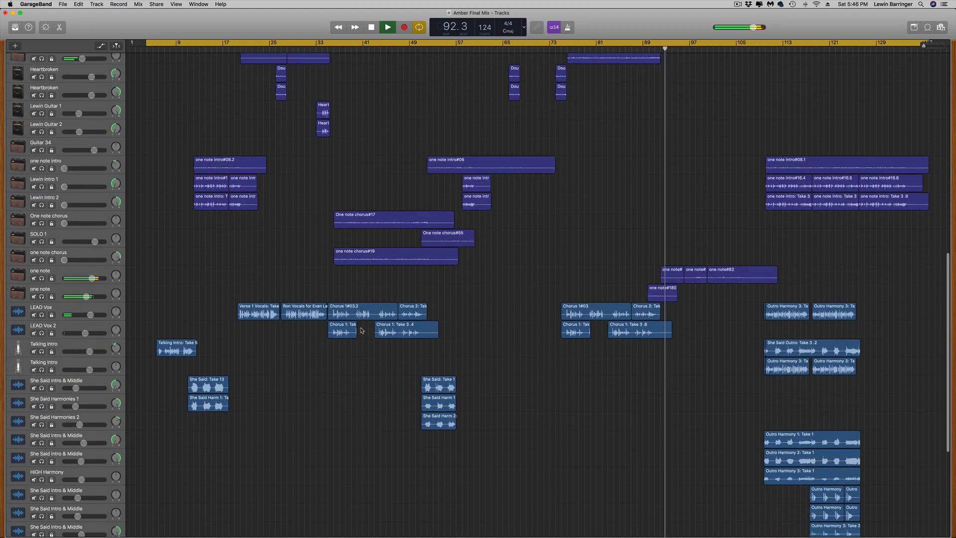
click(92, 269)
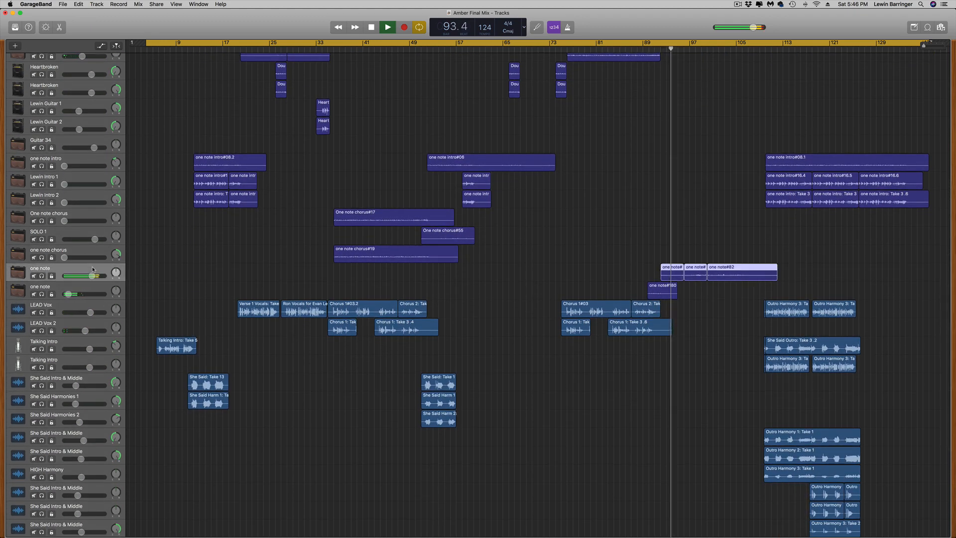
click(46, 27)
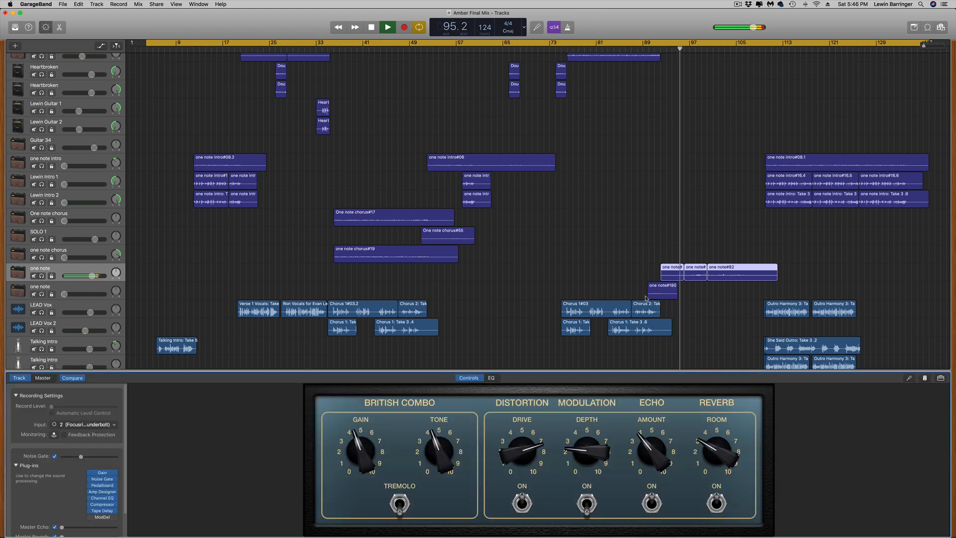
click(925, 378)
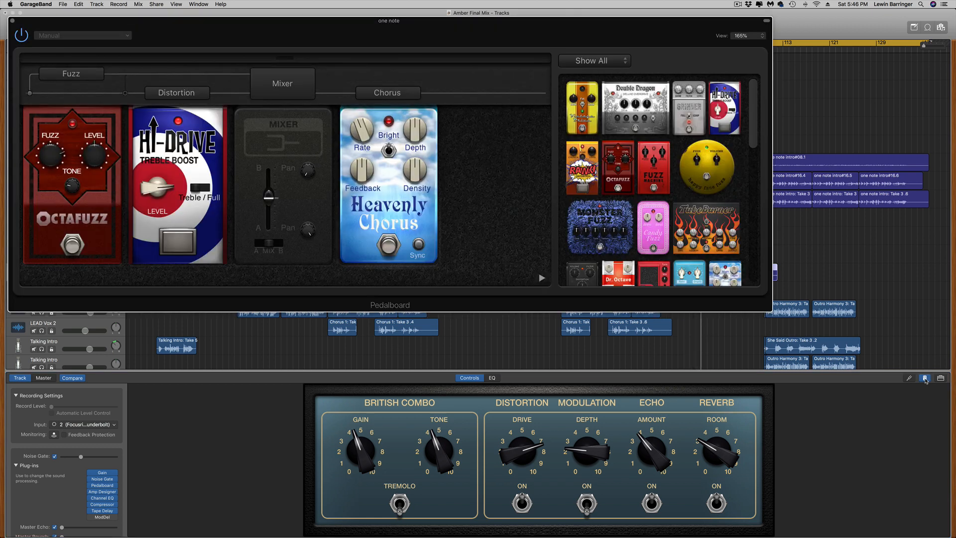
click(13, 21)
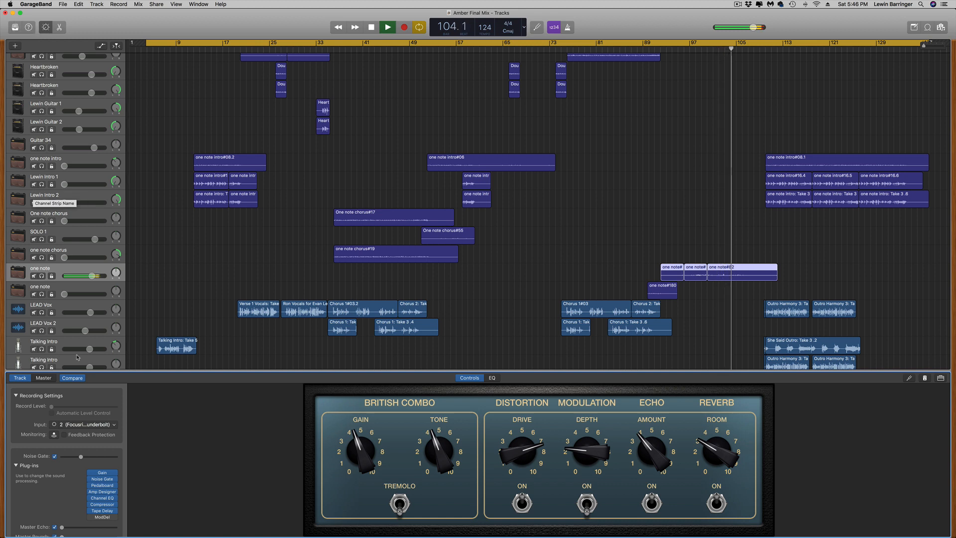
click(106, 505)
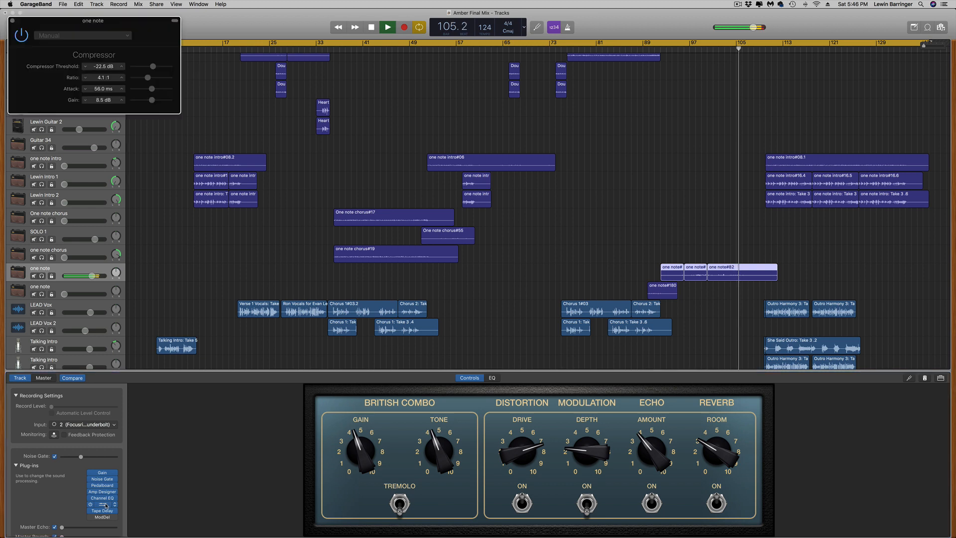
click(12, 22)
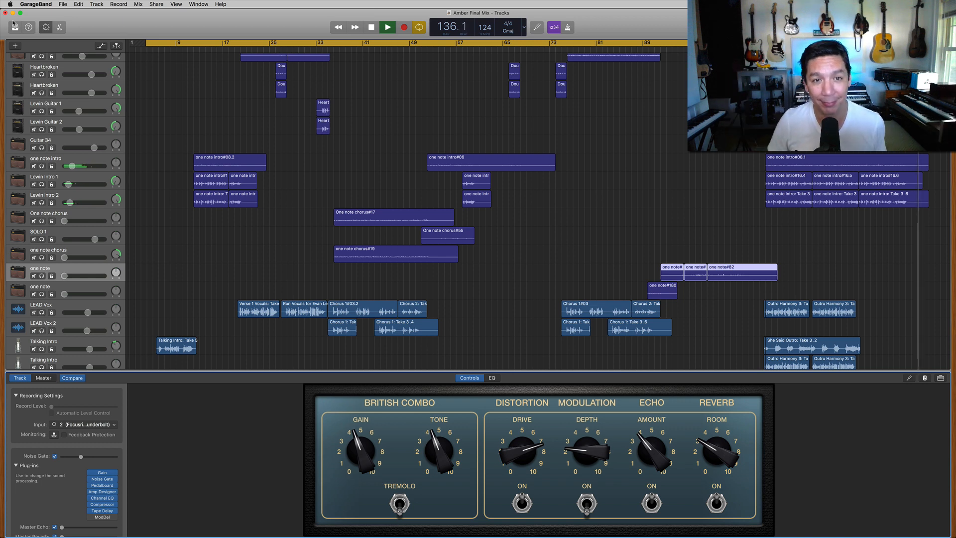
- Stop playback and look over the arrangement from the muted guitar tracks down to the lead vocals
click(371, 27)
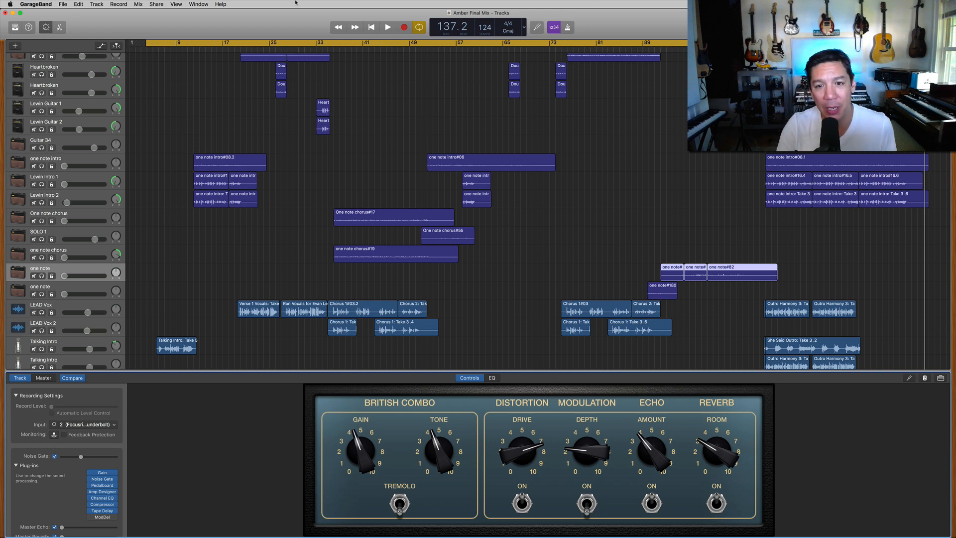
scroll(168, 185, up, 12)
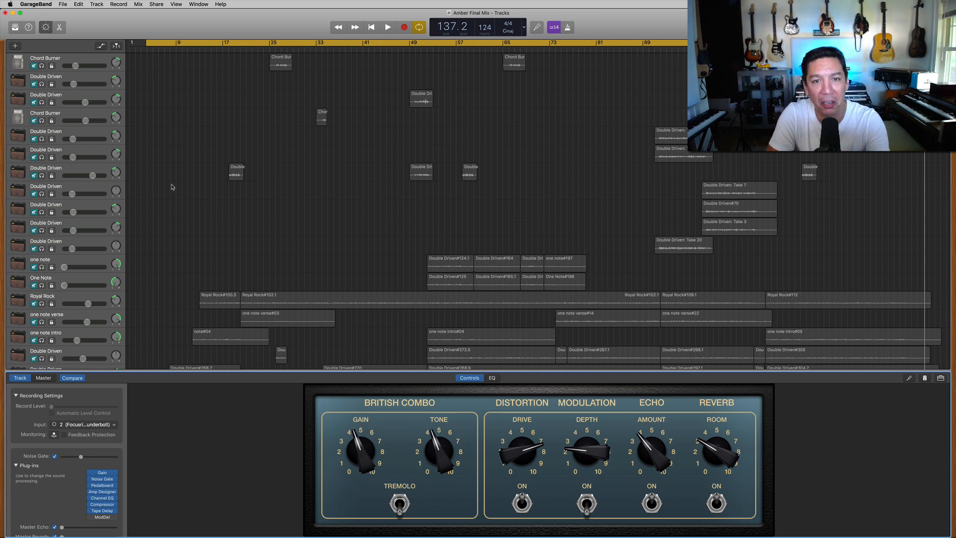
scroll(171, 188, down, 4)
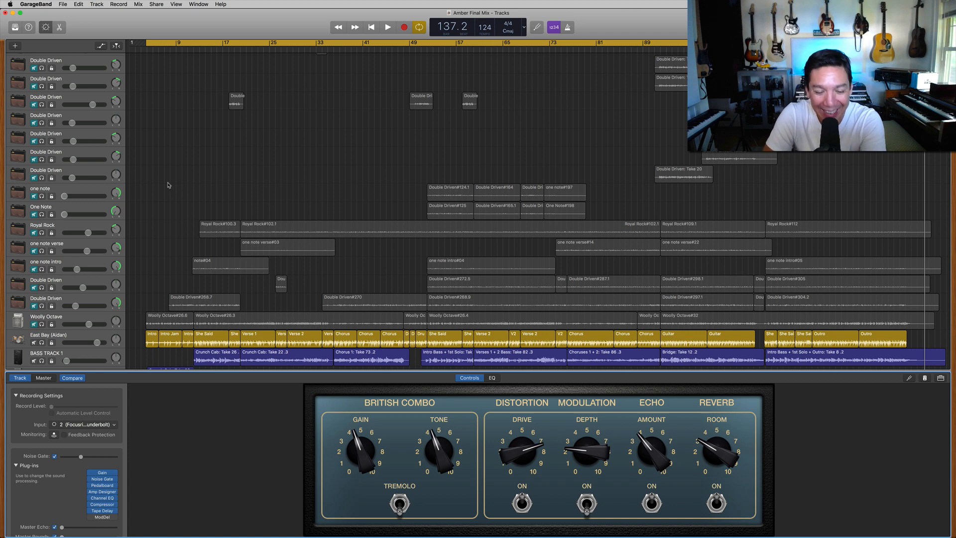
scroll(168, 184, down, 20)
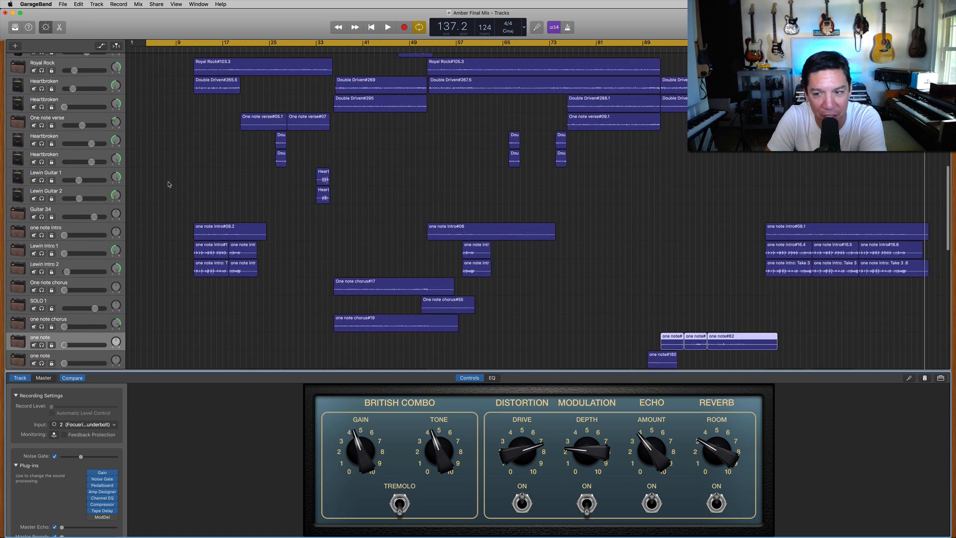
scroll(168, 184, down, 2)
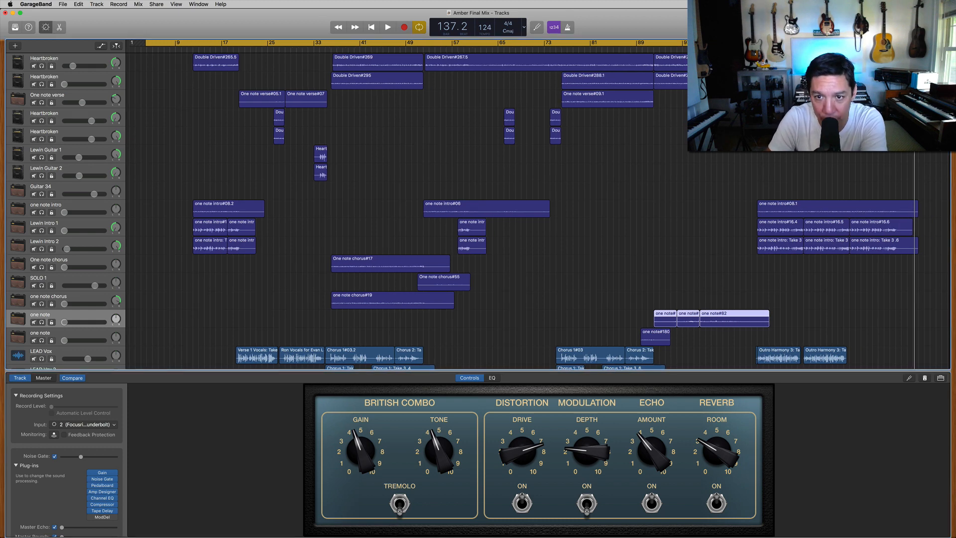
scroll(566, 271, down, 6)
scroll(567, 271, up, 5)
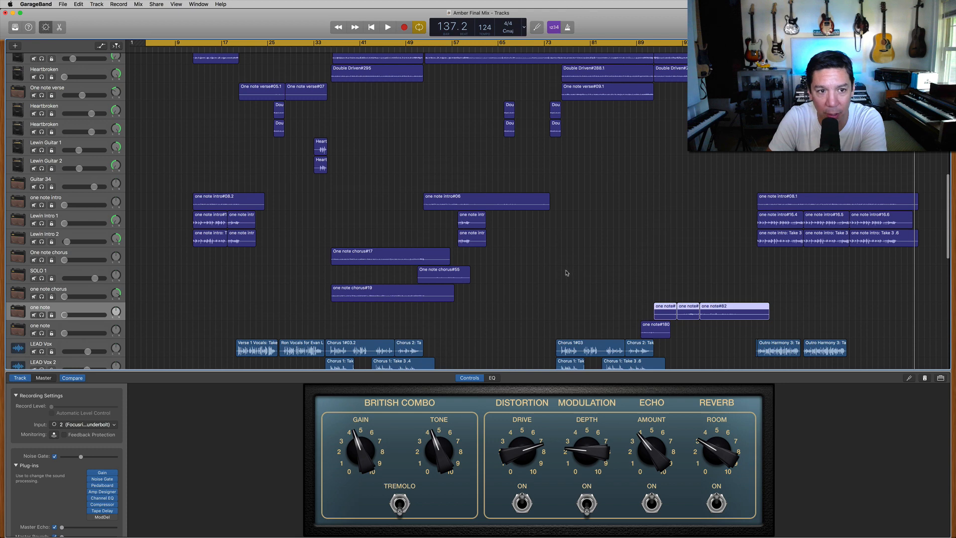
- Display the EQ curve of the active Royal Rock track
scroll(567, 273, up, 3)
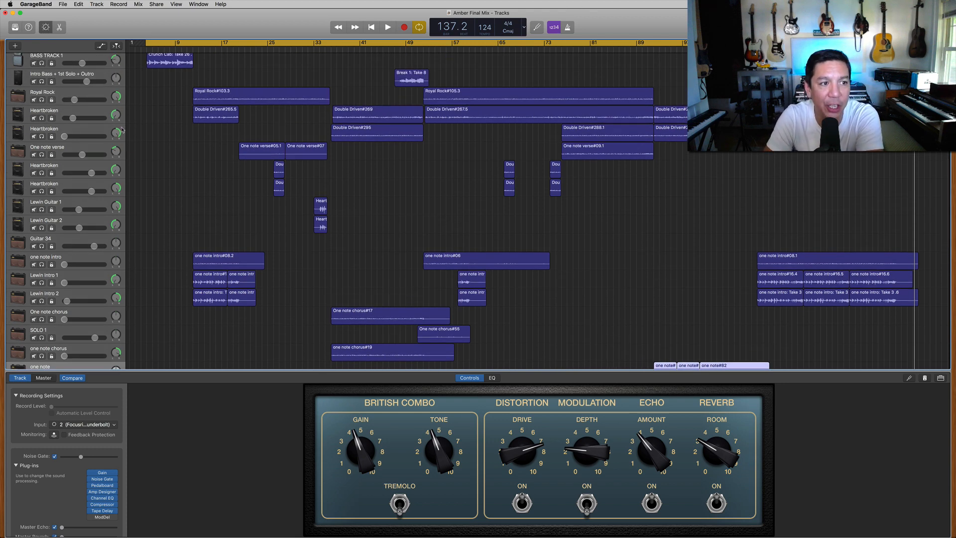
click(98, 96)
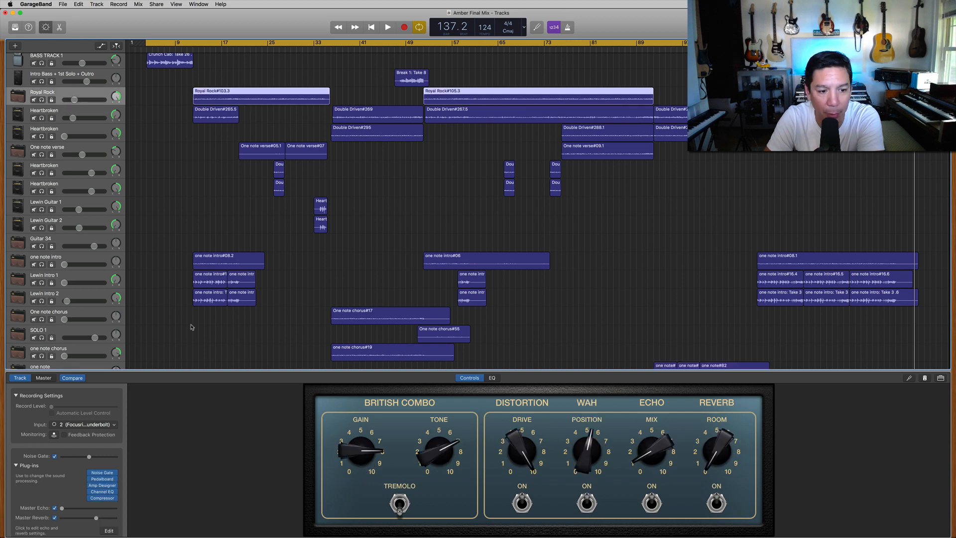
click(497, 379)
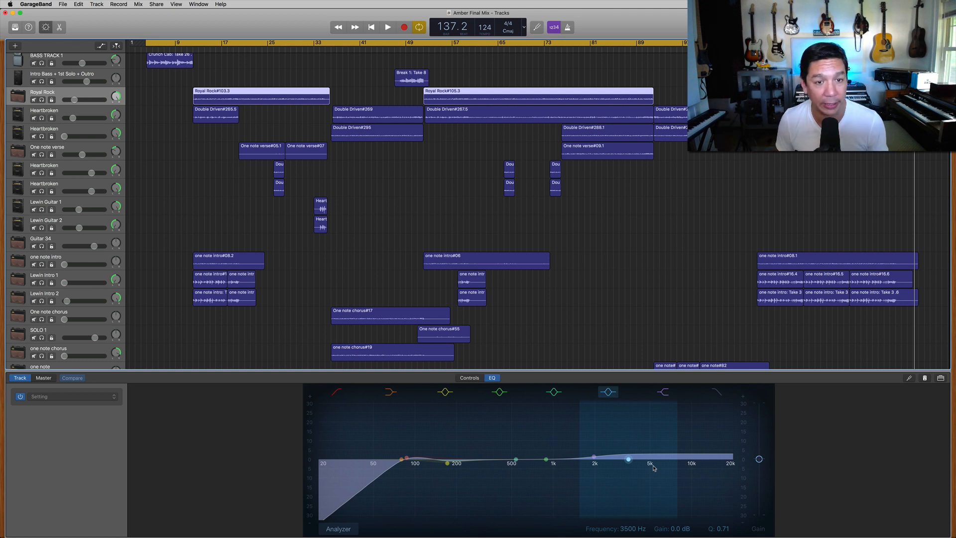
- Turn off the cycle area, place the playhead at bar 24 in the first verse, and deselect all regions
key(c)
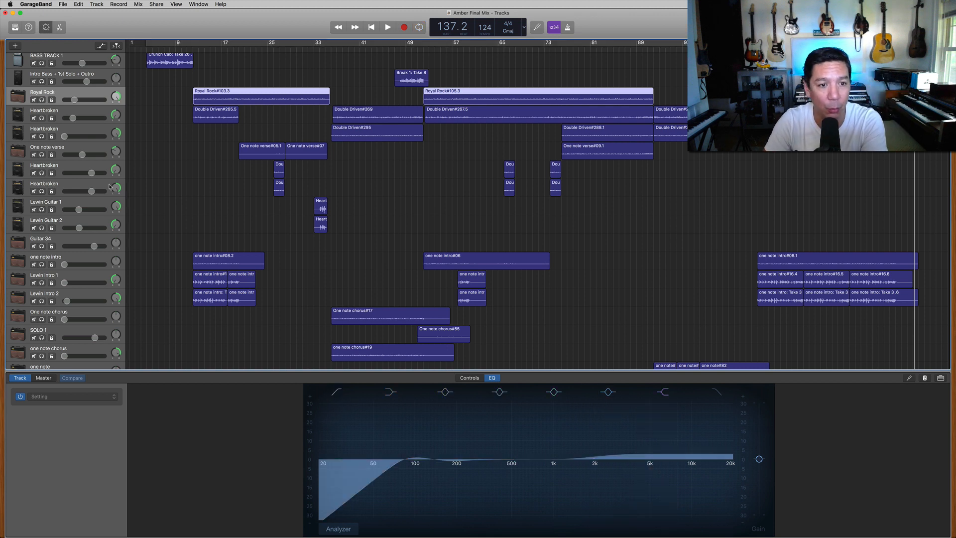
click(262, 50)
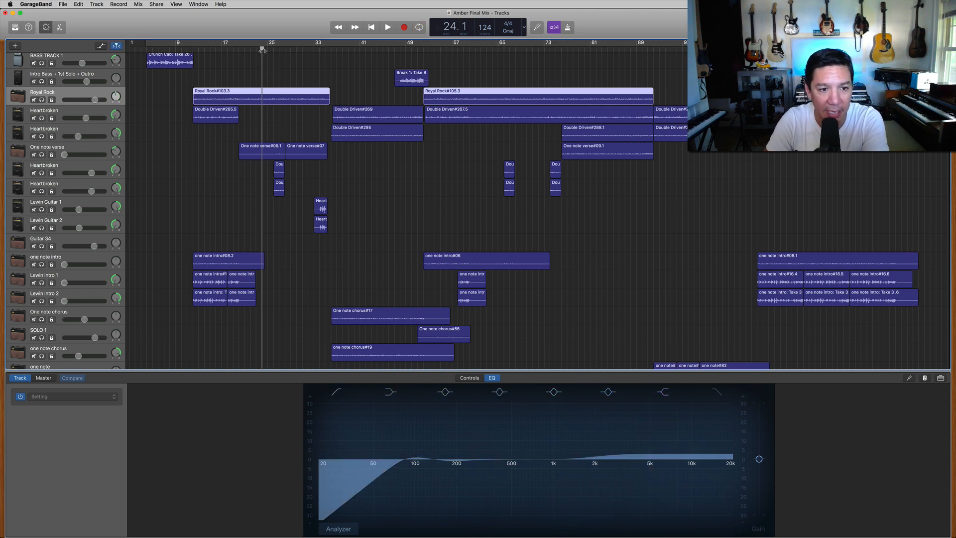
click(300, 117)
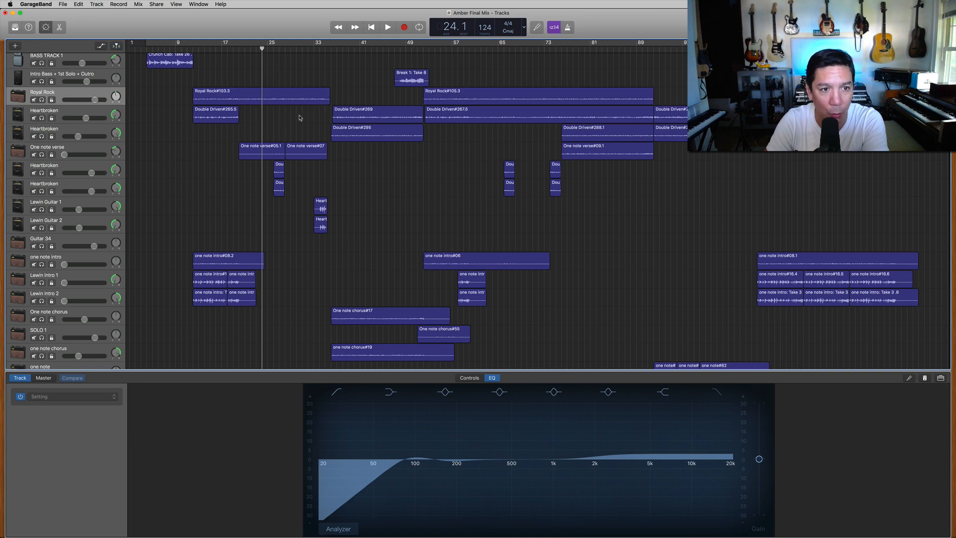
- Examine the parts sounding at the playhead by selecting the first-verse lead vocal, Royal Rock, bass and drum regions in turn
scroll(312, 311, down, 12)
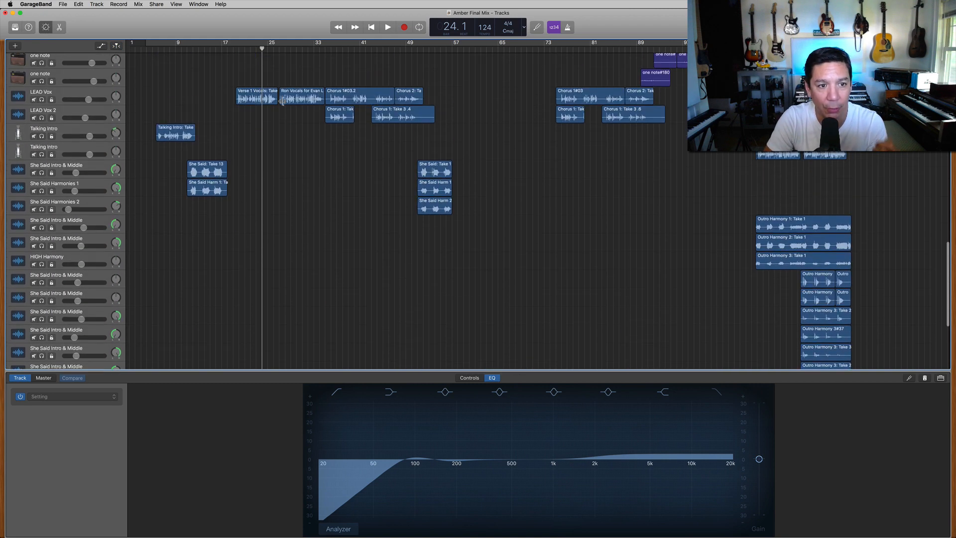
click(263, 100)
scroll(264, 103, up, 12)
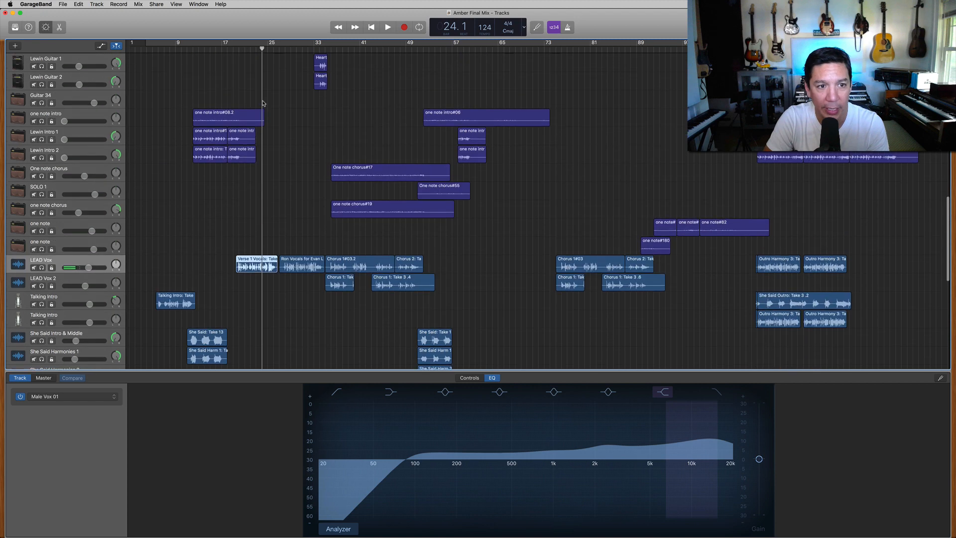
click(266, 88)
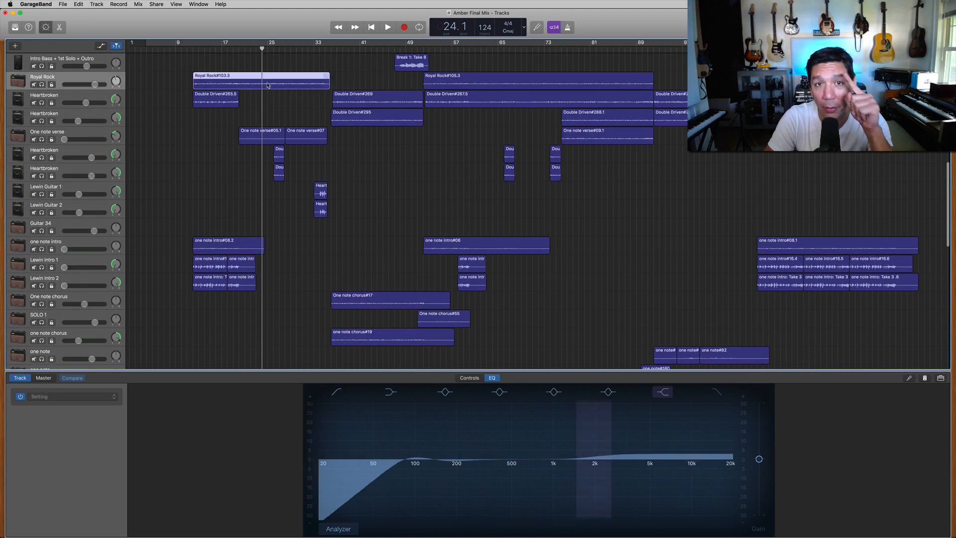
scroll(266, 105, up, 5)
click(266, 131)
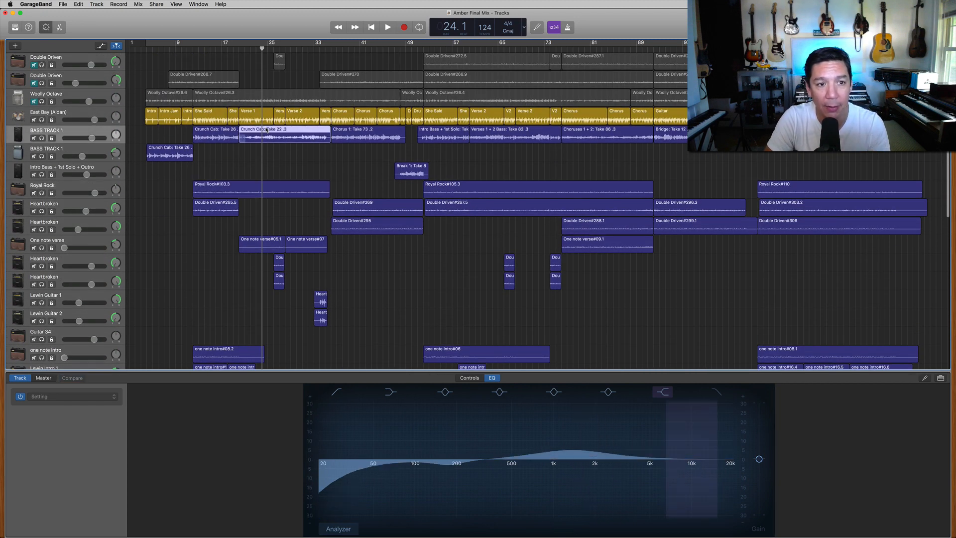
click(263, 122)
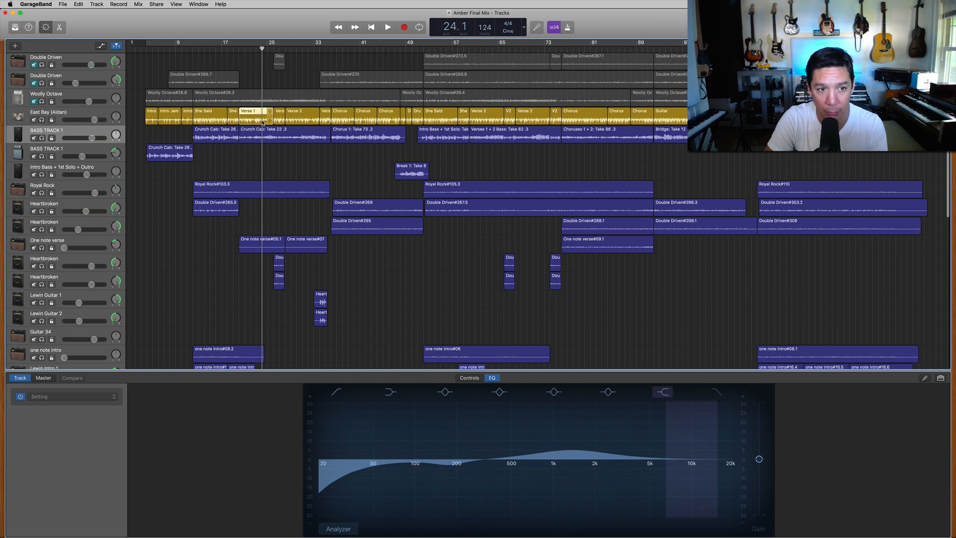
- Select the short fill regions on the paired Heartbroken tracks together with those on the two guitar tracks directly below
scroll(274, 249, down, 5)
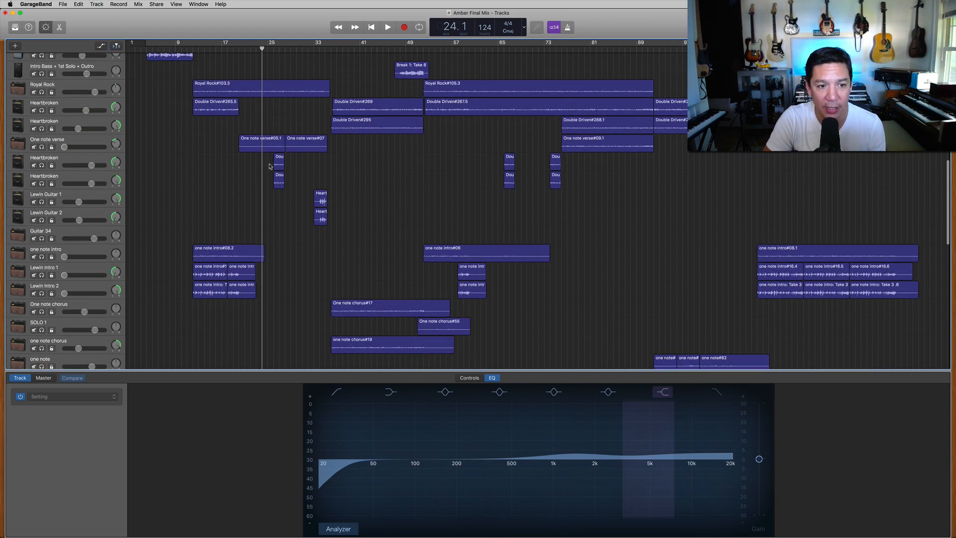
drag(270, 164, 286, 176)
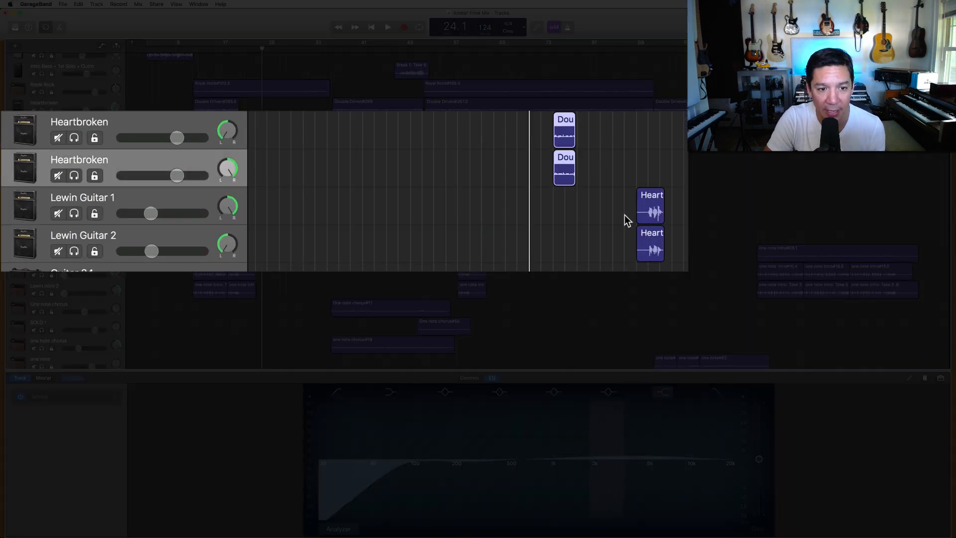
drag(624, 214, 679, 250)
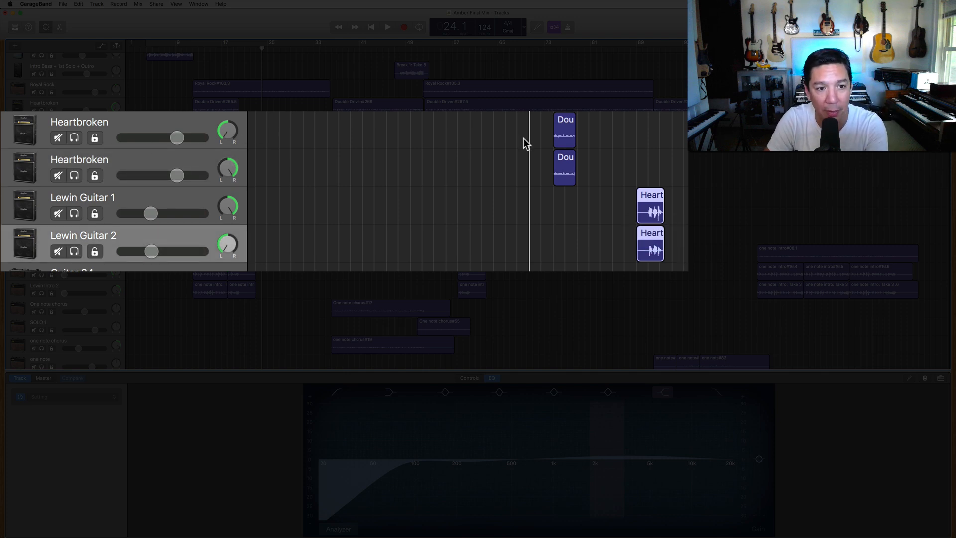
drag(541, 136, 659, 240)
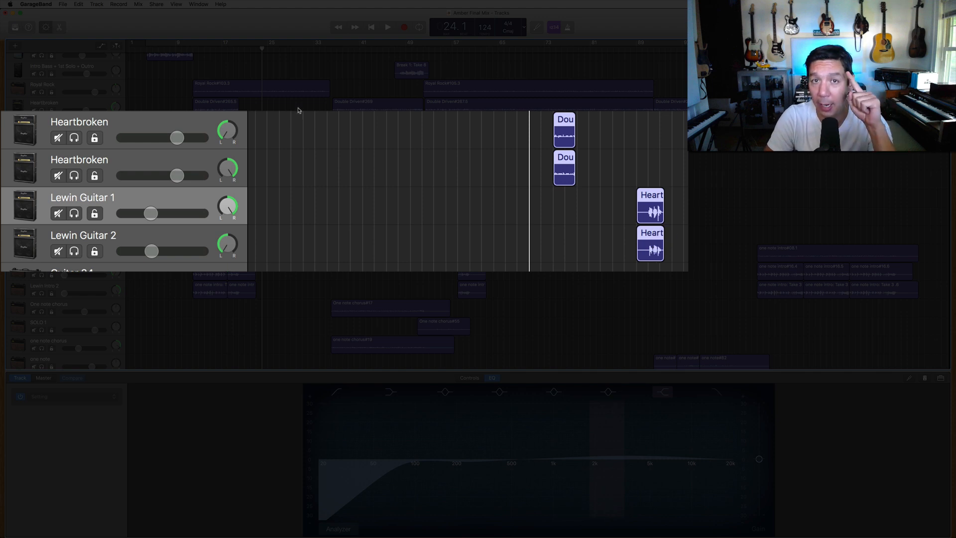
- Reselect the short fill regions on the paired Heartbroken tracks and the two guitar tracks below, and play the first verse from bar 24
click(622, 127)
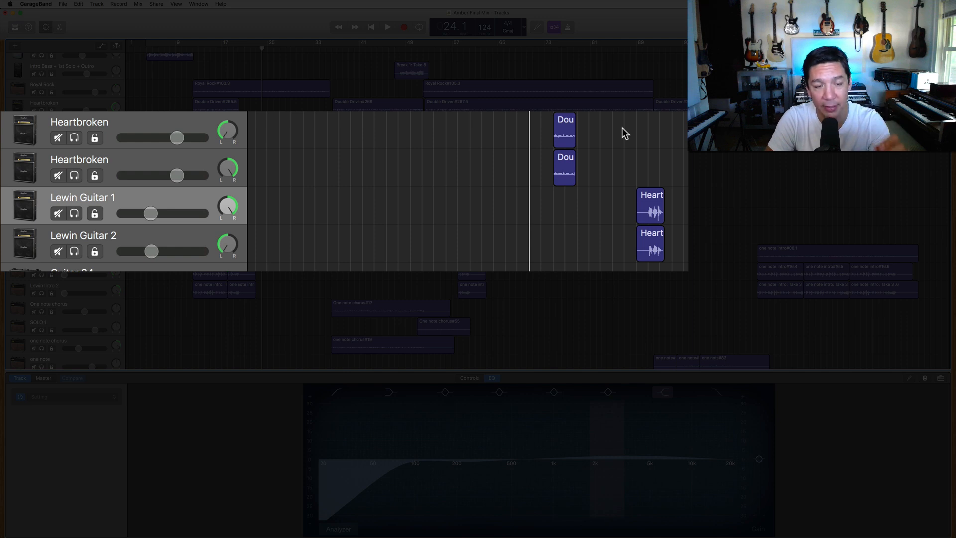
click(287, 90)
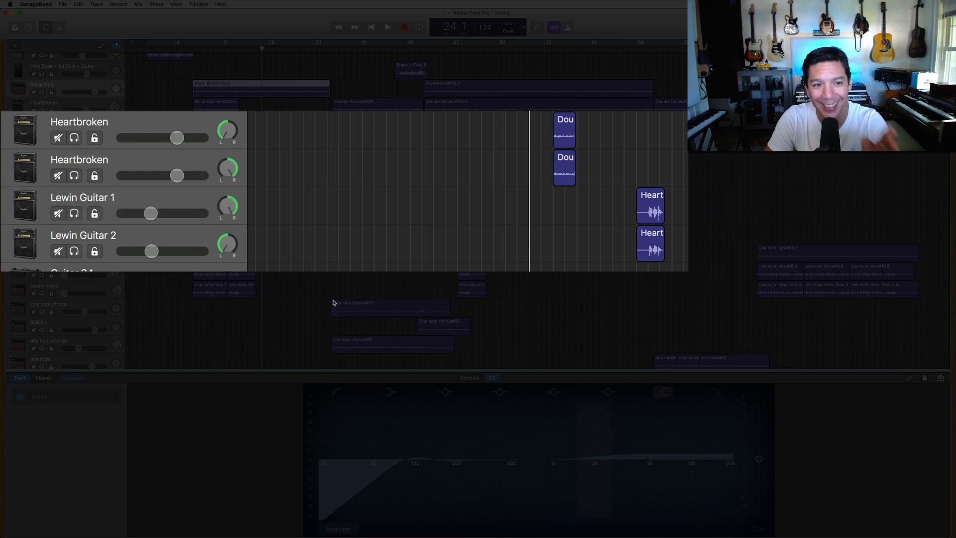
drag(511, 137, 672, 238)
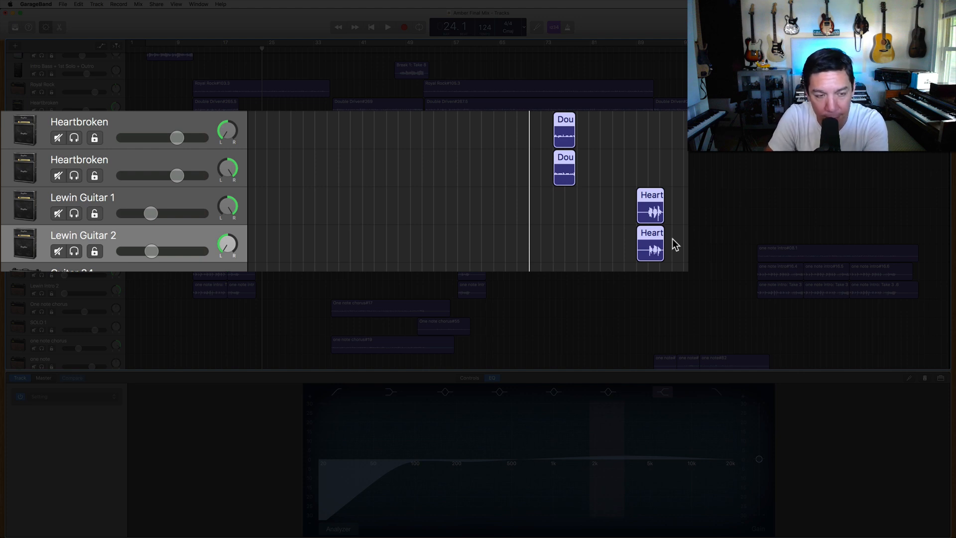
key(space)
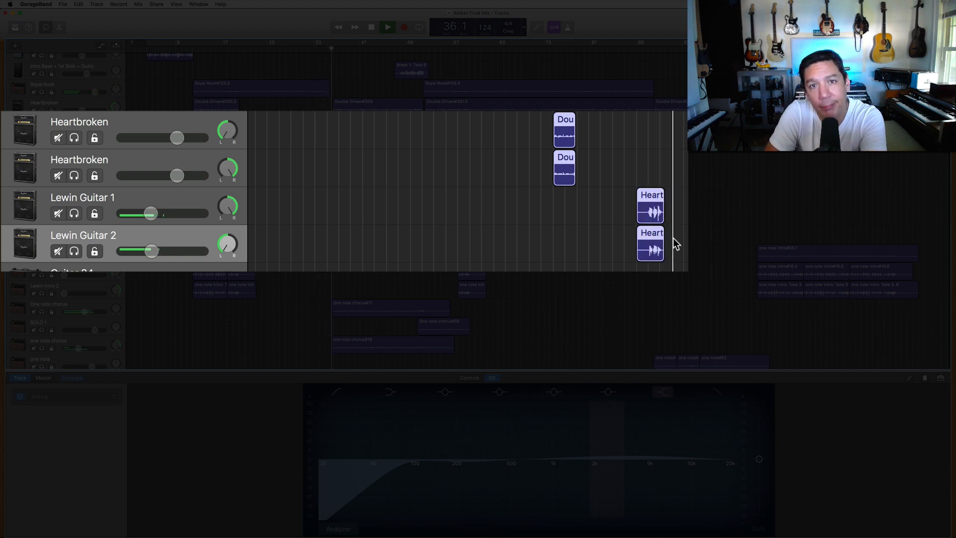
key(space)
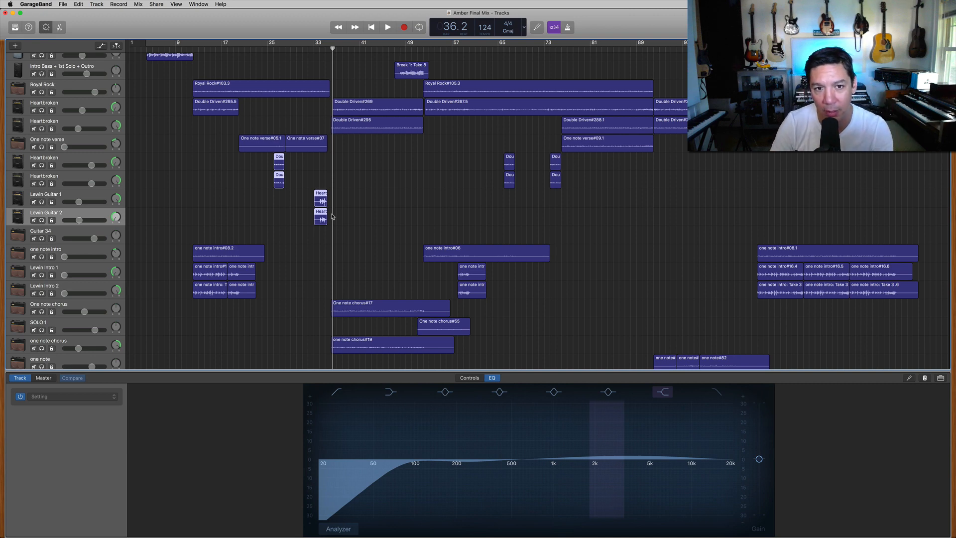
- Solo the upper BASS TRACK 1, show its patch in the Library, audition it from bar 36, and unsolo it
scroll(395, 216, up, 10)
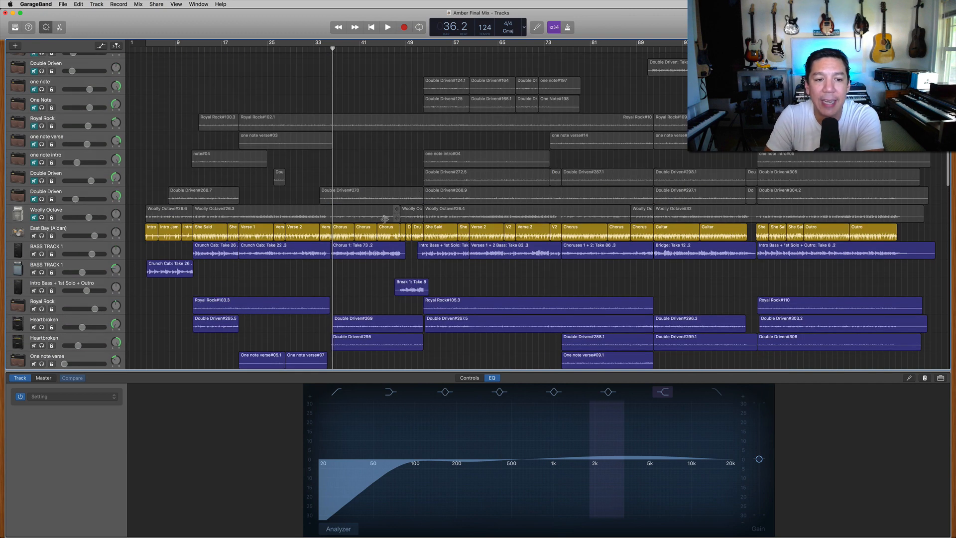
click(70, 251)
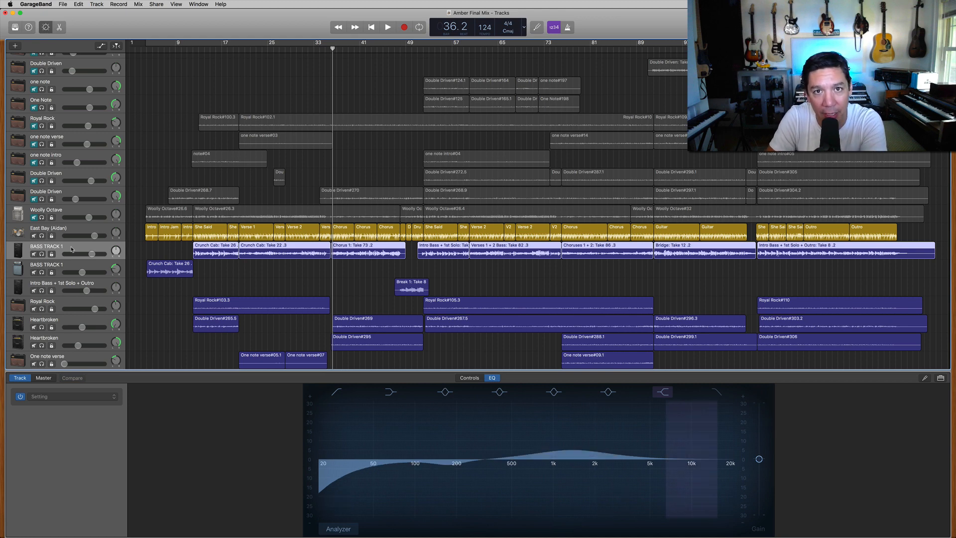
key(s)
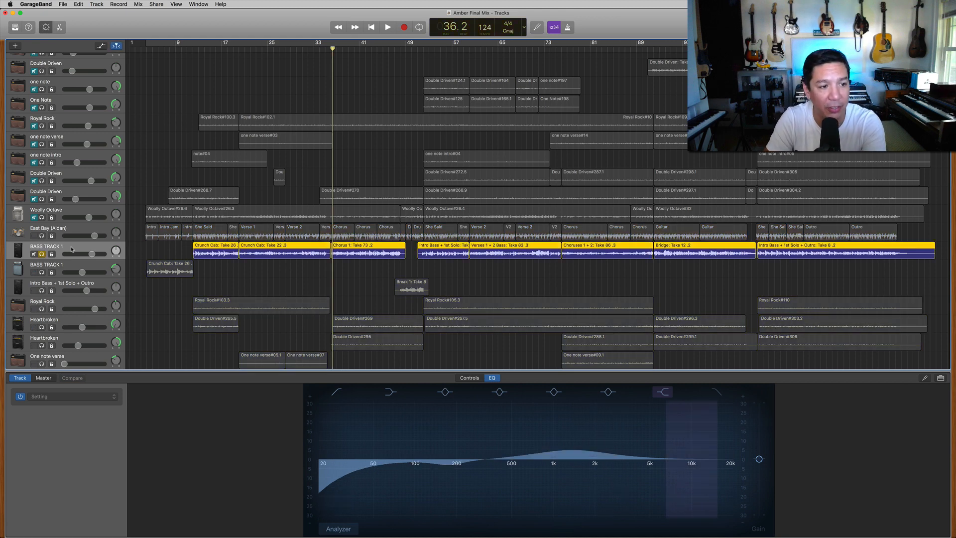
click(15, 28)
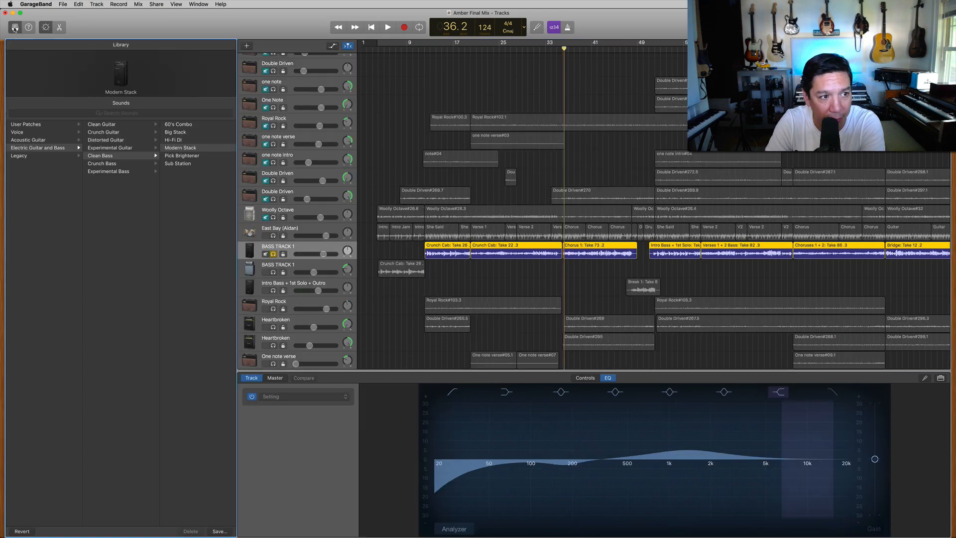
key(space)
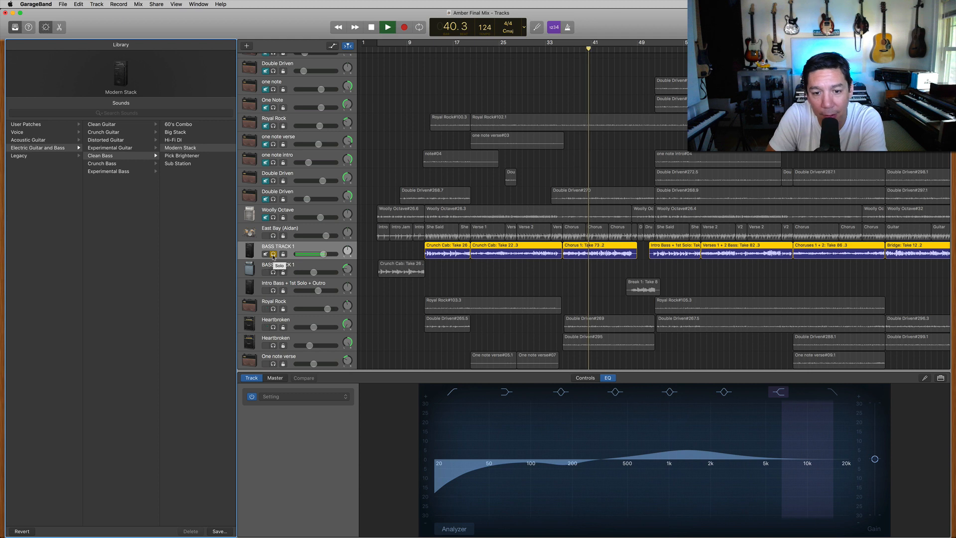
key(space)
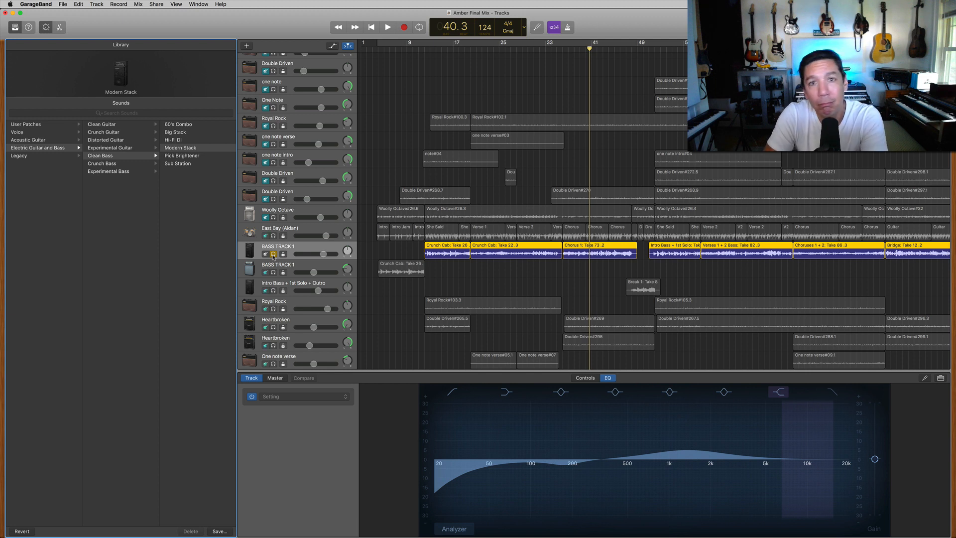
click(273, 254)
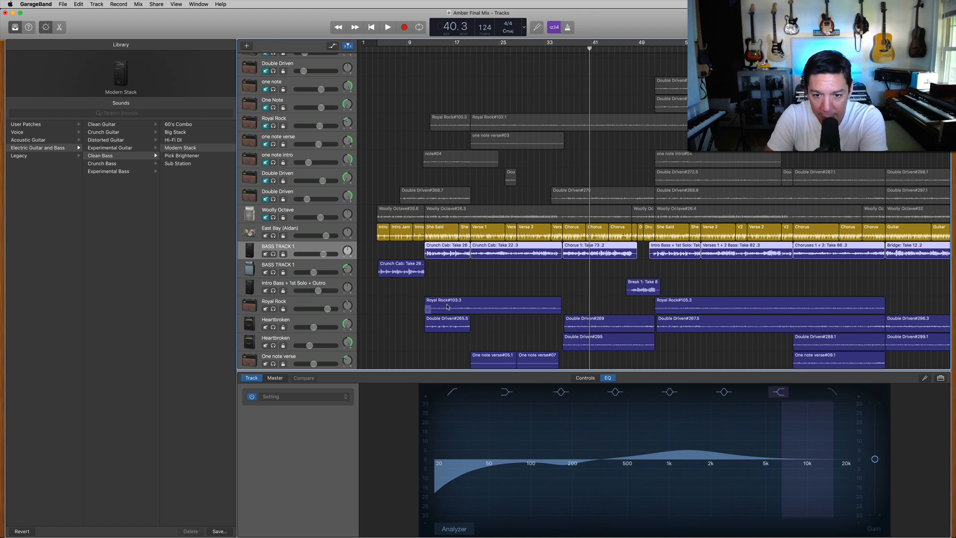
- Examine the EQ curve of the LEAD Vox track and deselect its regions
scroll(447, 307, down, 10)
scroll(448, 307, up, 9)
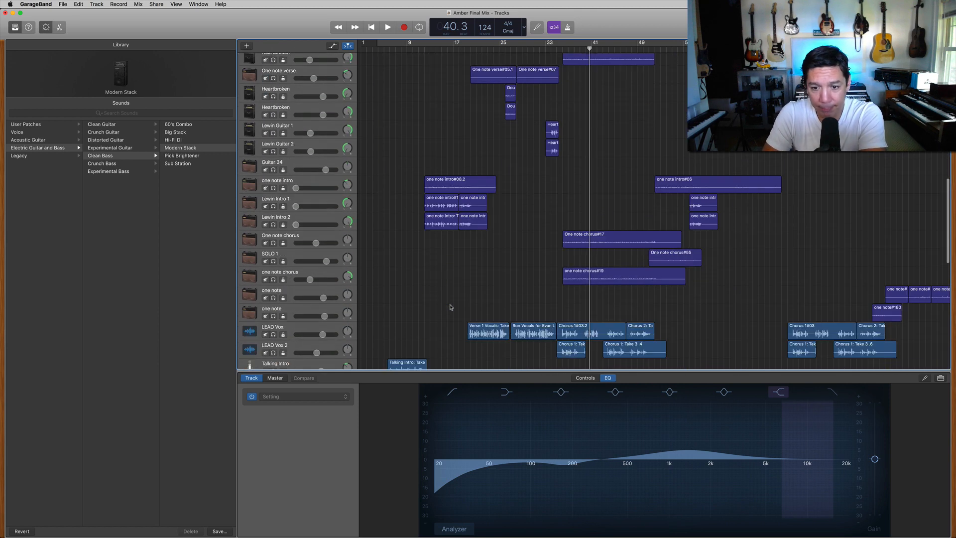
scroll(592, 256, down, 15)
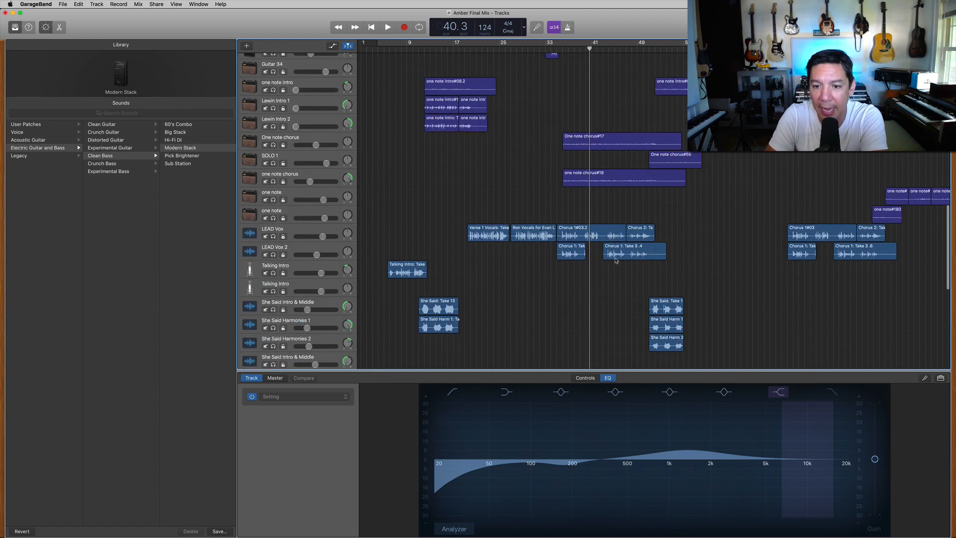
scroll(615, 261, up, 3)
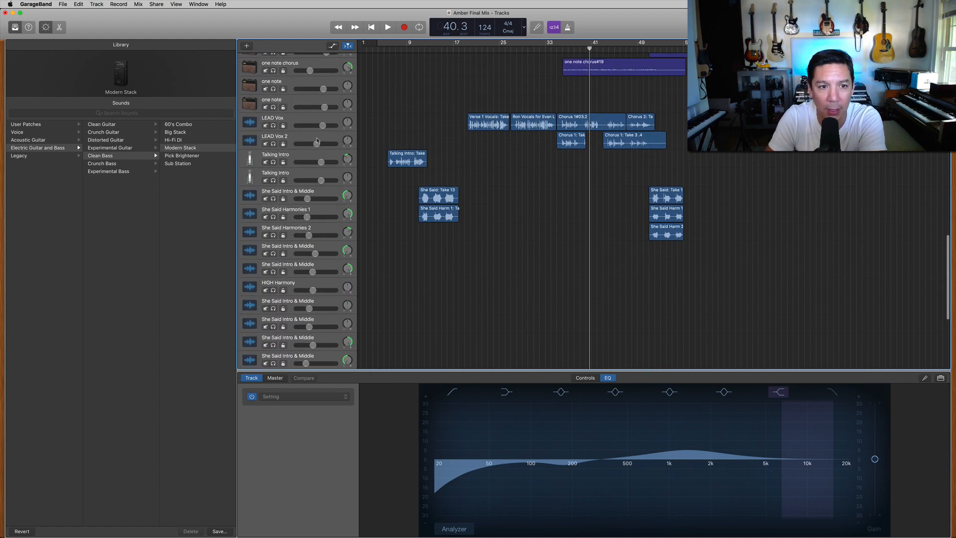
click(287, 120)
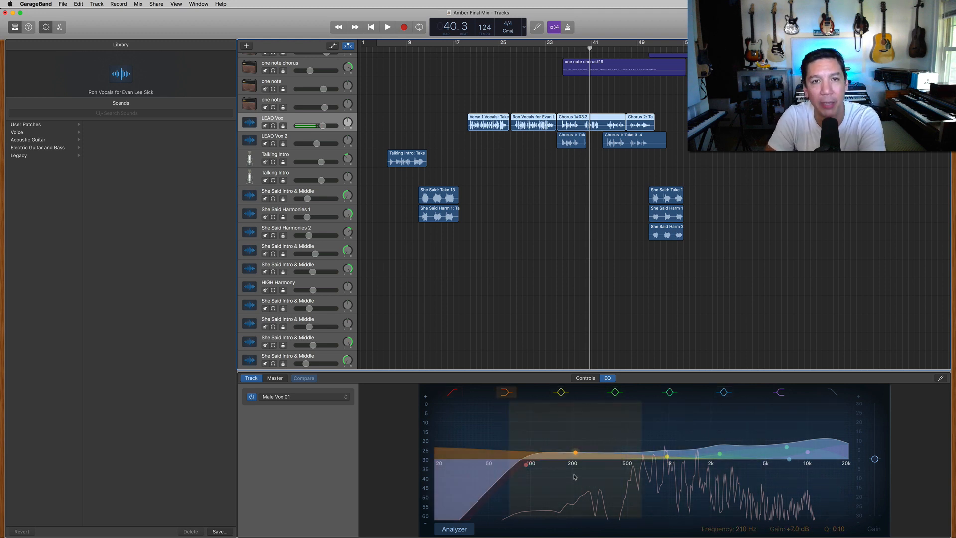
click(533, 202)
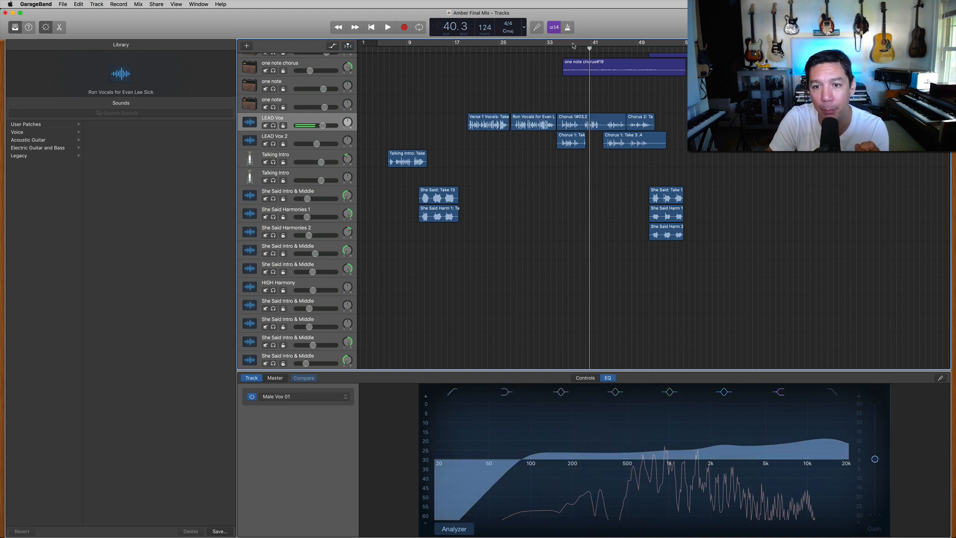
- Shorten the end of LEAD Vox 2's first chorus region slightly and play the chorus from bar 35
click(557, 49)
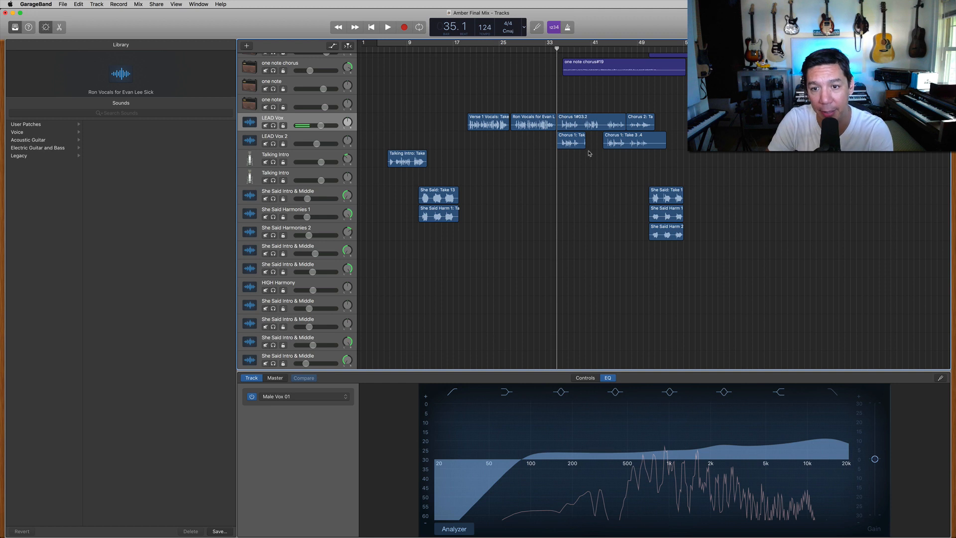
drag(585, 145, 581, 148)
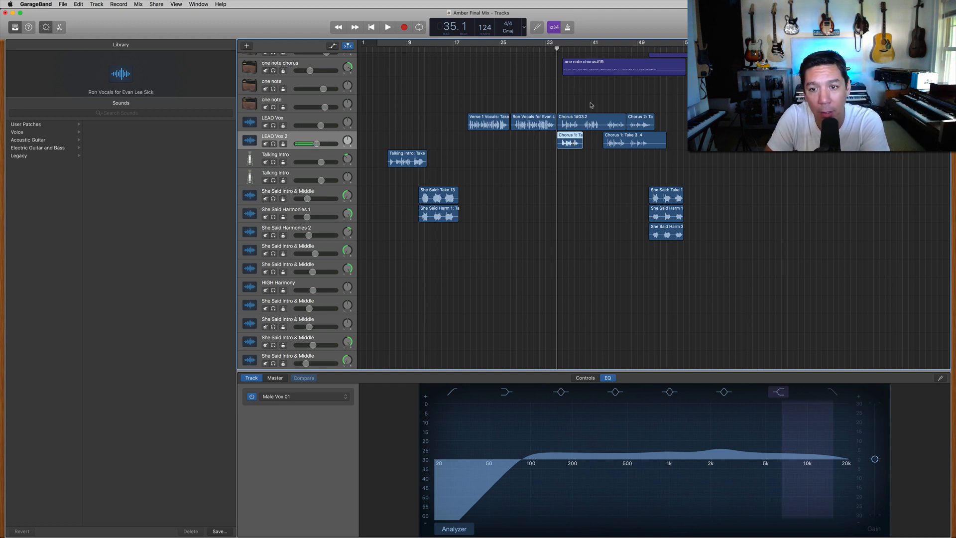
key(space)
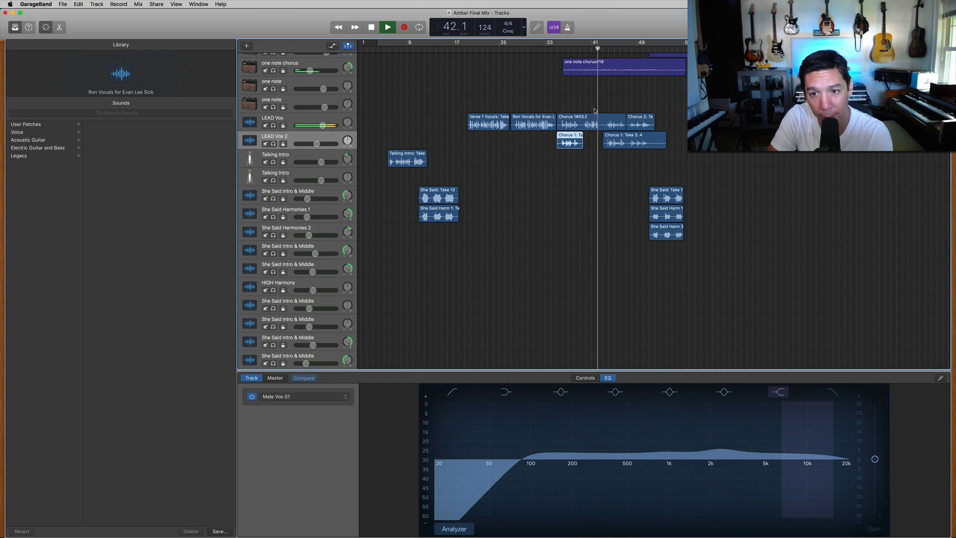
key(space)
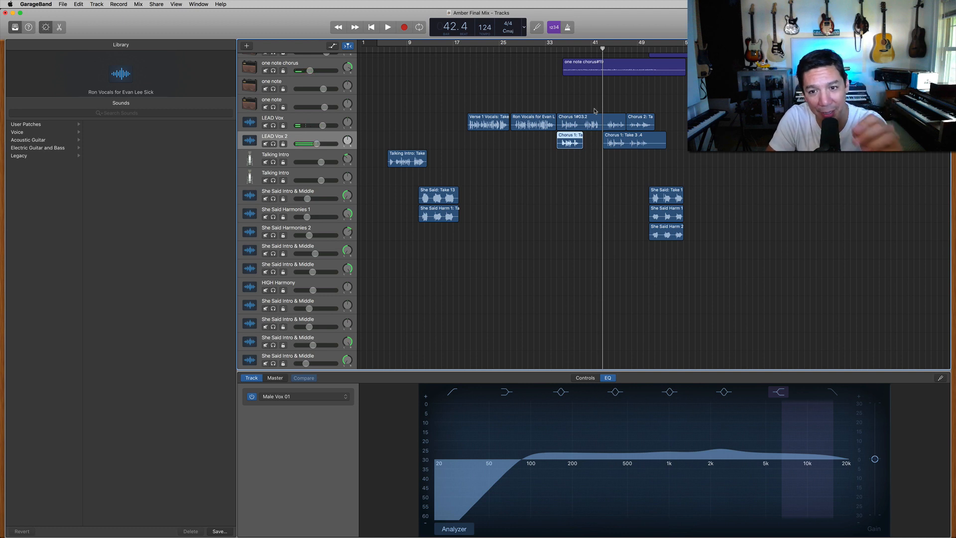
- Try lengthening LEAD Vox 2's first chorus region up to the start of the following region
drag(581, 144, 599, 147)
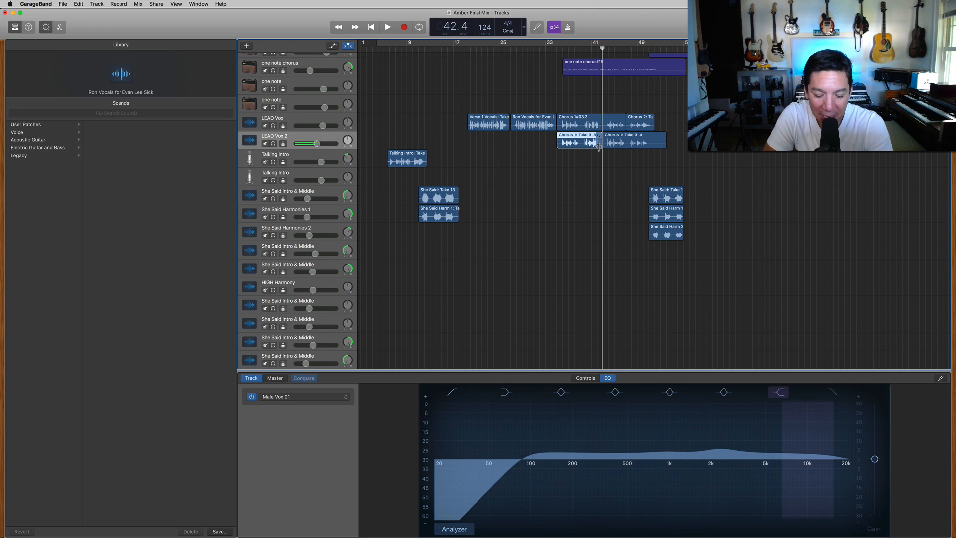
key(super+z)
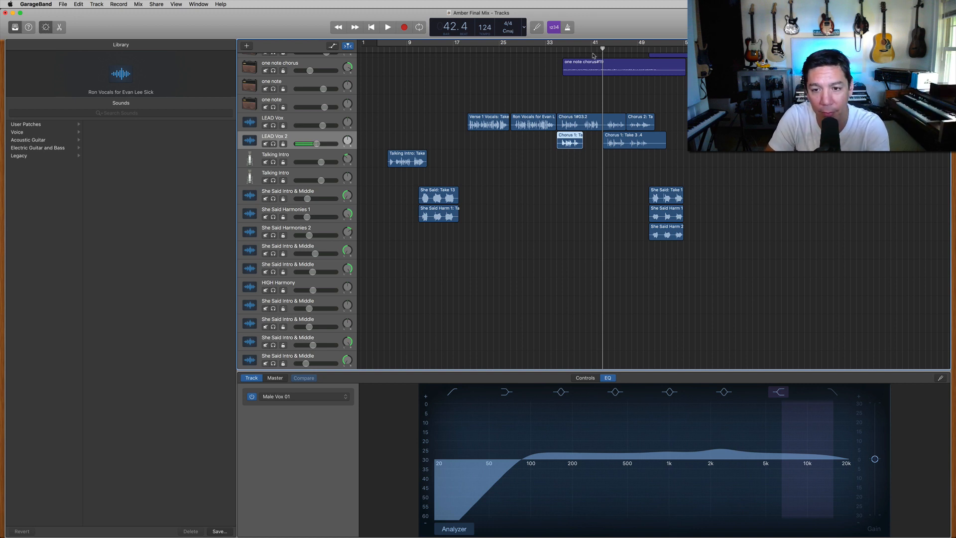
- Play the chorus vocals on from bar 42 and examine the Chorus plug-in settings of LEAD Vox 2
key(space)
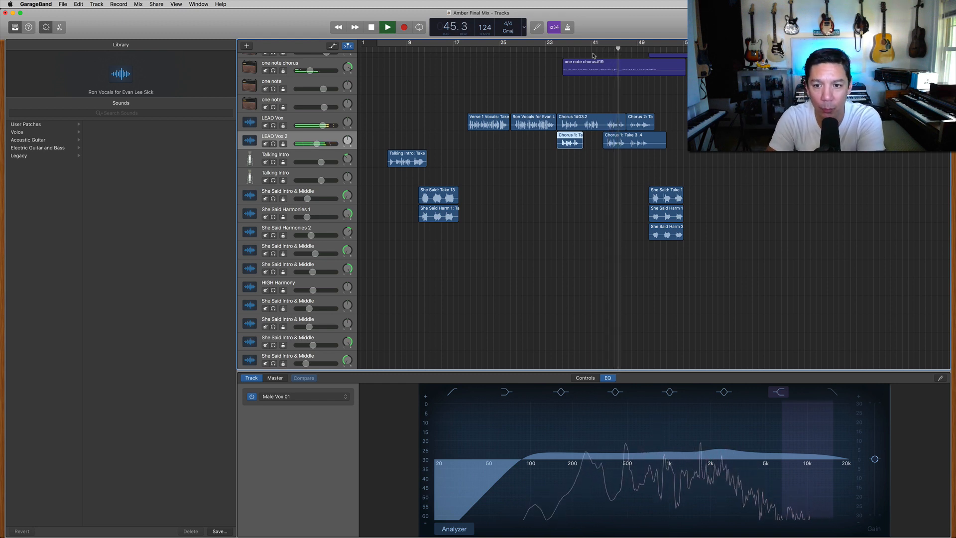
key(space)
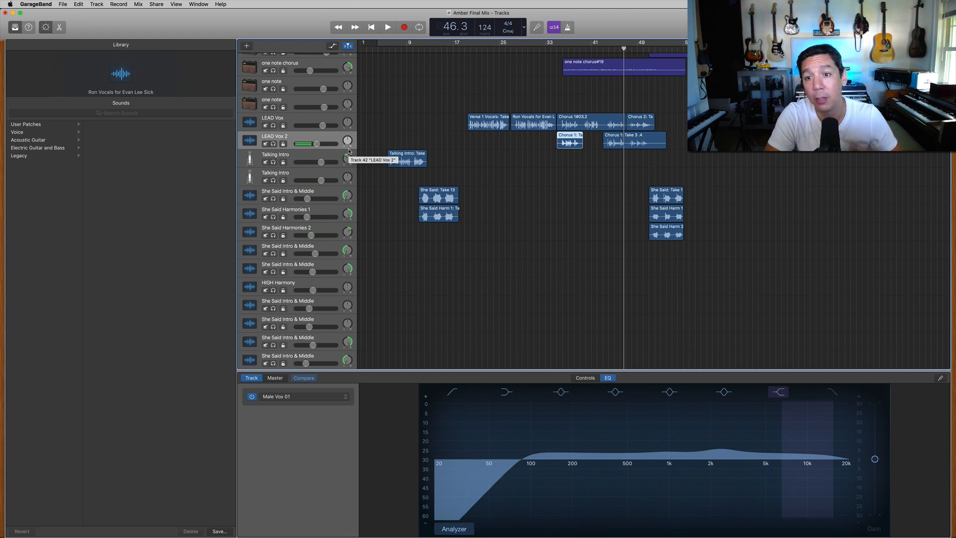
click(322, 148)
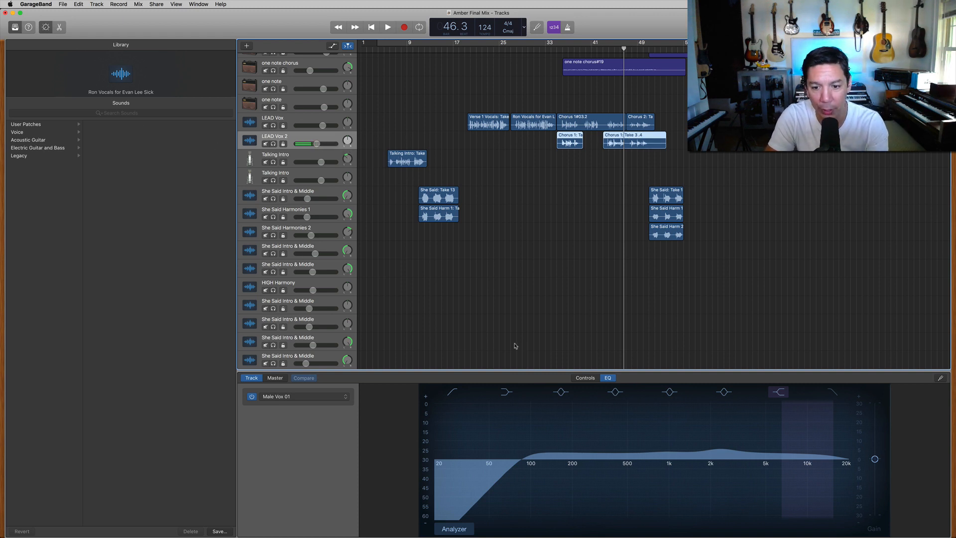
click(591, 378)
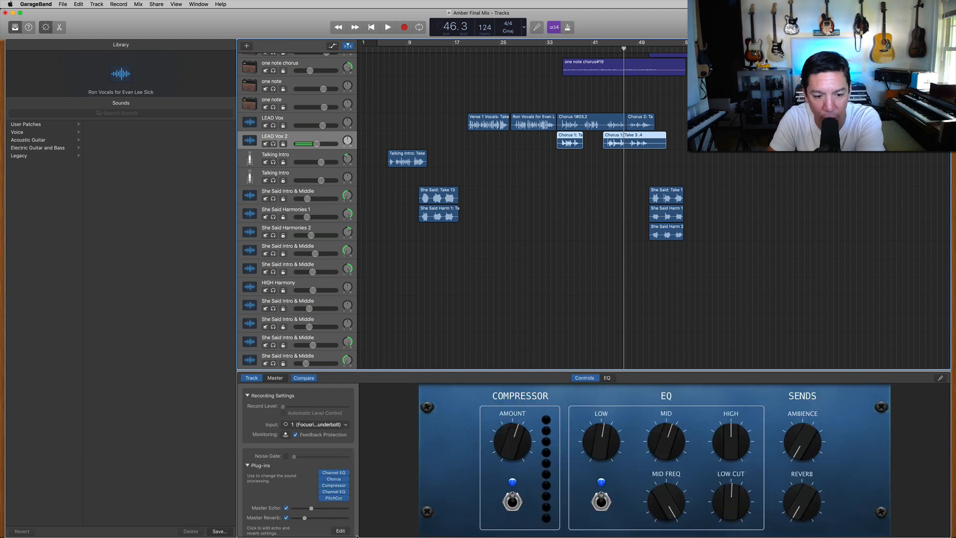
click(336, 481)
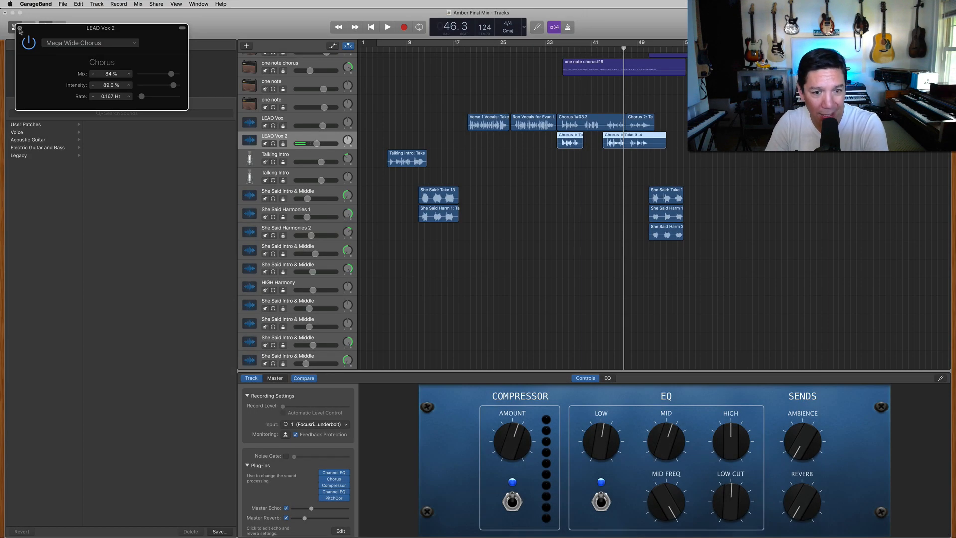
click(20, 29)
- Look over the vocal and guitar tracks, zoom the timeline out, and hide the Library
scroll(565, 214, down, 15)
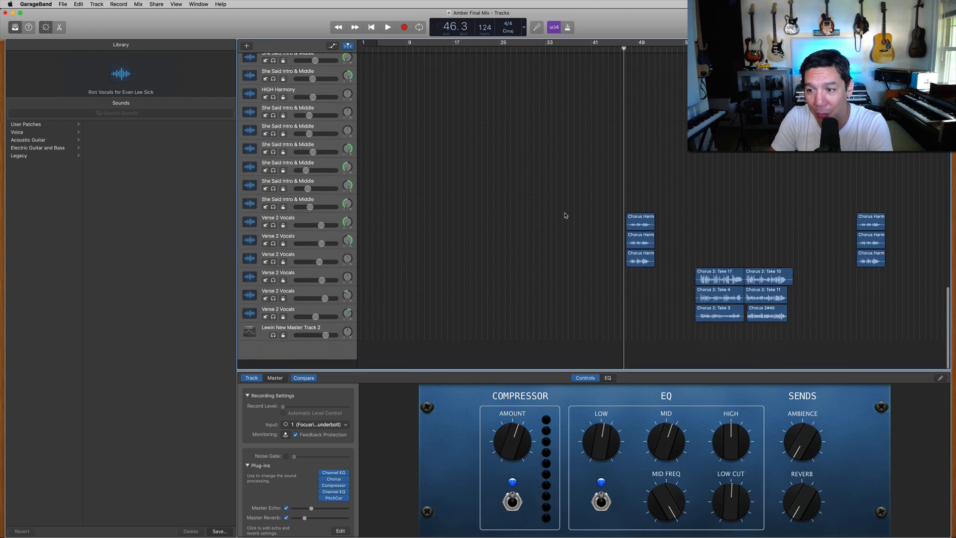
scroll(565, 215, up, 3)
scroll(565, 215, up, 10)
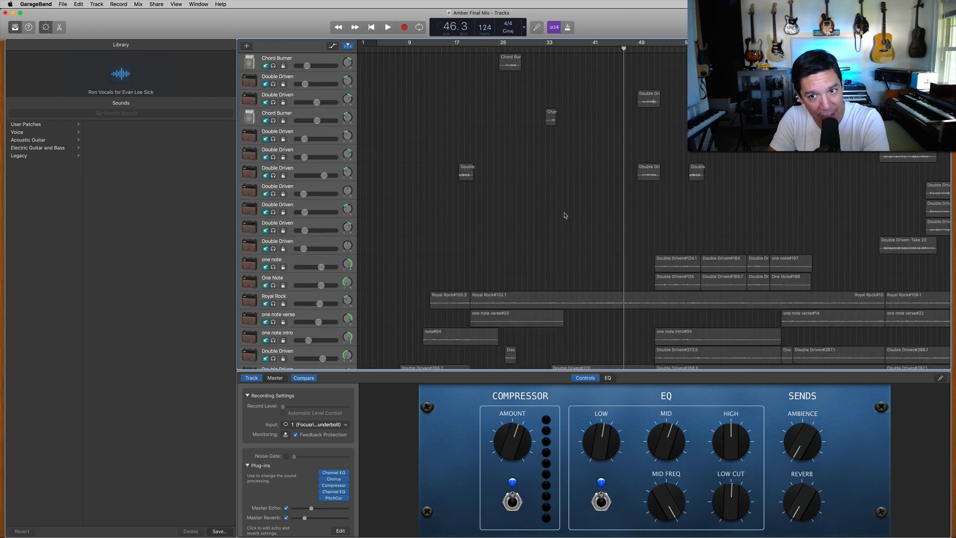
scroll(565, 215, down, 7)
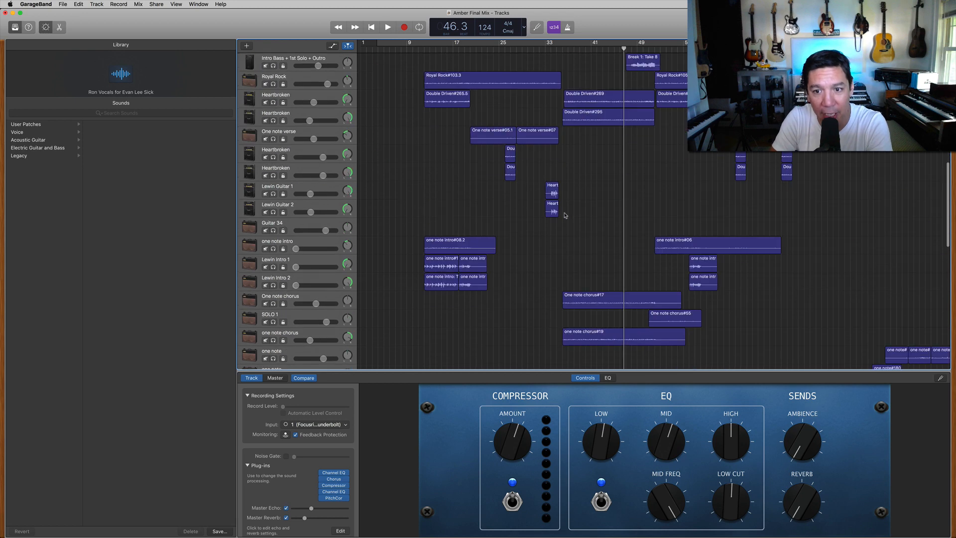
key(super+Left)
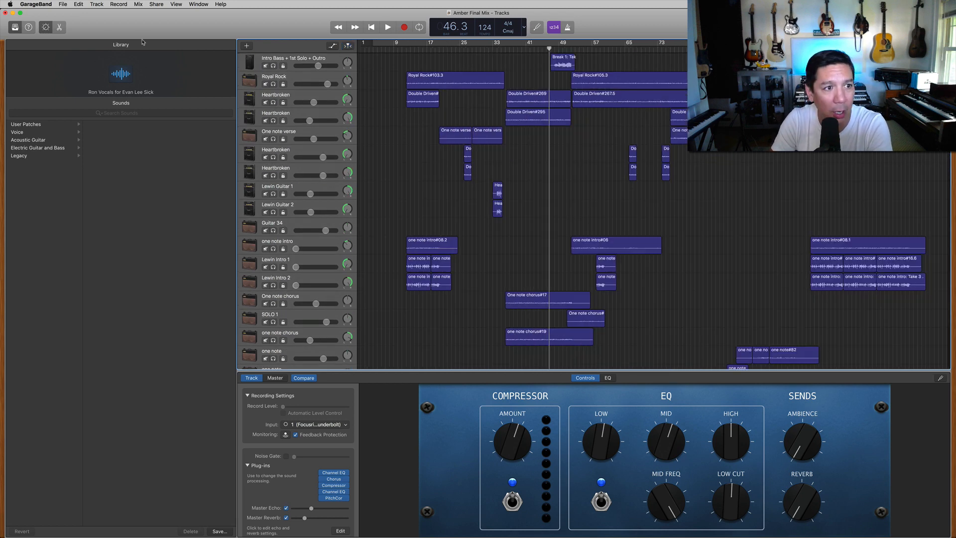
click(15, 27)
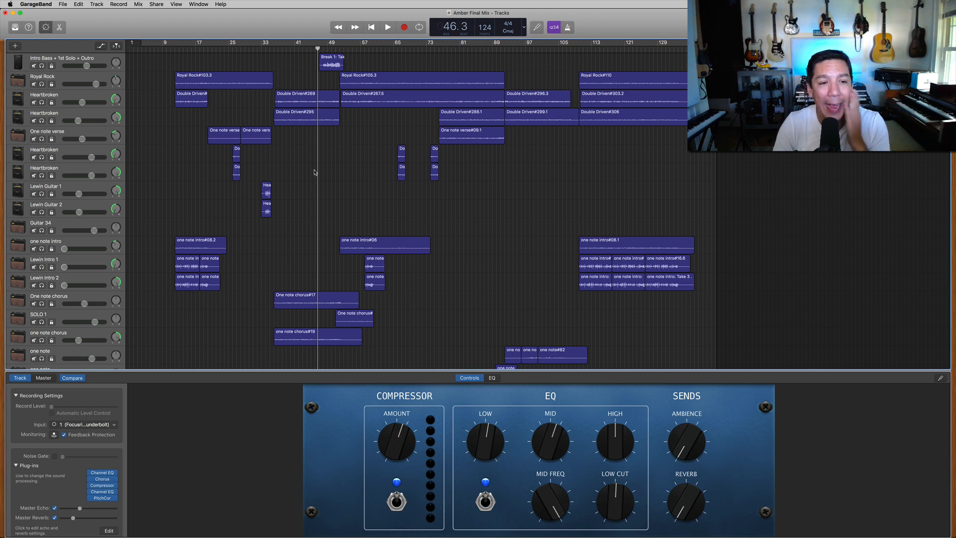
- Select the pre-chorus fill regions on the two guitar tracks below the paired Heartbroken tracks and play them in the mix from bar 33
click(265, 60)
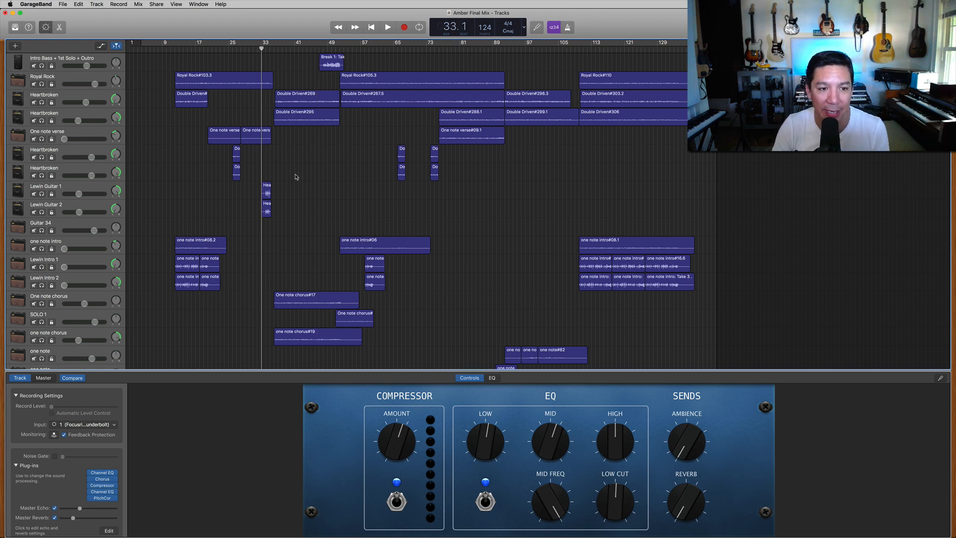
drag(295, 178, 259, 217)
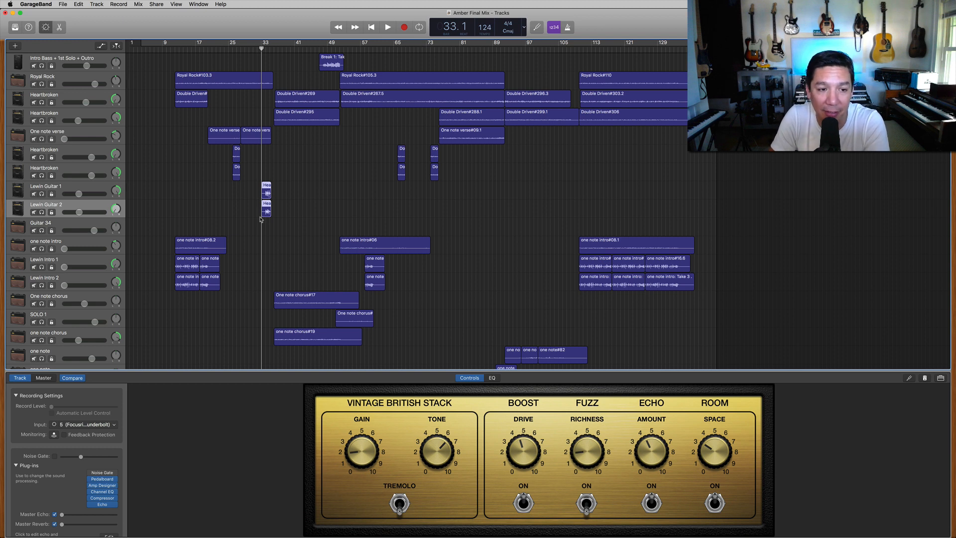
key(space)
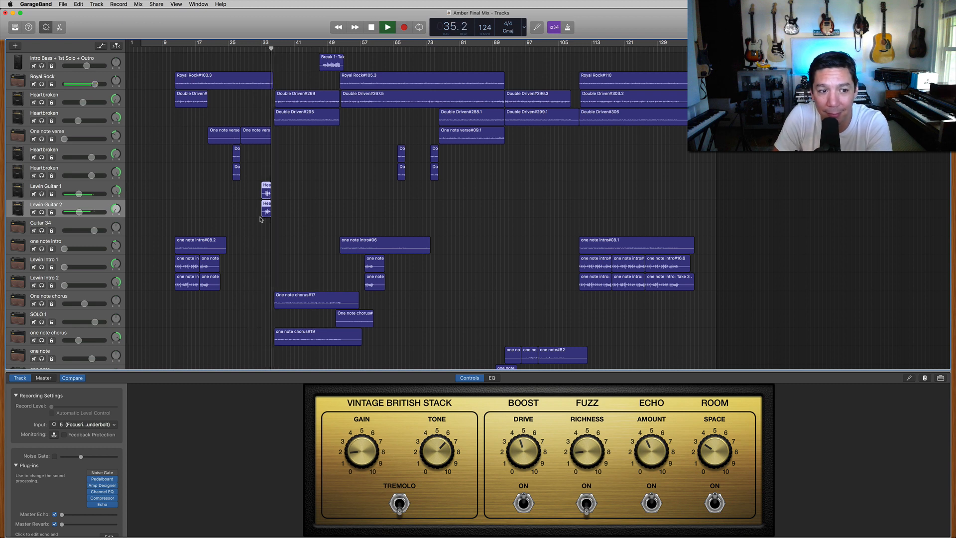
key(space)
- Solo the paired guitar fill tracks, audition the fill on its own from bar 33, and unsolo both tracks
click(41, 212)
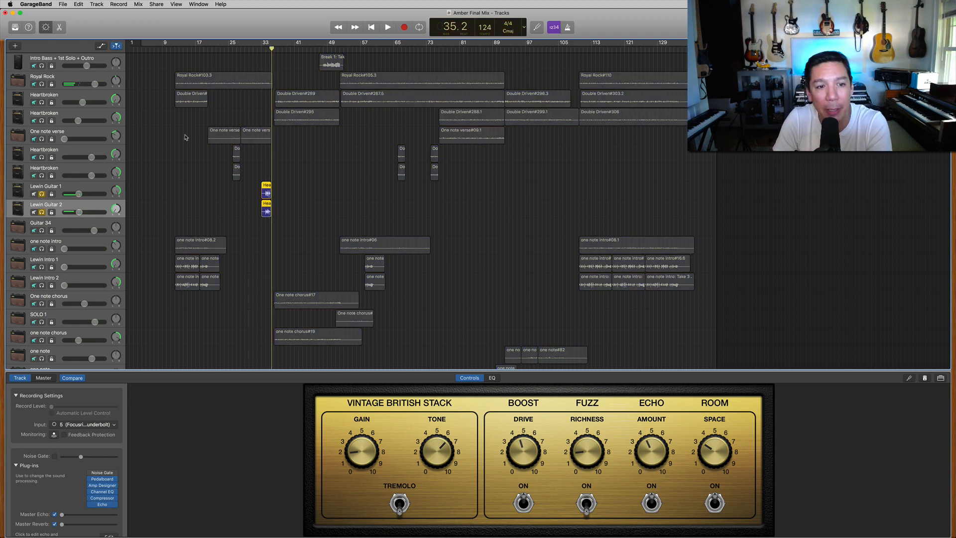
click(264, 49)
key(space)
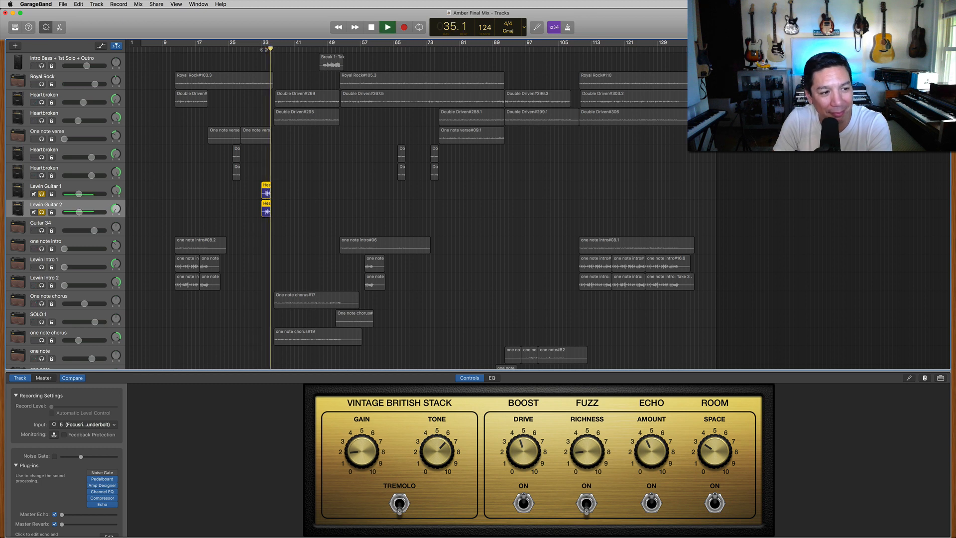
key(space)
click(41, 194)
click(42, 212)
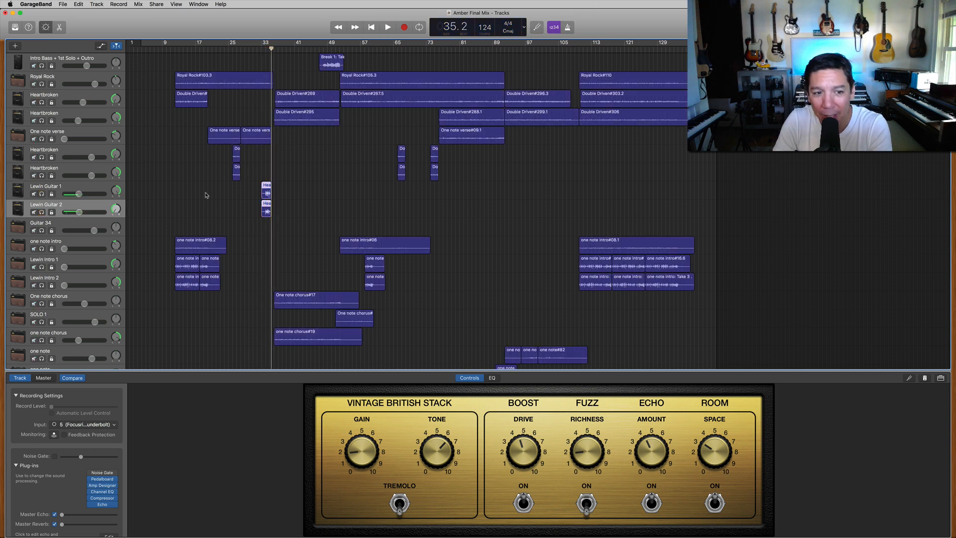